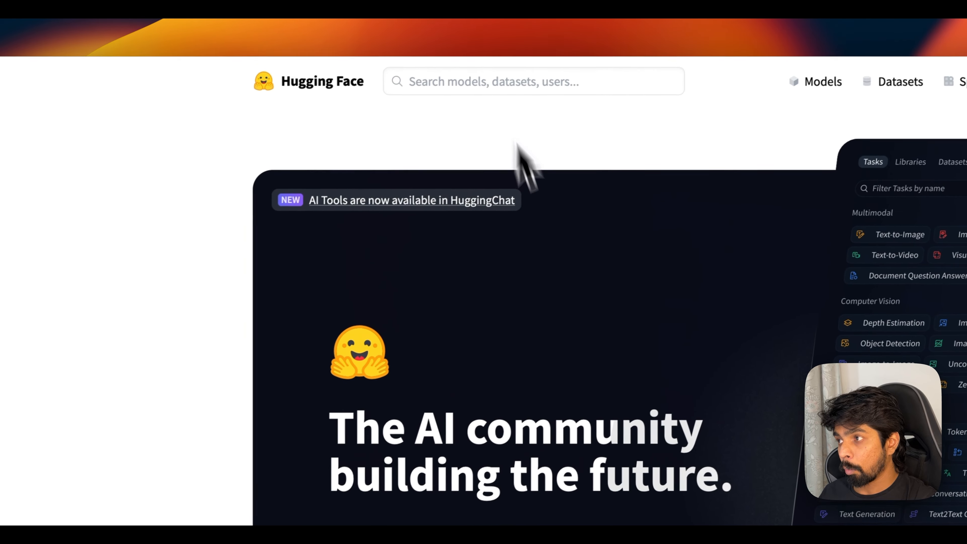
Try to find the stable diffusion model through the Hugging Face site search
{"action": "scroll", "coordinate": [339, 206], "scroll_direction": "down", "scroll_amount": 10}
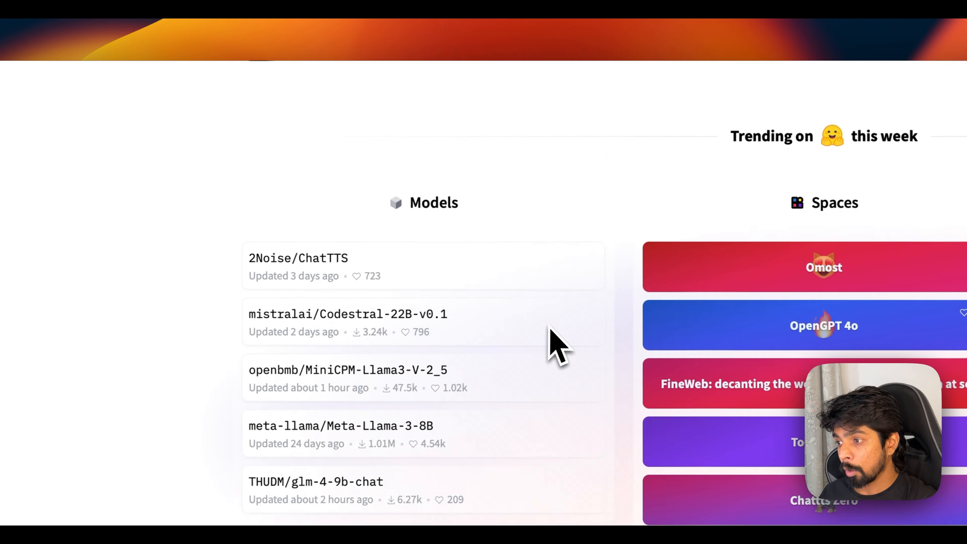
{"action": "scroll", "coordinate": [547, 339], "scroll_direction": "down", "scroll_amount": 15}
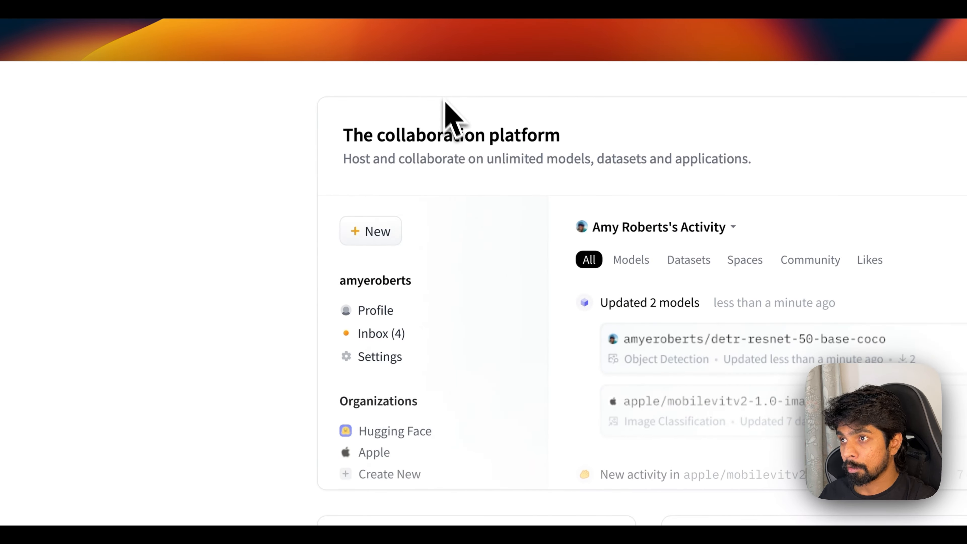
{"action": "scroll", "coordinate": [445, 103], "scroll_direction": "up", "scroll_amount": 20}
{"action": "left_click", "coordinate": [463, 86]}
{"action": "type", "text": "stab"}
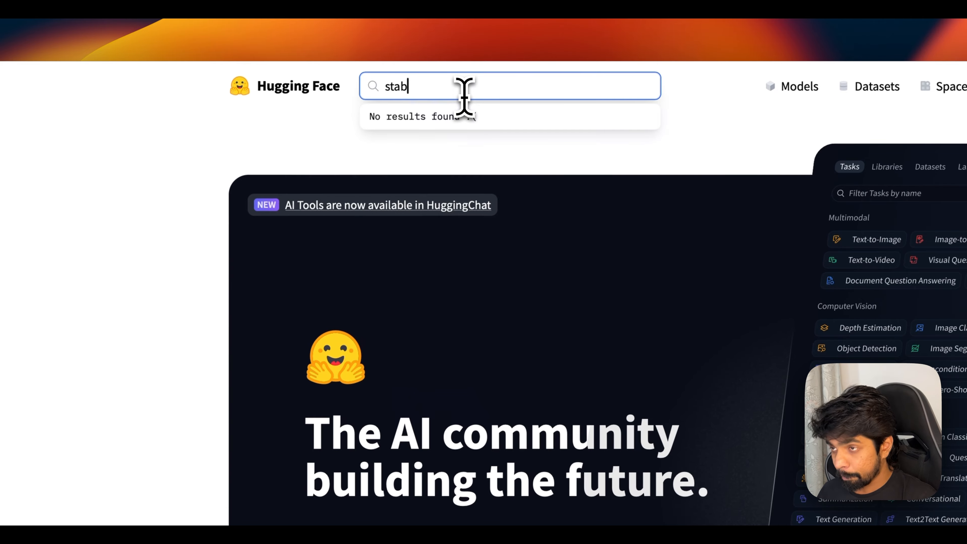
{"action": "type", "text": "le diffusio"}
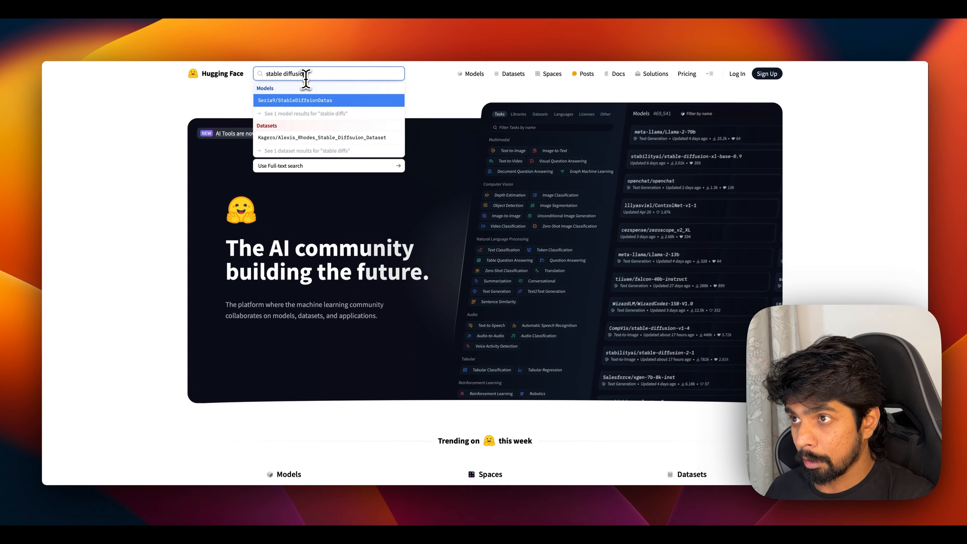
{"action": "key", "text": "Return"}
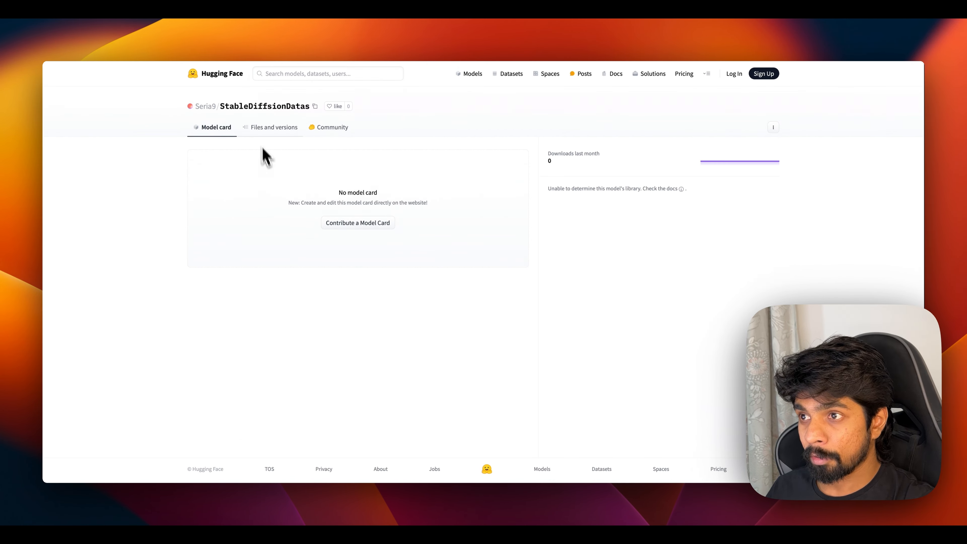
{"action": "left_click", "coordinate": [222, 73]}
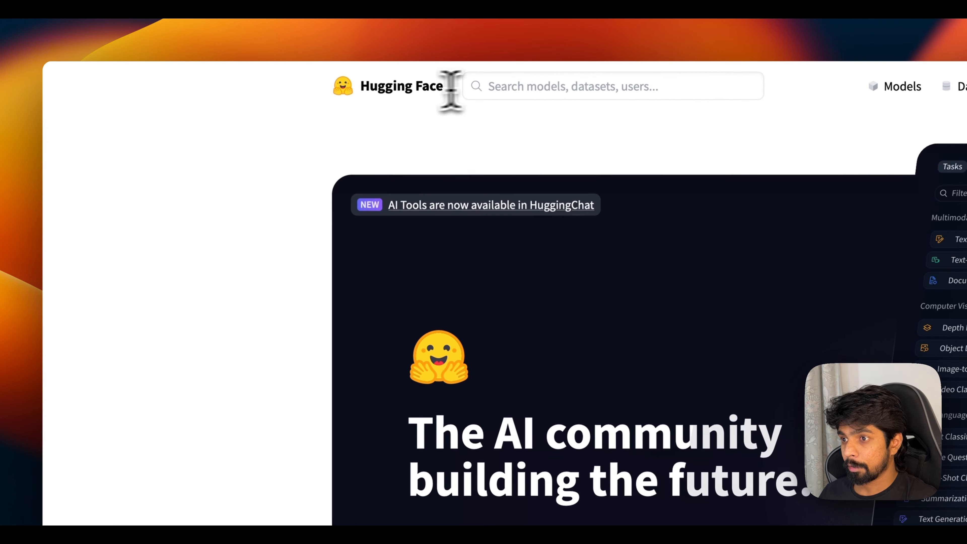
Search Hugging Face for "stable diffusion", open stabilityai/stable-diffusion-xl-base-1.0, and highlight its last-month download figure
{"action": "left_click", "coordinate": [598, 83]}
{"action": "type", "text": "st"}
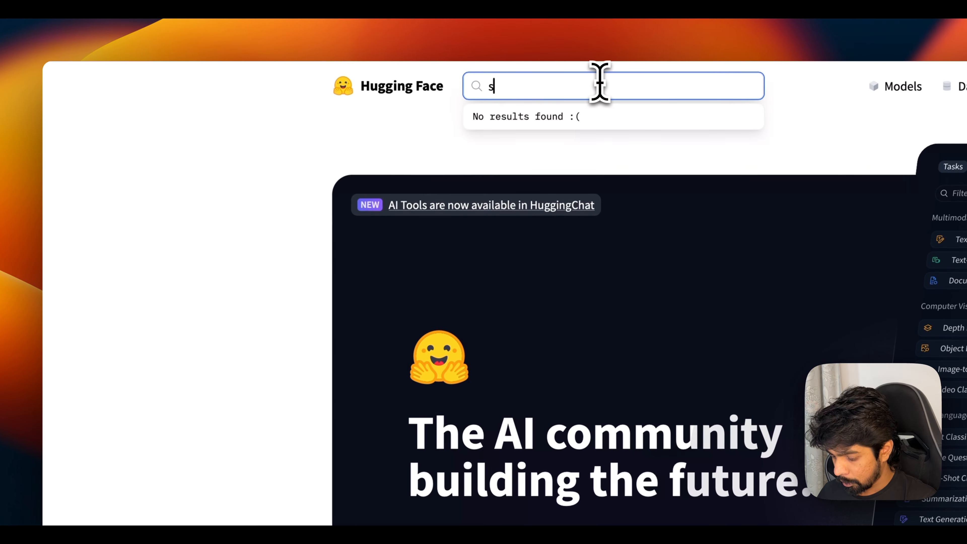
{"action": "type", "text": "able diffusion"}
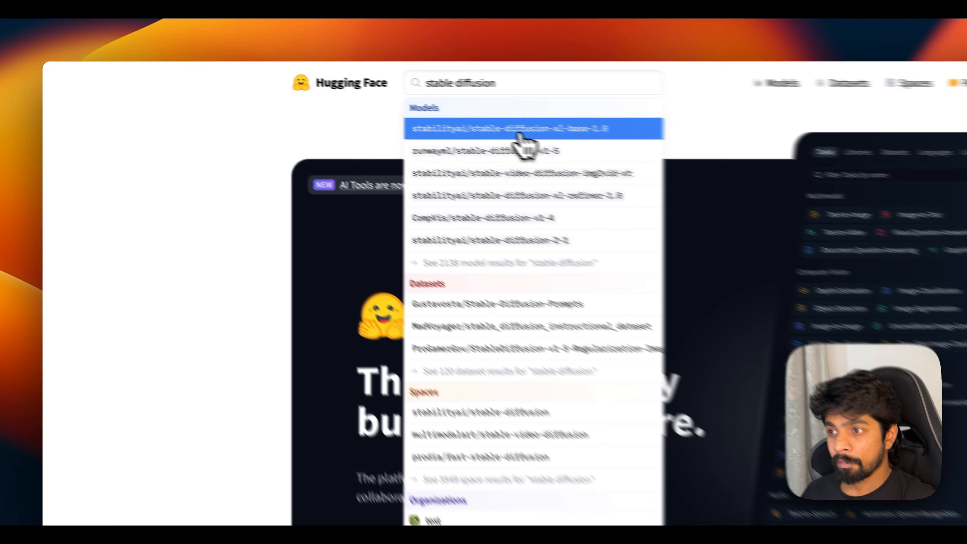
{"action": "left_click", "coordinate": [321, 102]}
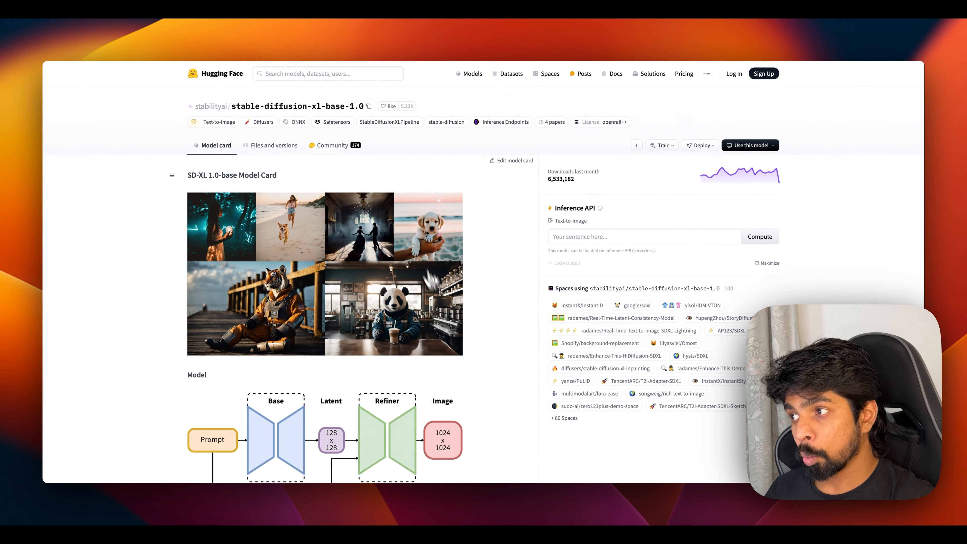
{"action": "left_click_drag", "start_coordinate": [548, 172], "coordinate": [583, 180]}
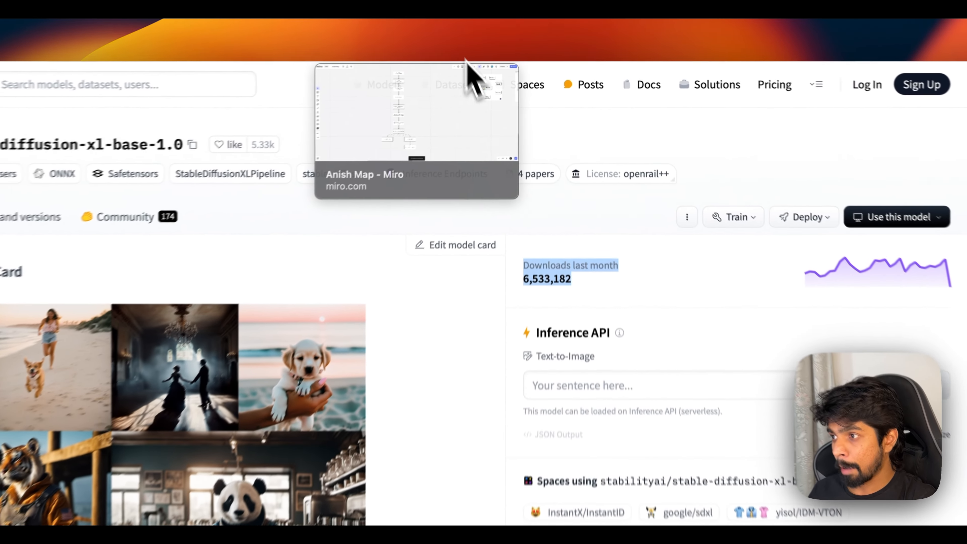
Switch to the Miro board and draw a small rectangle in the empty area beside the existing flowchart
{"action": "left_click", "coordinate": [517, 57]}
{"action": "scroll", "coordinate": [528, 305], "scroll_direction": "left", "scroll_amount": 6}
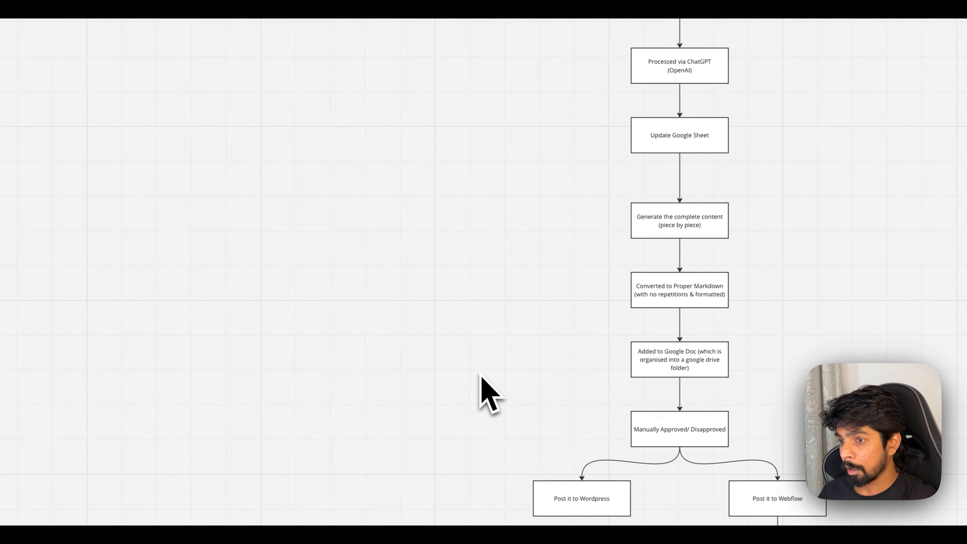
{"action": "scroll", "coordinate": [479, 372], "scroll_direction": "left", "scroll_amount": 4}
{"action": "scroll", "coordinate": [228, 255], "scroll_direction": "up", "scroll_amount": 4}
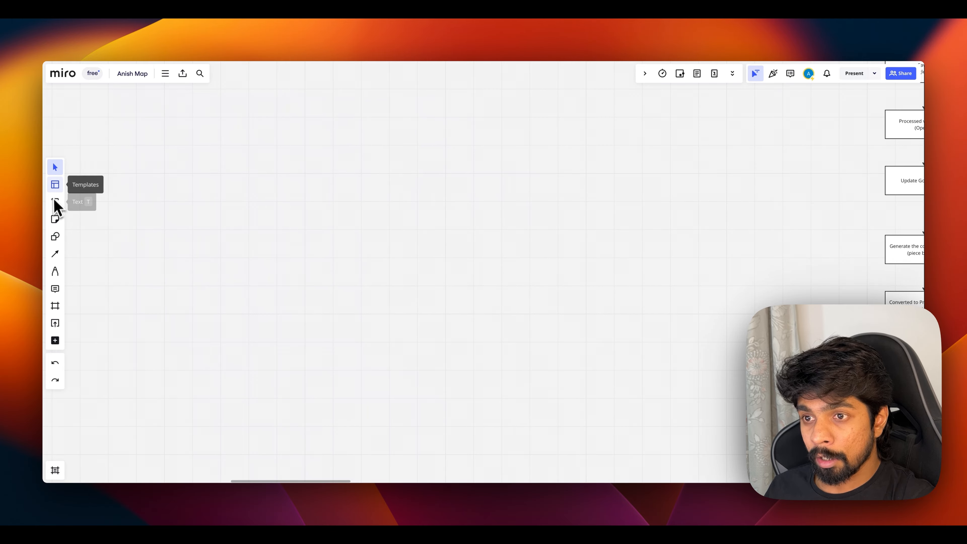
{"action": "left_click", "coordinate": [55, 236]}
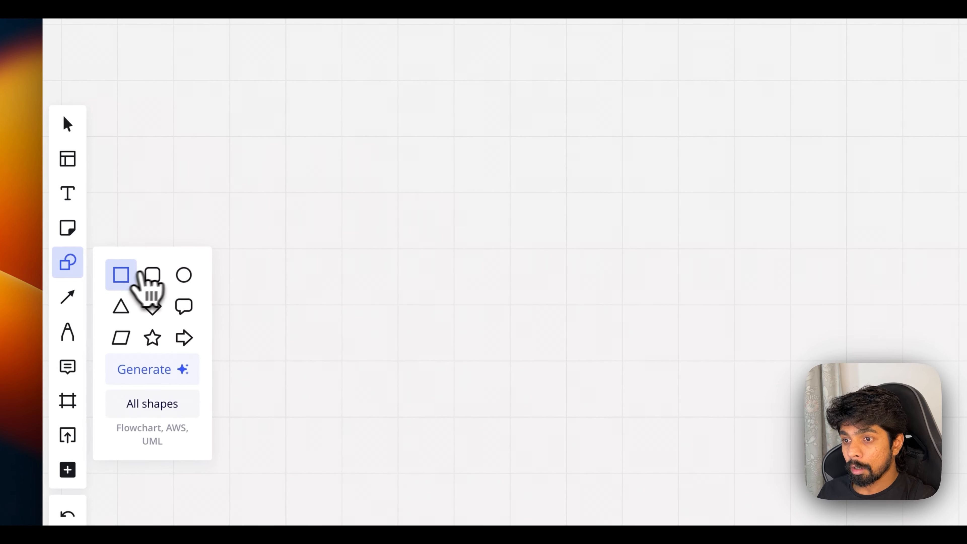
{"action": "left_click", "coordinate": [120, 273]}
{"action": "left_click_drag", "start_coordinate": [665, 247], "coordinate": [748, 326]}
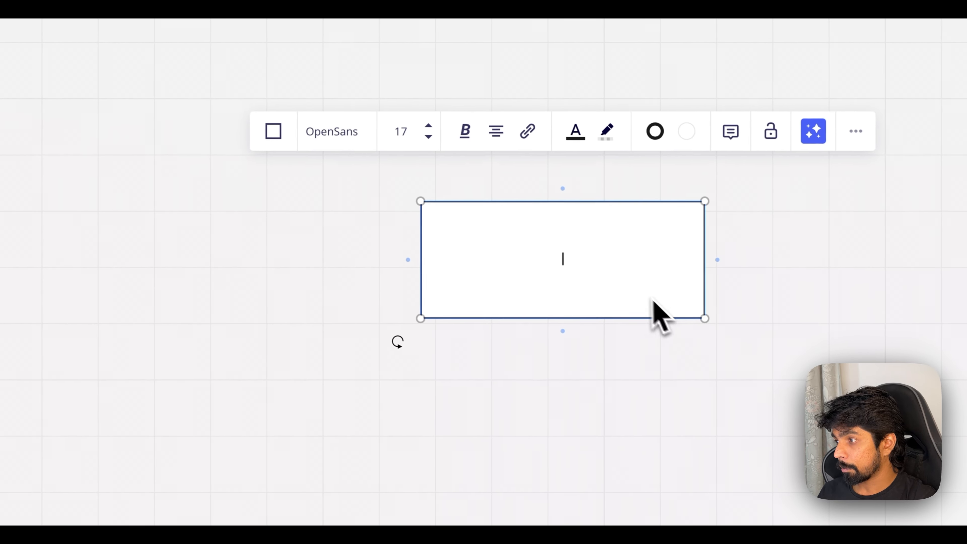
{"action": "left_click_drag", "start_coordinate": [648, 297], "coordinate": [328, 244]}
{"action": "left_click_drag", "start_coordinate": [398, 275], "coordinate": [315, 253]}
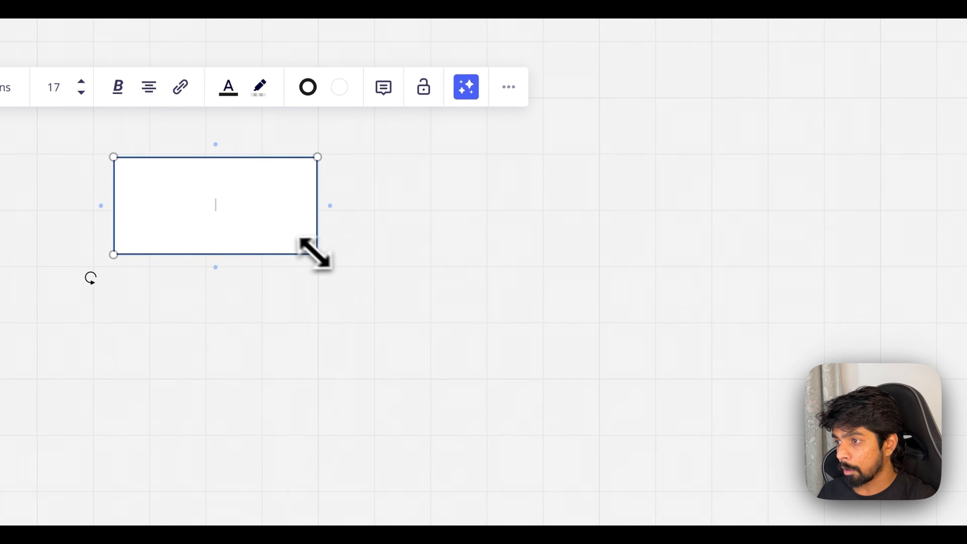
{"action": "type", "text": "Use google sheet t"}
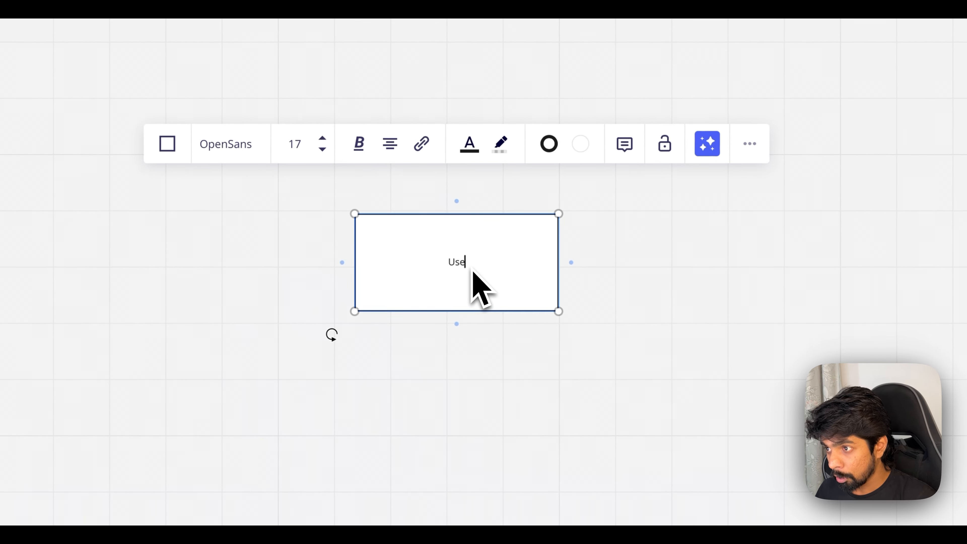
{"action": "type", "text": "o"}
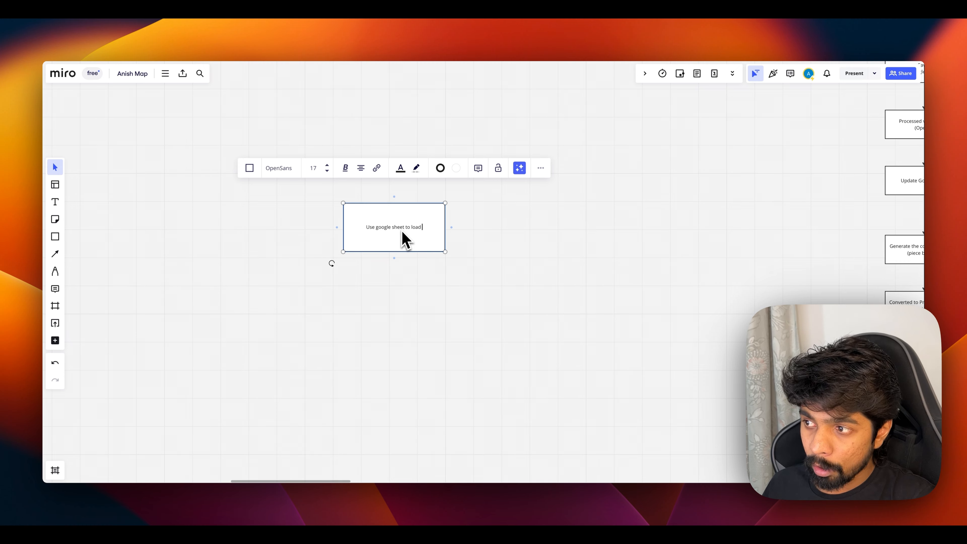
{"action": "type", "text": " load the"}
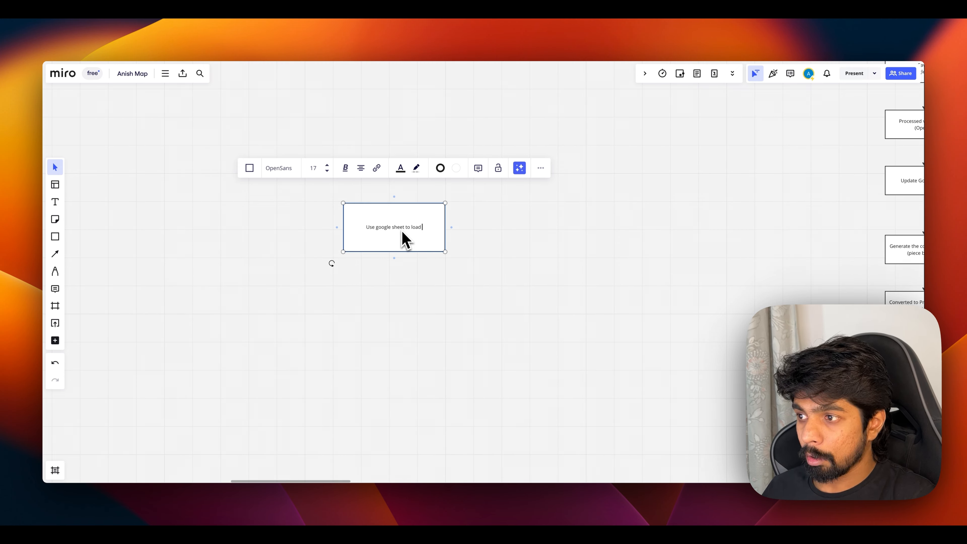
{"action": "key", "text": "super+a"}
{"action": "key", "text": "BackSpace"}
Label the rectangle "Use google sheet as input" and reduce its height
{"action": "type", "text": "Use google s"}
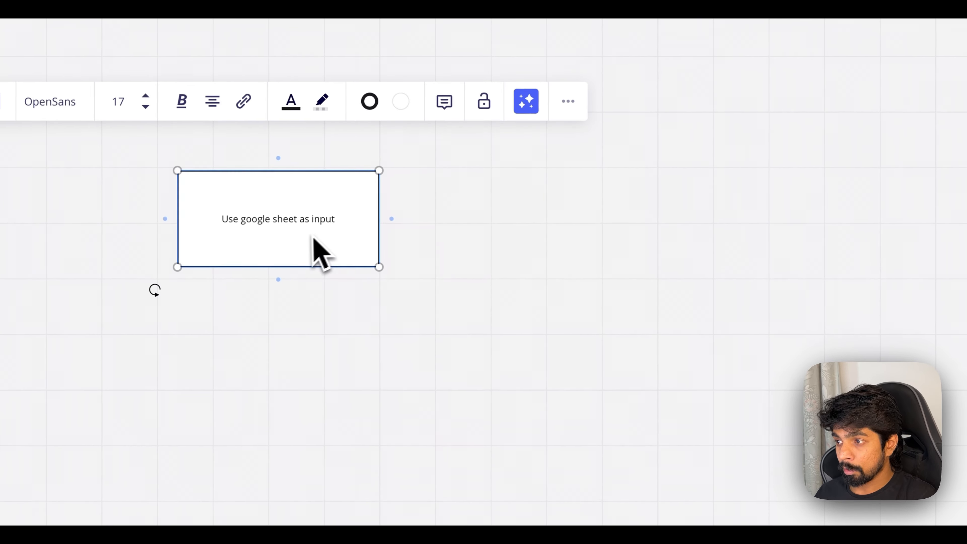
{"action": "left_click_drag", "start_coordinate": [396, 251], "coordinate": [398, 238]}
{"action": "left_click", "coordinate": [297, 264]}
Insert "row" into the rectangle's label so it reads "Use google sheet row as input"
{"action": "left_click", "coordinate": [281, 222]}
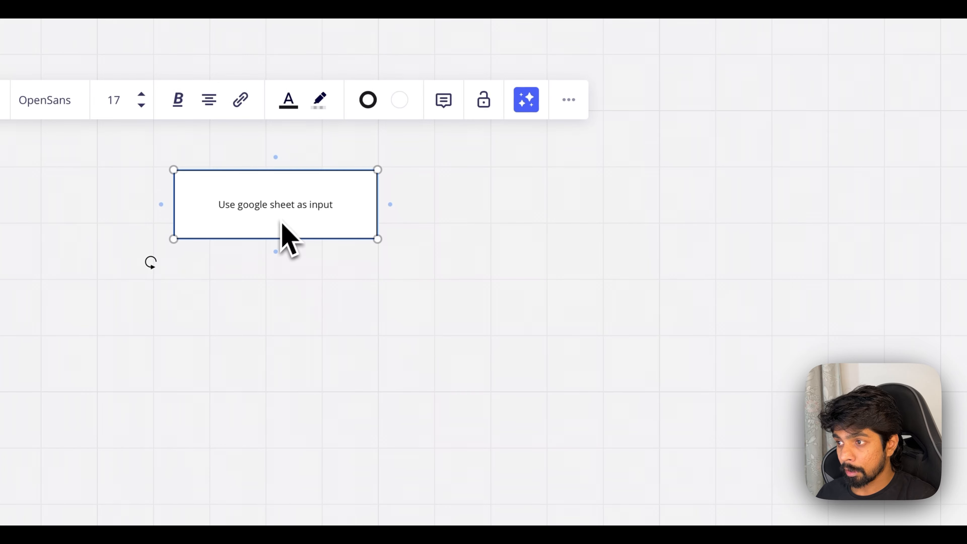
{"action": "double_click", "coordinate": [285, 221]}
{"action": "left_click", "coordinate": [303, 209]}
{"action": "key", "text": "Left"}
{"action": "type", "text": "row"}
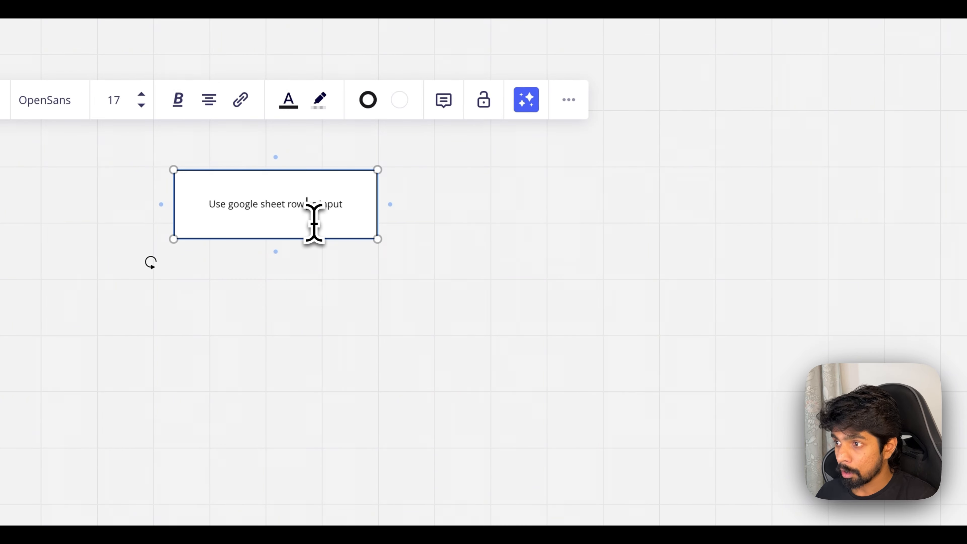
{"action": "left_click", "coordinate": [654, 288]}
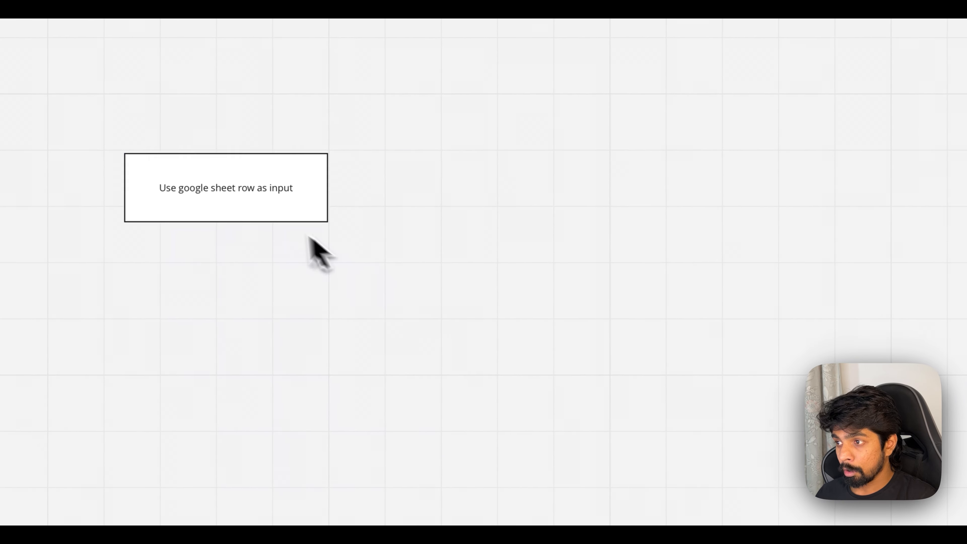
Add a connected box below the google sheet box, labelled "Send to openai to create a prompt for it"
{"action": "left_click", "coordinate": [285, 212]}
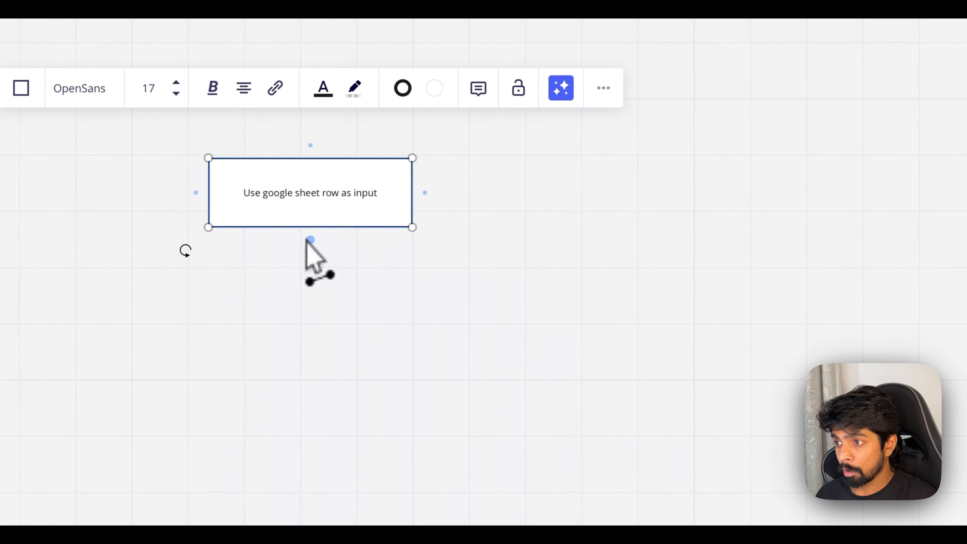
{"action": "left_click", "coordinate": [226, 235]}
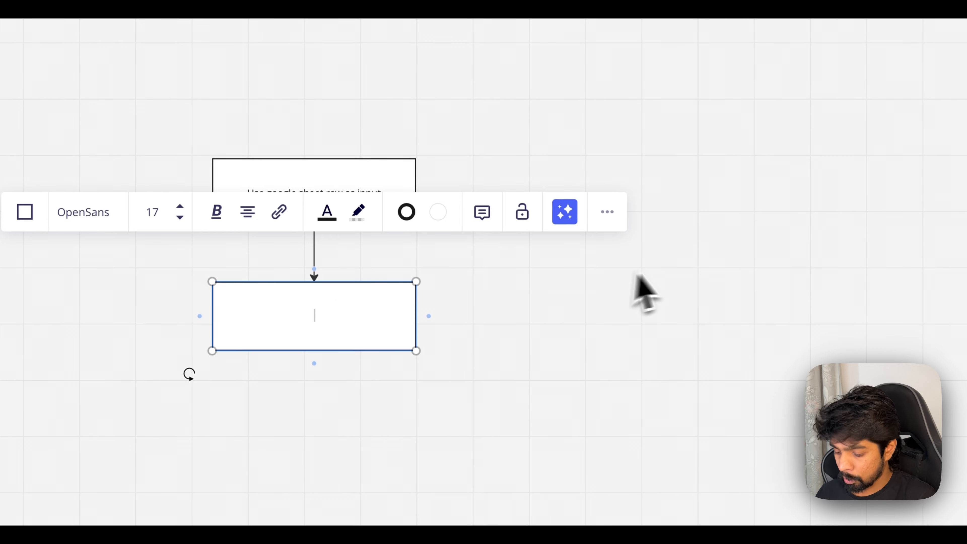
{"action": "type", "text": "Send to "}
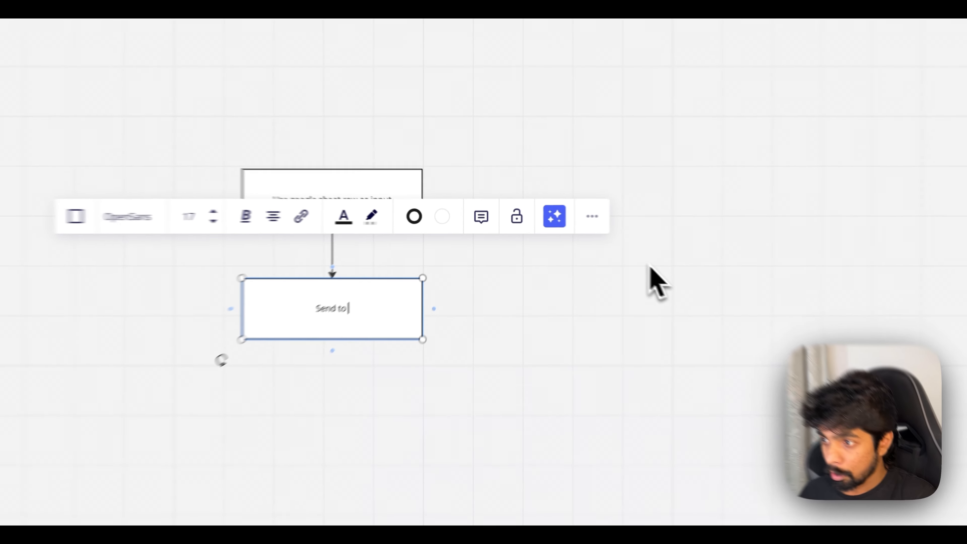
{"action": "type", "text": "openai to"}
{"action": "type", "text": " create a prompt for it"}
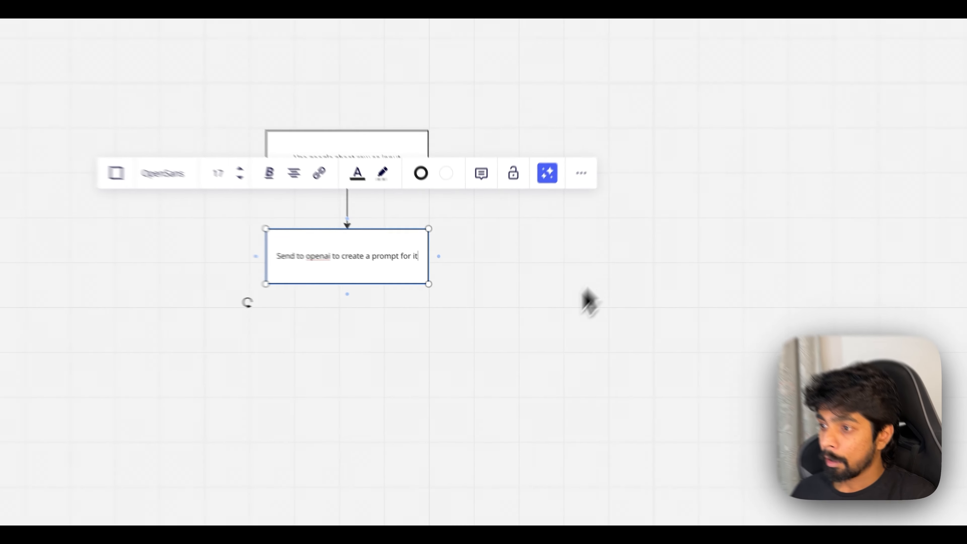
{"action": "left_click", "coordinate": [535, 304]}
Add a connected box below the openai box, labelled "Send to hugging face (stable diffusion)"
{"action": "left_click", "coordinate": [411, 294]}
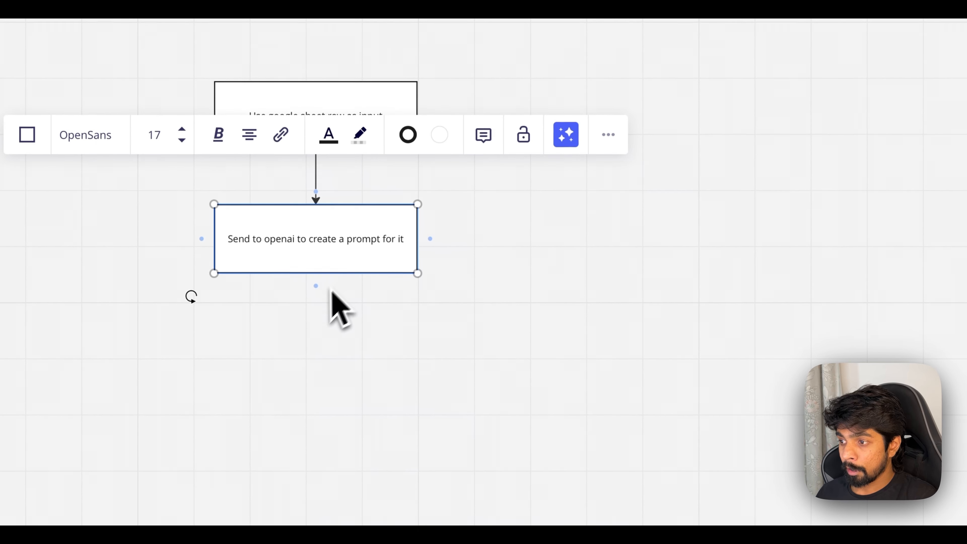
{"action": "left_click", "coordinate": [316, 285]}
{"action": "type", "text": "Se"}
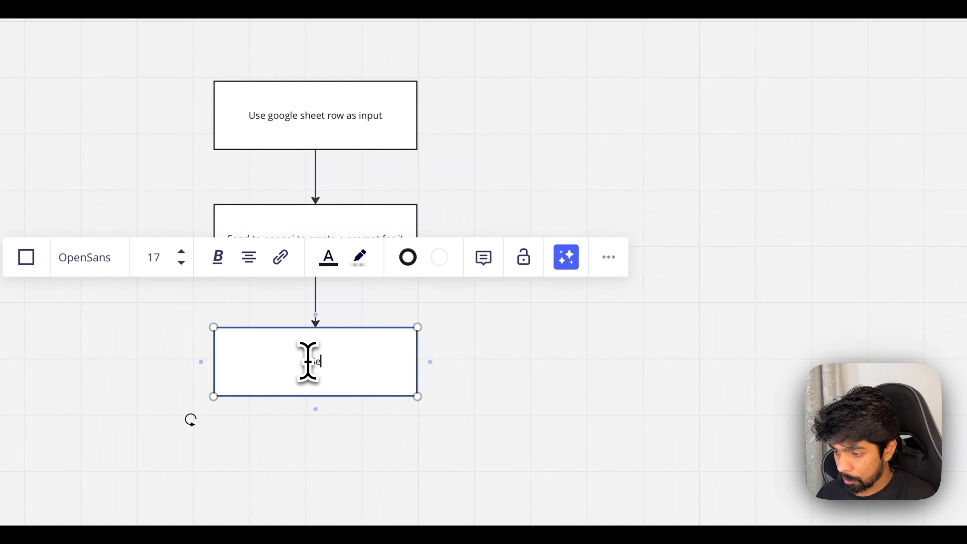
{"action": "type", "text": "nd to hugging face (stable"}
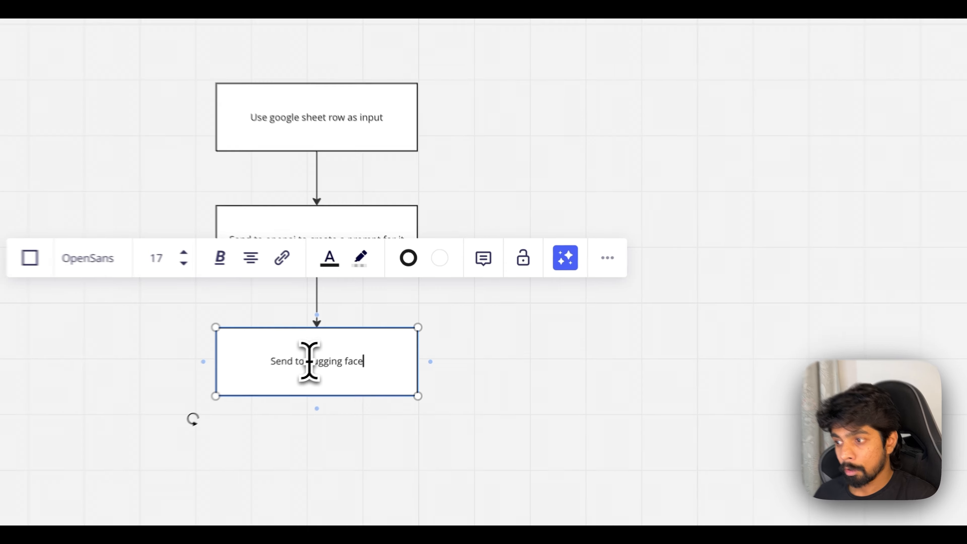
{"action": "type", "text": " diffusion"}
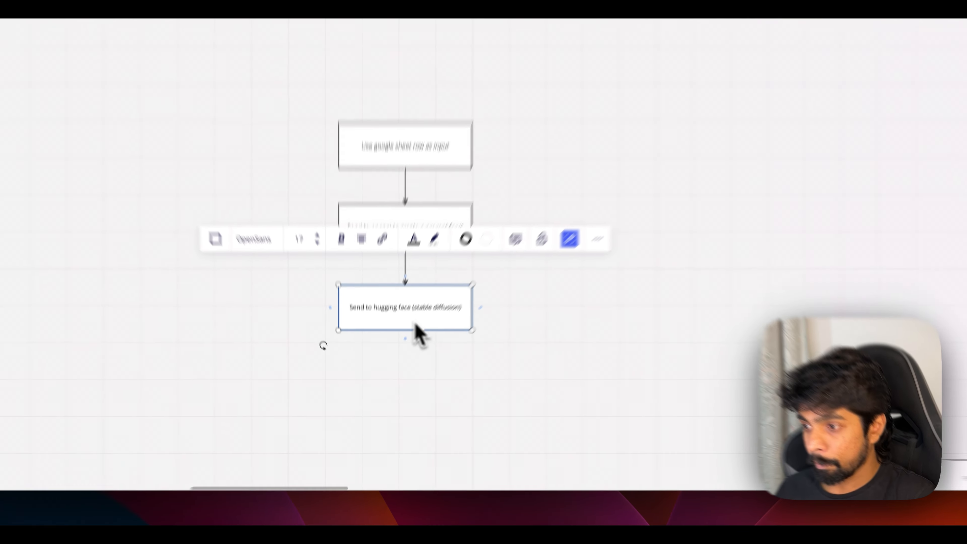
{"action": "left_click", "coordinate": [430, 383]}
Append "to create a social media post" to the label of the hugging face box
{"action": "double_click", "coordinate": [414, 357]}
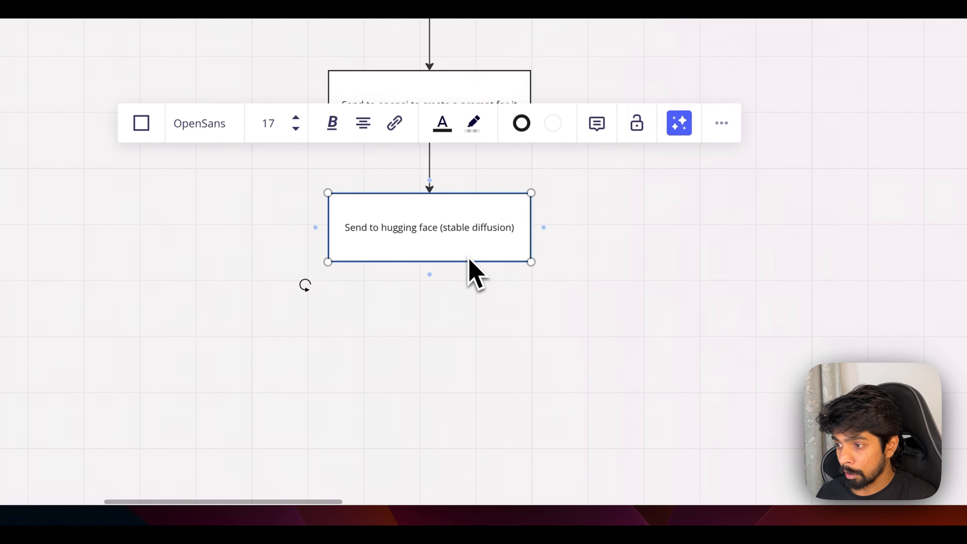
{"action": "type", "text": "to create a "}
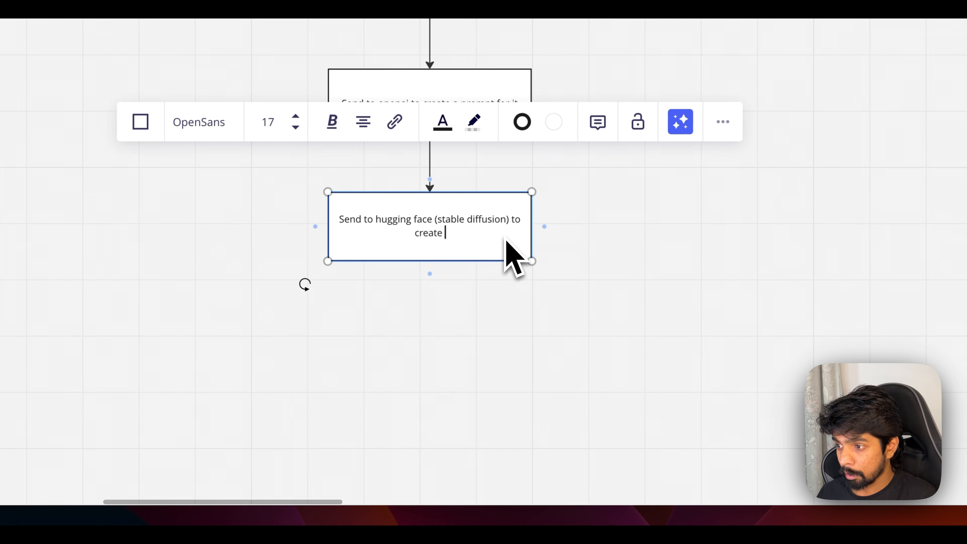
{"action": "type", "text": "social media pos"}
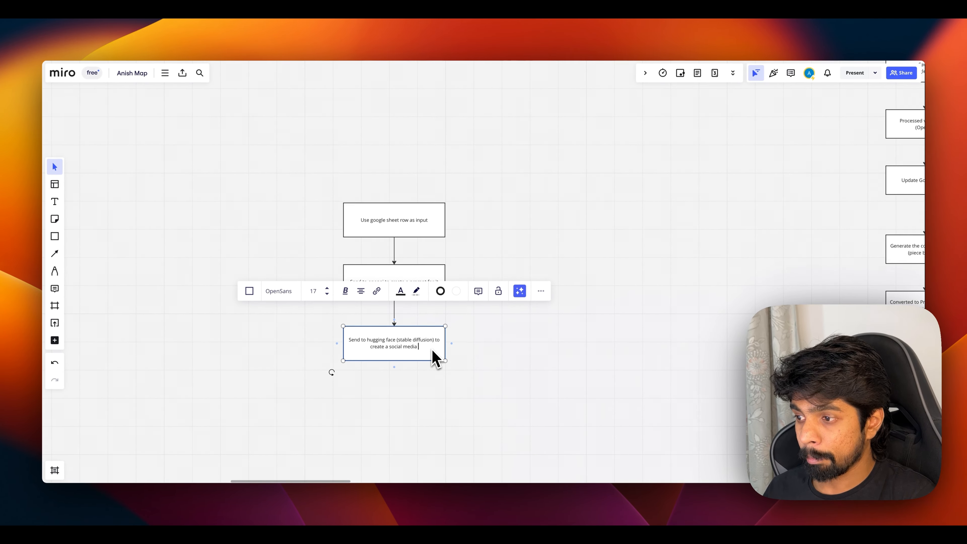
{"action": "type", "text": "t"}
{"action": "left_click", "coordinate": [427, 377]}
Add two successive connected boxes below the hugging face box, labelled "Updated with link back to google sheet" and "Posted on instagram"
{"action": "left_click", "coordinate": [409, 355]}
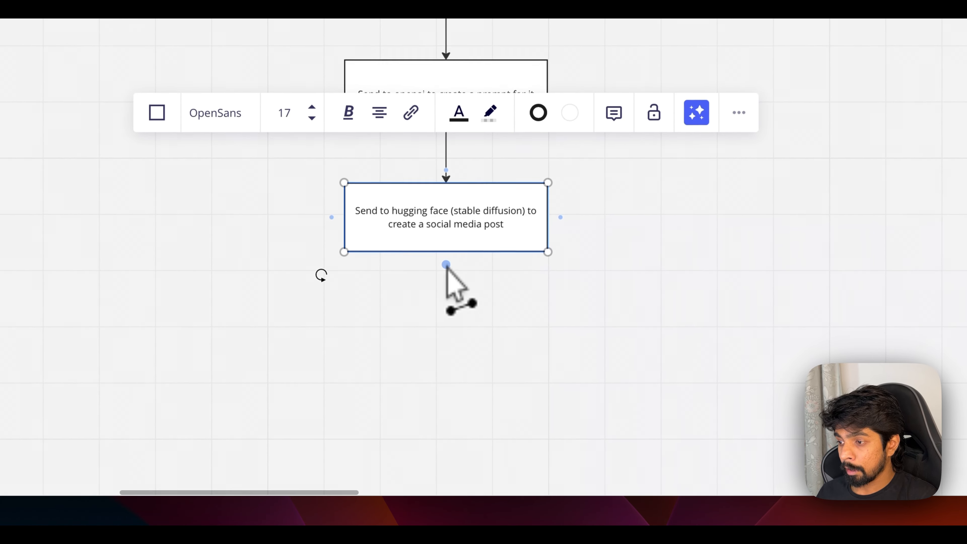
{"action": "left_click", "coordinate": [446, 263]}
{"action": "type", "text": "U"}
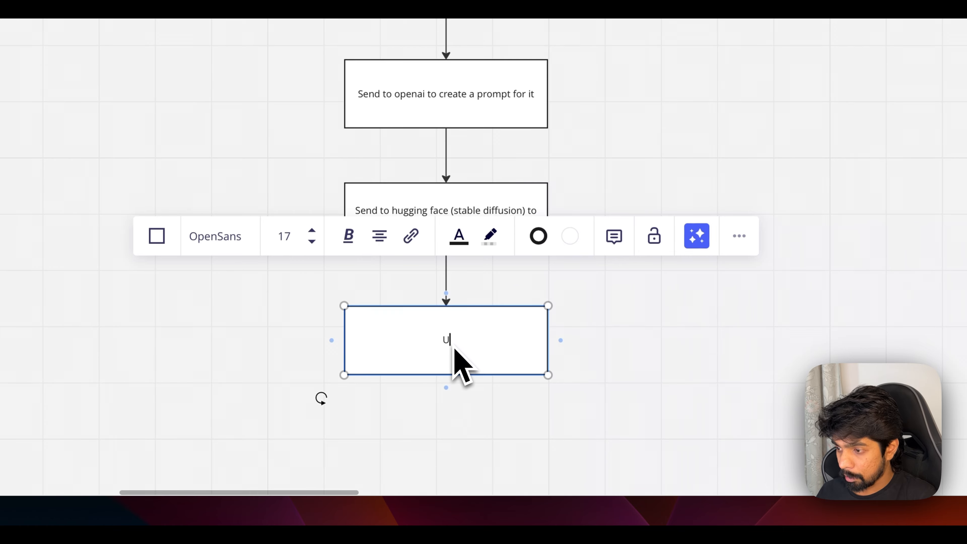
{"action": "type", "text": "pdated with link back to google sheet"}
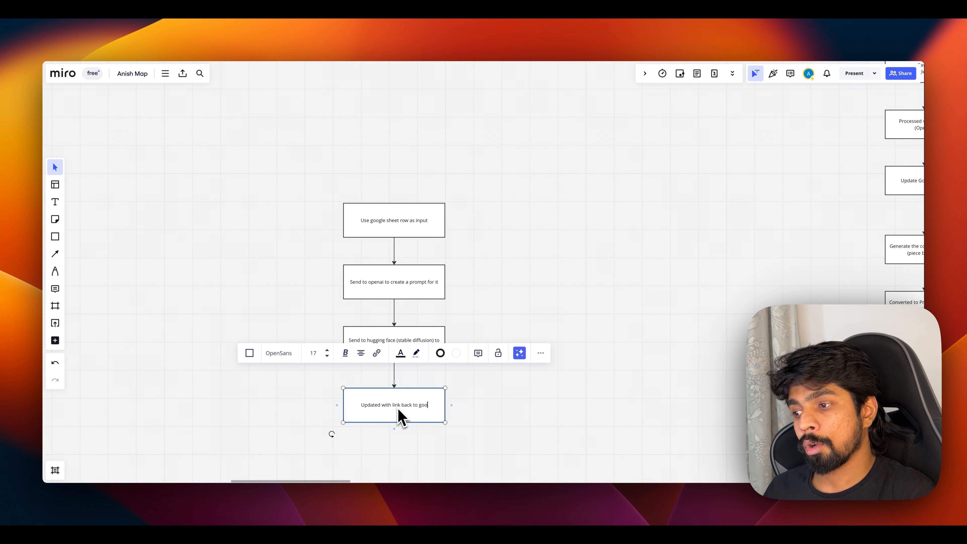
{"action": "left_click", "coordinate": [482, 418]}
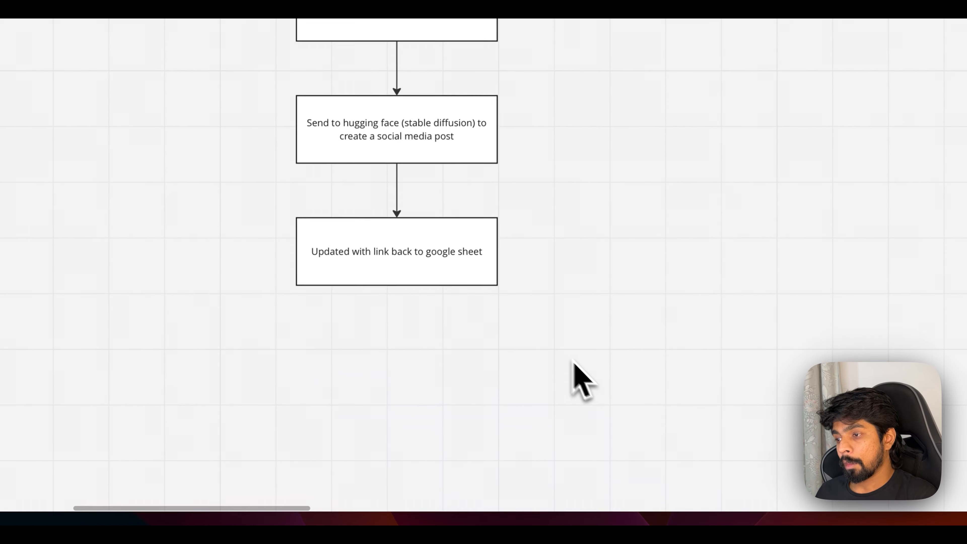
{"action": "left_click", "coordinate": [397, 422]}
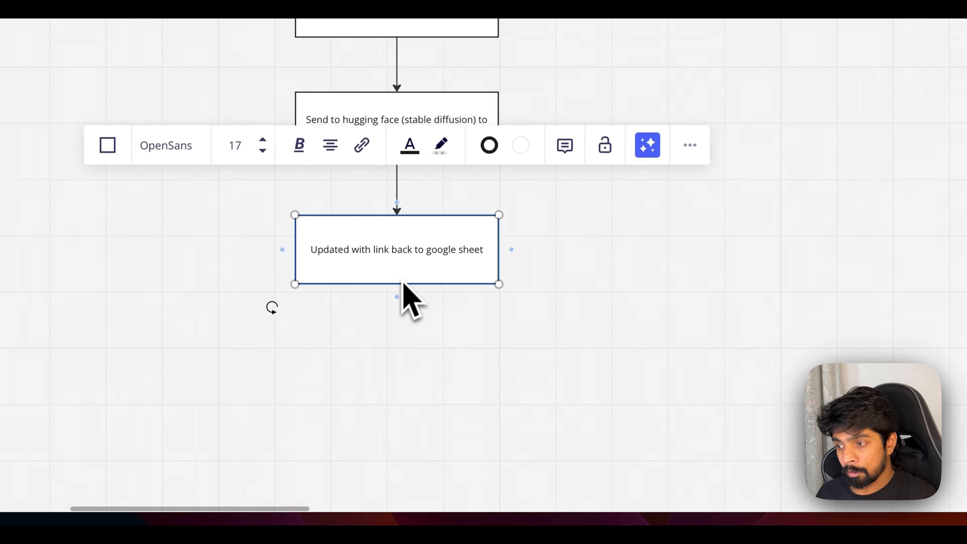
{"action": "left_click", "coordinate": [397, 296]}
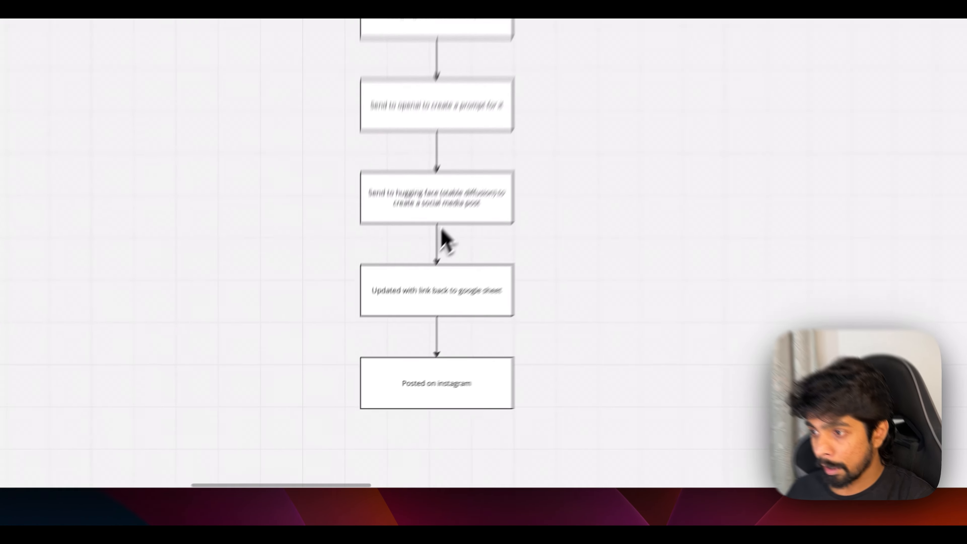
Move the google sheet link and instagram boxes down together and delete the connector between them and the hugging face box
{"action": "left_click", "coordinate": [396, 305]}
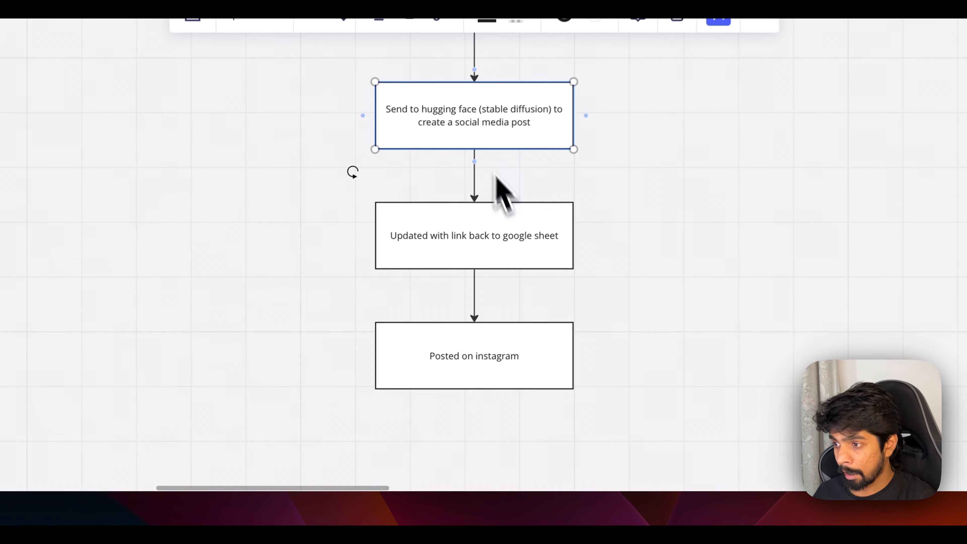
{"action": "left_click", "coordinate": [405, 321]}
{"action": "left_click_drag", "start_coordinate": [320, 343], "coordinate": [402, 406]}
{"action": "left_click_drag", "start_coordinate": [494, 338], "coordinate": [515, 451]}
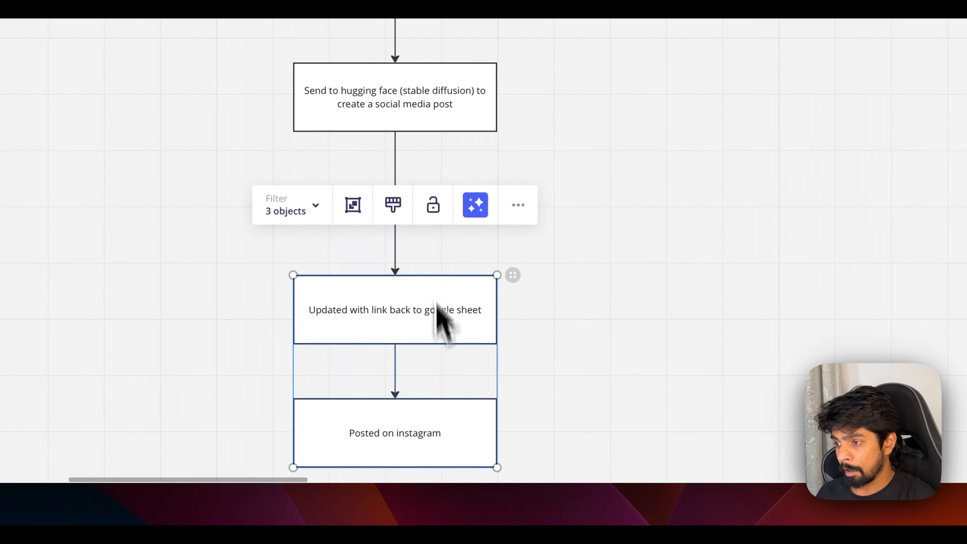
{"action": "left_click", "coordinate": [551, 177]}
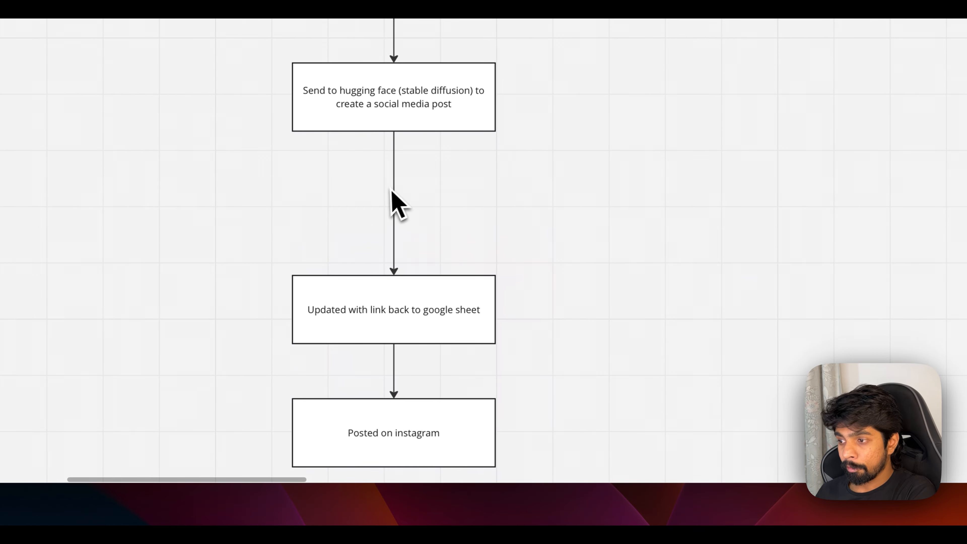
{"action": "left_click", "coordinate": [395, 208]}
{"action": "key", "text": "Delete"}
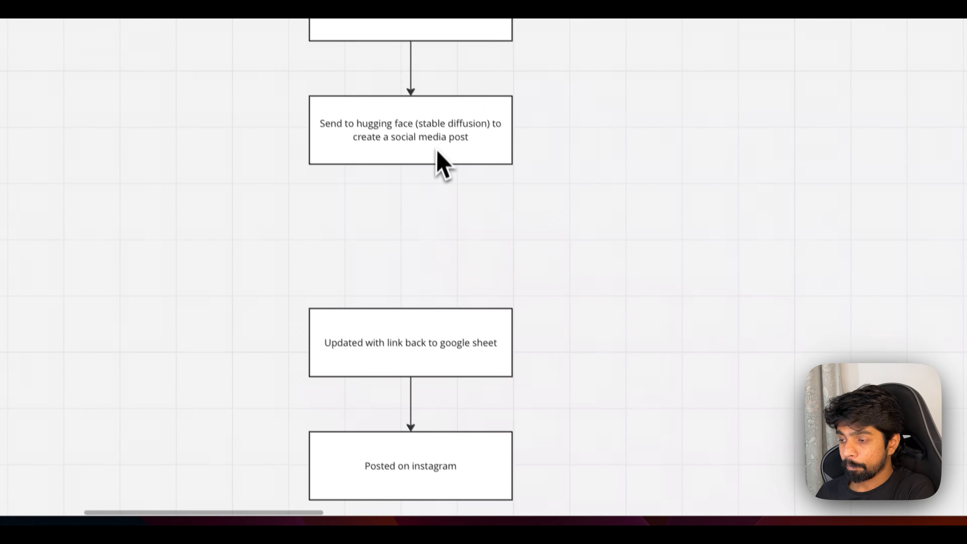
Try to add a new connected box directly below the hugging face box
{"action": "left_click", "coordinate": [436, 151]}
{"action": "left_click", "coordinate": [412, 174]}
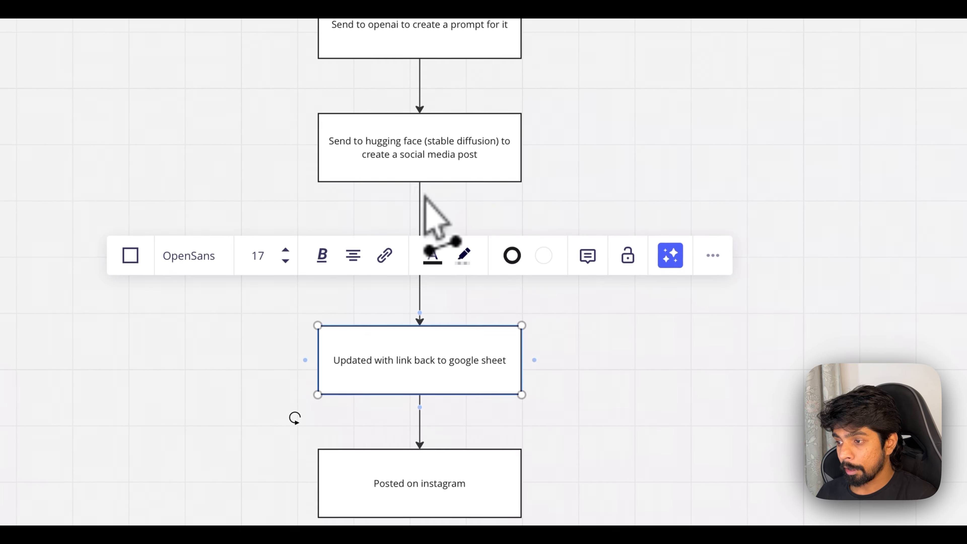
{"action": "left_click", "coordinate": [684, 337]}
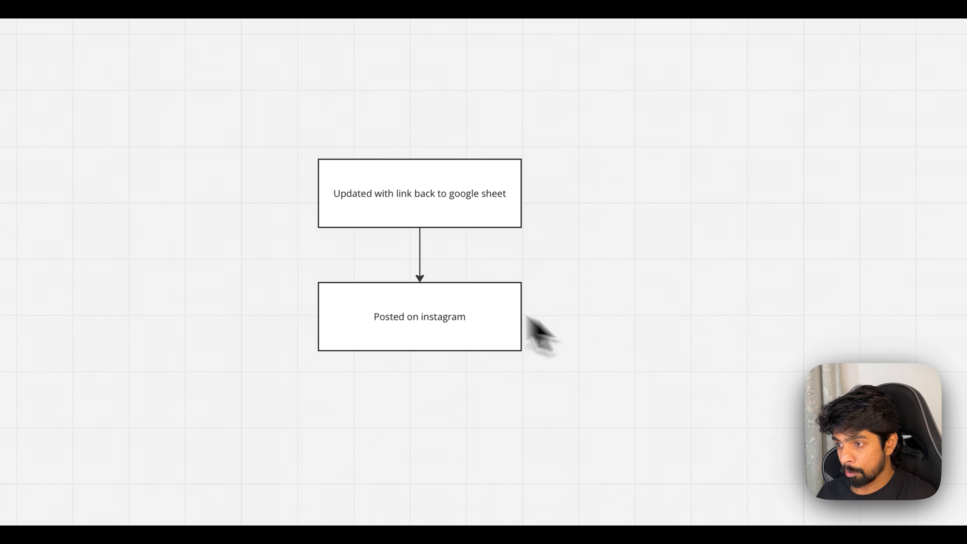
Move the google sheet link and instagram boxes farther down to make room below the hugging face box
{"action": "left_click_drag", "start_coordinate": [265, 335], "coordinate": [471, 496]}
{"action": "left_click_drag", "start_coordinate": [469, 327], "coordinate": [468, 428]}
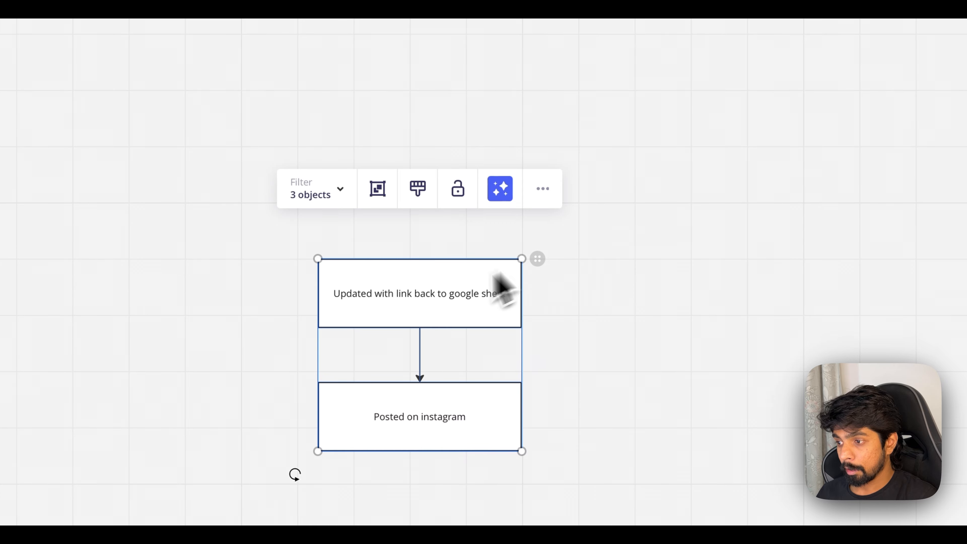
{"action": "mouse_move", "coordinate": [433, 299]}
{"action": "left_mouse_down"}
{"action": "mouse_move", "coordinate": [449, 303]}
{"action": "mouse_move", "coordinate": [431, 300]}
{"action": "left_mouse_up"}
{"action": "left_click", "coordinate": [628, 182]}
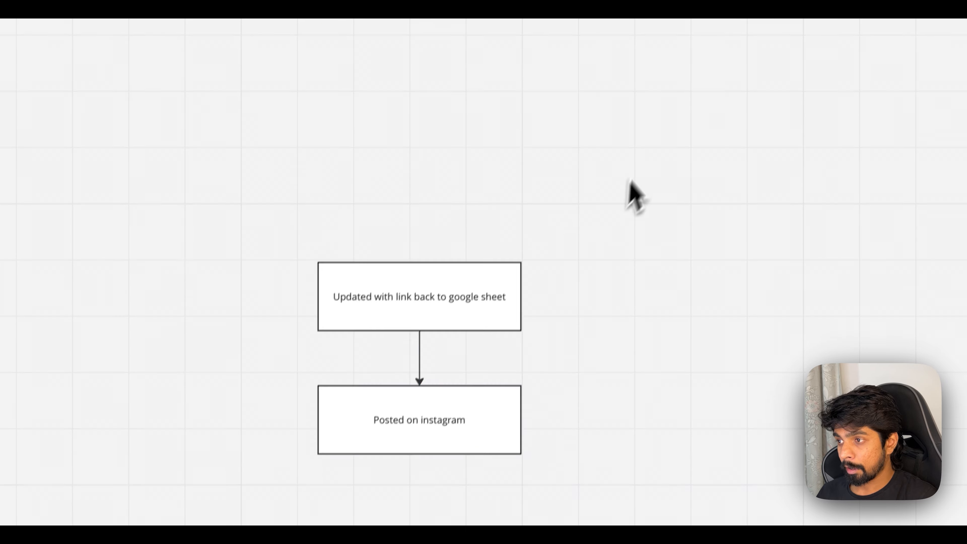
Add a connected box below the hugging face box, labelled "Uploaded to google drive (the binary file)"
{"action": "left_click", "coordinate": [394, 191]}
{"action": "left_click", "coordinate": [346, 239]}
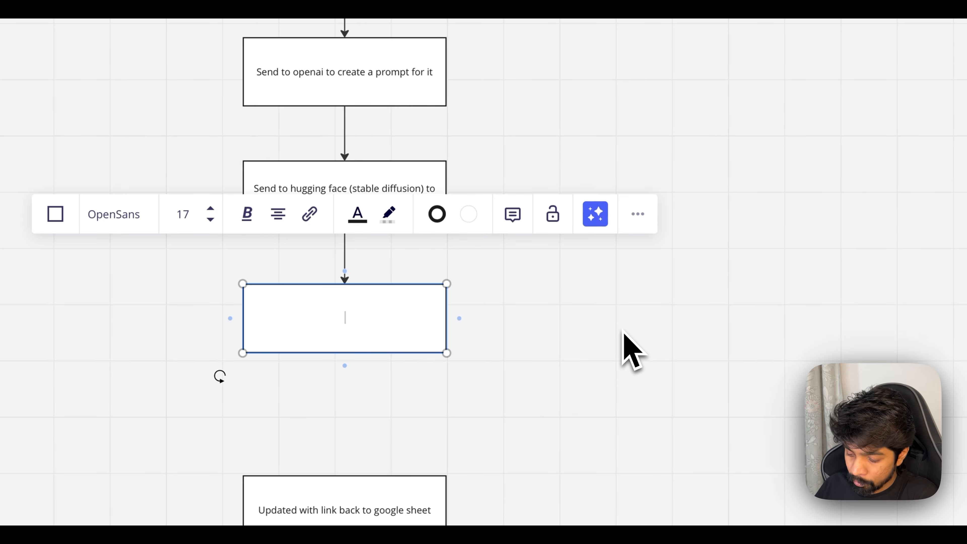
{"action": "type", "text": "Uploaded to"}
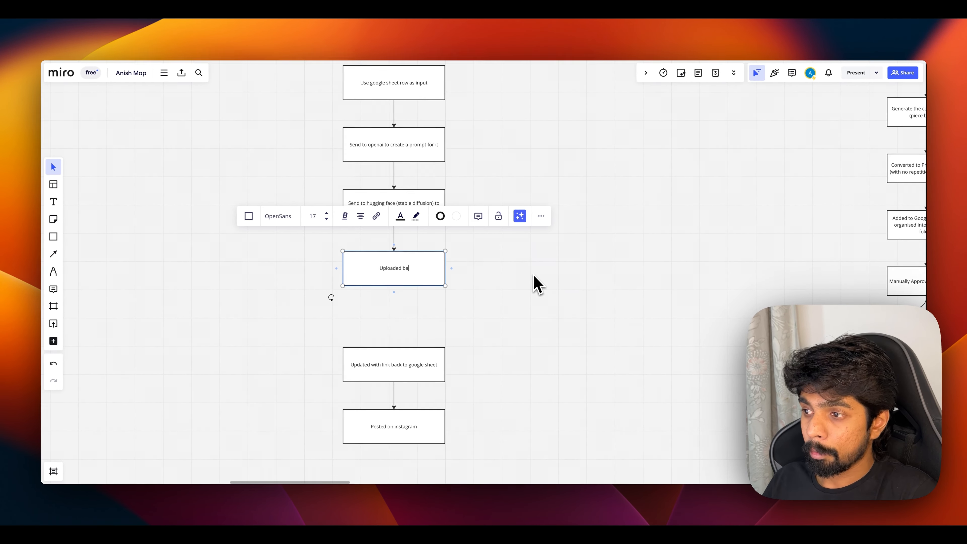
{"action": "type", "text": " google dri"}
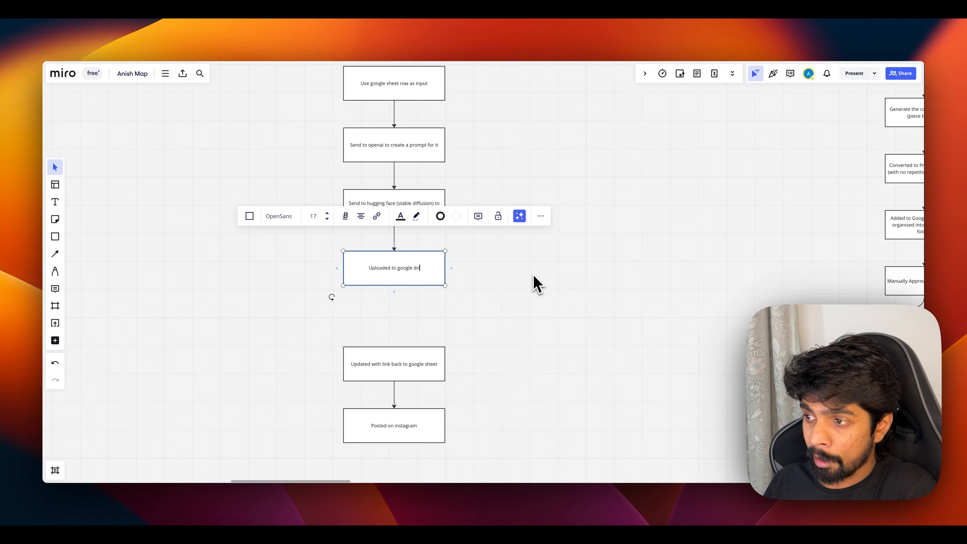
{"action": "type", "text": "ve (the binary file"}
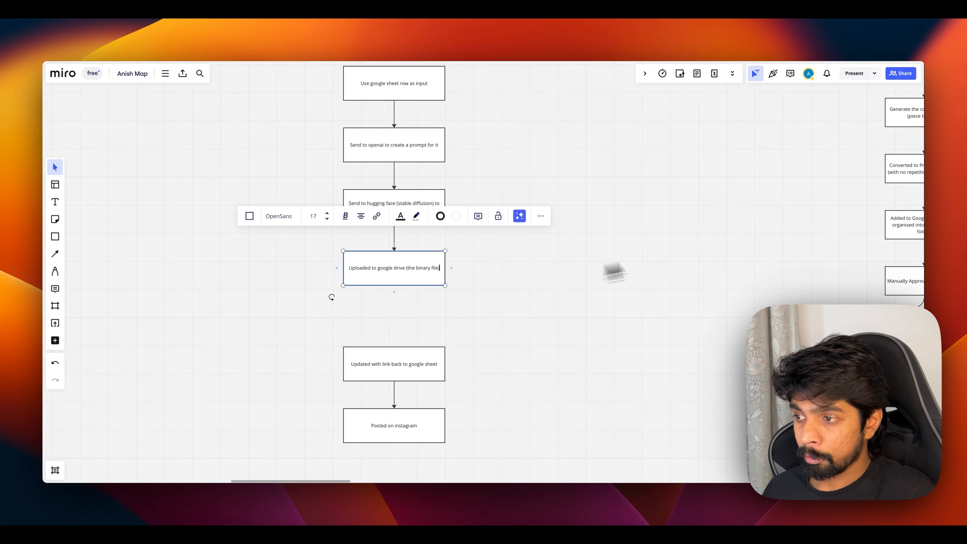
{"action": "left_click", "coordinate": [609, 272]}
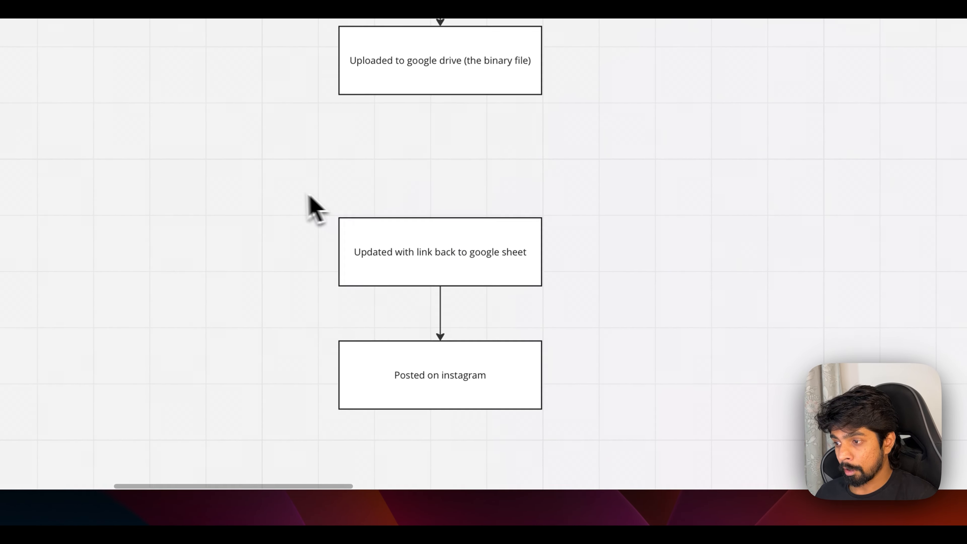
Connect the google drive box to the google sheet link box and move the last two boxes up to match the flowchart's spacing
{"action": "left_click_drag", "start_coordinate": [309, 197], "coordinate": [574, 440]}
{"action": "left_click_drag", "start_coordinate": [508, 286], "coordinate": [498, 228]}
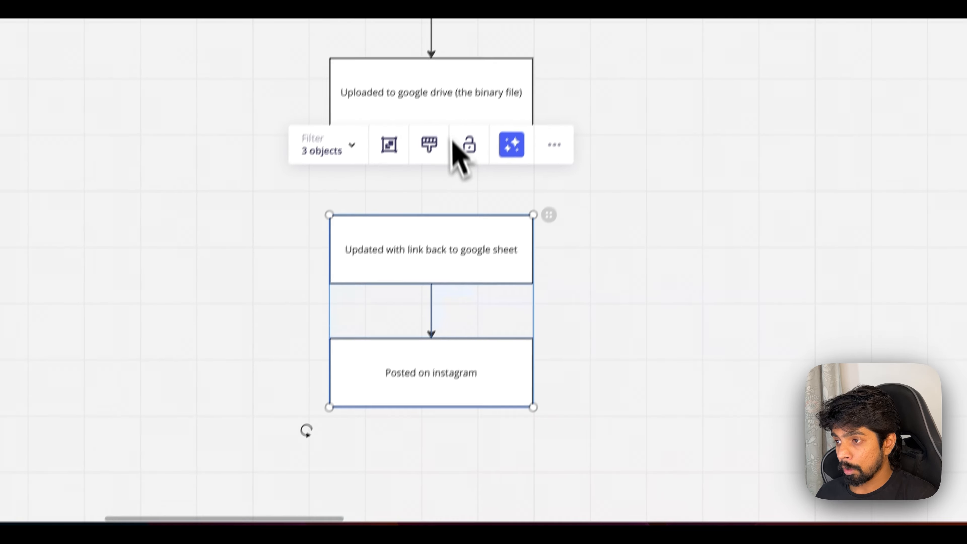
{"action": "left_click", "coordinate": [461, 78]}
{"action": "left_click", "coordinate": [446, 105]}
{"action": "left_click", "coordinate": [642, 303]}
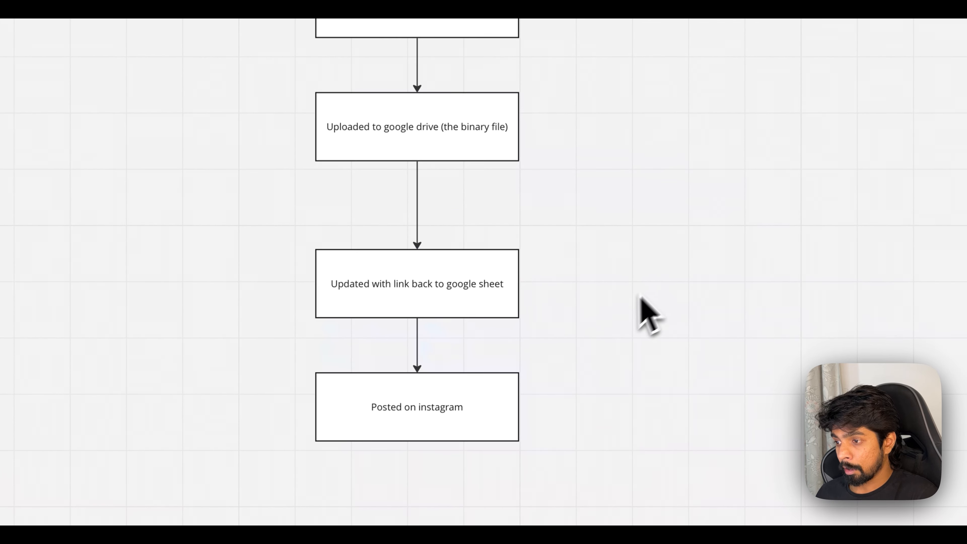
{"action": "left_click_drag", "start_coordinate": [279, 291], "coordinate": [451, 456]}
{"action": "left_click_drag", "start_coordinate": [404, 331], "coordinate": [408, 325]}
{"action": "scroll", "coordinate": [608, 322], "scroll_direction": "down", "scroll_amount": 2}
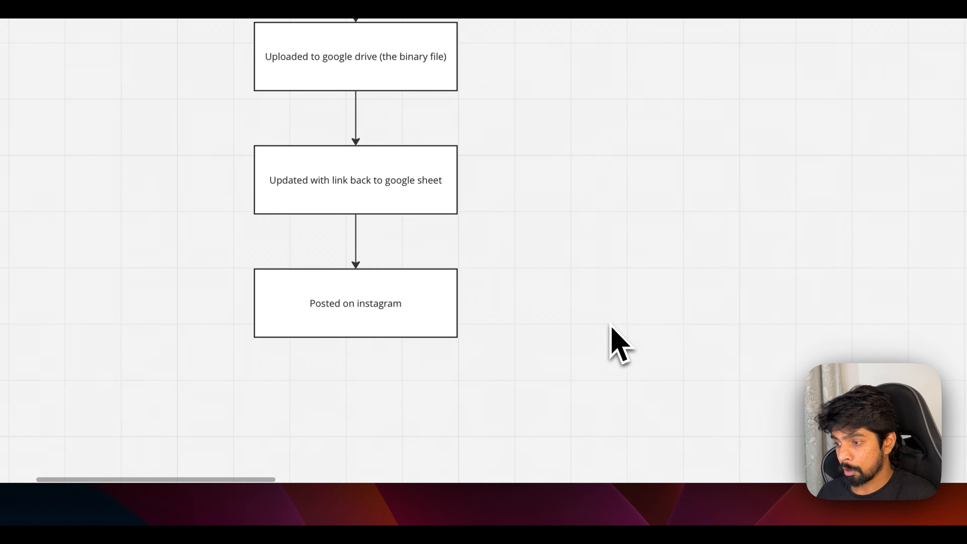
Add a connected box below the instagram box, labelled "Notify on discord"
{"action": "left_click", "coordinate": [386, 302]}
{"action": "left_click", "coordinate": [358, 331]}
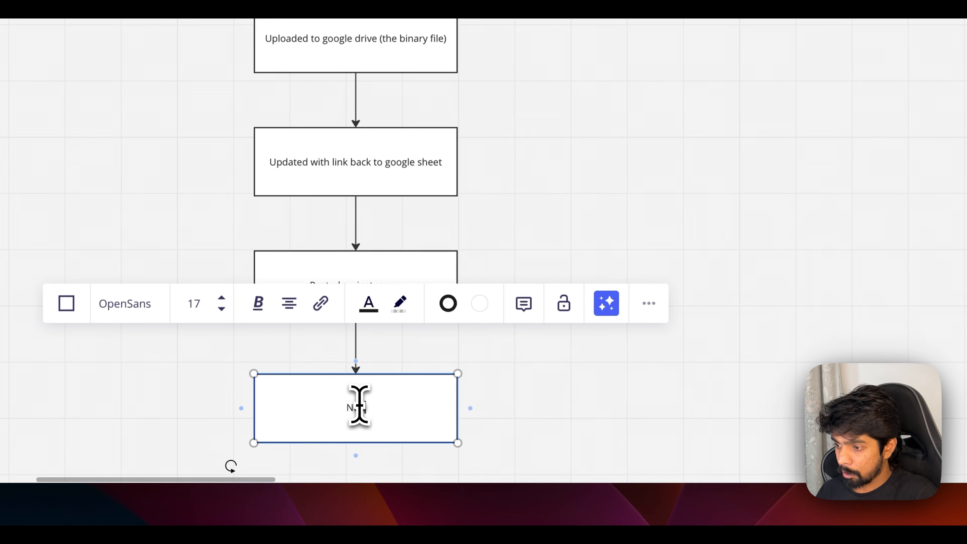
{"action": "type", "text": "Notify an id"}
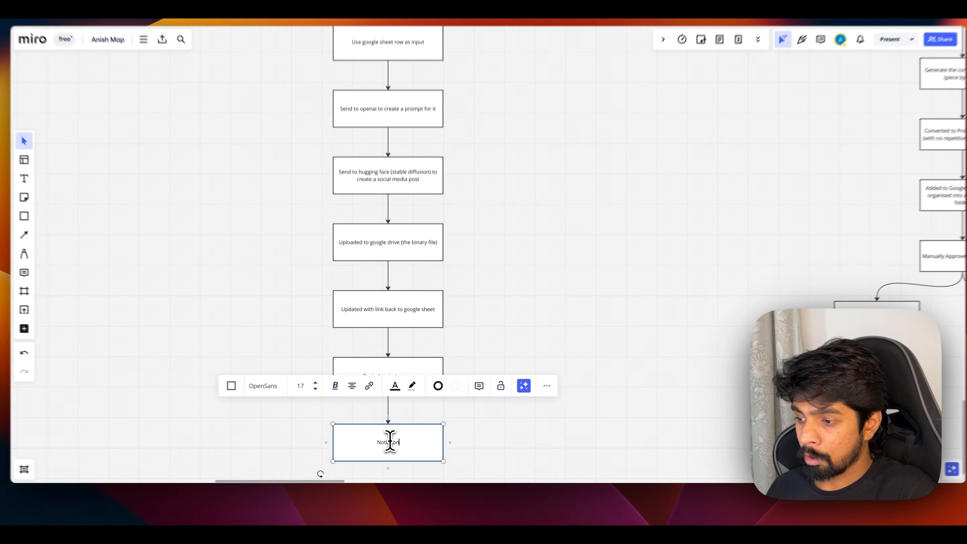
{"action": "type", "text": "sco"}
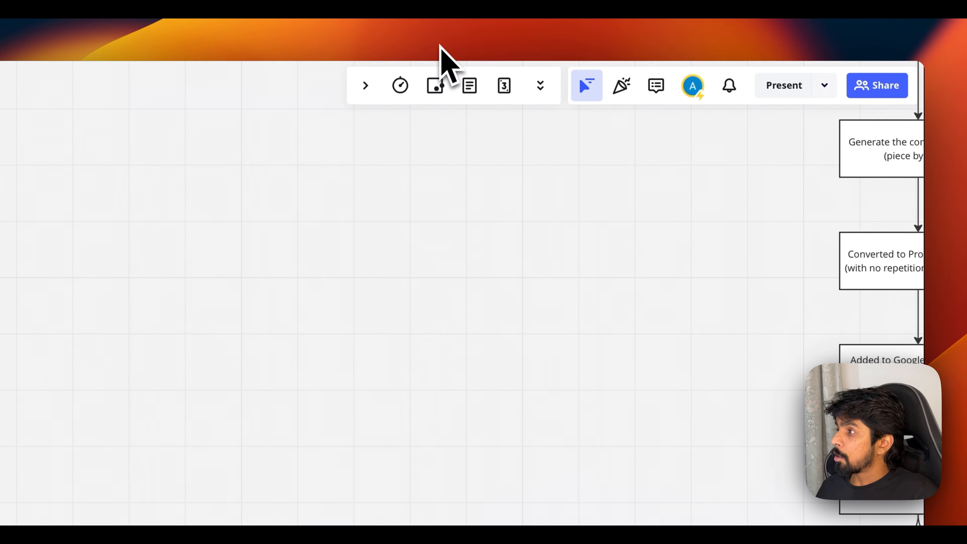
Switch to the Hugging Face website and try to log in with the saved account email and password
{"action": "left_click", "coordinate": [361, 46]}
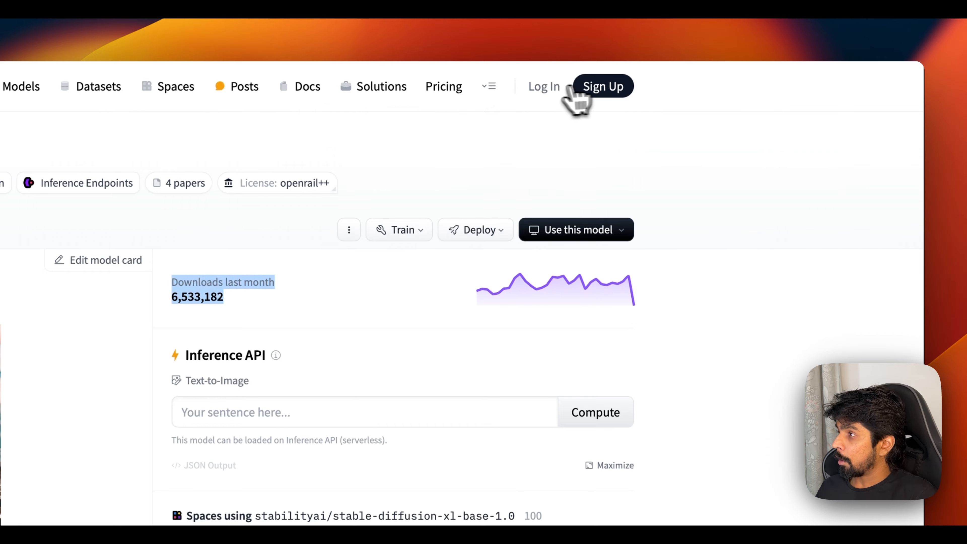
{"action": "left_click", "coordinate": [544, 87]}
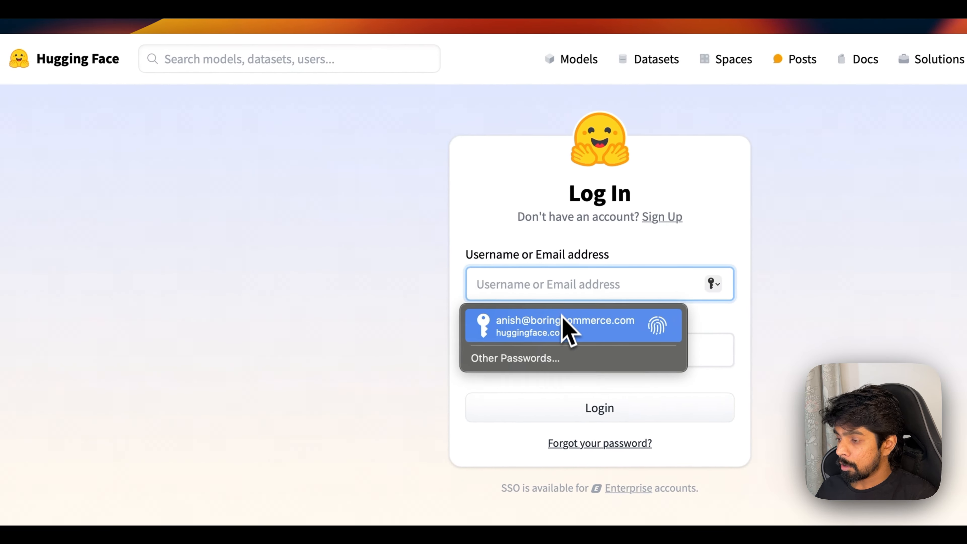
{"action": "left_click", "coordinate": [564, 322]}
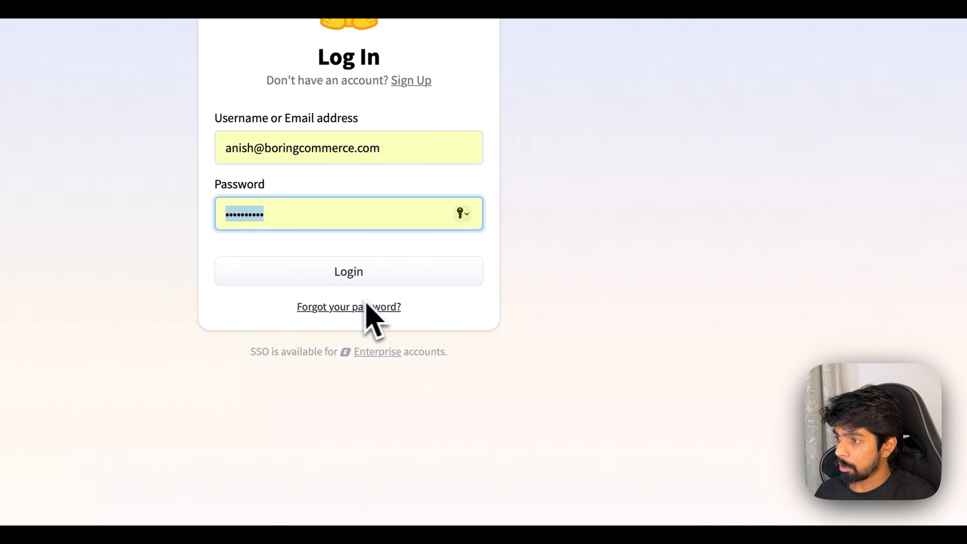
{"action": "left_click", "coordinate": [396, 276]}
{"action": "left_click", "coordinate": [647, 294]}
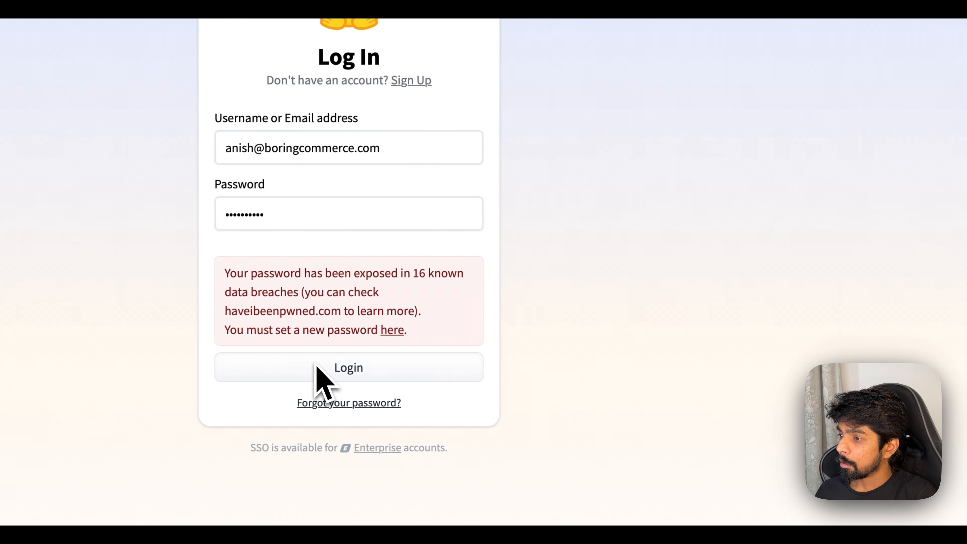
Request a password reset email for the account and complete the picture challenge by selecting the largest animal in both rounds
{"action": "left_click", "coordinate": [392, 331]}
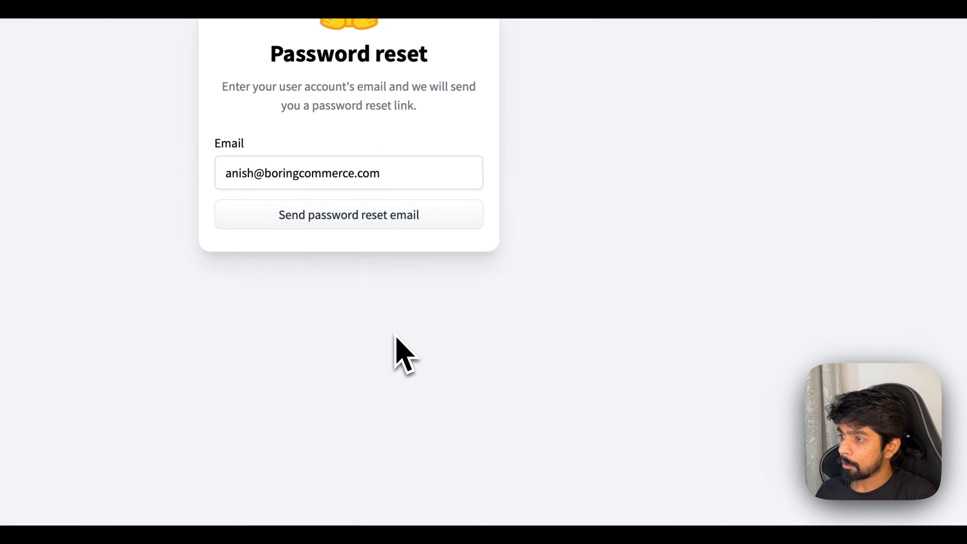
{"action": "left_click", "coordinate": [359, 226]}
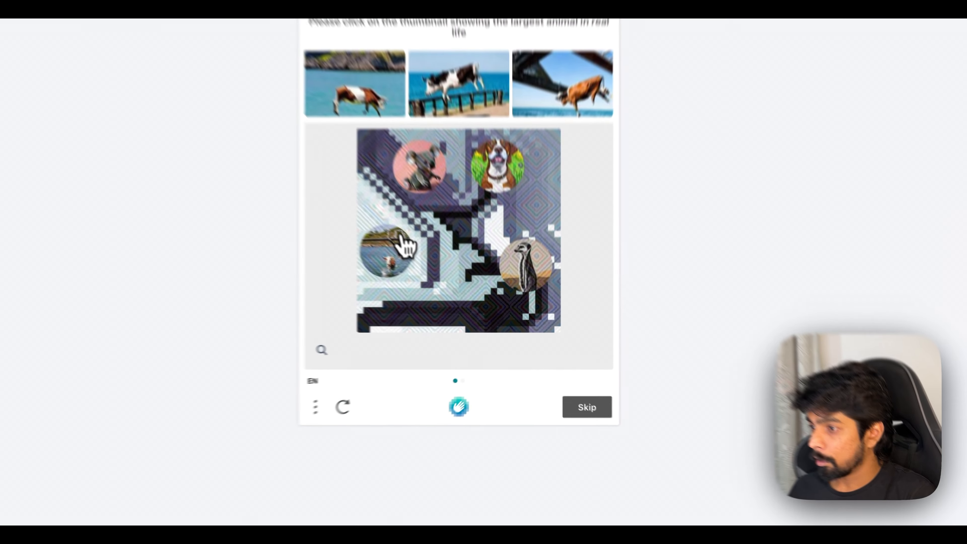
{"action": "left_click", "coordinate": [441, 294]}
{"action": "left_click", "coordinate": [566, 396]}
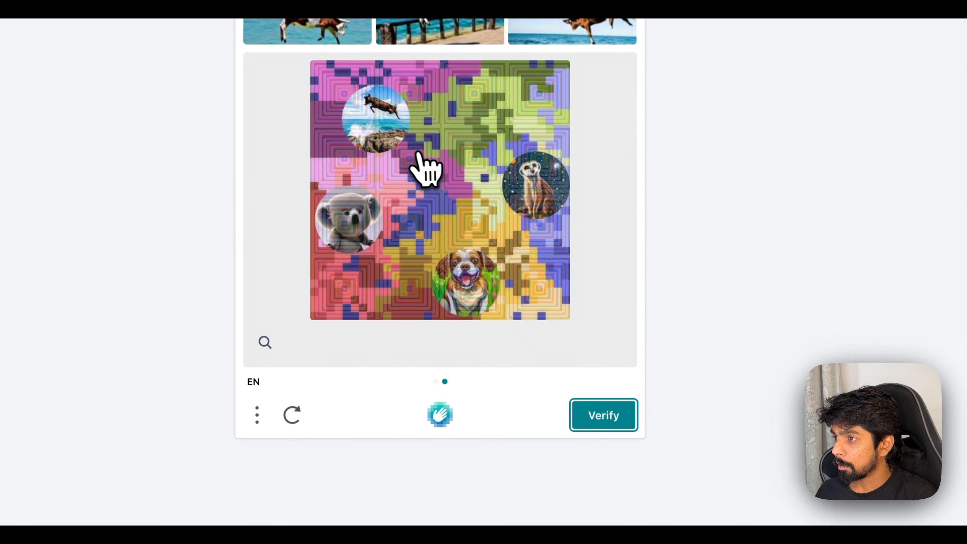
{"action": "left_click", "coordinate": [398, 139]}
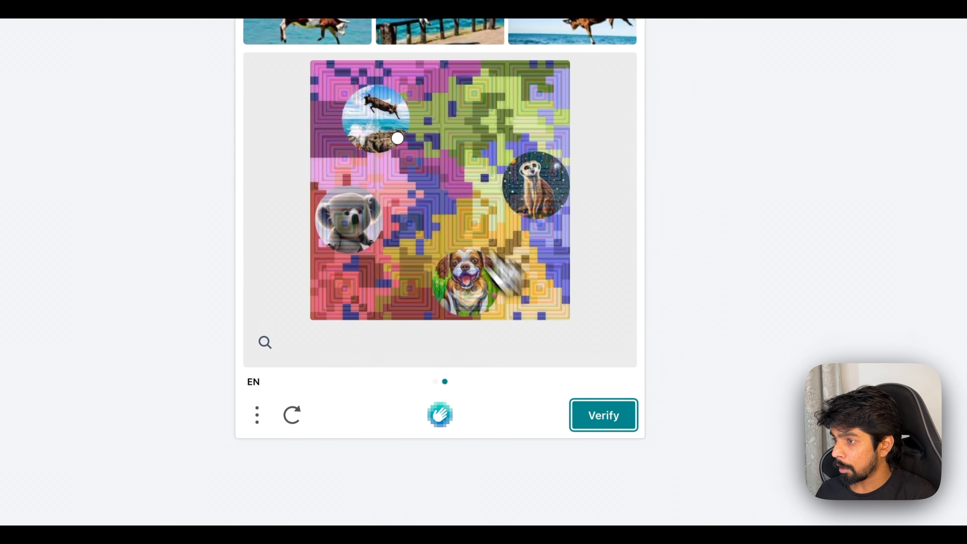
{"action": "left_click", "coordinate": [590, 438]}
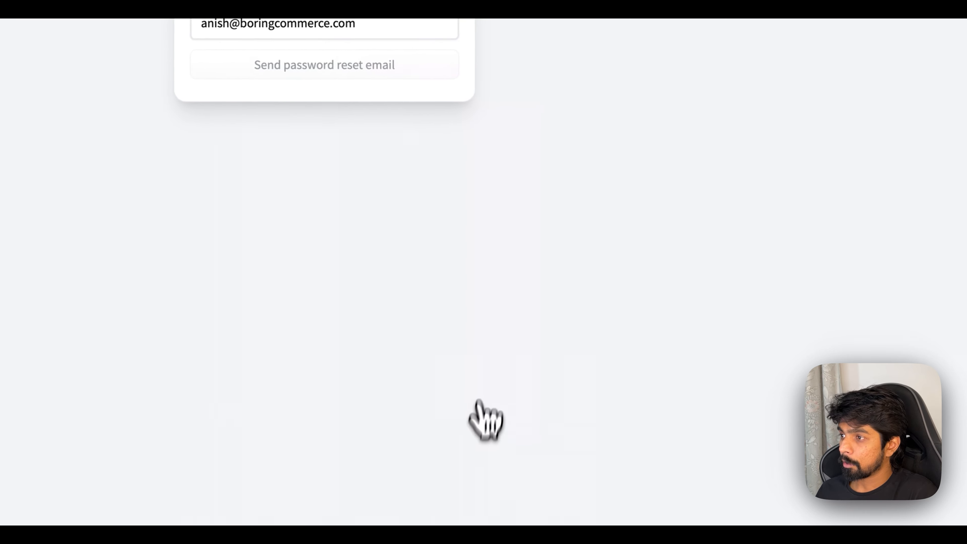
Open the Gmail inbox in a new browser tab and follow the link in the Hugging Face password reset email
{"action": "key", "text": "super+t"}
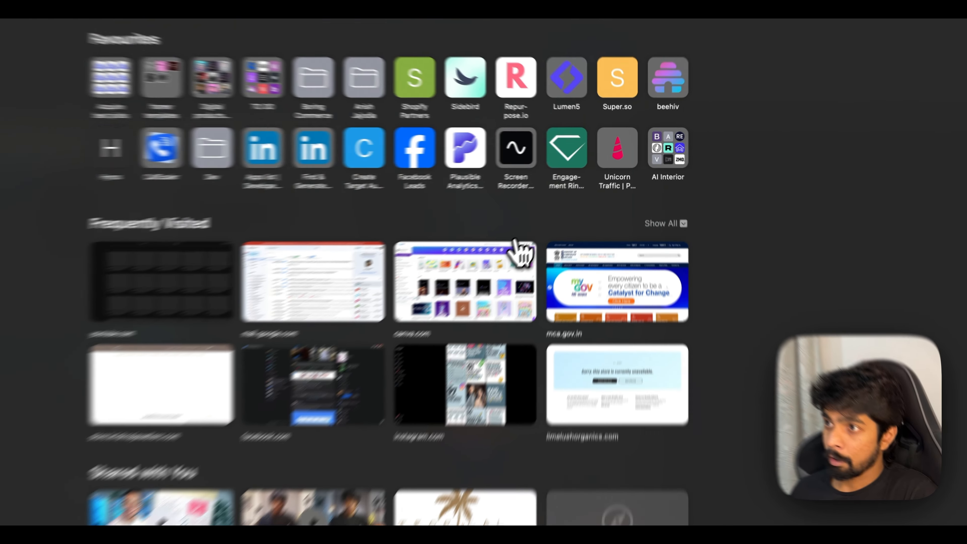
{"action": "key", "text": "Return"}
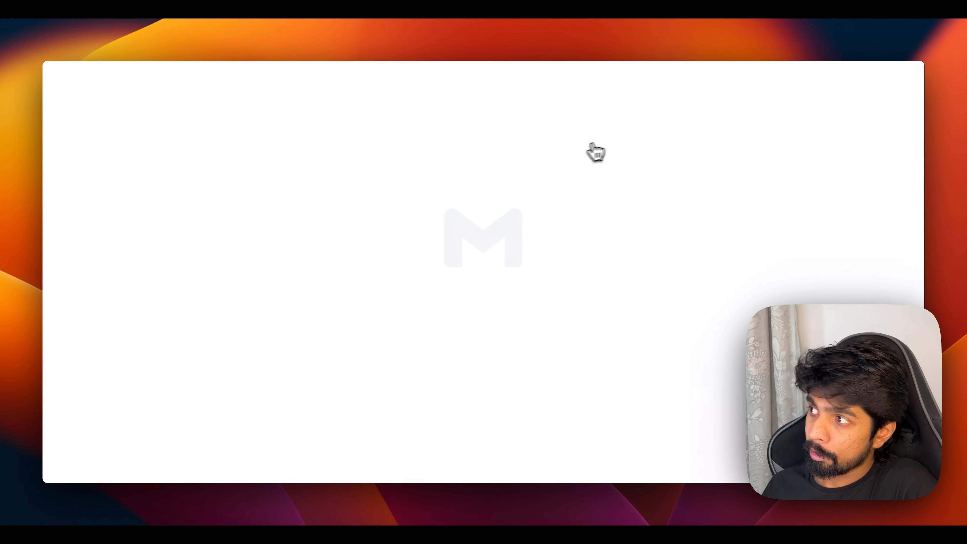
{"action": "left_click", "coordinate": [386, 146]}
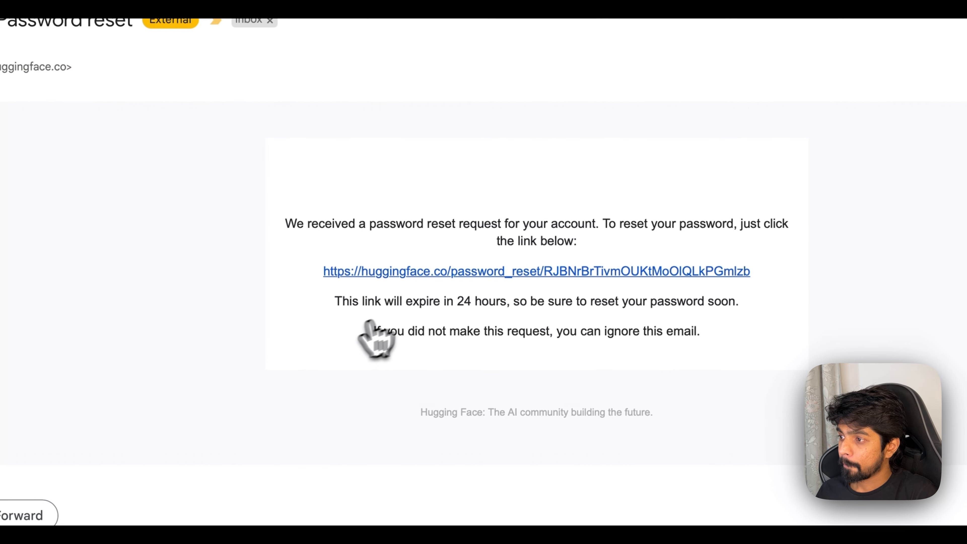
{"action": "left_click", "coordinate": [443, 272]}
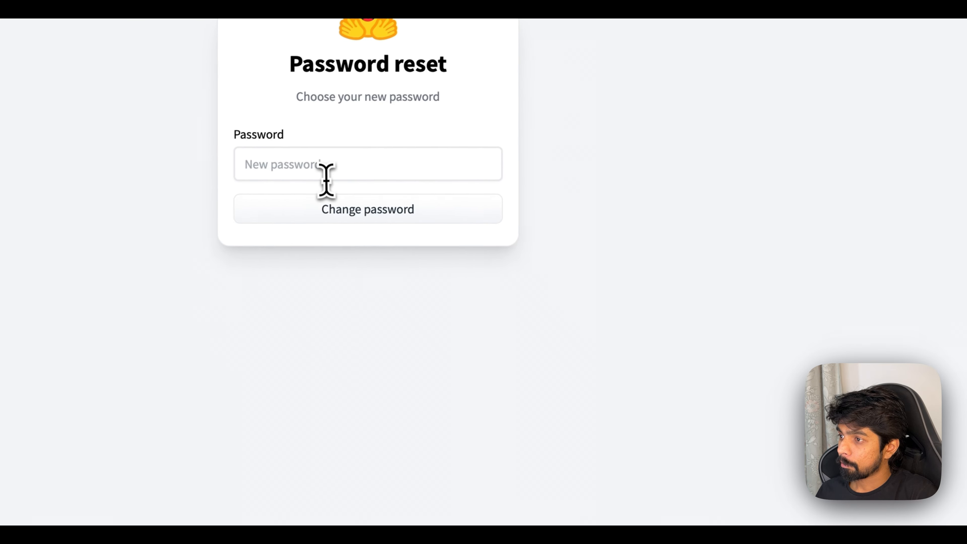
Try to change the account password by entering a new one on the password reset form, and dismiss the browser's password warning
{"action": "left_click", "coordinate": [325, 173]}
{"action": "left_click", "coordinate": [627, 214]}
{"action": "left_click", "coordinate": [597, 230]}
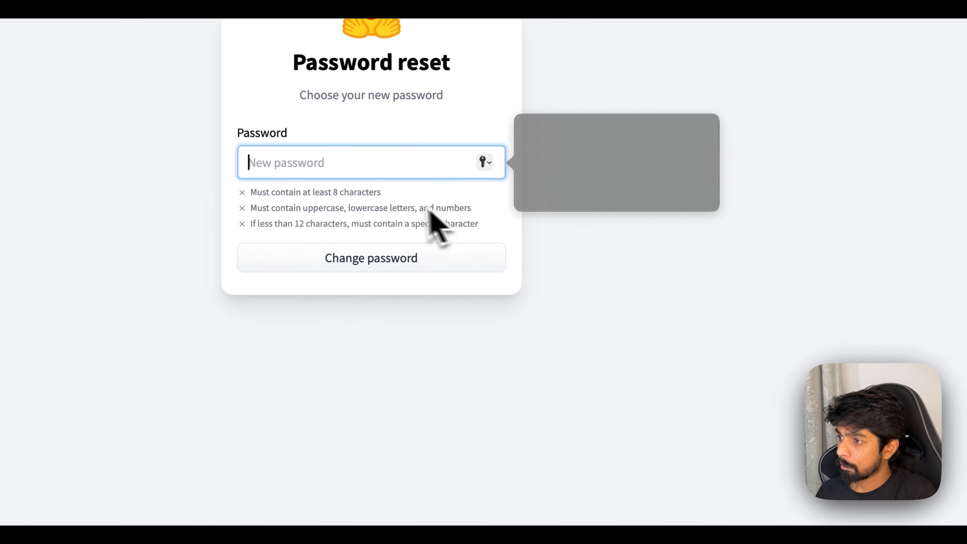
{"action": "type", "text": "••••"}
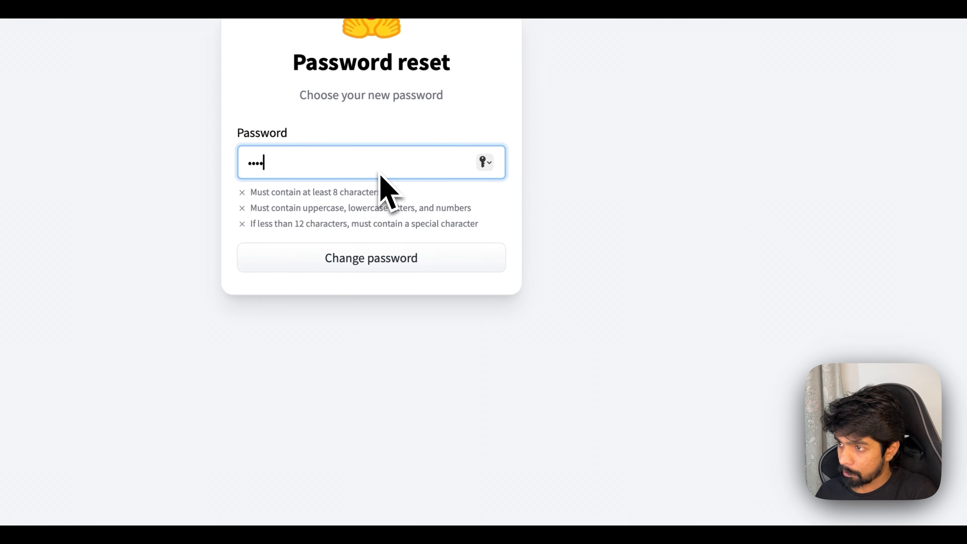
{"action": "type", "text": "••••••"}
{"action": "key", "text": "Return"}
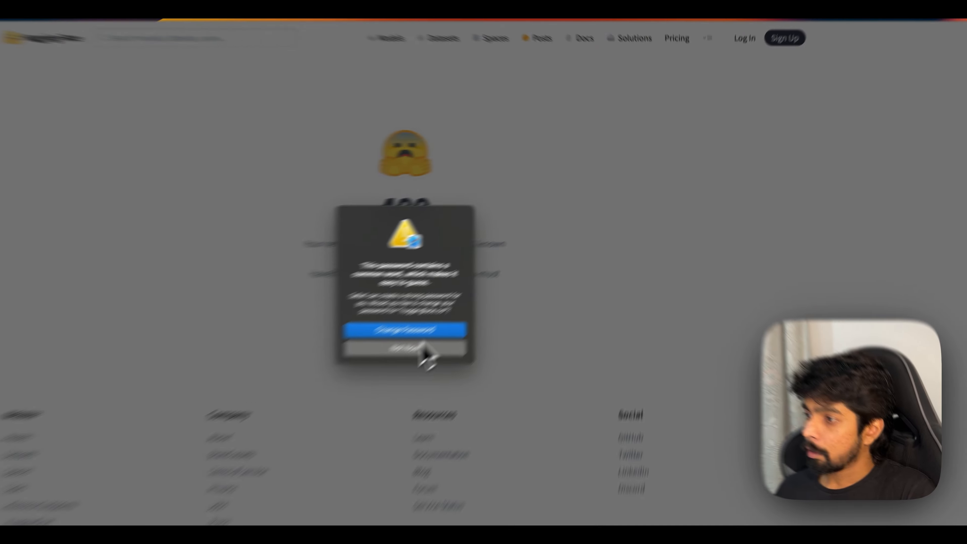
{"action": "left_click", "coordinate": [491, 304]}
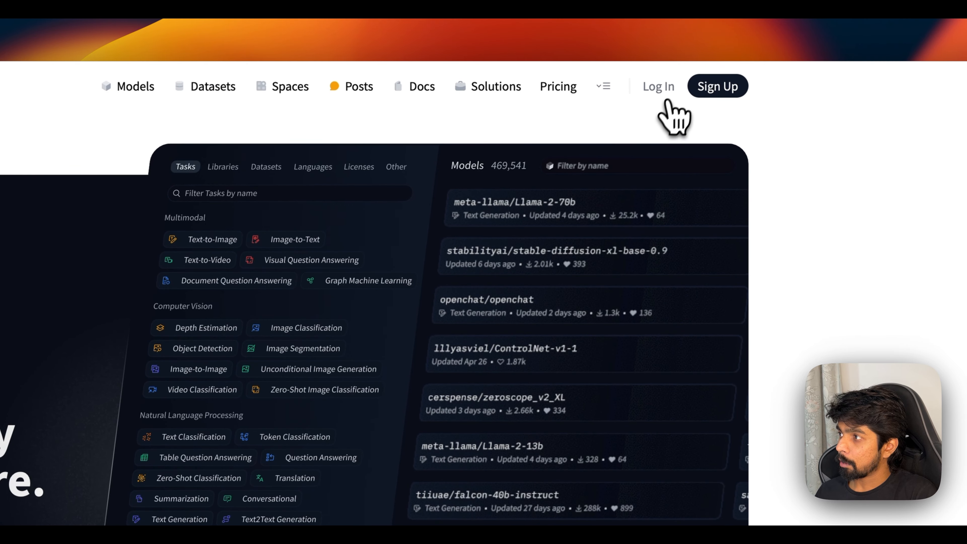
Try to log in to Hugging Face with the saved account email and password
{"action": "left_click", "coordinate": [667, 102]}
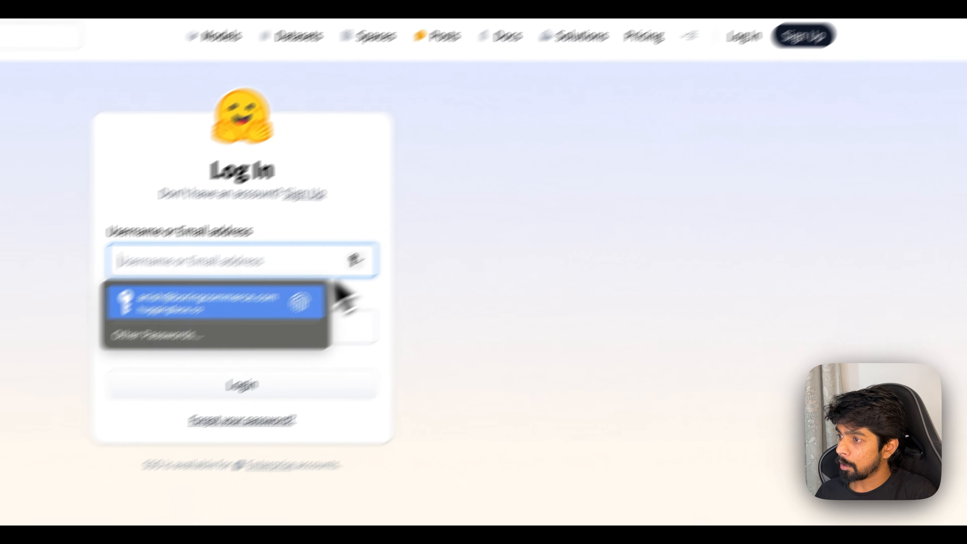
{"action": "left_click", "coordinate": [194, 345]}
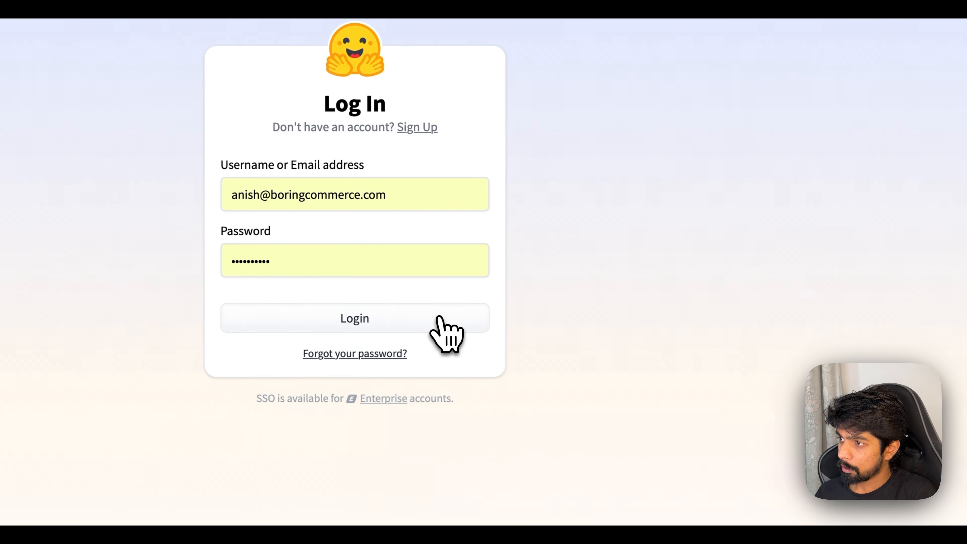
{"action": "left_click", "coordinate": [441, 320]}
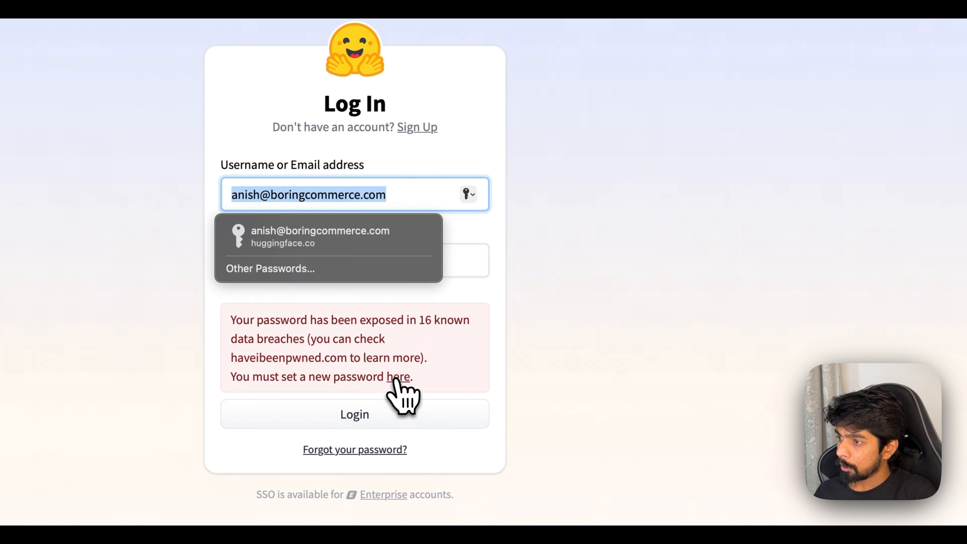
Follow the link for setting a new password and submit a different account password on the reset form
{"action": "left_click", "coordinate": [398, 377]}
{"action": "left_click", "coordinate": [374, 201]}
{"action": "left_click", "coordinate": [570, 245]}
{"action": "left_click", "coordinate": [567, 268]}
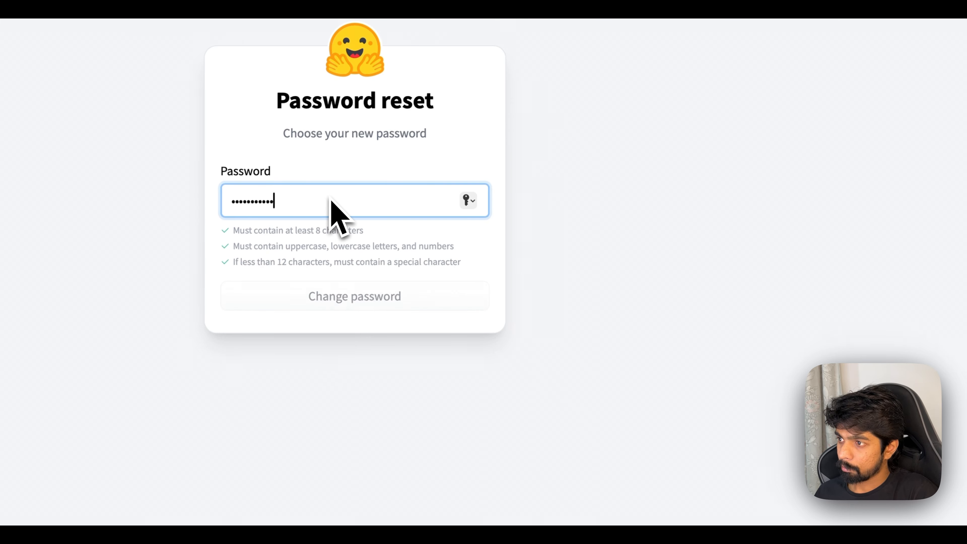
{"action": "key", "text": "Return"}
{"action": "left_click", "coordinate": [347, 394]}
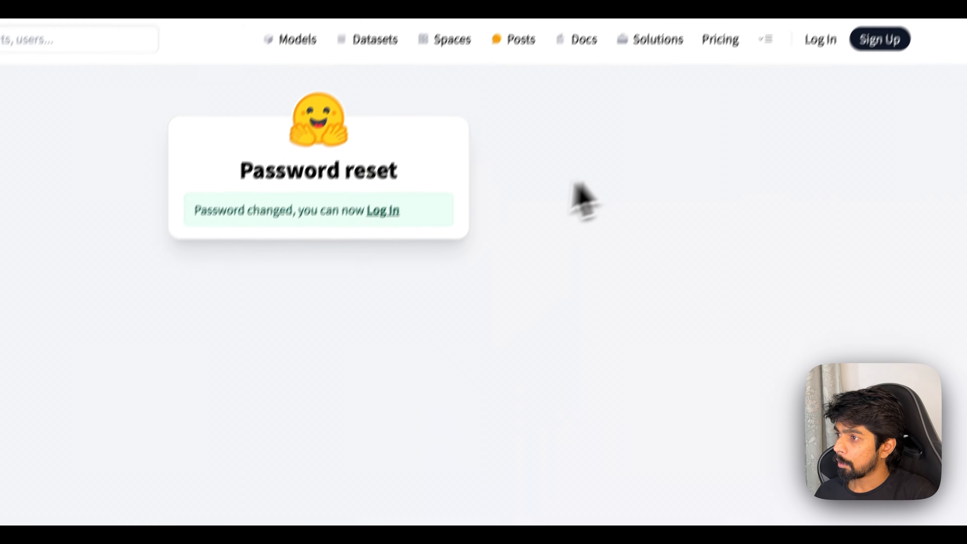
Log in to Hugging Face with the account email and the newly saved password
{"action": "left_click", "coordinate": [382, 211]}
{"action": "left_click", "coordinate": [316, 301]}
{"action": "left_click", "coordinate": [274, 356]}
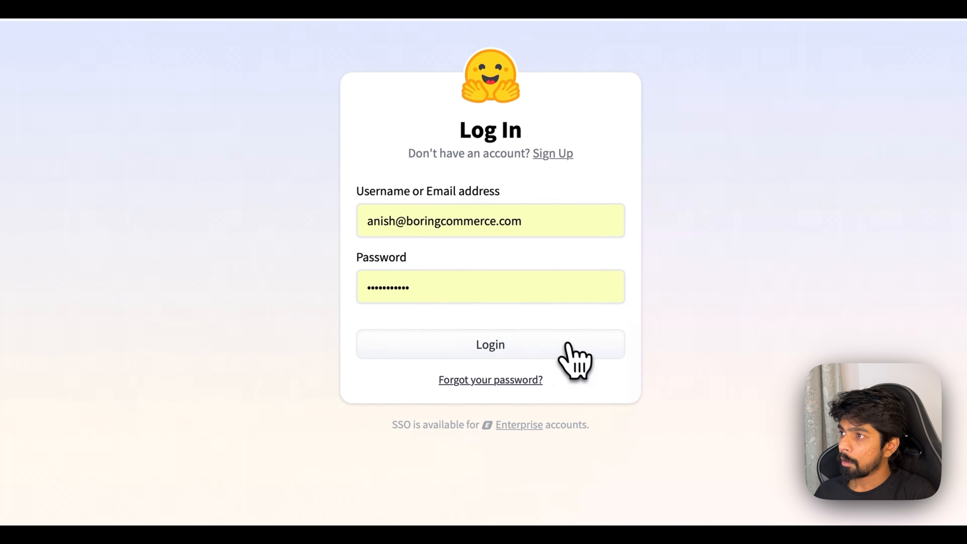
{"action": "left_click", "coordinate": [368, 436]}
Search Hugging Face for "sd xl" and open the sd-community/sdxl-flash model page
{"action": "left_click", "coordinate": [494, 86]}
{"action": "type", "text": "s"}
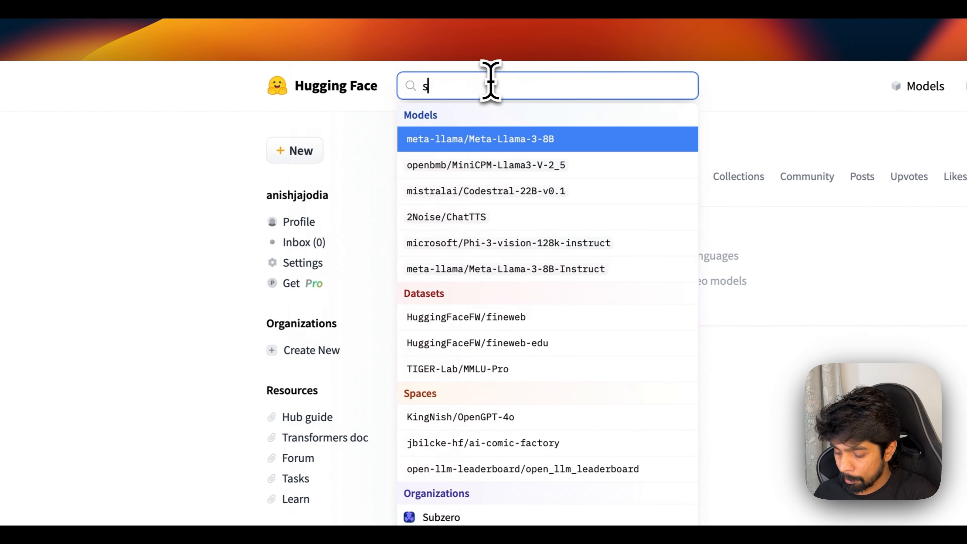
{"action": "type", "text": "d x"}
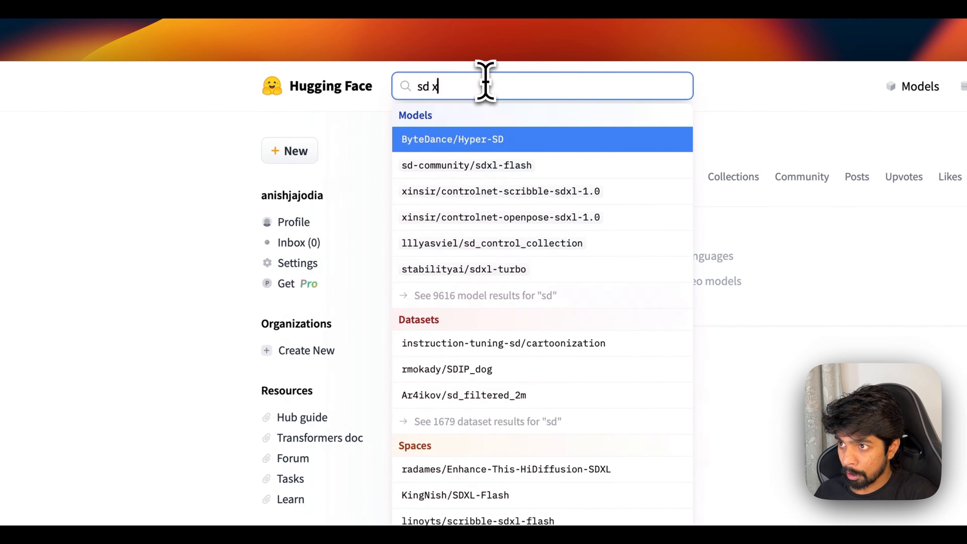
{"action": "type", "text": "l"}
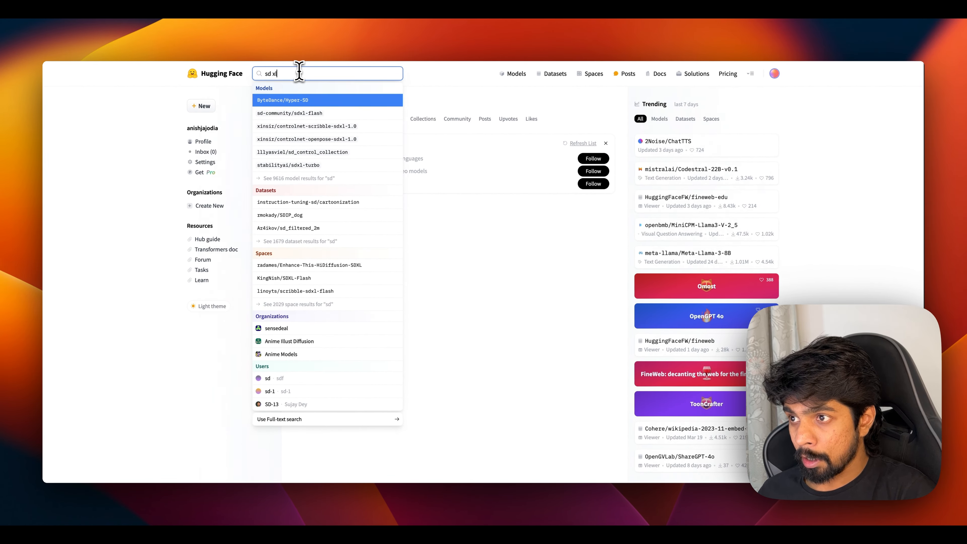
{"action": "key", "text": "Escape"}
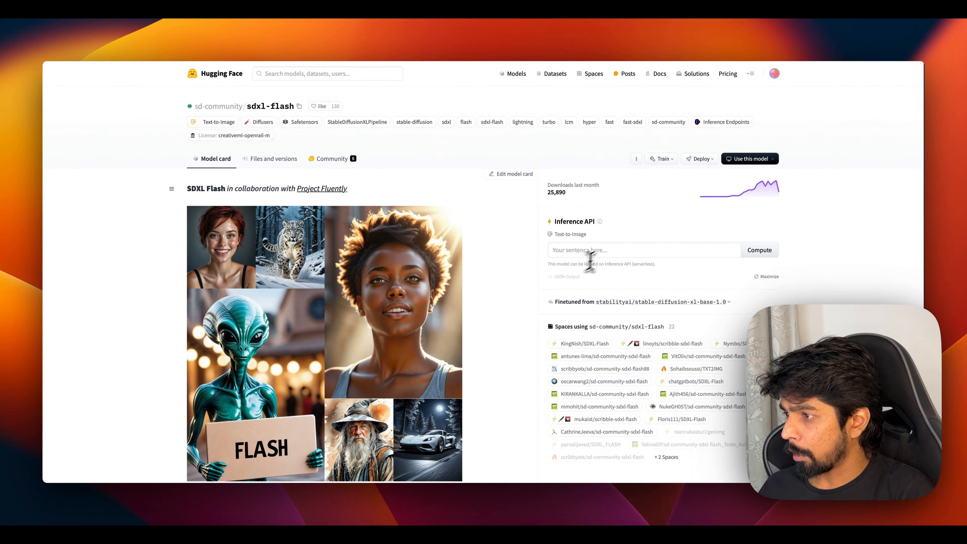
Run the model's Inference API with the prompt "a pretty woman, dslr, smiling, wearing a cap, looks indian"
{"action": "left_click", "coordinate": [607, 249]}
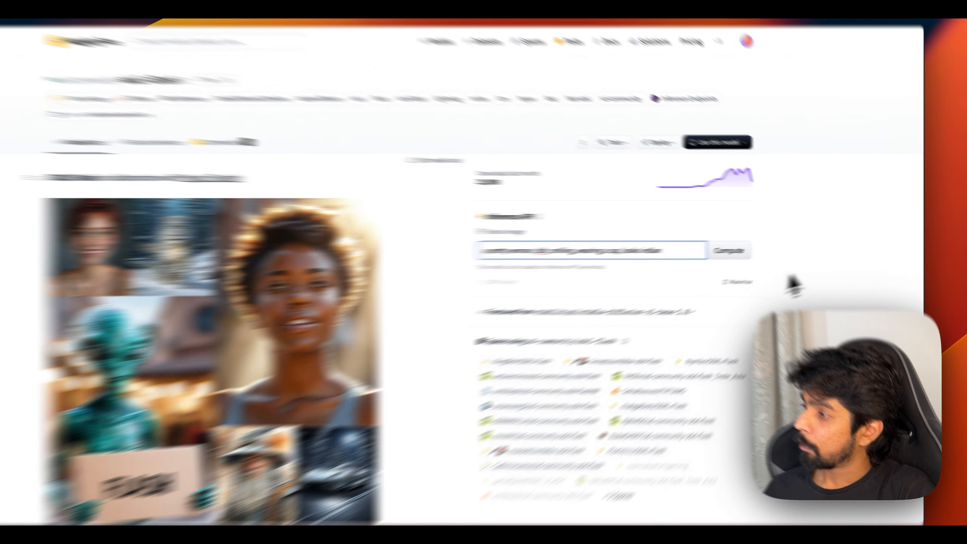
{"action": "left_click", "coordinate": [759, 250]}
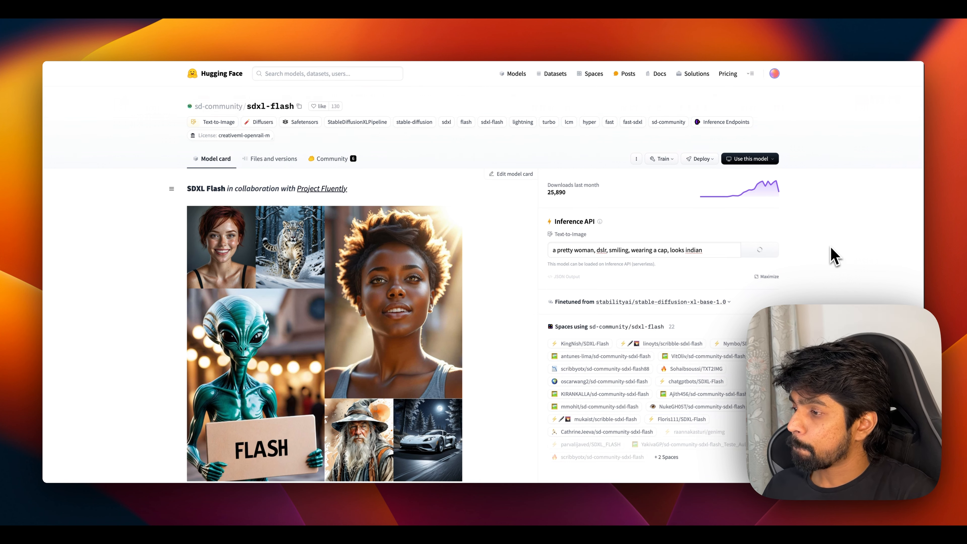
Look through the sdxl-flash model card, including the steps and CFG guidance, optimal settings and Diffusers usage, while the image generates
{"action": "scroll", "coordinate": [796, 286], "scroll_direction": "down", "scroll_amount": 2}
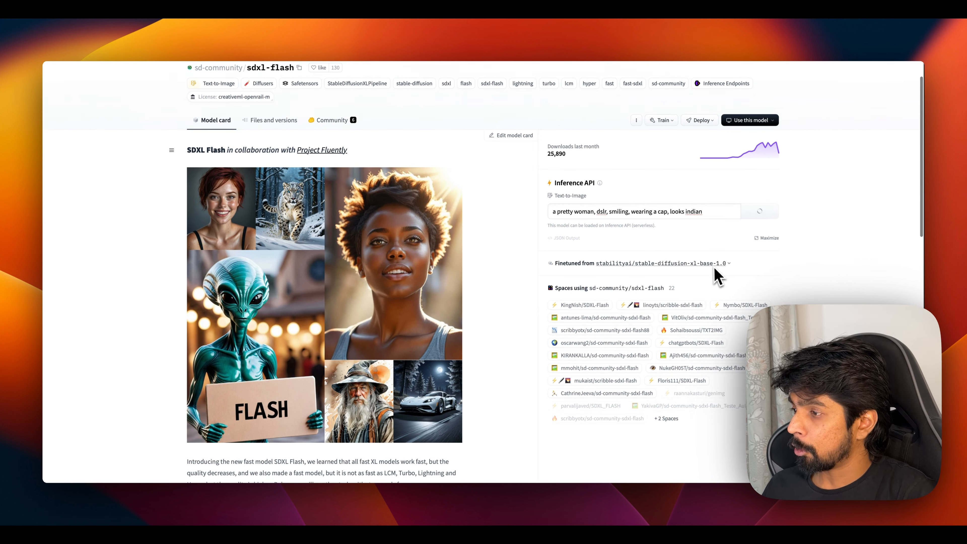
{"action": "scroll", "coordinate": [238, 230], "scroll_direction": "up", "scroll_amount": 2}
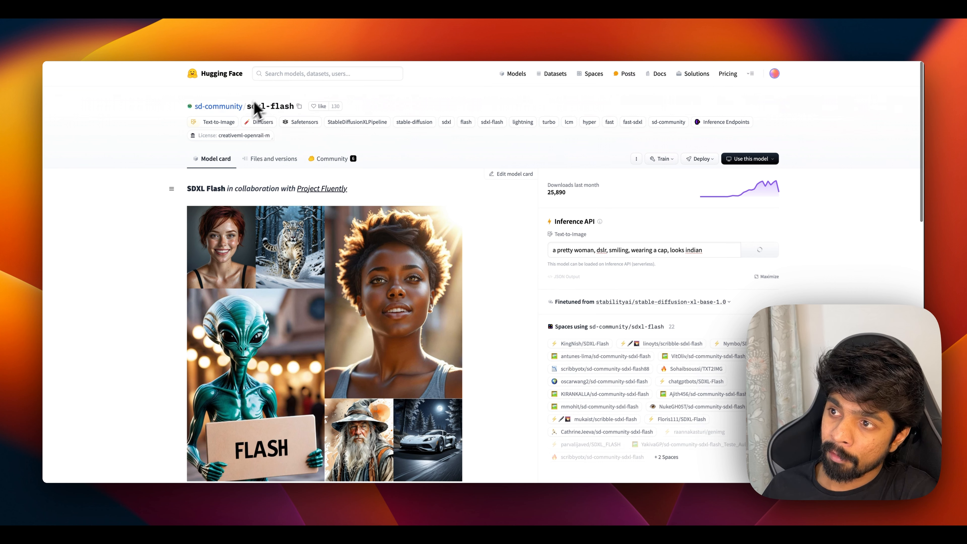
{"action": "scroll", "coordinate": [715, 345], "scroll_direction": "down", "scroll_amount": 2}
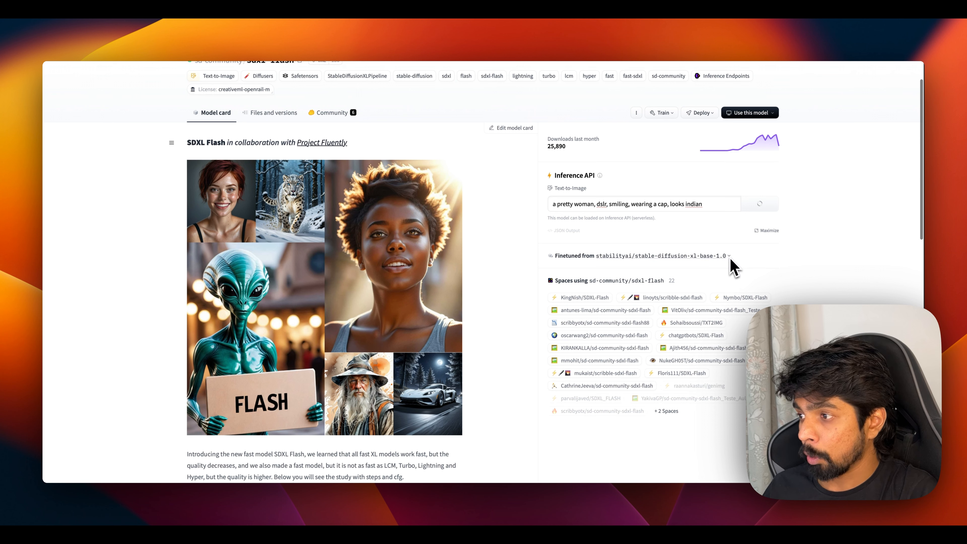
{"action": "scroll", "coordinate": [744, 325], "scroll_direction": "down", "scroll_amount": 2}
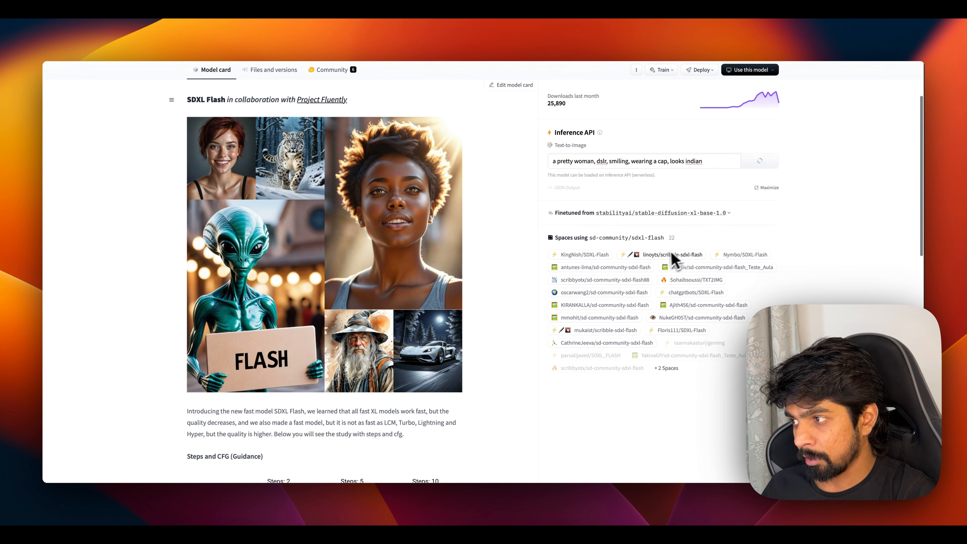
{"action": "scroll", "coordinate": [678, 427], "scroll_direction": "down", "scroll_amount": 9}
{"action": "scroll", "coordinate": [678, 427], "scroll_direction": "up", "scroll_amount": 10}
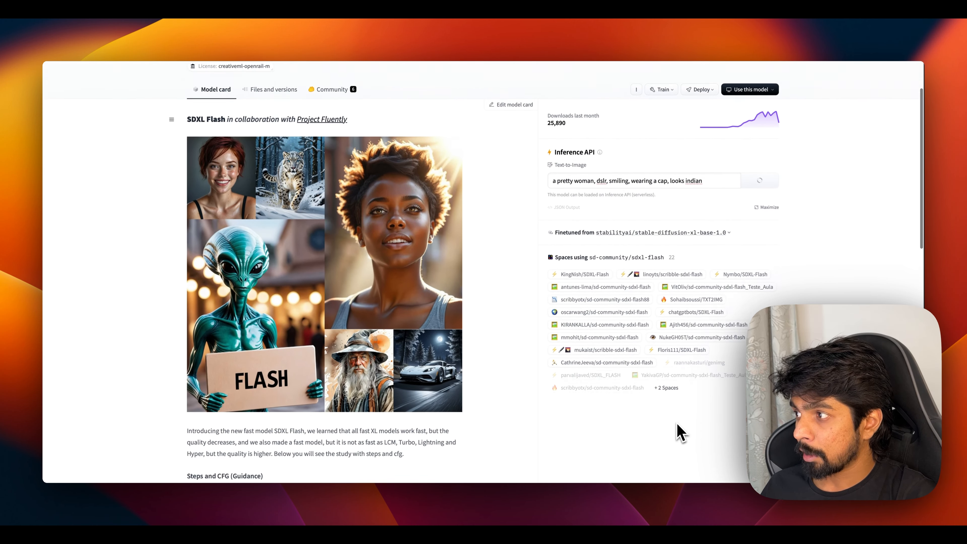
{"action": "scroll", "coordinate": [681, 432], "scroll_direction": "up", "scroll_amount": 3}
{"action": "scroll", "coordinate": [605, 367], "scroll_direction": "up", "scroll_amount": 1}
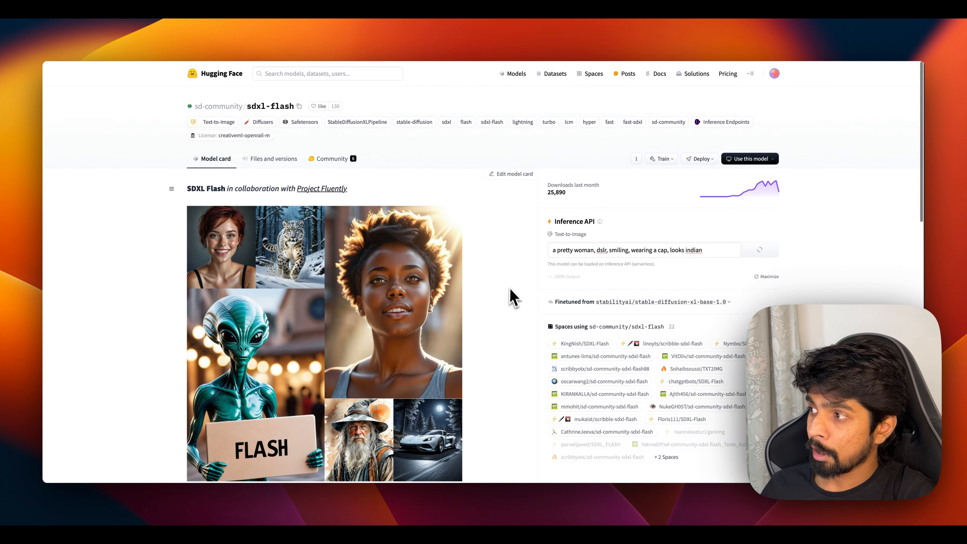
{"action": "scroll", "coordinate": [509, 292], "scroll_direction": "down", "scroll_amount": 1}
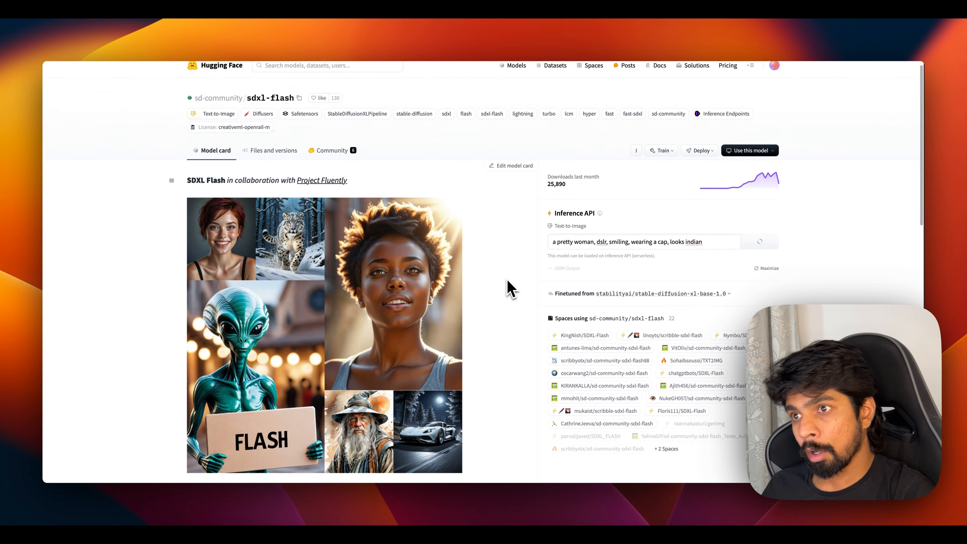
{"action": "scroll", "coordinate": [510, 290], "scroll_direction": "down", "scroll_amount": 15}
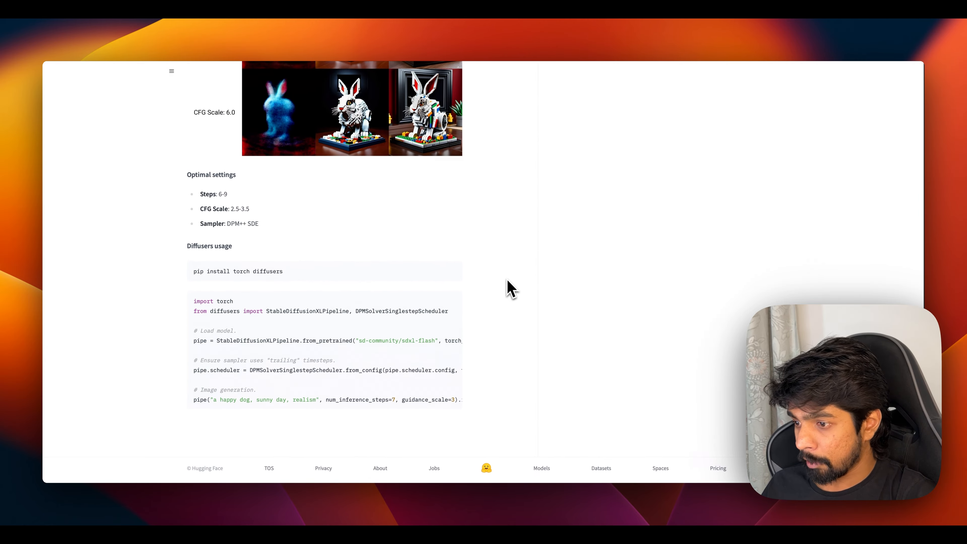
{"action": "scroll", "coordinate": [457, 324], "scroll_direction": "up", "scroll_amount": 10}
{"action": "scroll", "coordinate": [448, 320], "scroll_direction": "up", "scroll_amount": 3}
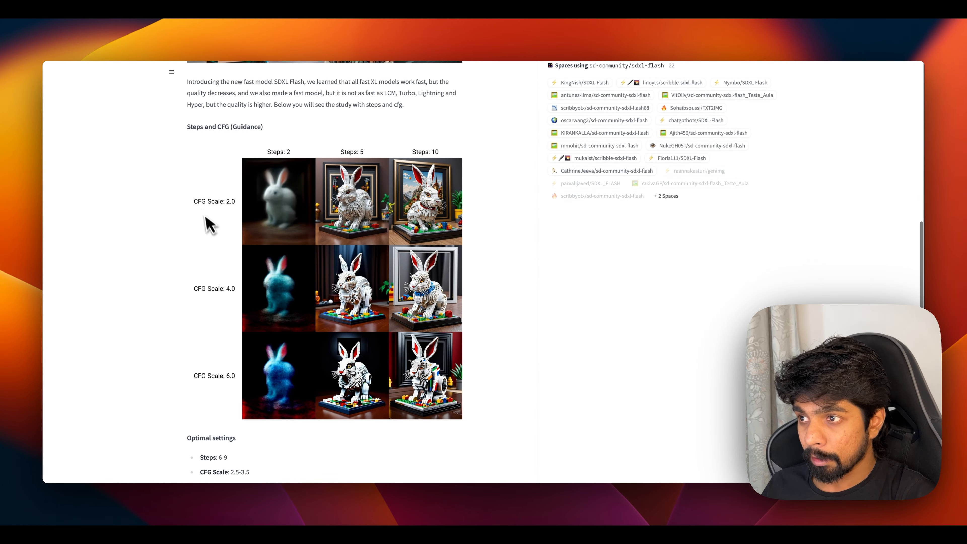
{"action": "scroll", "coordinate": [518, 292], "scroll_direction": "up", "scroll_amount": 15}
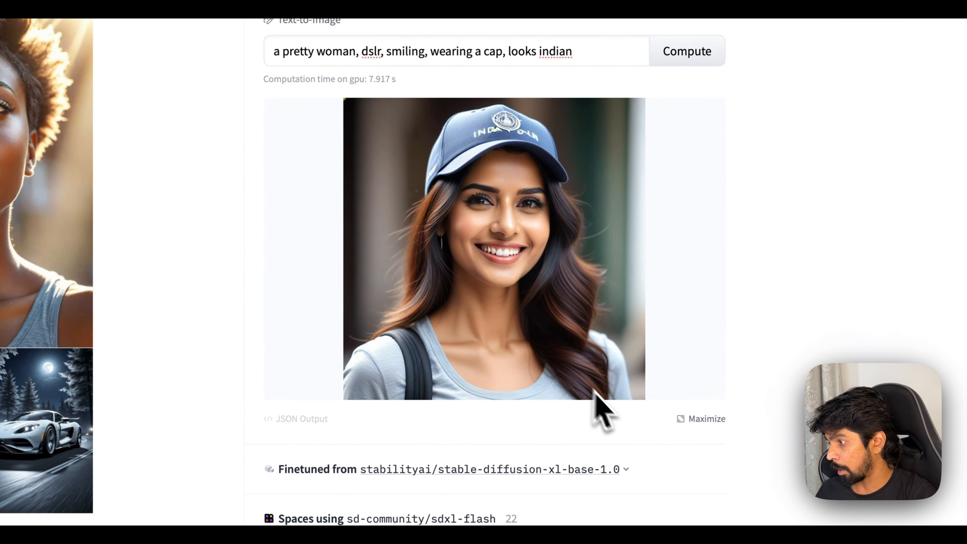
View the generated image in the maximized Inference API view and close that view again
{"action": "left_click", "coordinate": [758, 410]}
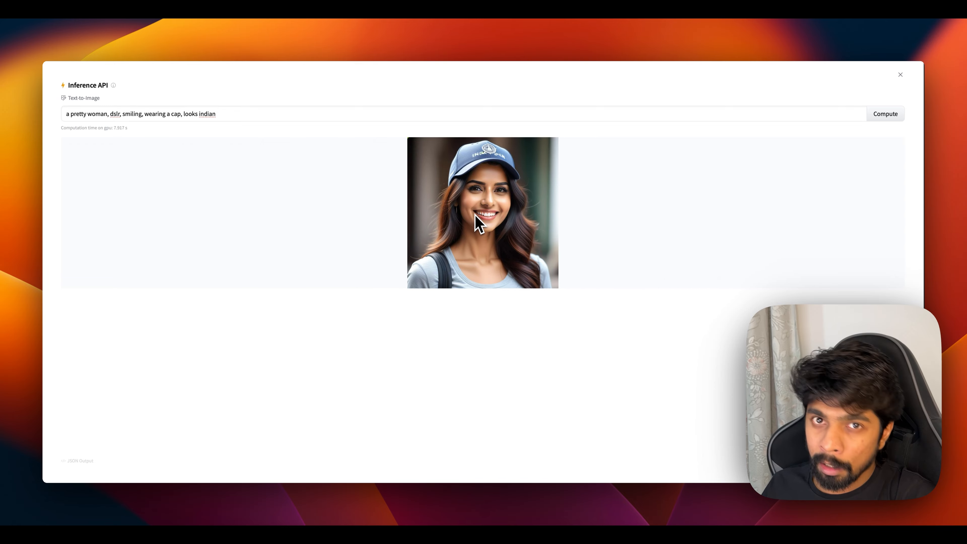
{"action": "left_click", "coordinate": [901, 76]}
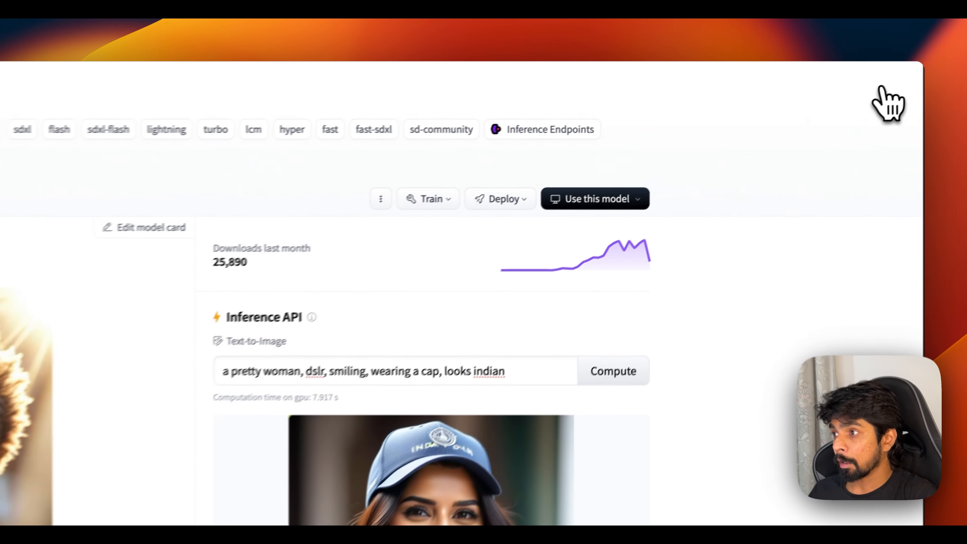
{"action": "scroll", "coordinate": [419, 335], "scroll_direction": "down", "scroll_amount": 1}
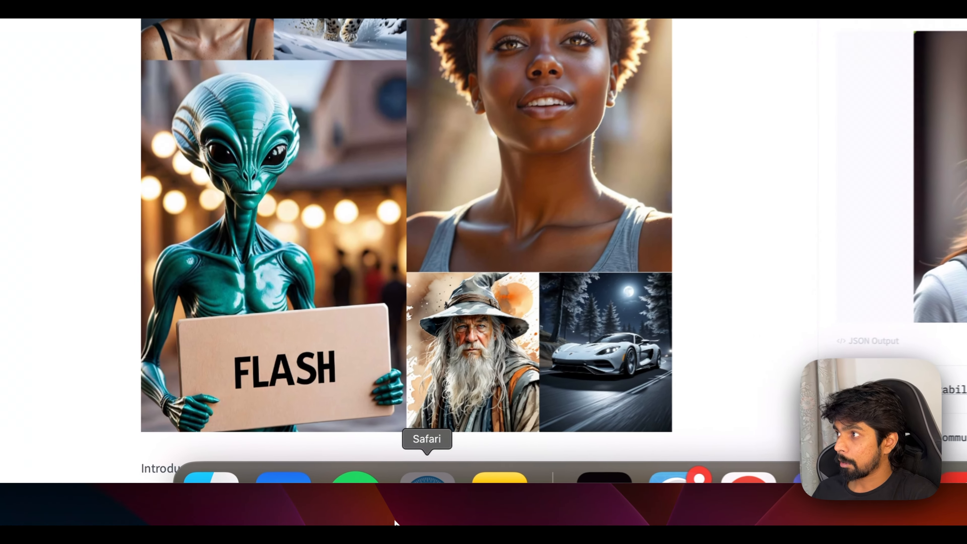
Search the web for "huggingface api" in a new browser tab and open the Serverless Inference API documentation
{"action": "right_click", "coordinate": [333, 480]}
{"action": "left_click", "coordinate": [485, 303]}
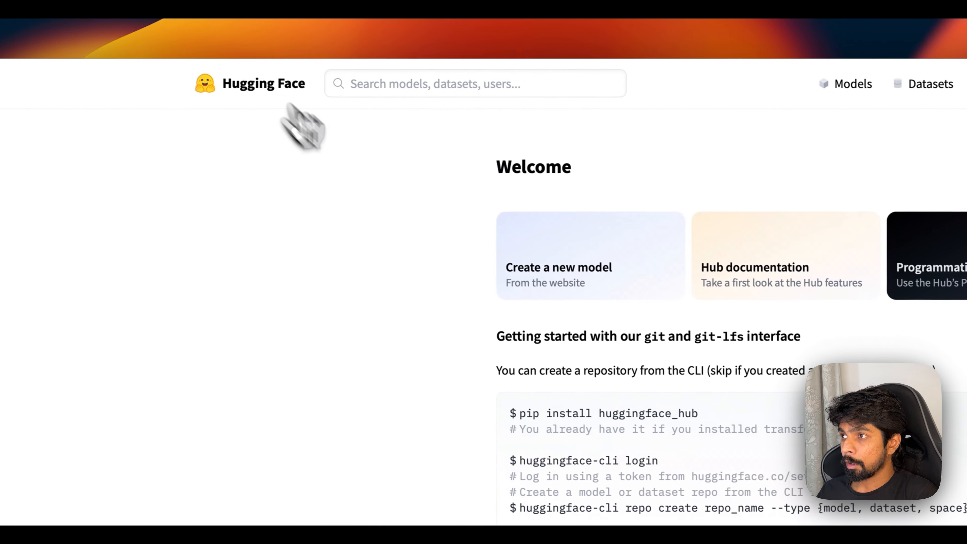
{"action": "key", "text": "super+t"}
{"action": "type", "text": "huggingface"}
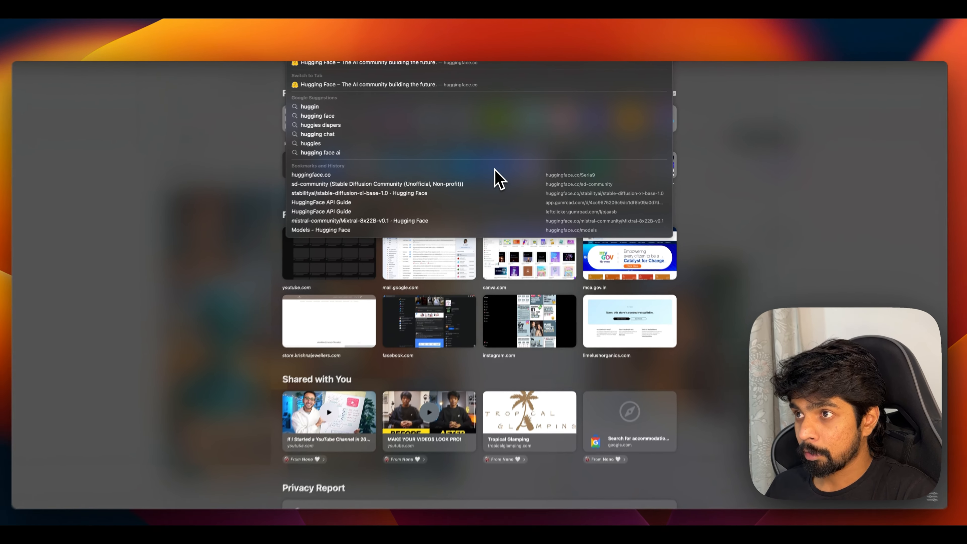
{"action": "type", "text": " ap"}
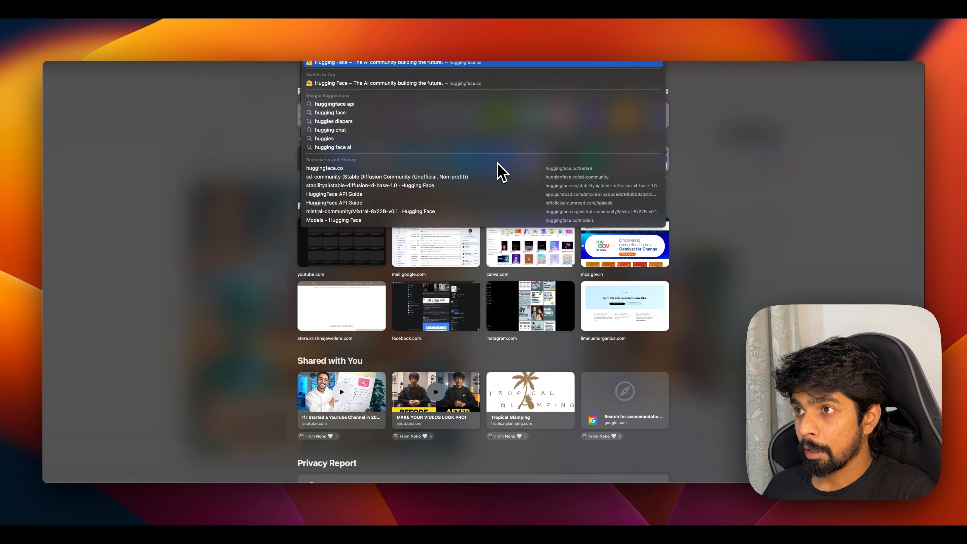
{"action": "type", "text": "i"}
{"action": "key", "text": "Return"}
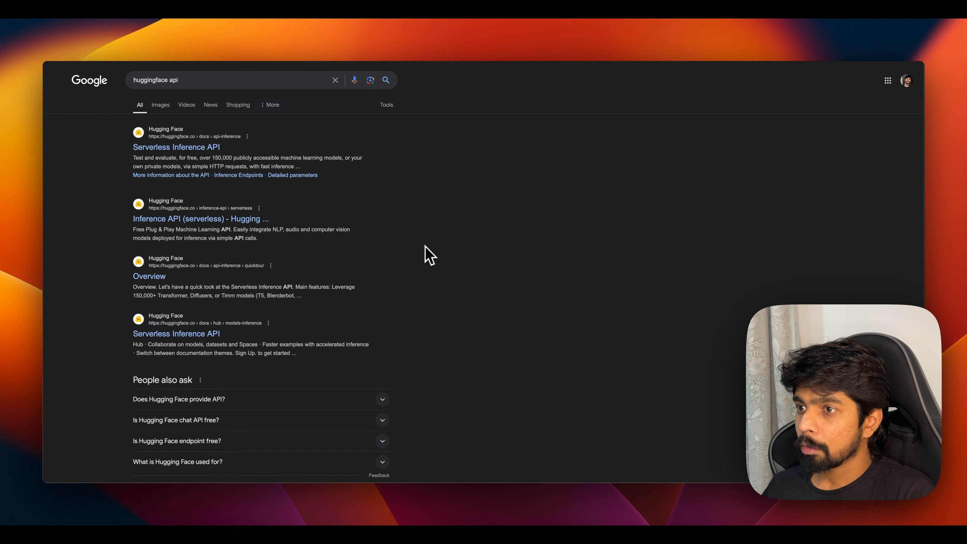
{"action": "left_click", "coordinate": [177, 150]}
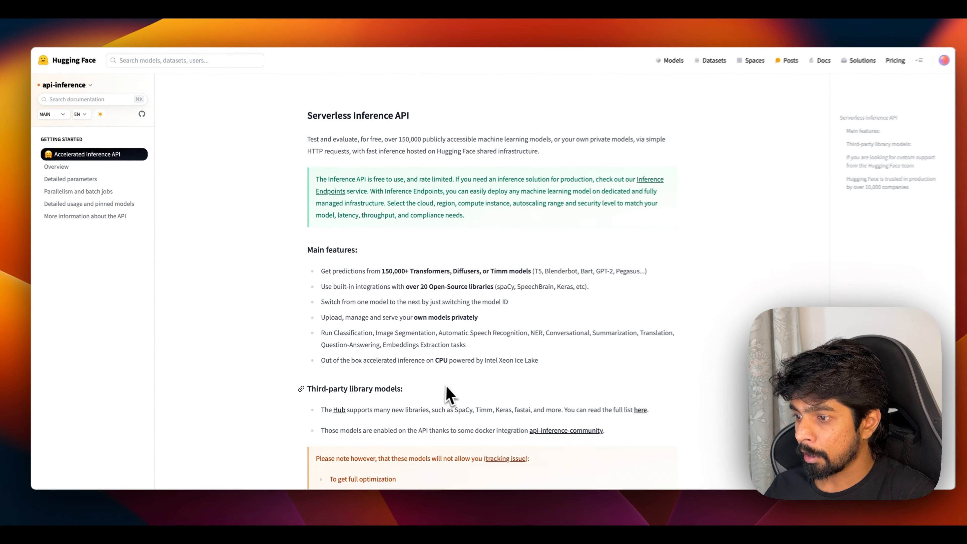
Look through the Serverless Inference API page, including its main features, third-party library models and support sections
{"action": "scroll", "coordinate": [445, 386], "scroll_direction": "down", "scroll_amount": 7}
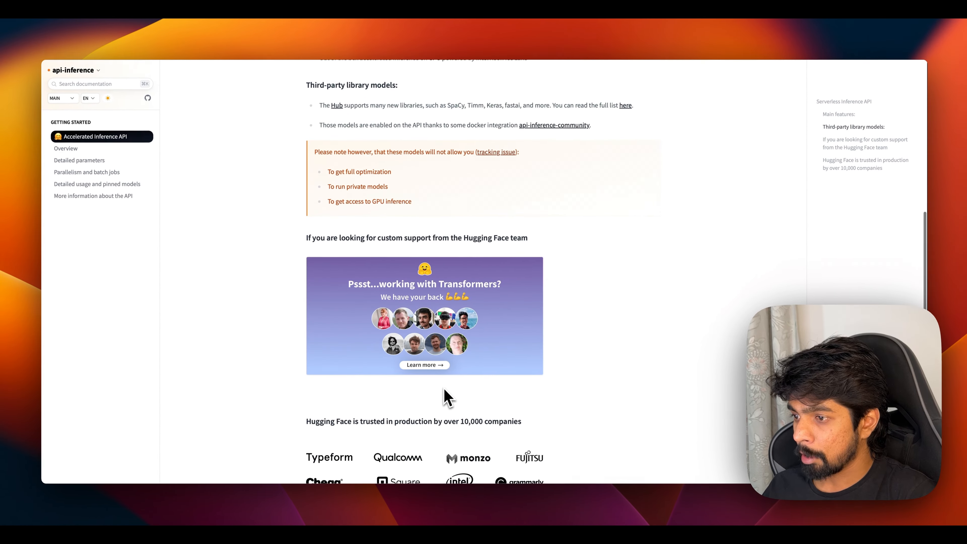
{"action": "scroll", "coordinate": [443, 389], "scroll_direction": "down", "scroll_amount": 3}
{"action": "scroll", "coordinate": [442, 390], "scroll_direction": "up", "scroll_amount": 10}
{"action": "scroll", "coordinate": [504, 428], "scroll_direction": "down", "scroll_amount": 1}
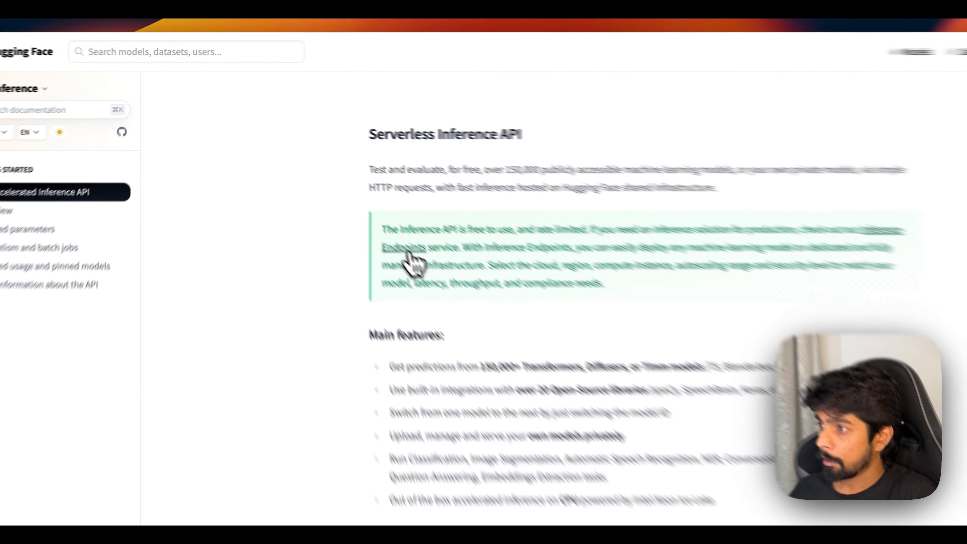
Open the dedicated Inference Endpoints documentation, check its API Reference (Swagger) page and go back
{"action": "left_click", "coordinate": [331, 199]}
{"action": "scroll", "coordinate": [433, 262], "scroll_direction": "down", "scroll_amount": 6}
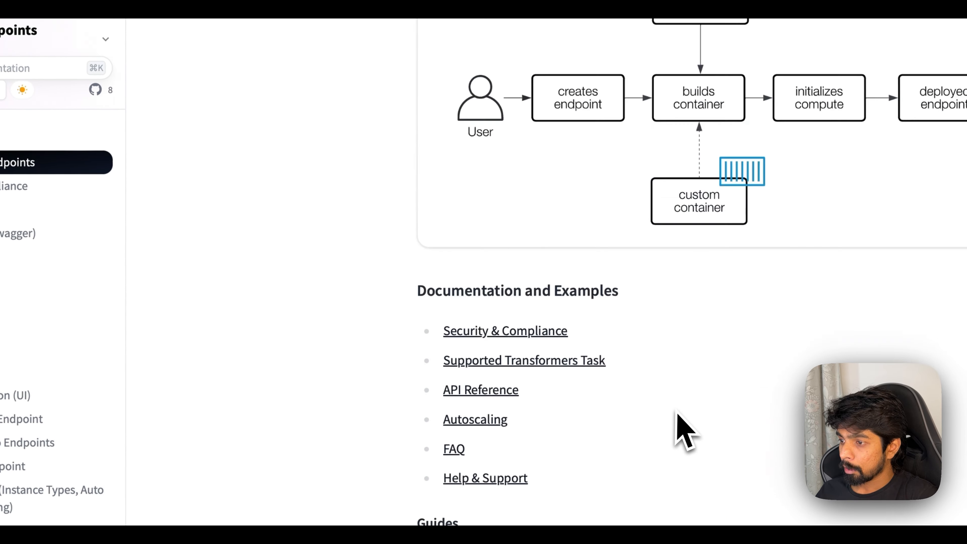
{"action": "scroll", "coordinate": [681, 430], "scroll_direction": "down", "scroll_amount": 6}
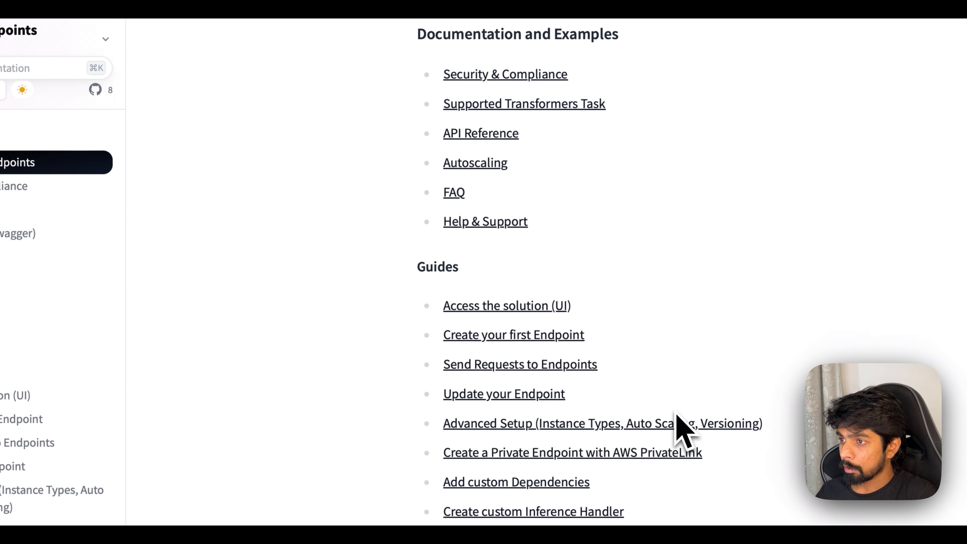
{"action": "left_click", "coordinate": [494, 139]}
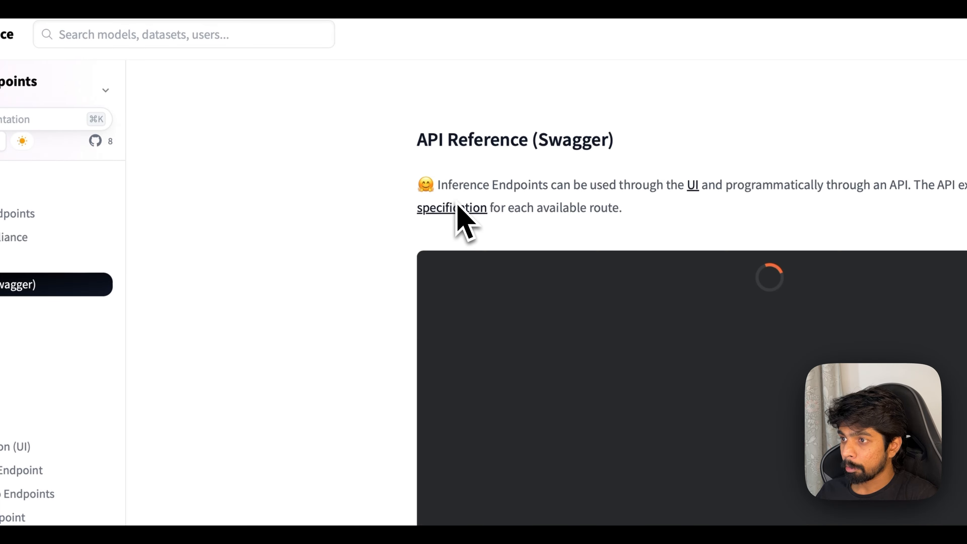
{"action": "scroll", "coordinate": [365, 276], "scroll_direction": "down", "scroll_amount": 5}
{"action": "key", "text": "super+["}
{"action": "key", "text": "super+["}
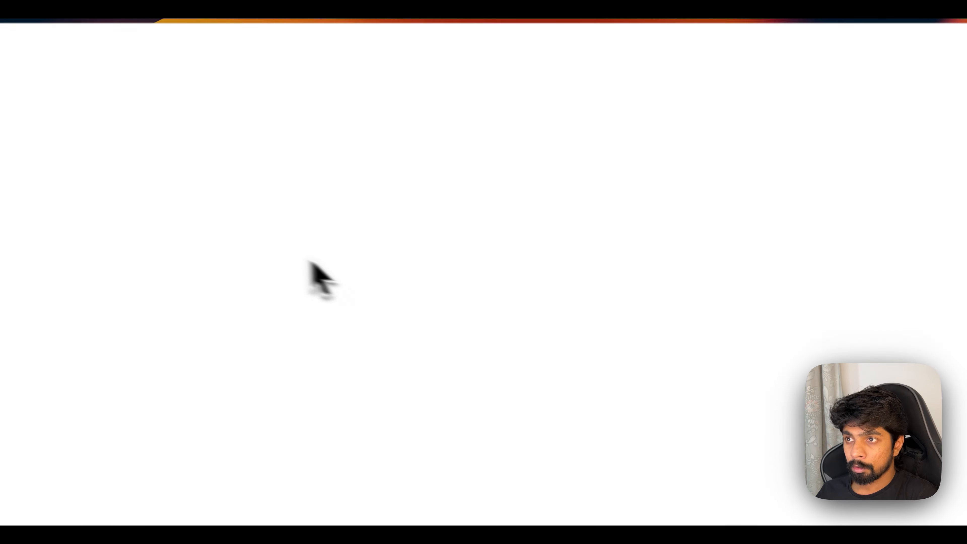
Look over the Inference Endpoints overview, including its container diagram and the lists of documentation examples and guides
{"action": "scroll", "coordinate": [314, 119], "scroll_direction": "up", "scroll_amount": 8}
{"action": "scroll", "coordinate": [331, 158], "scroll_direction": "down", "scroll_amount": 3}
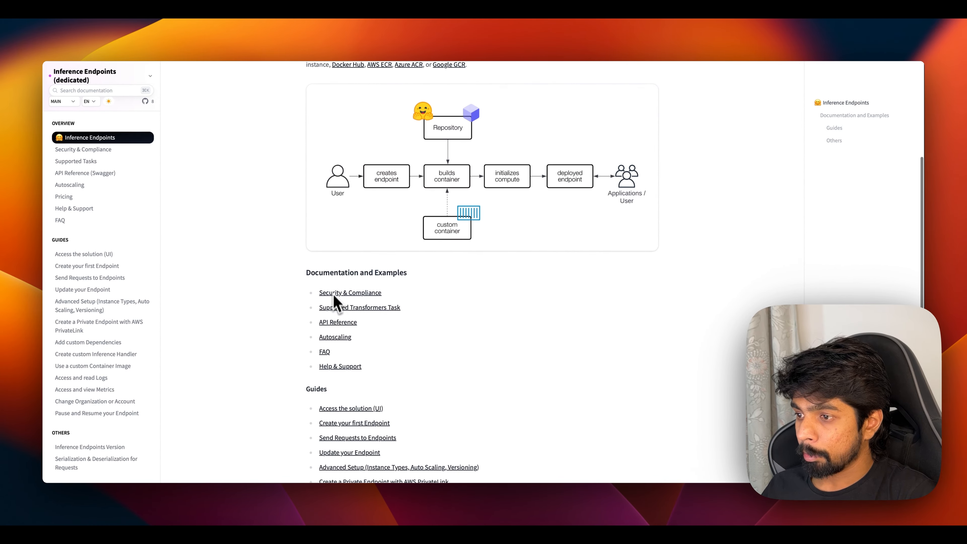
{"action": "scroll", "coordinate": [363, 367], "scroll_direction": "down", "scroll_amount": 2}
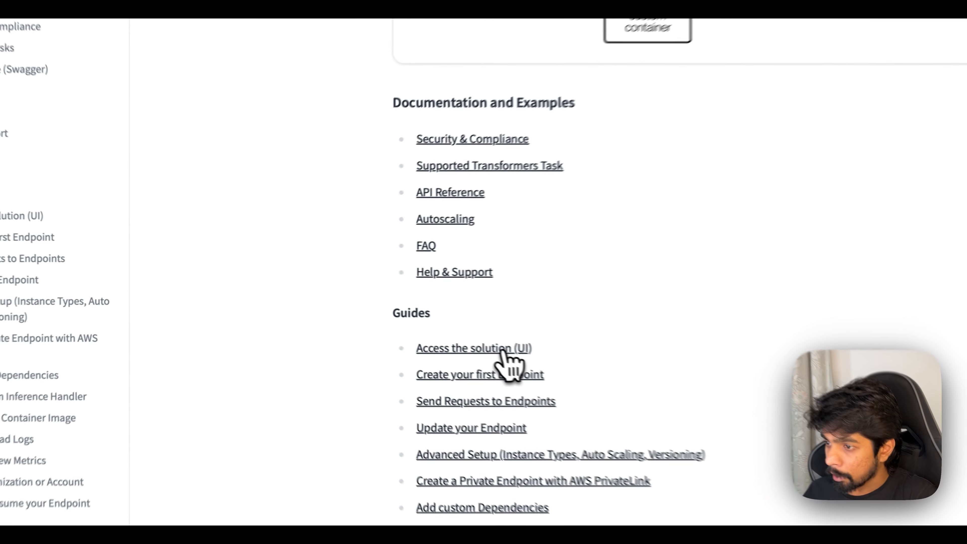
{"action": "left_click", "coordinate": [367, 327]}
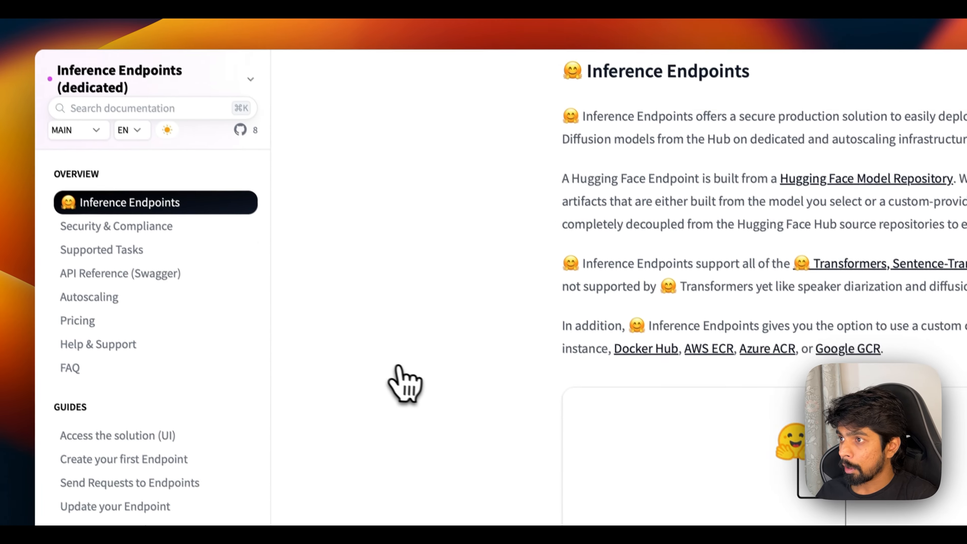
Reread the Serverless Inference API page's third-party library notes and custom support section
{"action": "scroll", "coordinate": [338, 329], "scroll_direction": "down", "scroll_amount": 1}
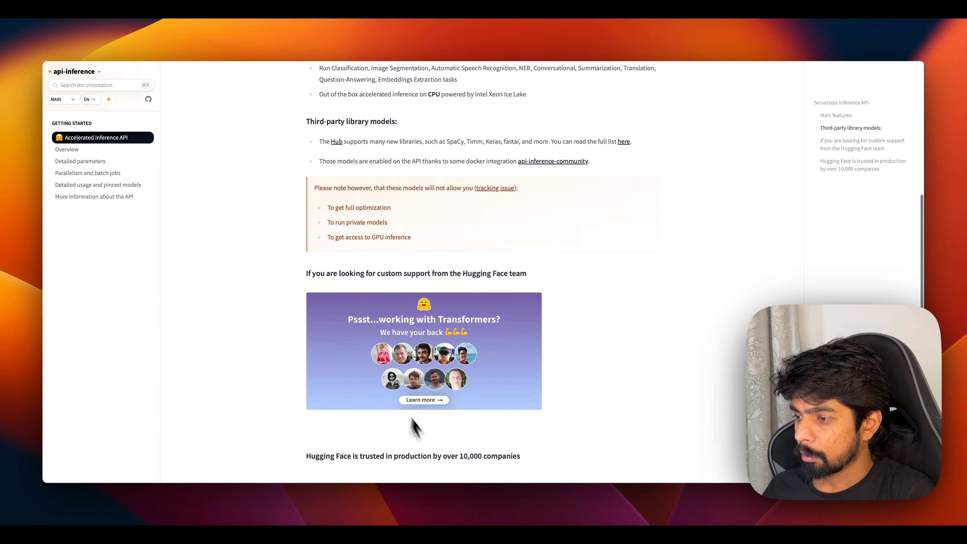
{"action": "scroll", "coordinate": [433, 447], "scroll_direction": "down", "scroll_amount": 5}
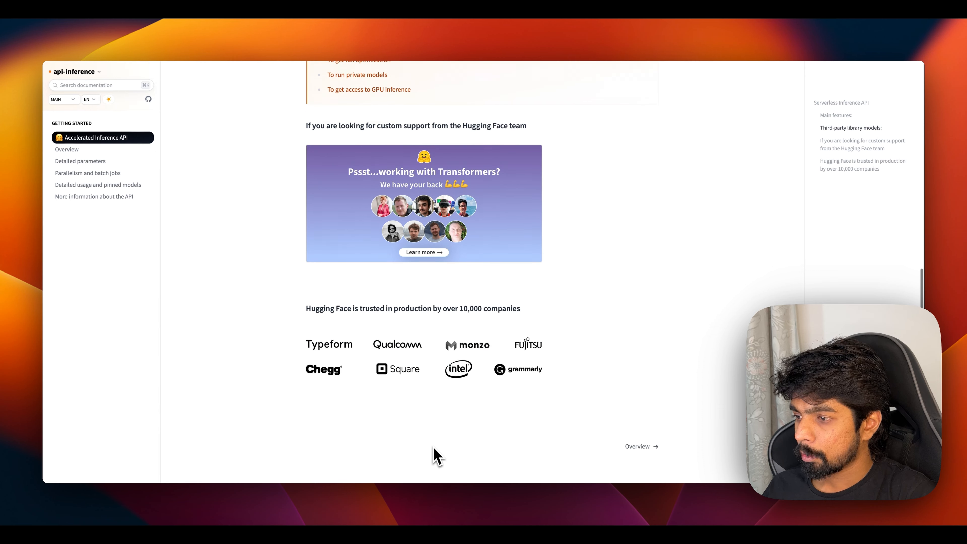
{"action": "scroll", "coordinate": [433, 448], "scroll_direction": "up", "scroll_amount": 3}
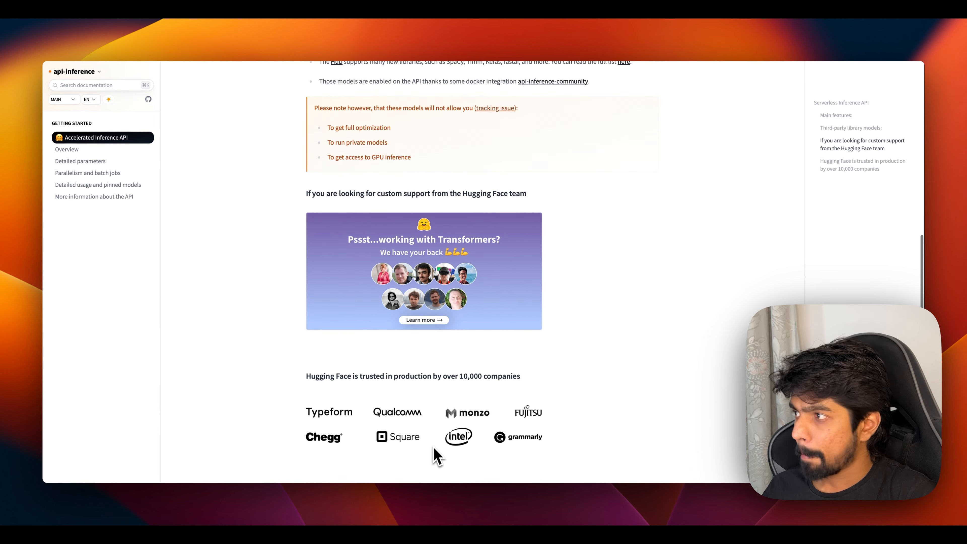
{"action": "scroll", "coordinate": [434, 448], "scroll_direction": "up", "scroll_amount": 3}
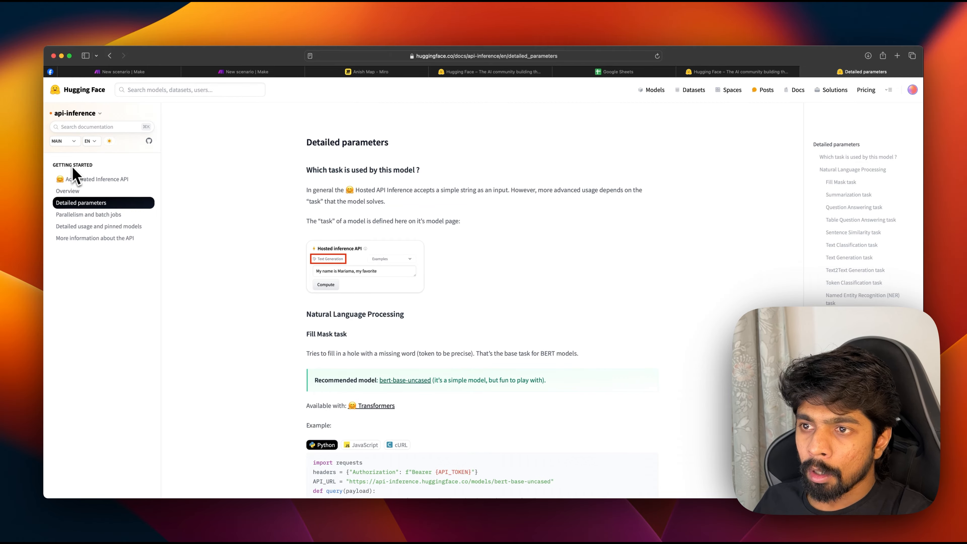
{"action": "left_click", "coordinate": [77, 170]}
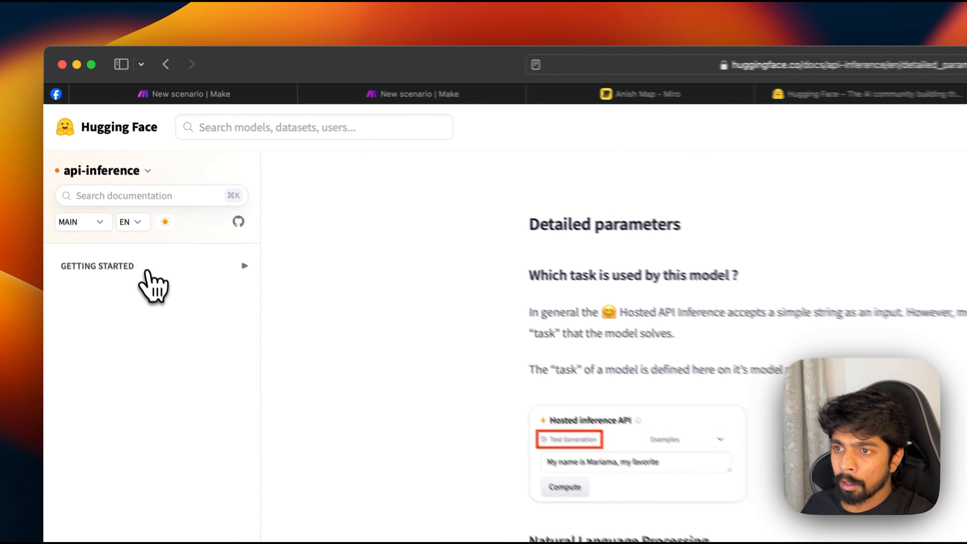
{"action": "left_click", "coordinate": [479, 73]}
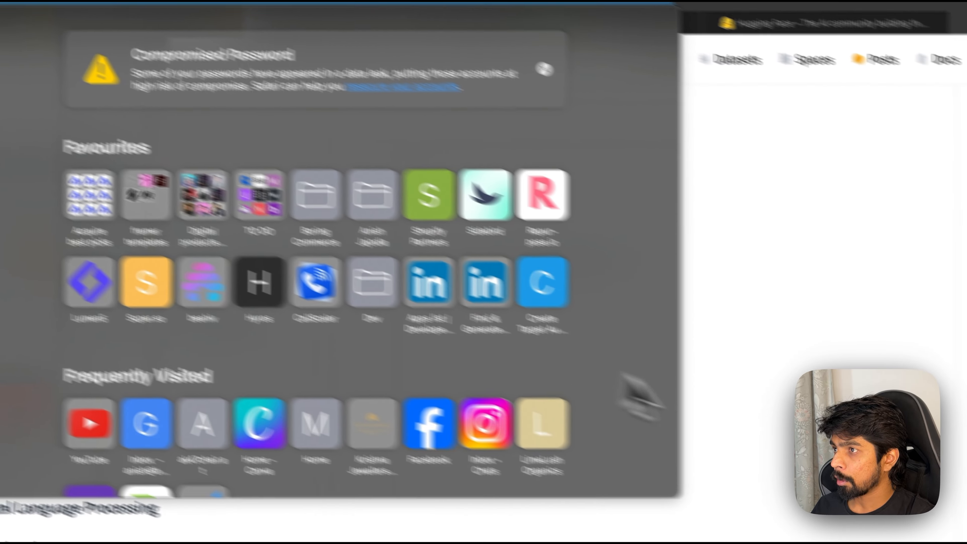
{"action": "left_click", "coordinate": [788, 372]}
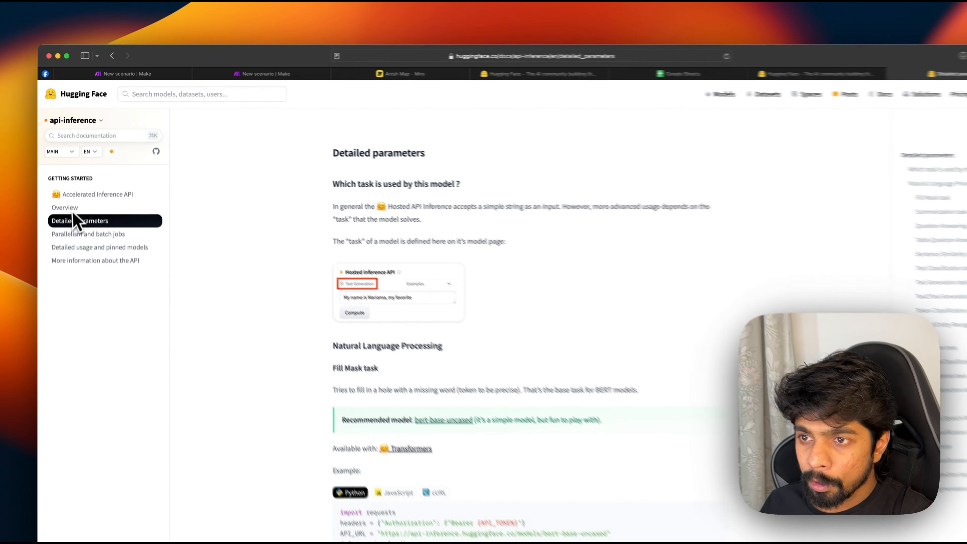
Display the Fill Mask task's cURL example on the Detailed parameters page and examine its request URL and body
{"action": "scroll", "coordinate": [423, 255], "scroll_direction": "down", "scroll_amount": 5}
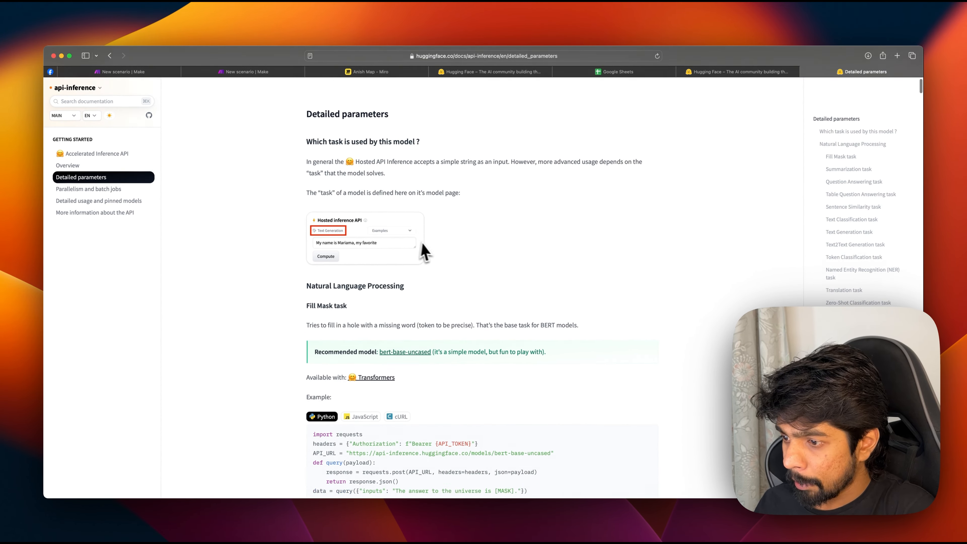
{"action": "scroll", "coordinate": [366, 290], "scroll_direction": "up", "scroll_amount": 1}
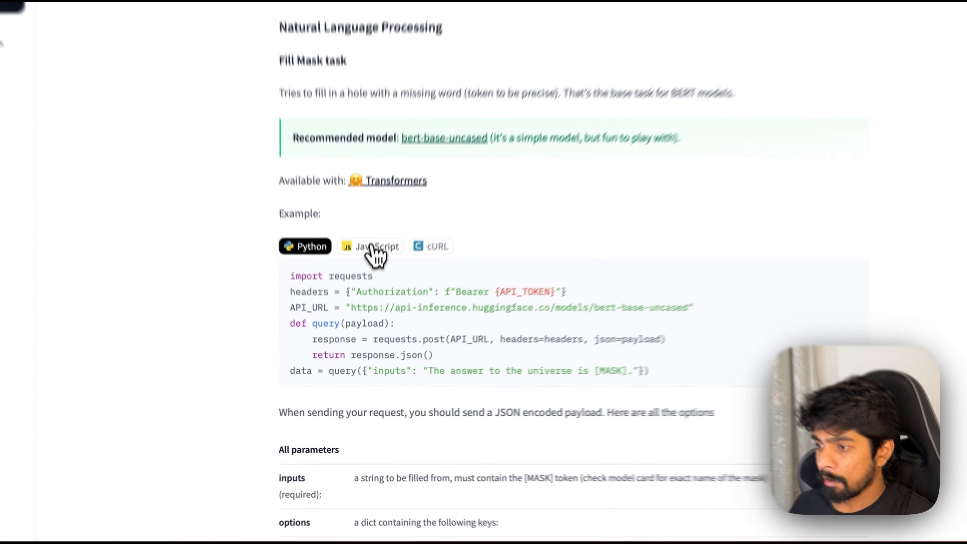
{"action": "left_click", "coordinate": [361, 323]}
{"action": "left_click", "coordinate": [398, 323]}
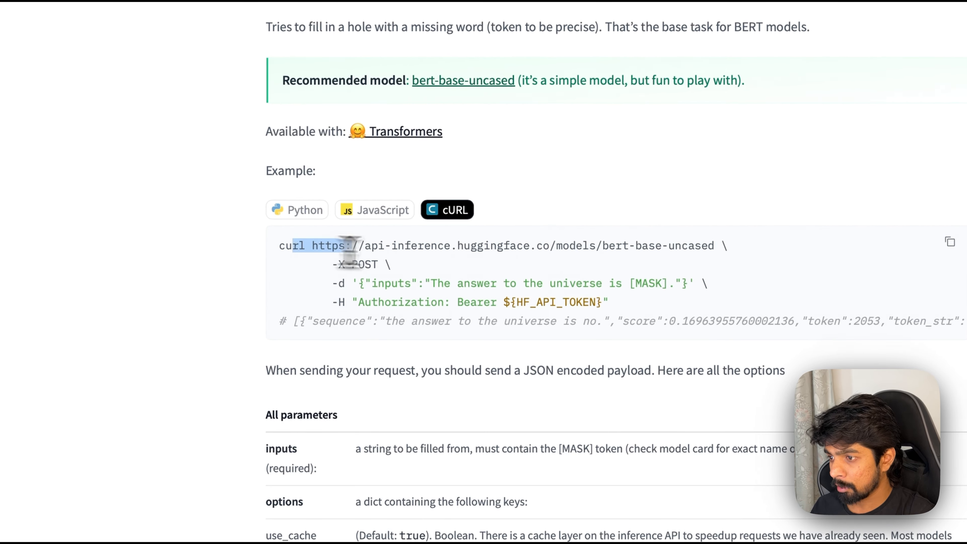
{"action": "left_click_drag", "start_coordinate": [350, 252], "coordinate": [643, 258]}
{"action": "left_click", "coordinate": [672, 262]}
Read the Fill Mask parameters and returned values and the Summarization task's cURL example, and return to the page start
{"action": "scroll", "coordinate": [630, 276], "scroll_direction": "down", "scroll_amount": 5}
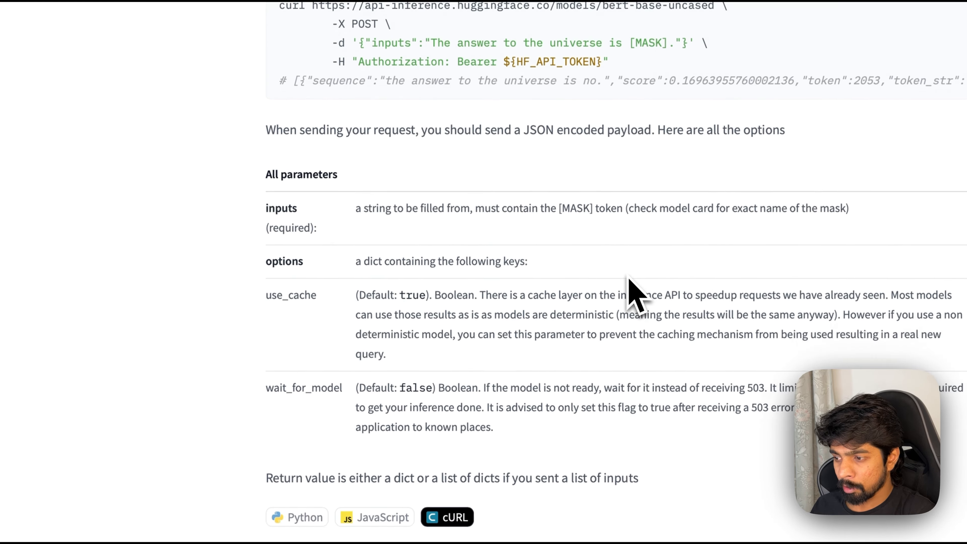
{"action": "scroll", "coordinate": [629, 280], "scroll_direction": "down", "scroll_amount": 5}
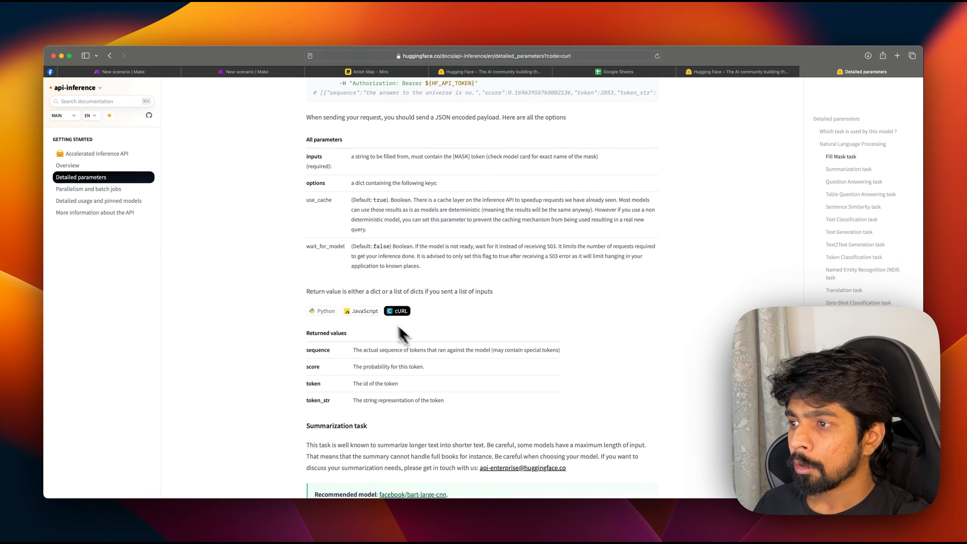
{"action": "scroll", "coordinate": [402, 333], "scroll_direction": "down", "scroll_amount": 4}
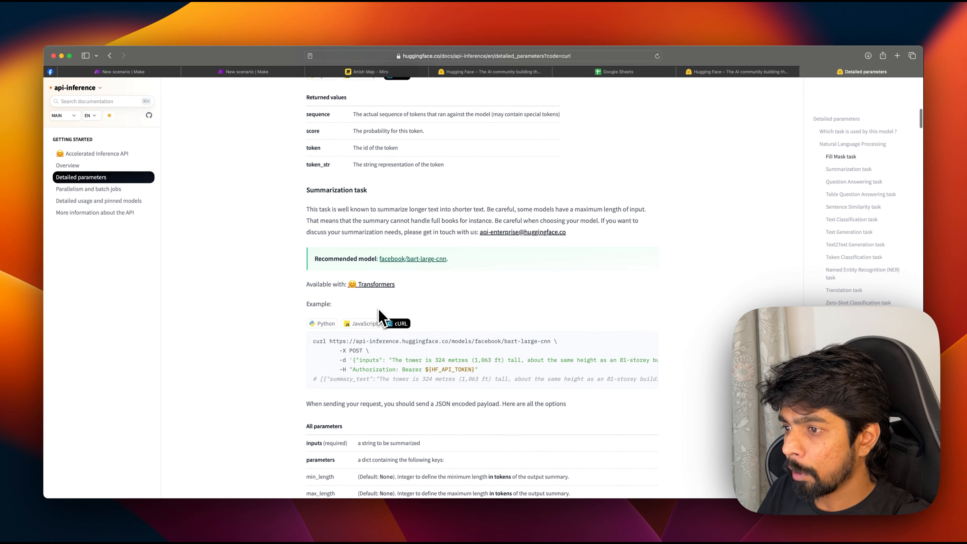
{"action": "scroll", "coordinate": [381, 316], "scroll_direction": "up", "scroll_amount": 15}
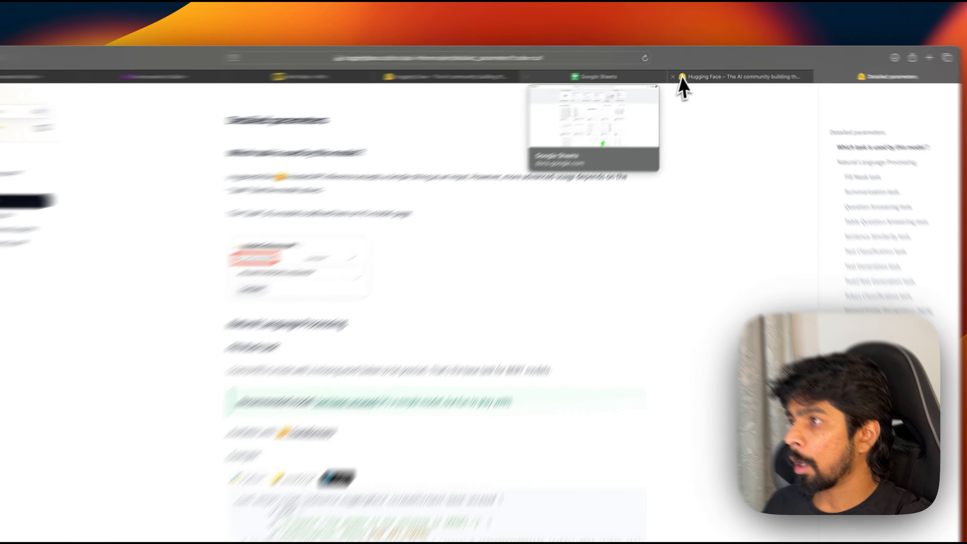
Create a blank spreadsheet in Google Sheets and name it "Image Generation (For YT example)"
{"action": "left_click", "coordinate": [616, 72]}
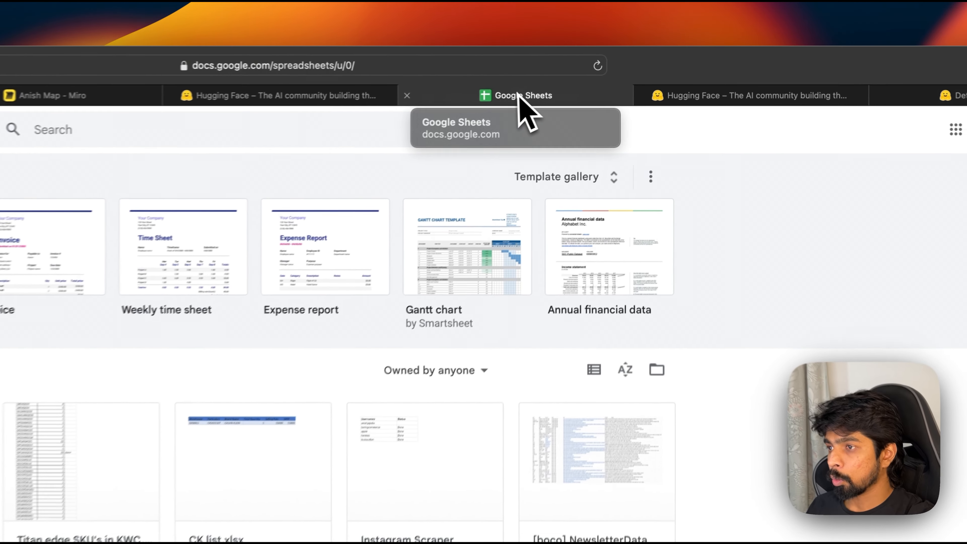
{"action": "left_click", "coordinate": [345, 301]}
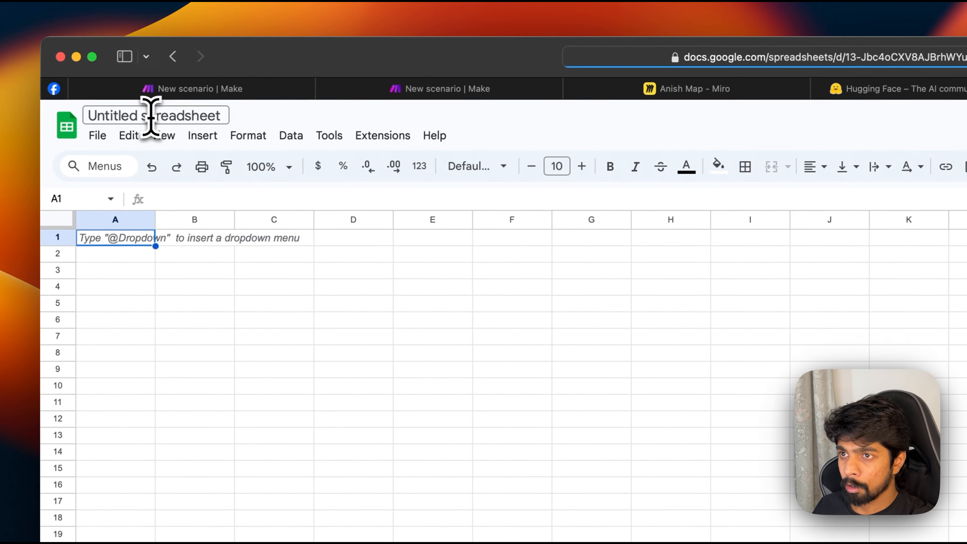
{"action": "left_click", "coordinate": [168, 114]}
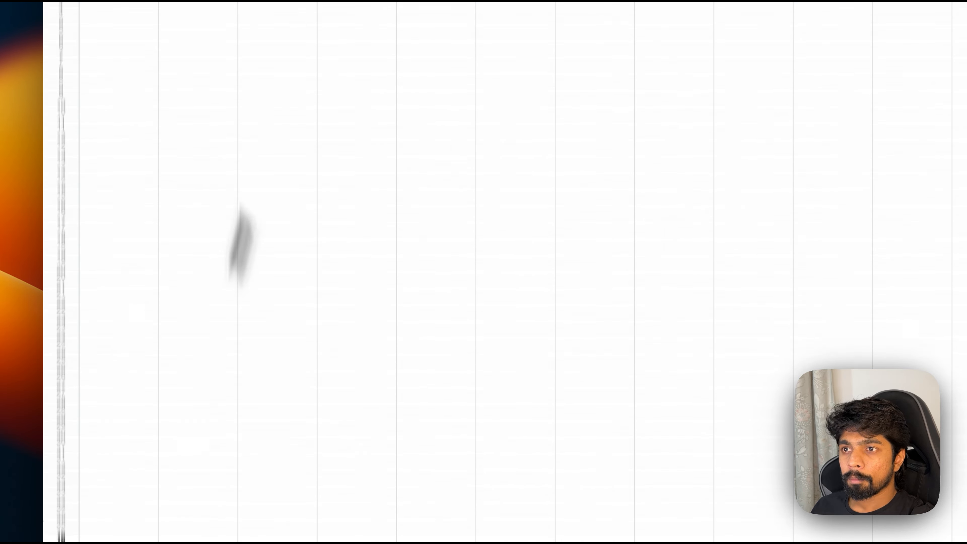
{"action": "left_click", "coordinate": [159, 90]}
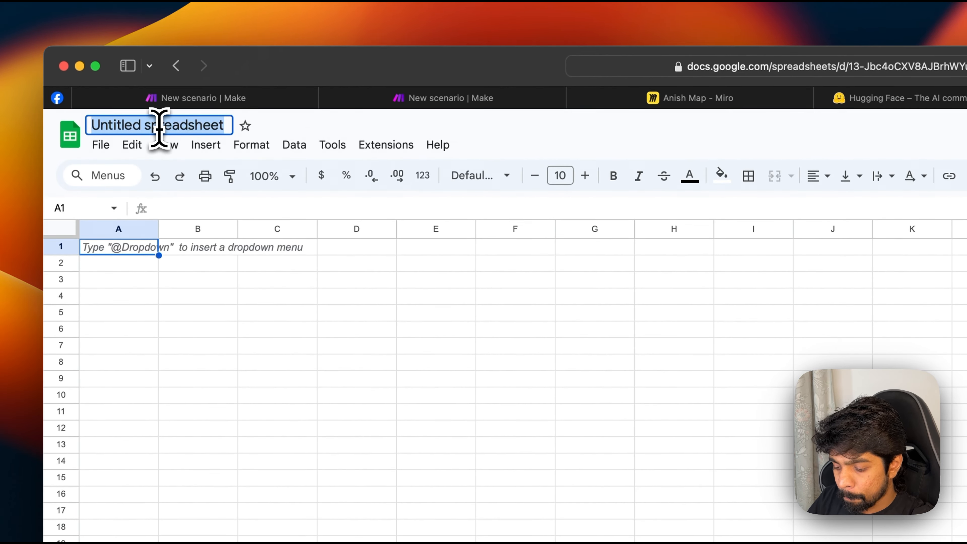
{"action": "type", "text": "Social Media"}
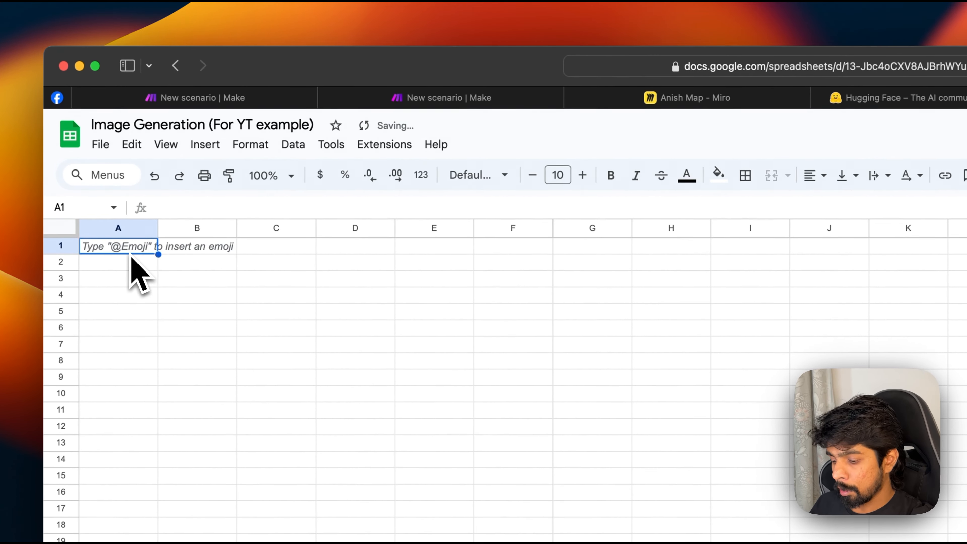
Enter "Post Caption" as the first column header in cell A1
{"action": "type", "text": "Date"}
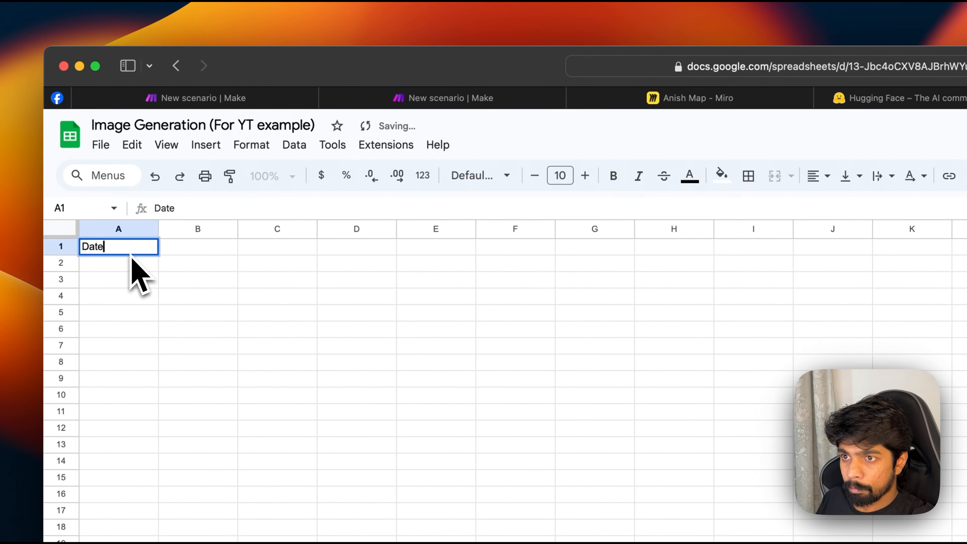
{"action": "key", "text": "BackSpace"}
{"action": "key", "text": "BackSpace"}
{"action": "key", "text": "BackSpace"}
{"action": "key", "text": "BackSpace"}
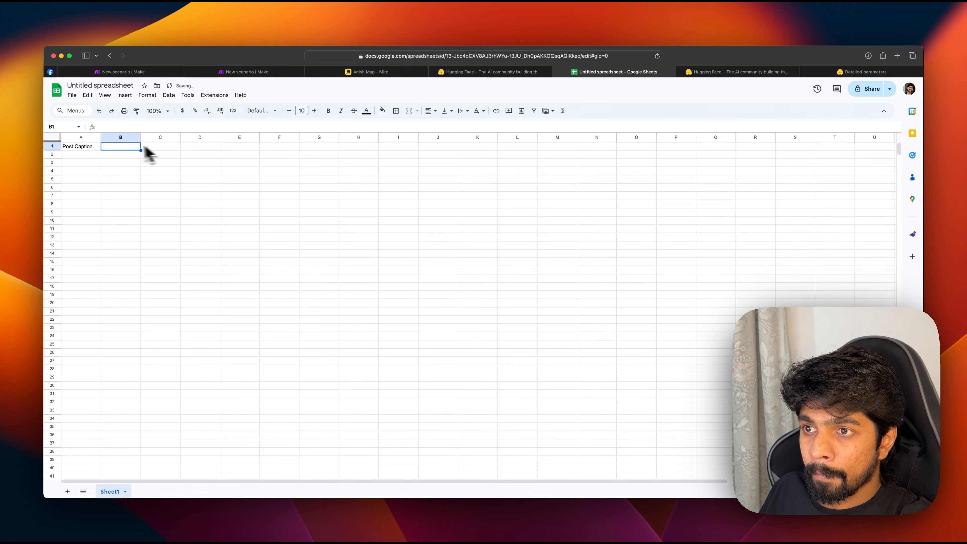
Rename the untitled spreadsheet as "Image Generation (for YT example)"
{"action": "left_click", "coordinate": [111, 86]}
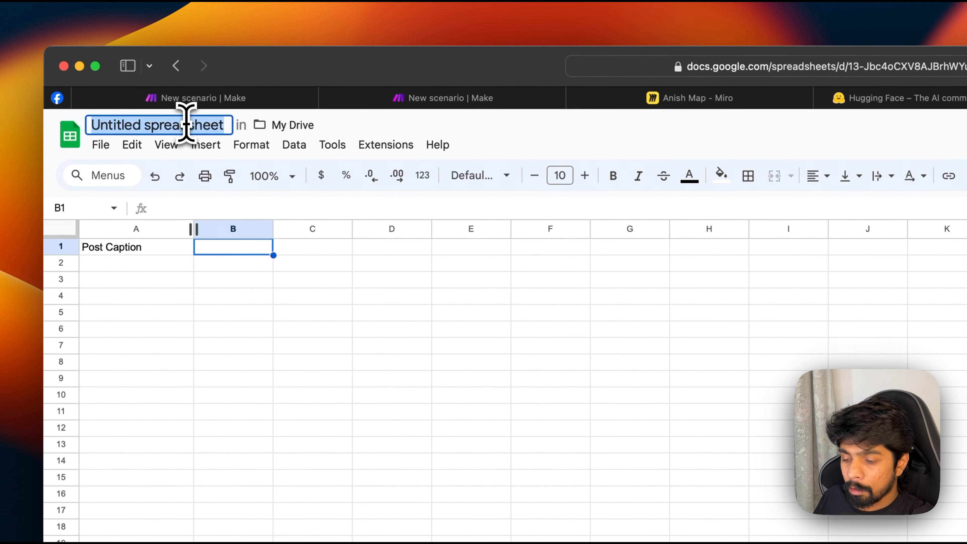
{"action": "type", "text": "Image Cfeg"}
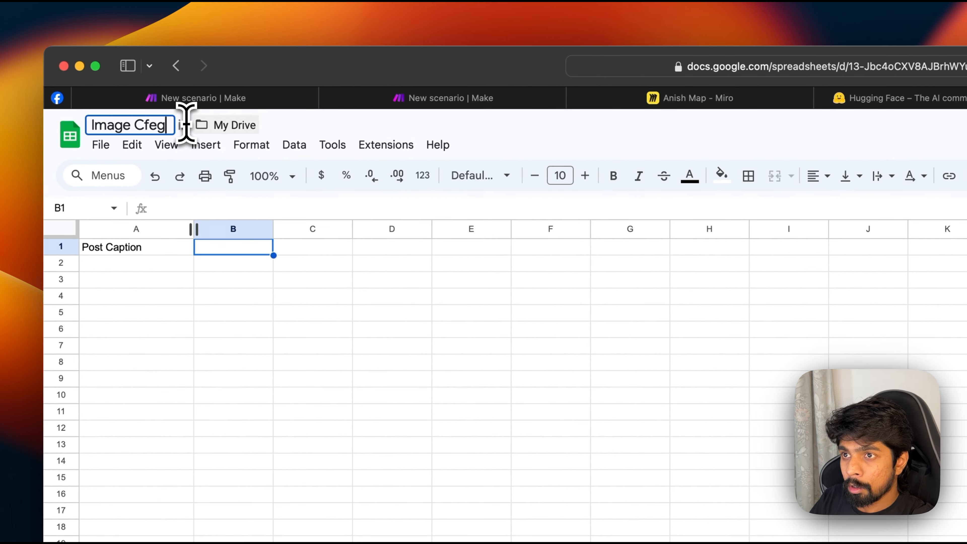
{"action": "key", "text": "BackSpace"}
{"action": "key", "text": "BackSpace"}
{"action": "key", "text": "BackSpace"}
{"action": "key", "text": "BackSpace"}
{"action": "type", "text": "Generatino"}
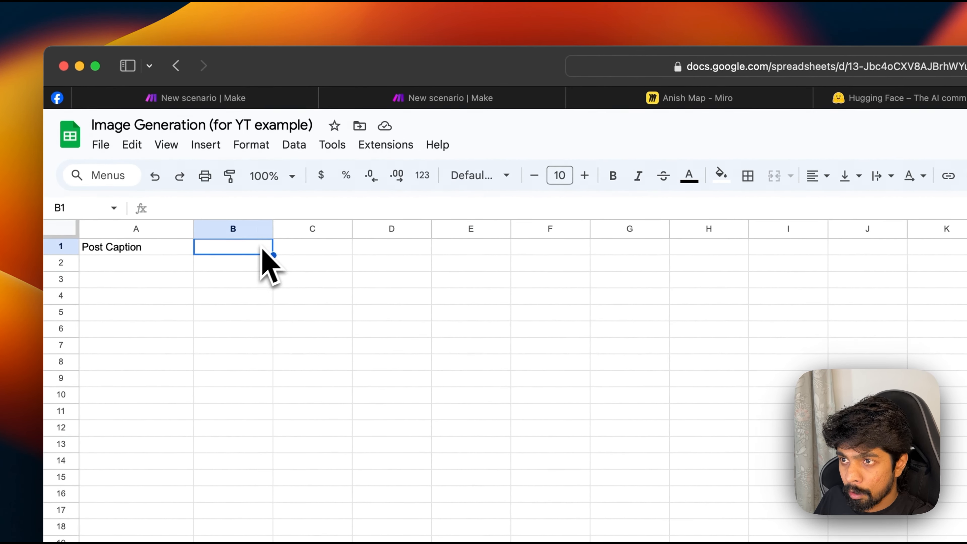
Add the headers "Prompt (from chatgpt)", "Image URL" and "Timestamp" in B1 to D1 and widen columns B and C
{"action": "left_click_drag", "start_coordinate": [159, 137], "coordinate": [159, 137]}
{"action": "left_click_drag", "start_coordinate": [272, 229], "coordinate": [312, 229]}
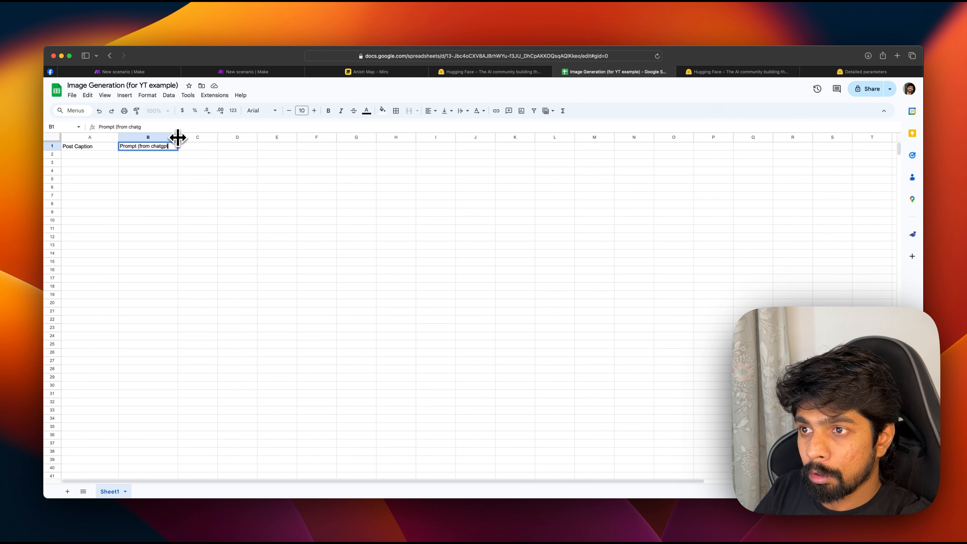
{"action": "key", "text": "Tab"}
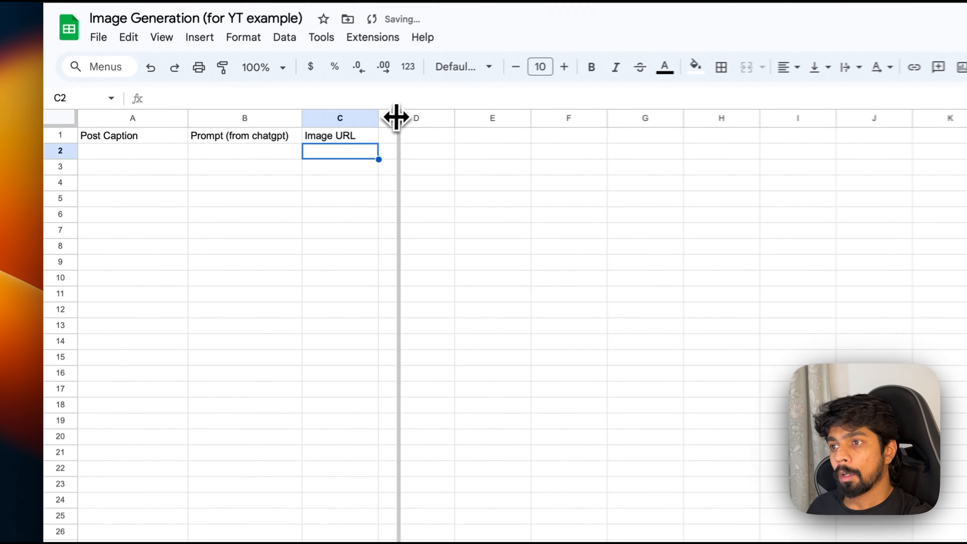
{"action": "left_click", "coordinate": [234, 147]}
{"action": "type", "text": "Ties"}
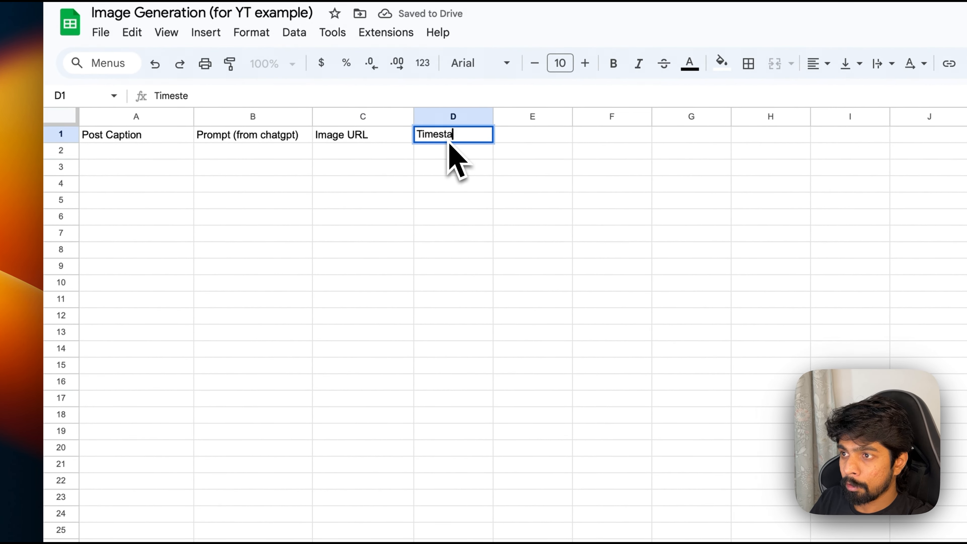
{"action": "key", "text": "Return"}
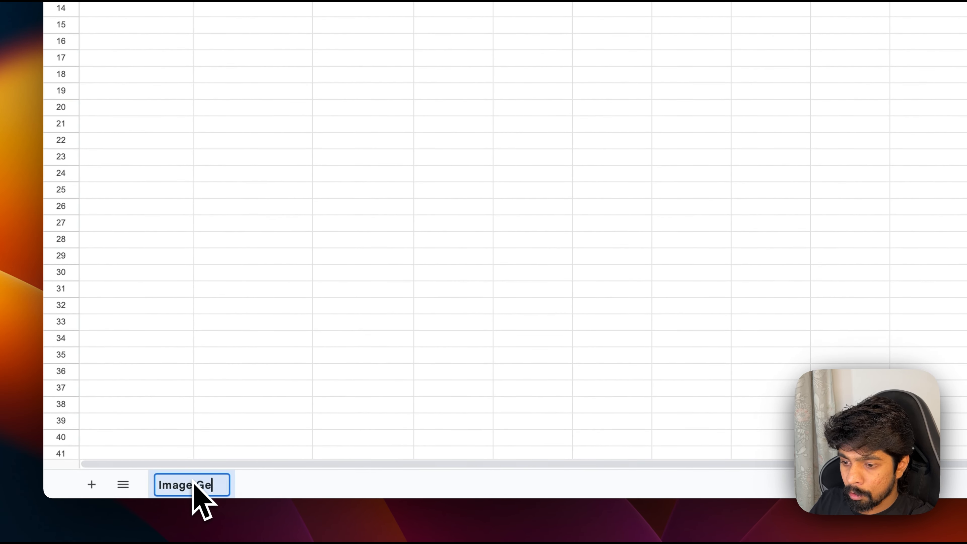
Rename the worksheet Sheet1 as "Image Generation"
{"action": "left_click", "coordinate": [193, 481]}
{"action": "type", "text": "Image Generation"}
{"action": "key", "text": "Return"}
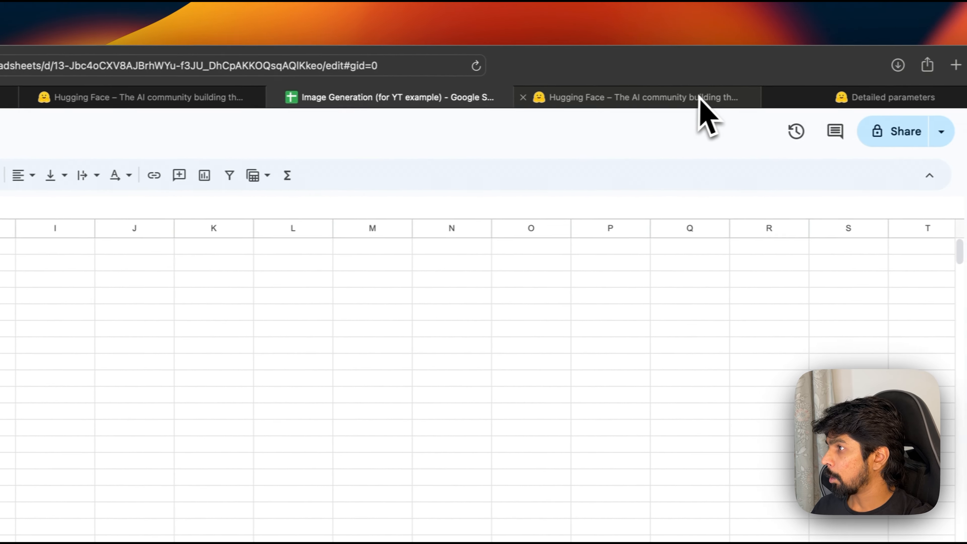
Switch to the new Make scenario and add the Google Sheets Watch New Rows trigger as its first module
{"action": "left_click", "coordinate": [243, 111]}
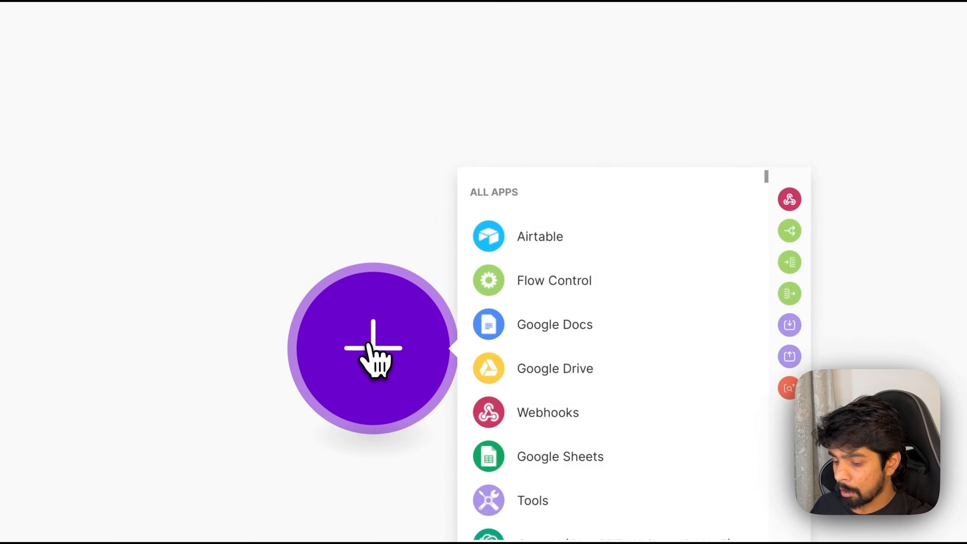
{"action": "type", "text": "sheet"}
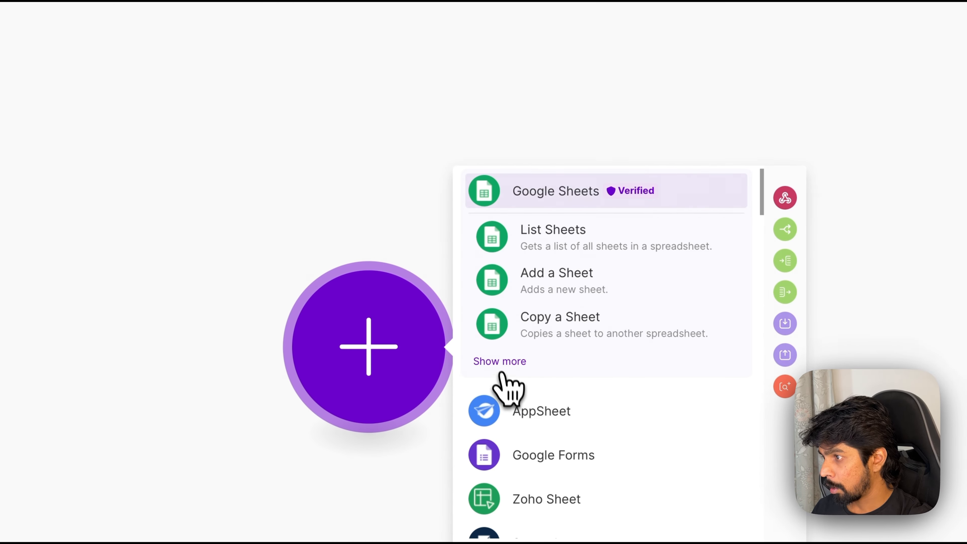
{"action": "left_click", "coordinate": [499, 364]}
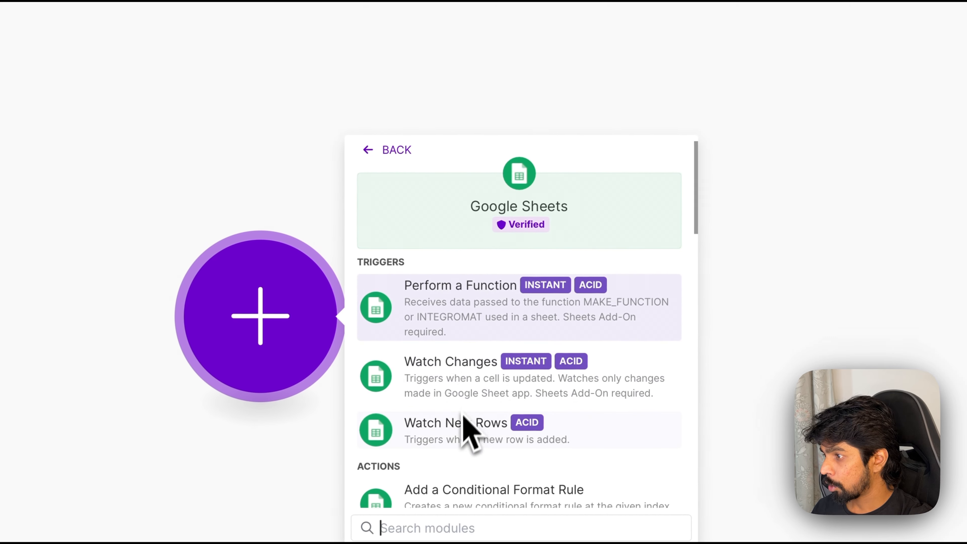
{"action": "scroll", "coordinate": [460, 429], "scroll_direction": "down", "scroll_amount": 3}
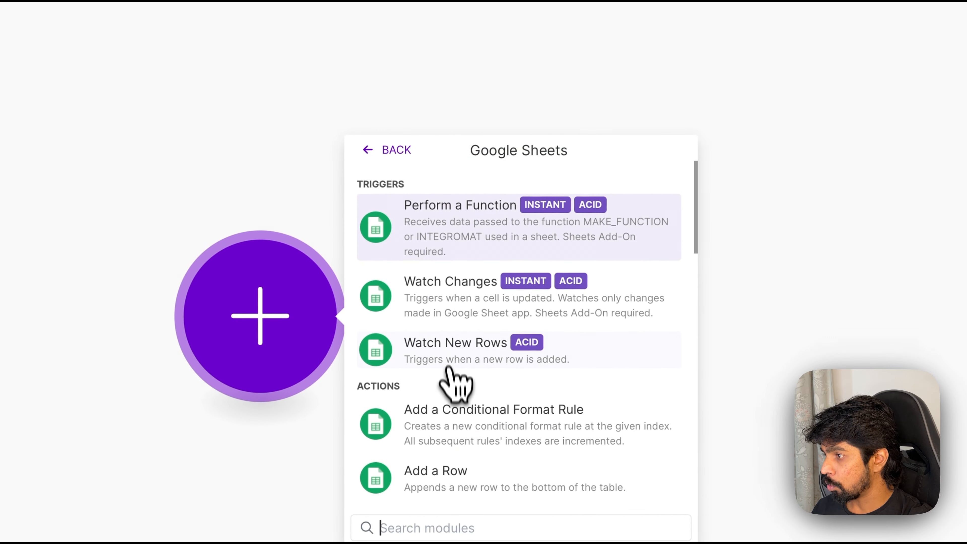
{"action": "left_click", "coordinate": [450, 353]}
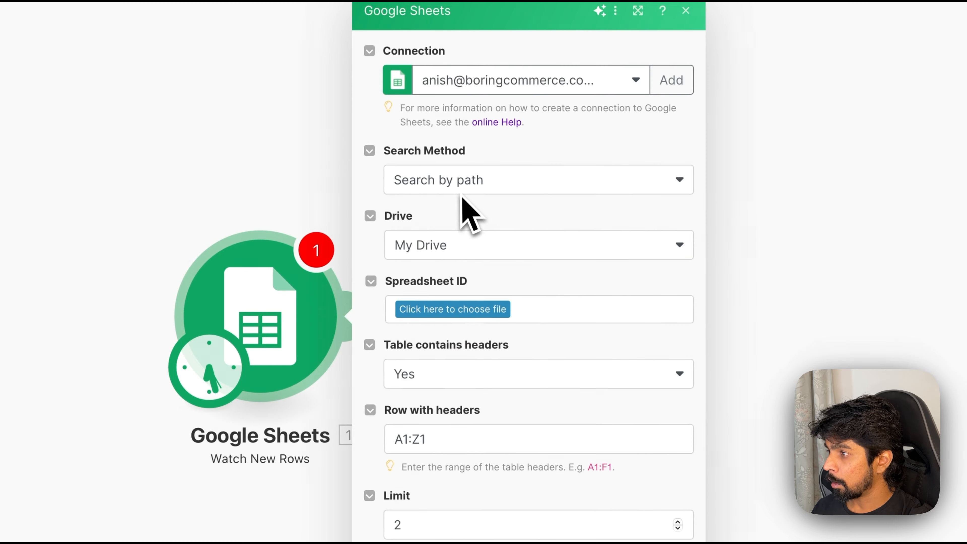
Set the trigger to watch the Image Generation sheet of the "Image Generation (for YT example)" spreadsheet and save it
{"action": "left_click", "coordinate": [455, 312]}
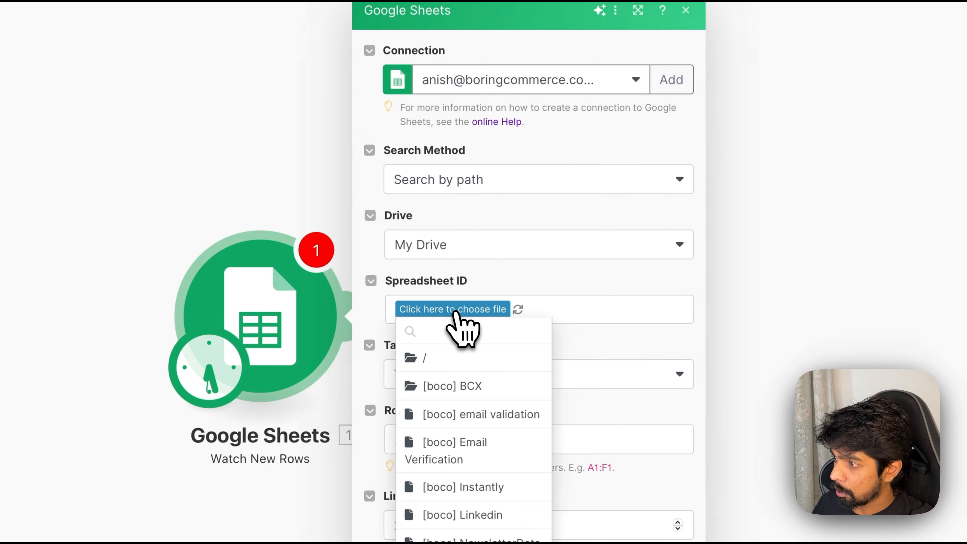
{"action": "type", "text": "image gen"}
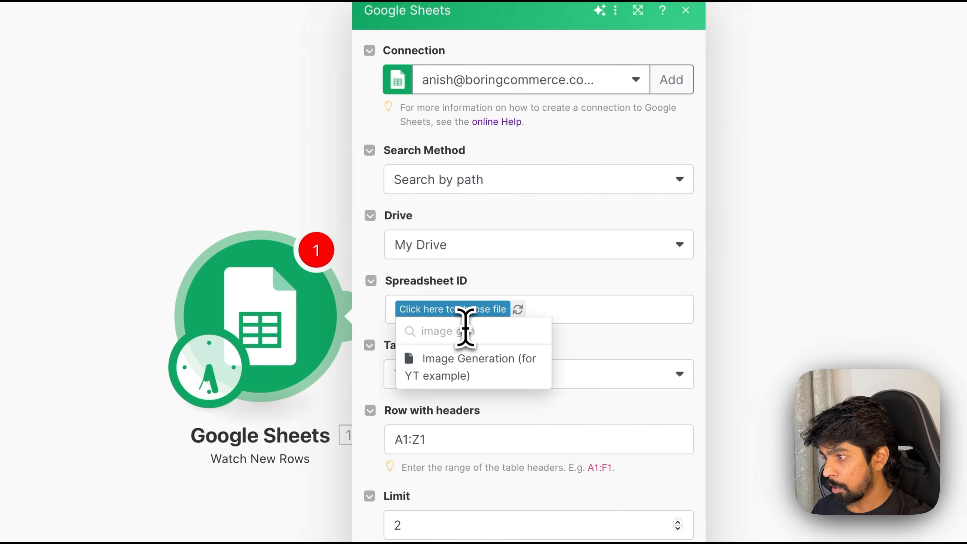
{"action": "left_click", "coordinate": [455, 366]}
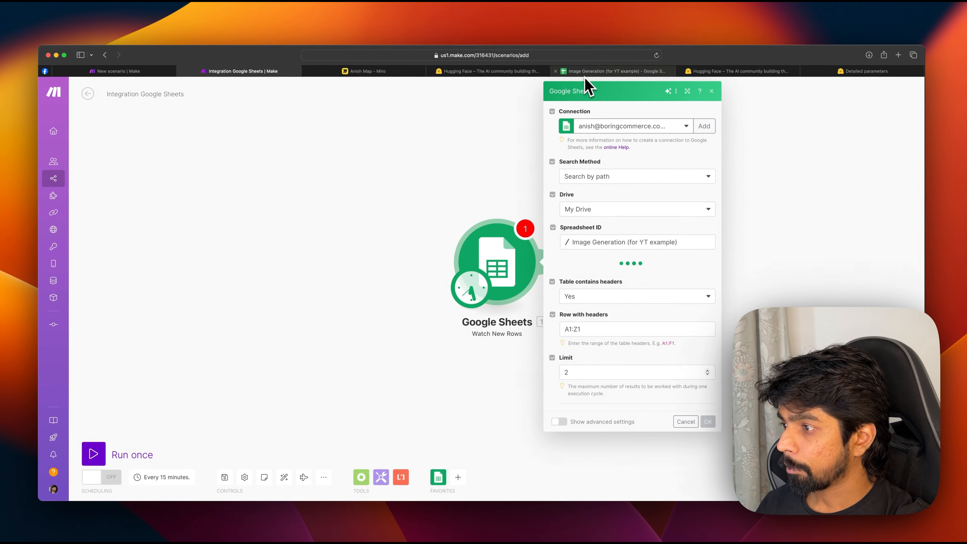
{"action": "left_click", "coordinate": [583, 278]}
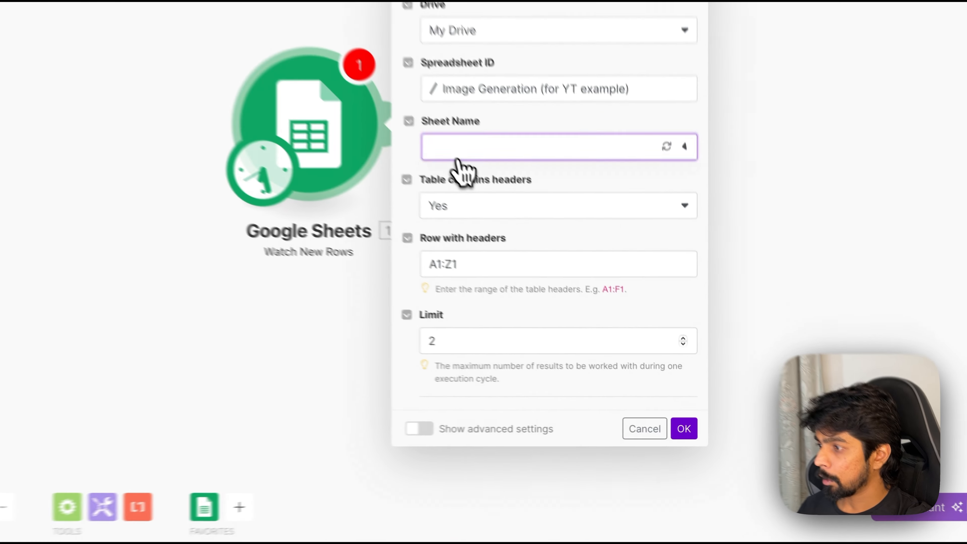
{"action": "left_click", "coordinate": [476, 173]}
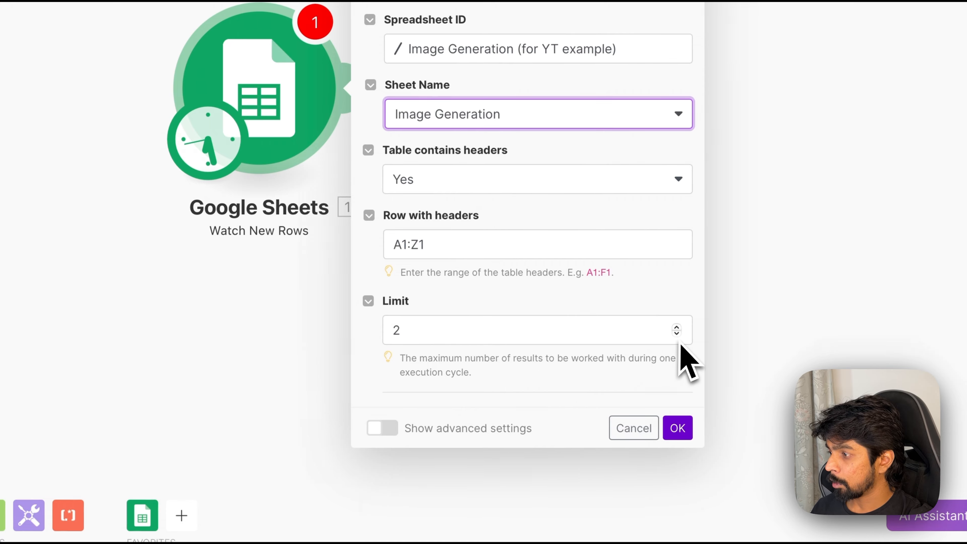
{"action": "left_click", "coordinate": [678, 428]}
Check the workflow map in Miro, return to Make and add an OpenAI Create a Completion module after the Google Sheets trigger
{"action": "scroll", "coordinate": [658, 410], "scroll_direction": "right", "scroll_amount": 5}
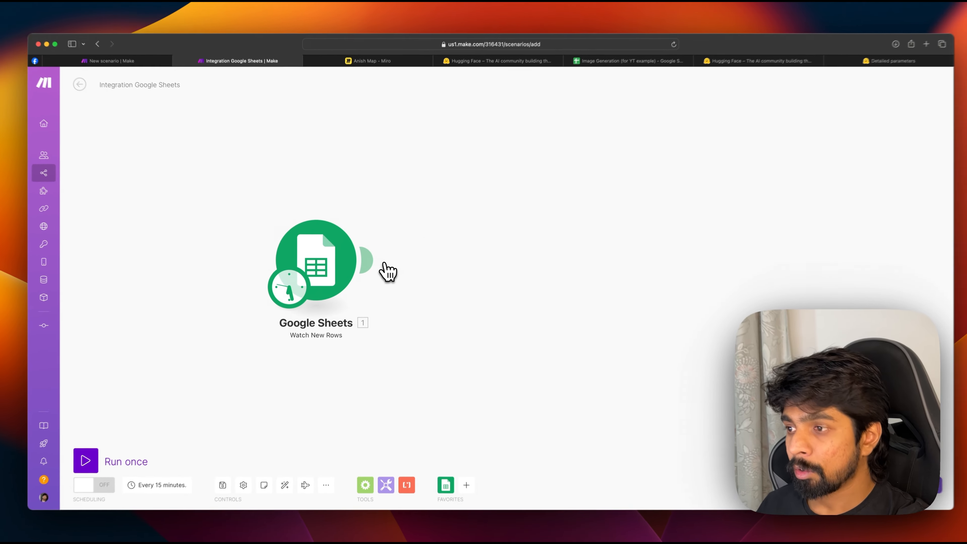
{"action": "mouse_move", "coordinate": [378, 267]}
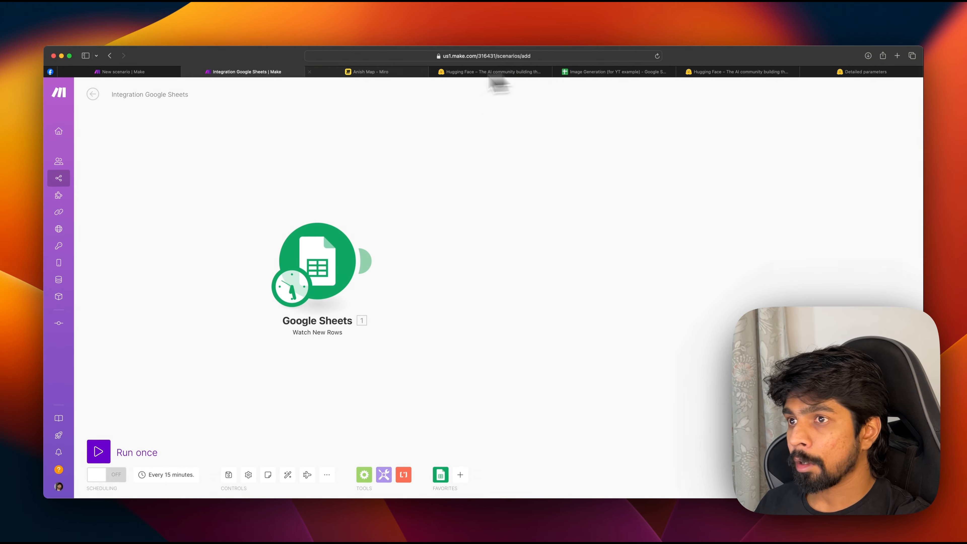
{"action": "left_click", "coordinate": [347, 72]}
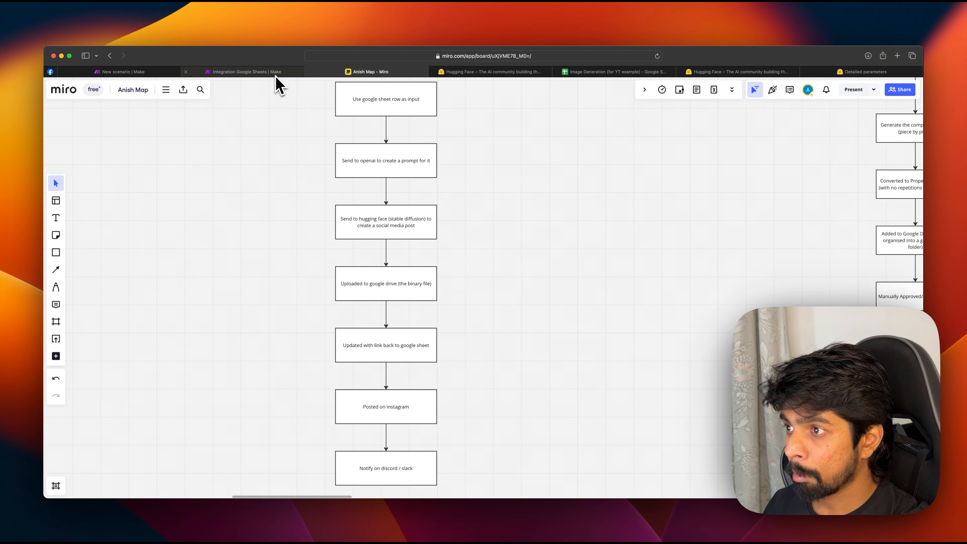
{"action": "left_click", "coordinate": [276, 74]}
{"action": "left_click", "coordinate": [524, 416]}
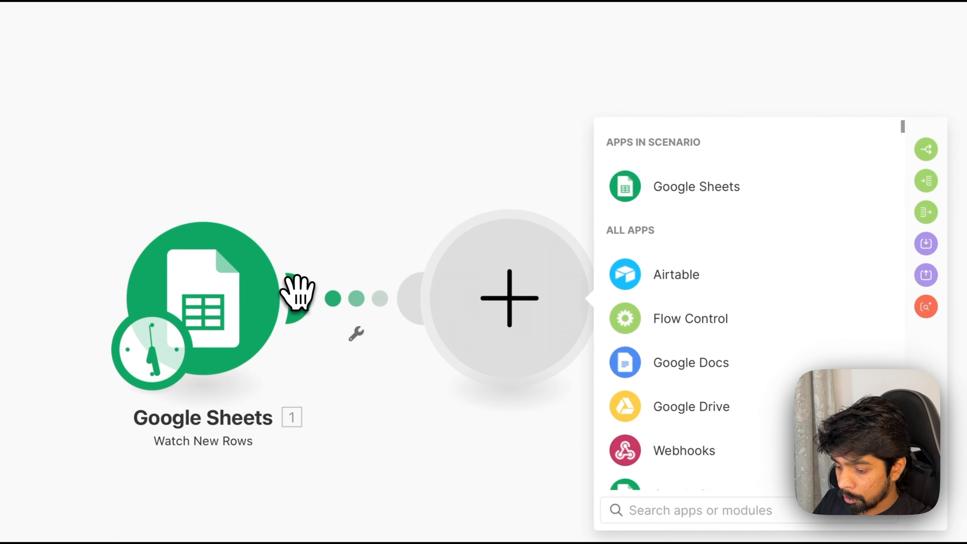
{"action": "type", "text": "openai"}
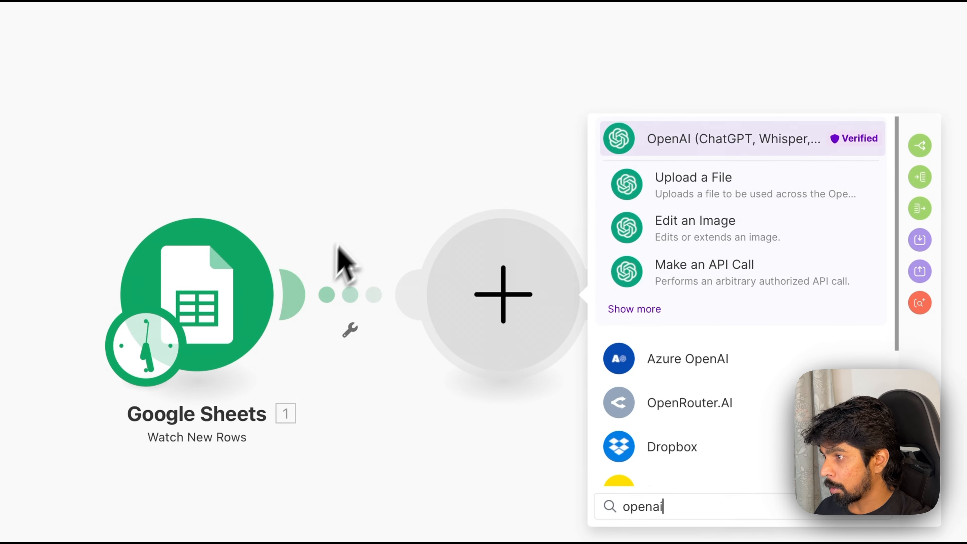
{"action": "left_click", "coordinate": [634, 309]}
{"action": "scroll", "coordinate": [693, 364], "scroll_direction": "down", "scroll_amount": 3}
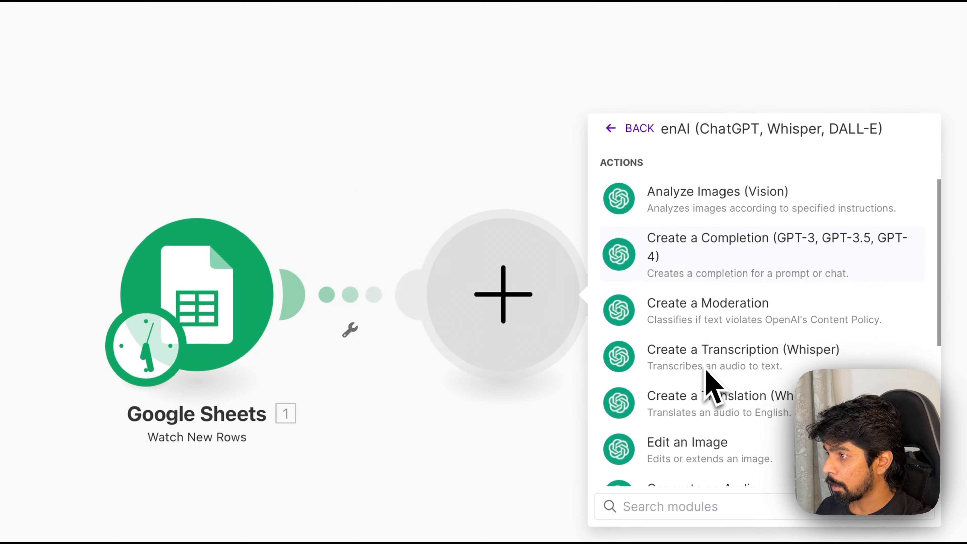
{"action": "left_click", "coordinate": [695, 266]}
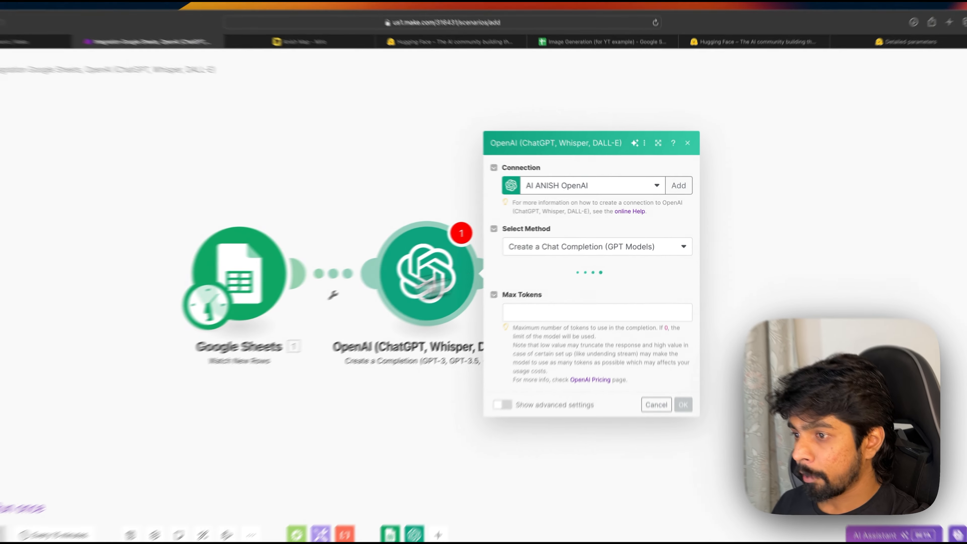
Open chatgpt.com in a new tab and request an Instagram caption for a Christmas post from an AI company called AI Anish
{"action": "mouse_move", "coordinate": [367, 81]}
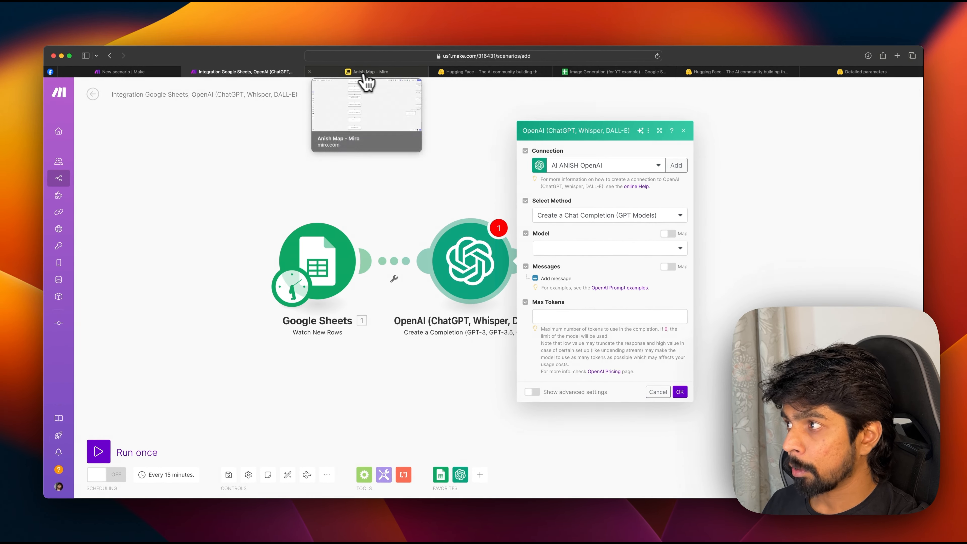
{"action": "key", "text": "super+t"}
{"action": "type", "text": "chatgpt.com"}
{"action": "key", "text": "Return"}
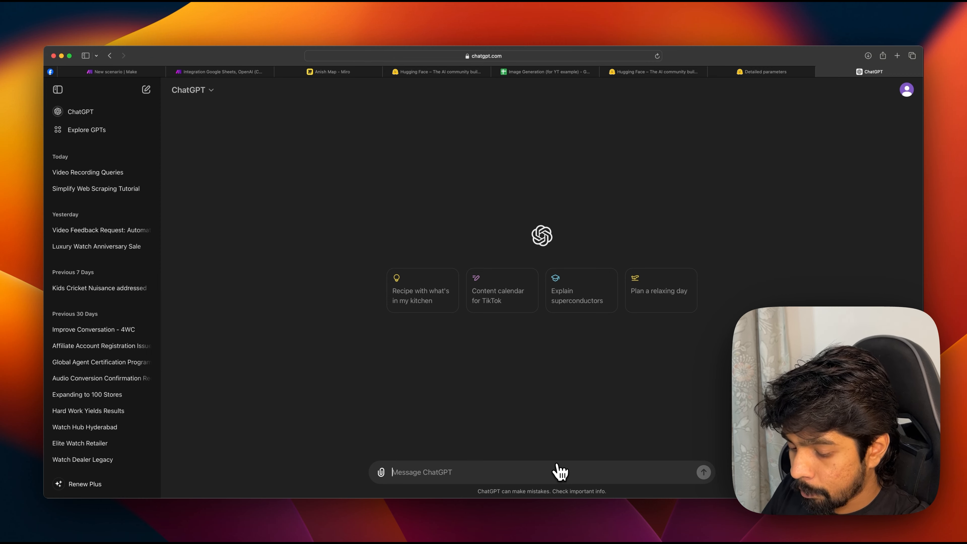
{"action": "type", "text": "G"}
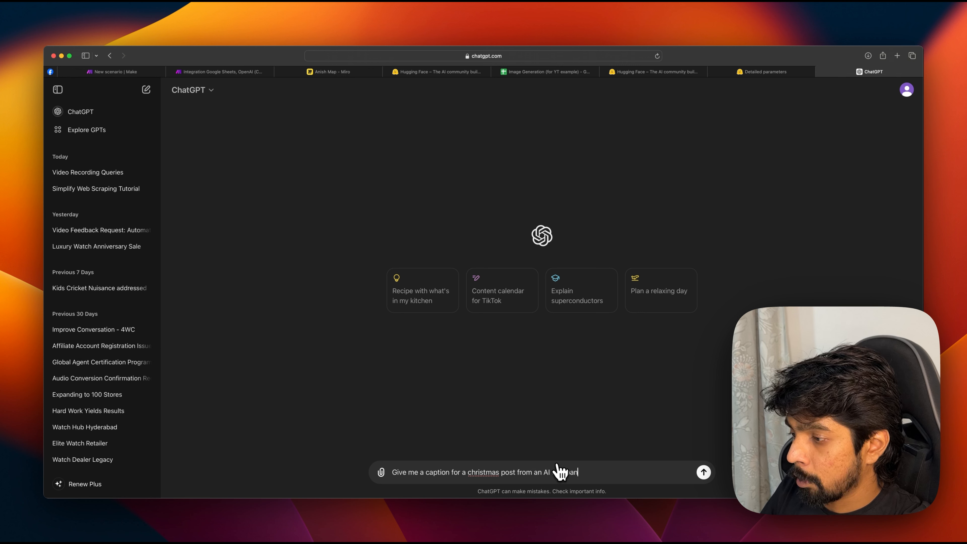
{"action": "type", "text": "y called AI Anish, this will be used"}
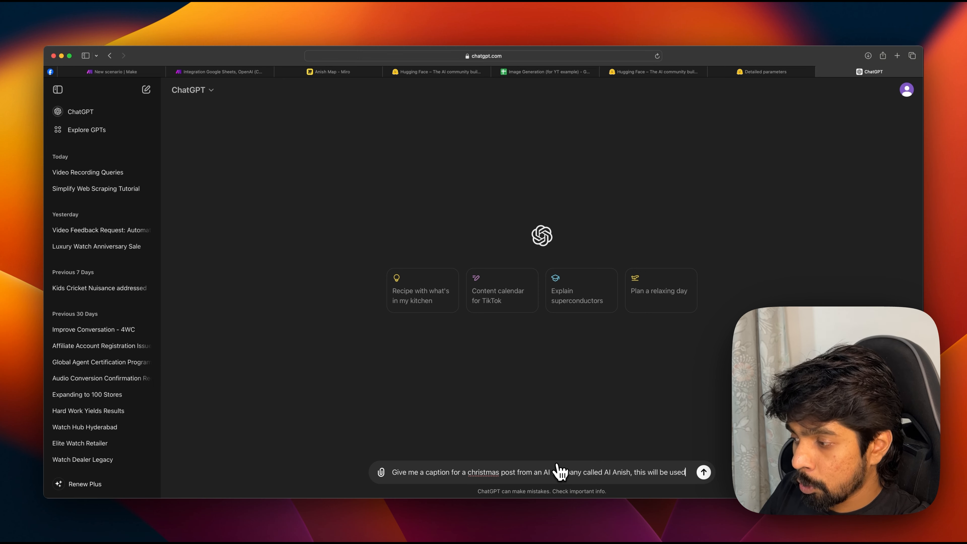
{"action": "type", "text": "on"}
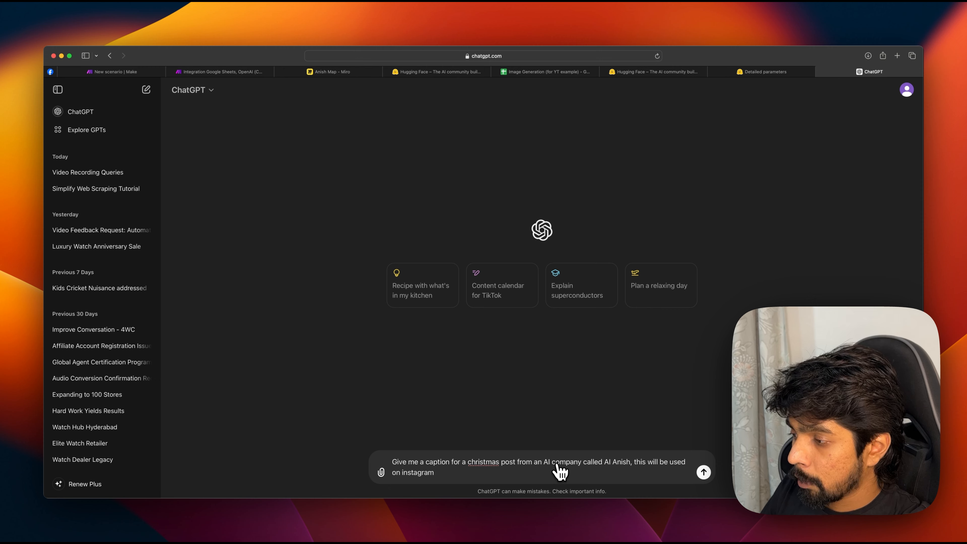
{"action": "type", "text": " instagram"}
{"action": "key", "text": "Return"}
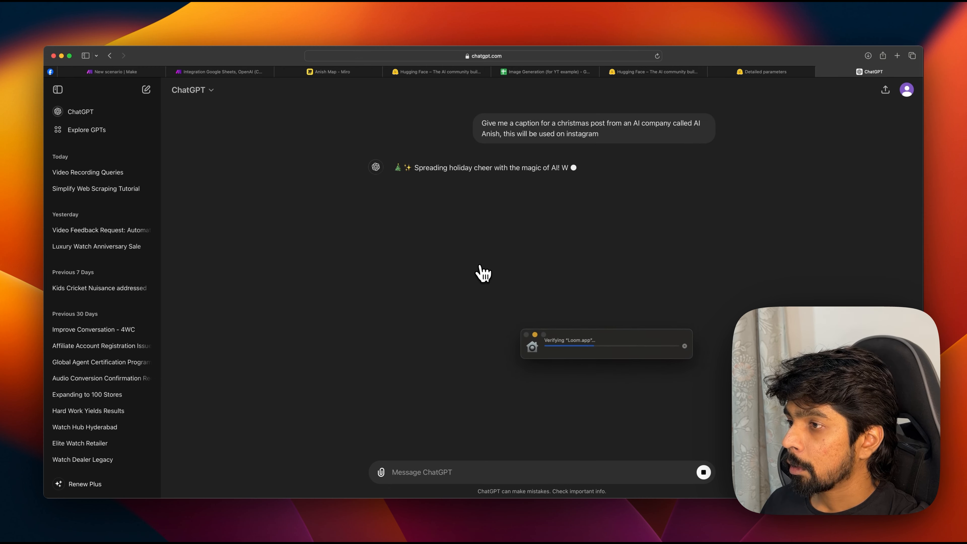
Copy the generated Christmas caption from ChatGPT and paste it into cell A2 under Post Caption in the Image Generation spreadsheet
{"action": "left_click", "coordinate": [442, 214]}
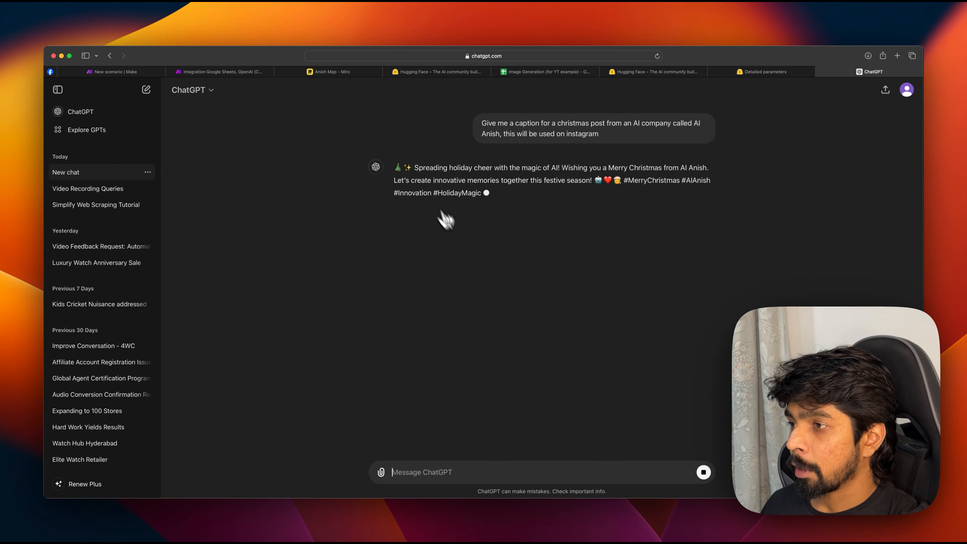
{"action": "left_click_drag", "start_coordinate": [395, 168], "coordinate": [400, 167]}
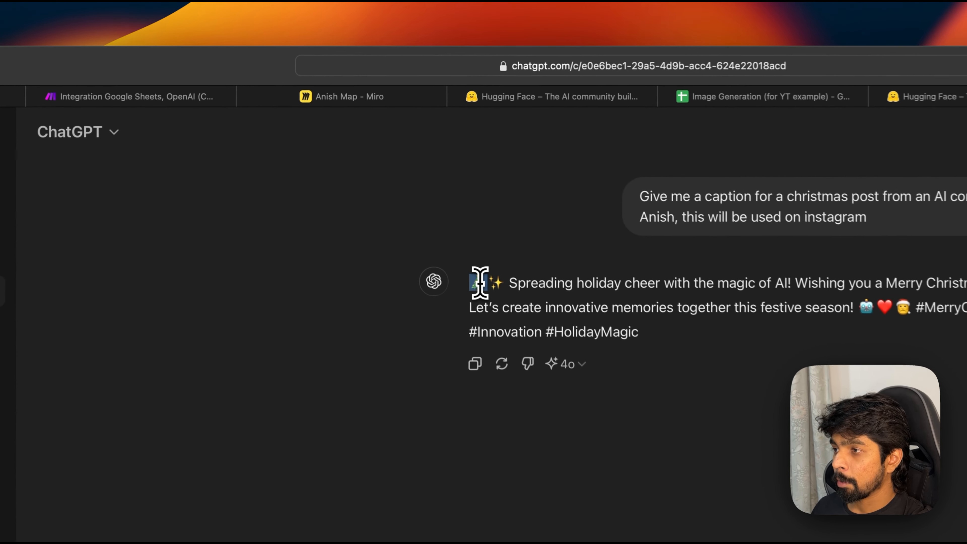
{"action": "left_click_drag", "start_coordinate": [480, 283], "coordinate": [695, 346]}
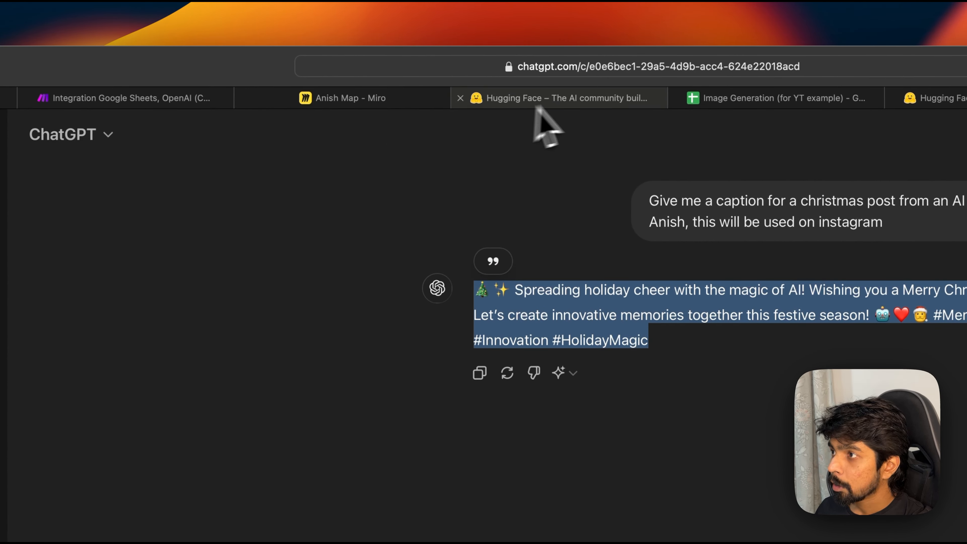
{"action": "left_click", "coordinate": [699, 99]}
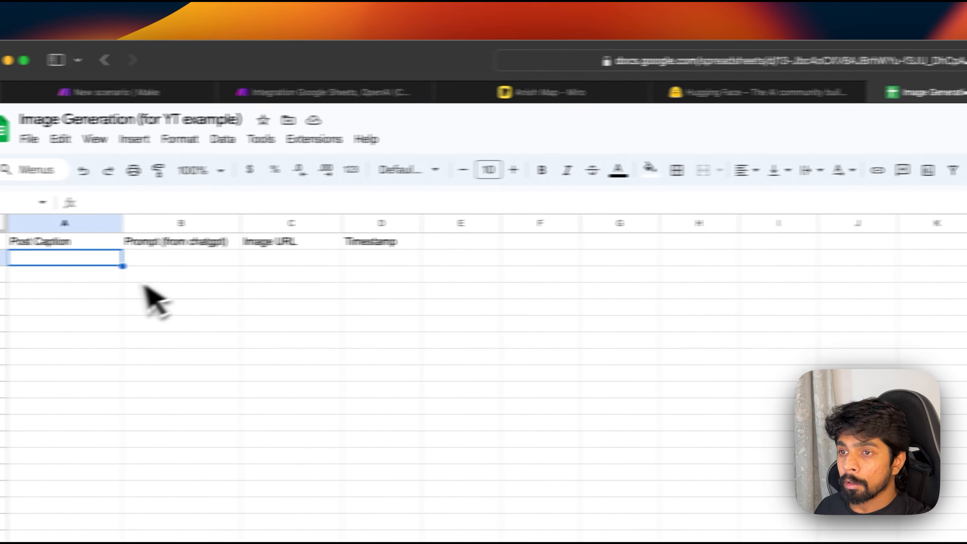
{"action": "key", "text": "super+v"}
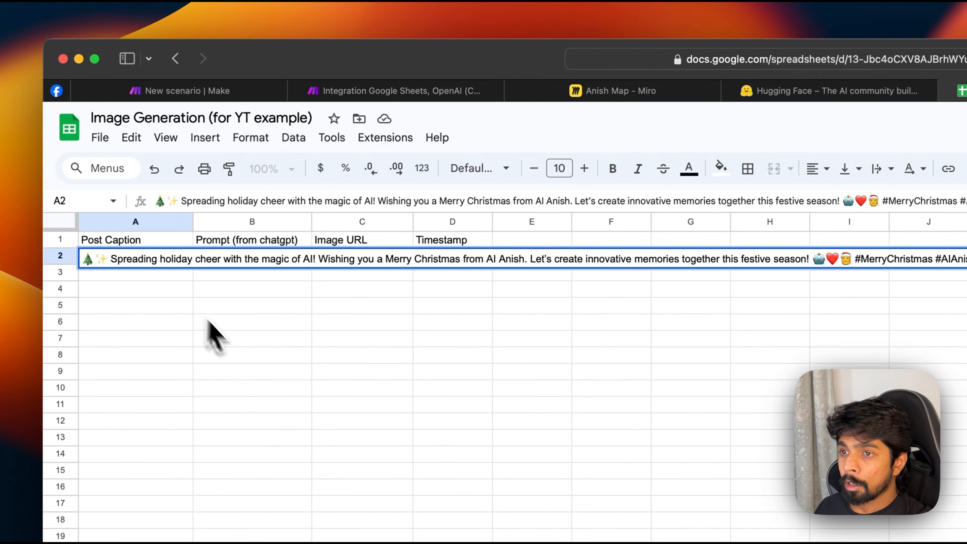
{"action": "left_click", "coordinate": [210, 338]}
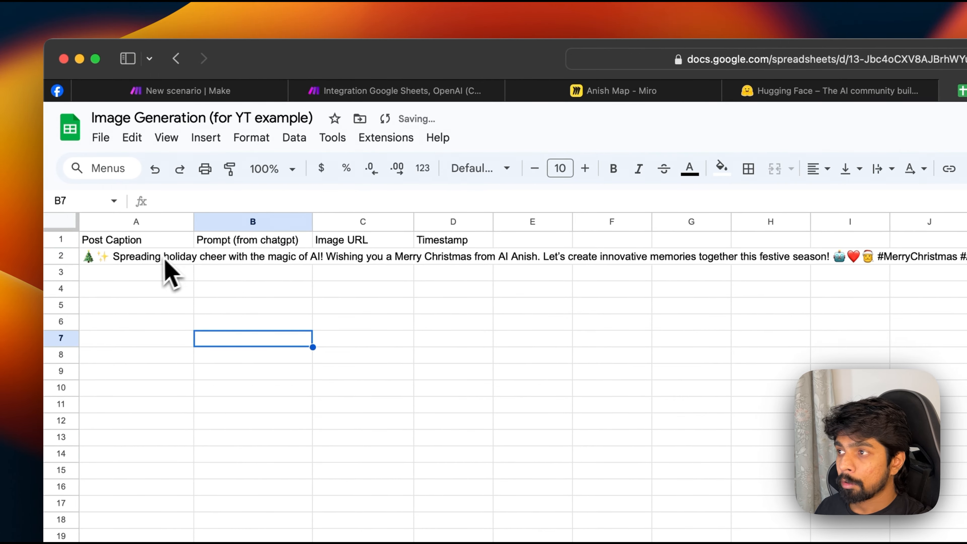
Wrap the caption text in row 2 and widen the Post Caption column so the caption fits on about four lines
{"action": "left_click_drag", "start_coordinate": [164, 258], "coordinate": [453, 259]}
{"action": "left_click", "coordinate": [877, 169]}
{"action": "left_click", "coordinate": [606, 194]}
{"action": "left_click", "coordinate": [314, 282]}
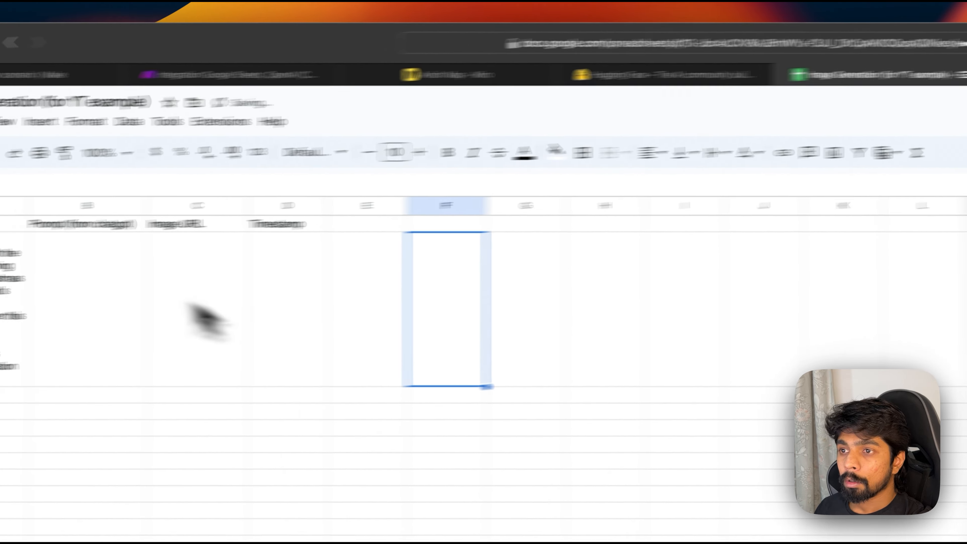
{"action": "left_click_drag", "start_coordinate": [183, 199], "coordinate": [412, 196]}
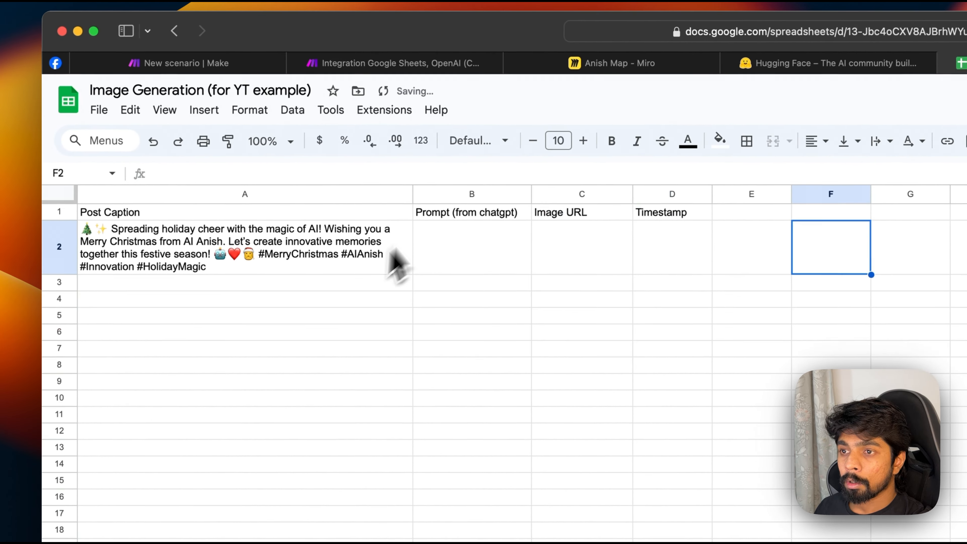
{"action": "left_click", "coordinate": [343, 298]}
Make the header row bold and slightly widen the Prompt (from chatgpt) column
{"action": "left_click", "coordinate": [59, 212]}
{"action": "key", "text": "super+b"}
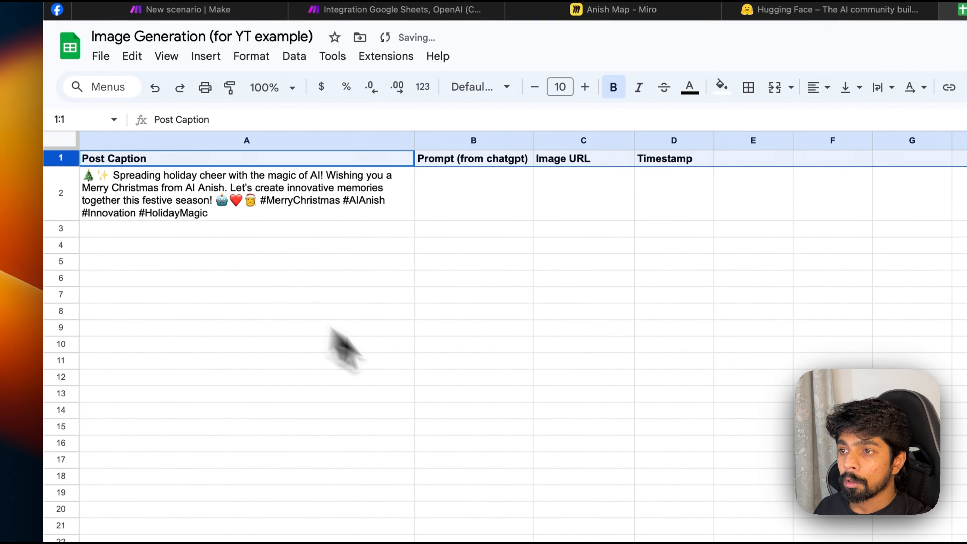
{"action": "left_click", "coordinate": [449, 448]}
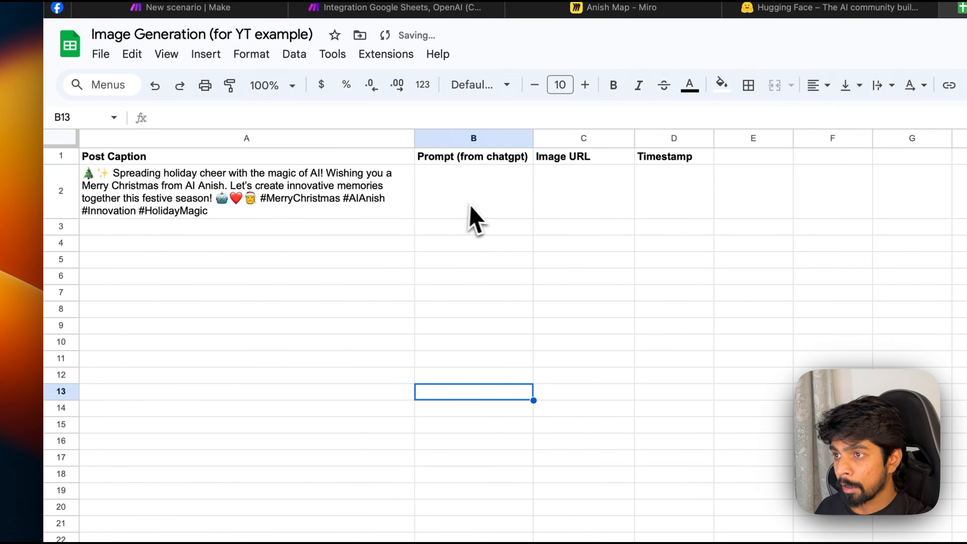
{"action": "left_click", "coordinate": [470, 213]}
{"action": "left_click_drag", "start_coordinate": [533, 138], "coordinate": [557, 138]}
{"action": "left_click_drag", "start_coordinate": [353, 210], "coordinate": [352, 211]}
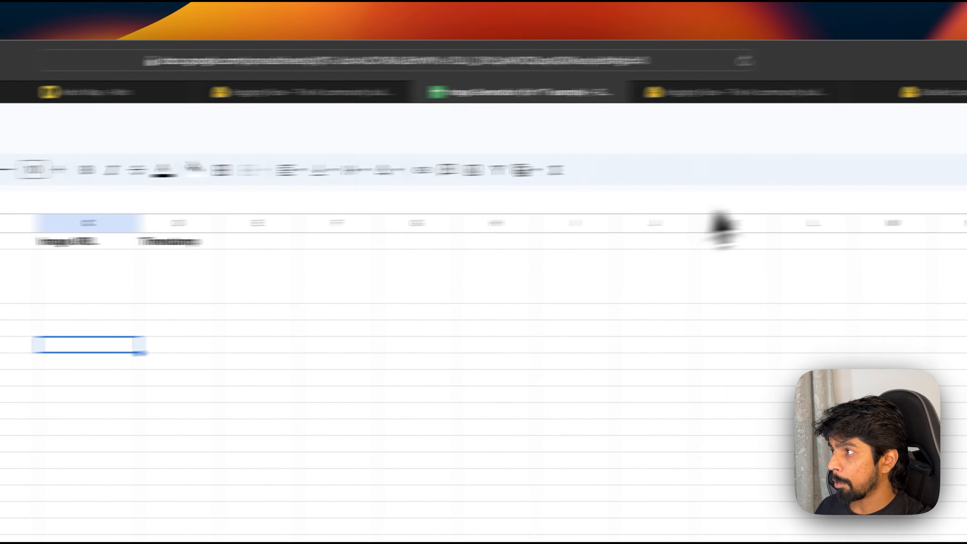
Open drive.google.com in a new tab and create a folder named YT Examples in My Drive
{"action": "key", "text": "super+t"}
{"action": "type", "text": "drive.google.com"}
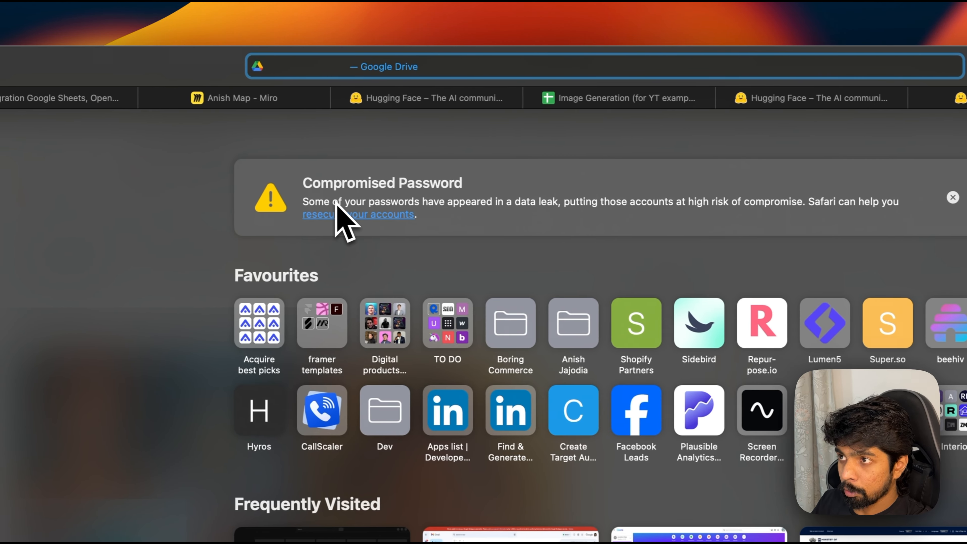
{"action": "key", "text": "Return"}
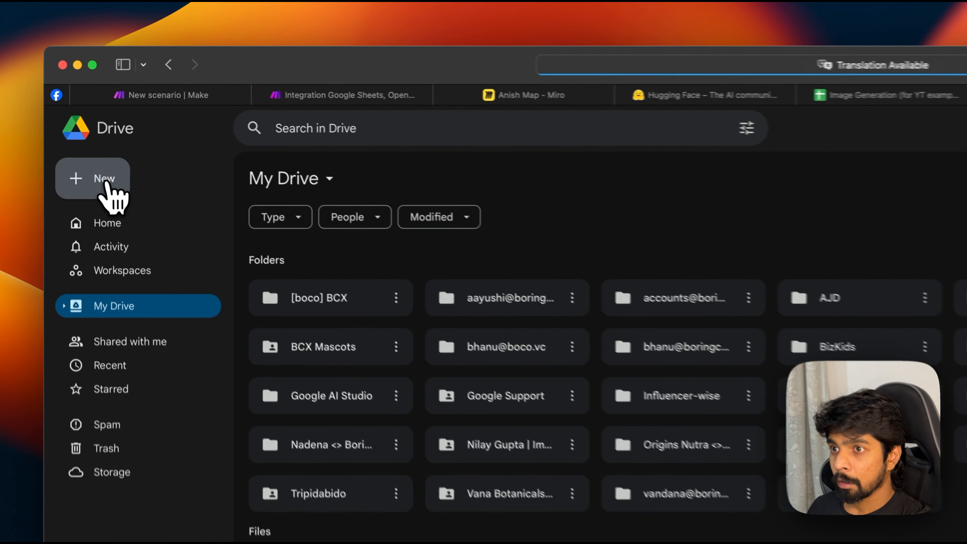
{"action": "left_click", "coordinate": [81, 127]}
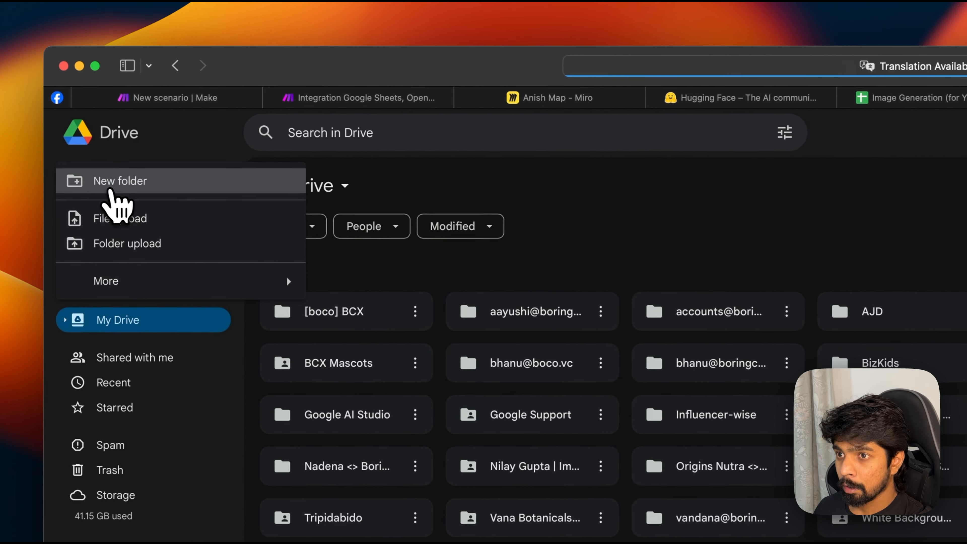
{"action": "left_click", "coordinate": [100, 122]}
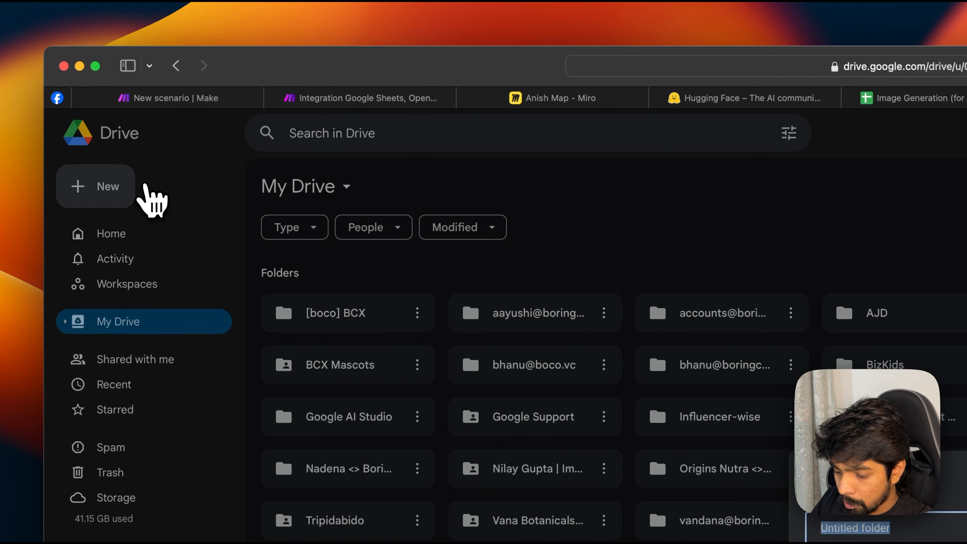
{"action": "type", "text": "YT Examples"}
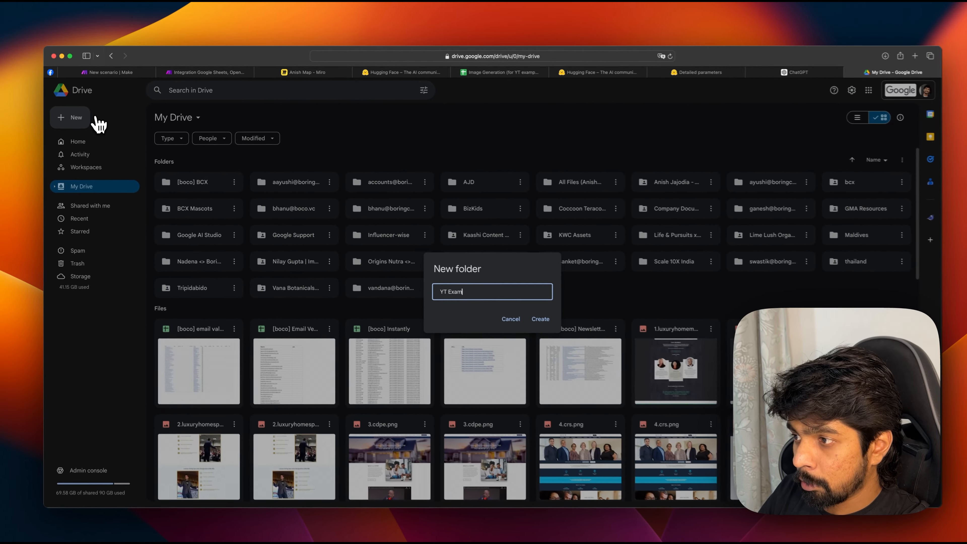
{"action": "key", "text": "Return"}
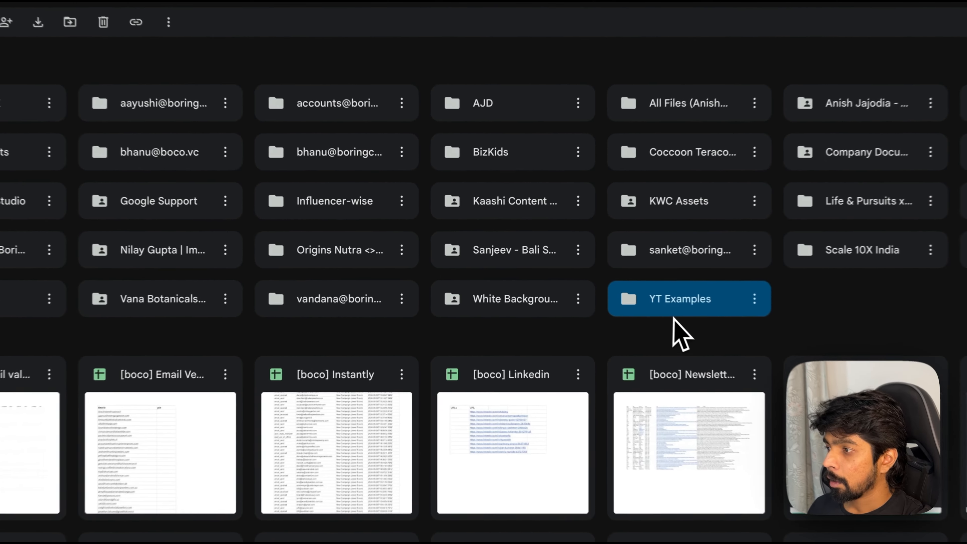
Open the YT Examples folder and create a subfolder named HuggingFace inside it
{"action": "double_click", "coordinate": [559, 286]}
{"action": "right_click", "coordinate": [70, 184]}
{"action": "left_click", "coordinate": [92, 198]}
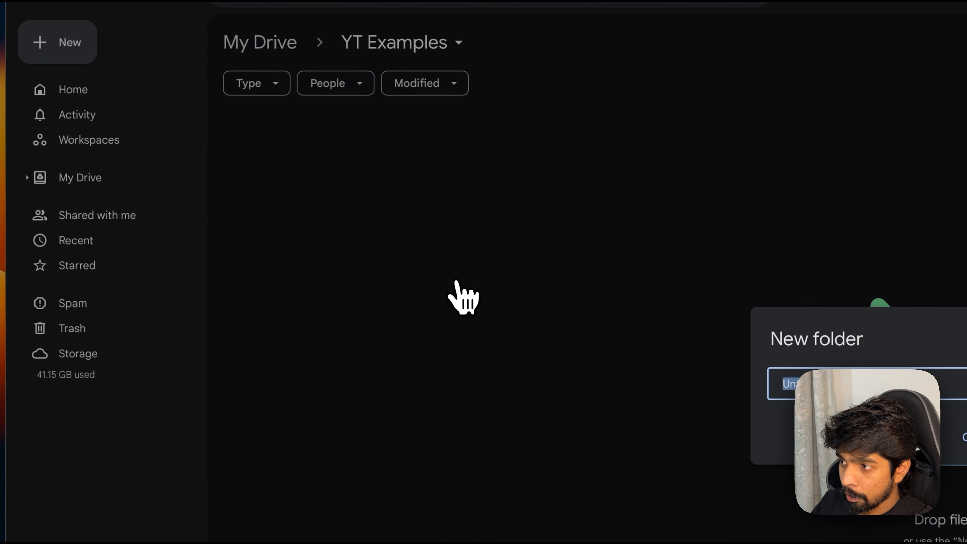
{"action": "type", "text": "HuggingFace"}
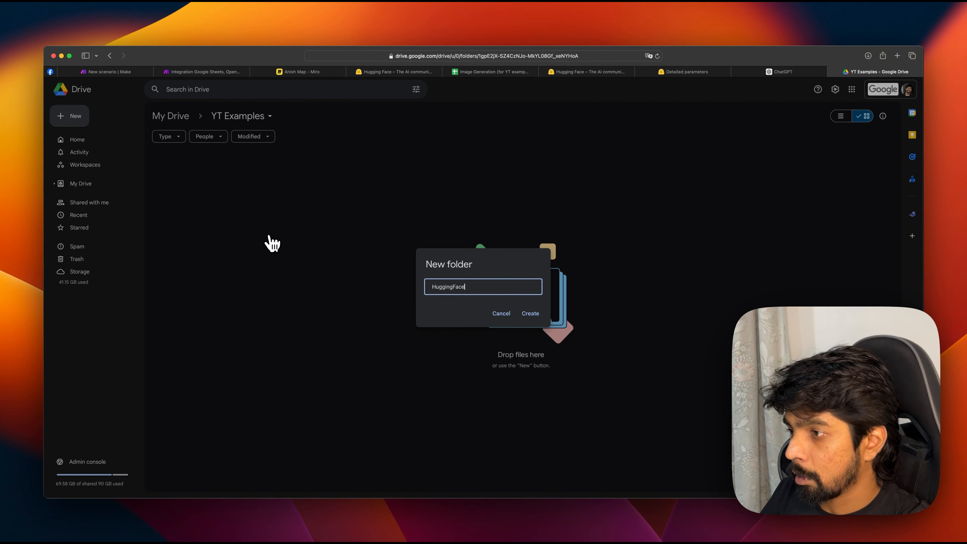
{"action": "key", "text": "Return"}
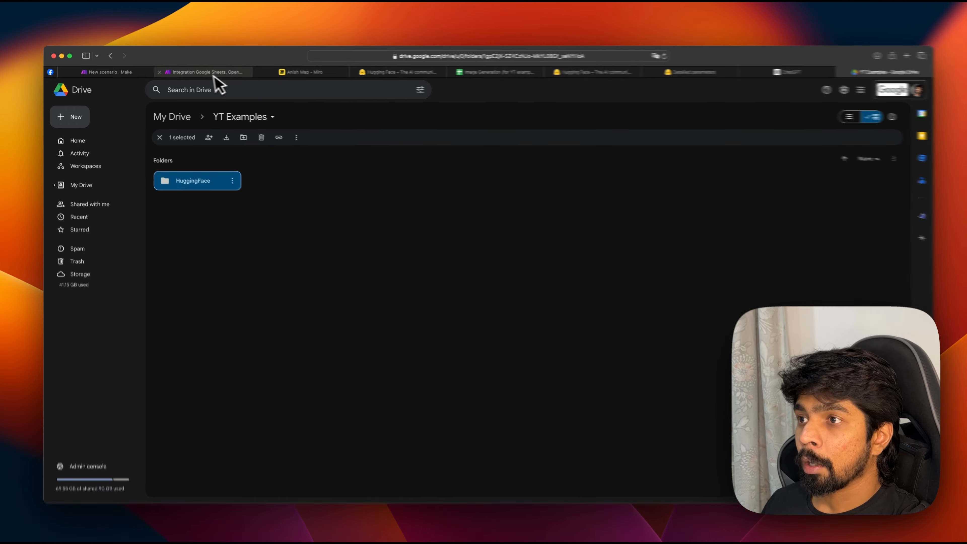
Return to the Google Sheets and OpenAI scenario in Make and set the completion model to gpt-4o (system)
{"action": "left_click", "coordinate": [284, 71]}
{"action": "left_click", "coordinate": [188, 71]}
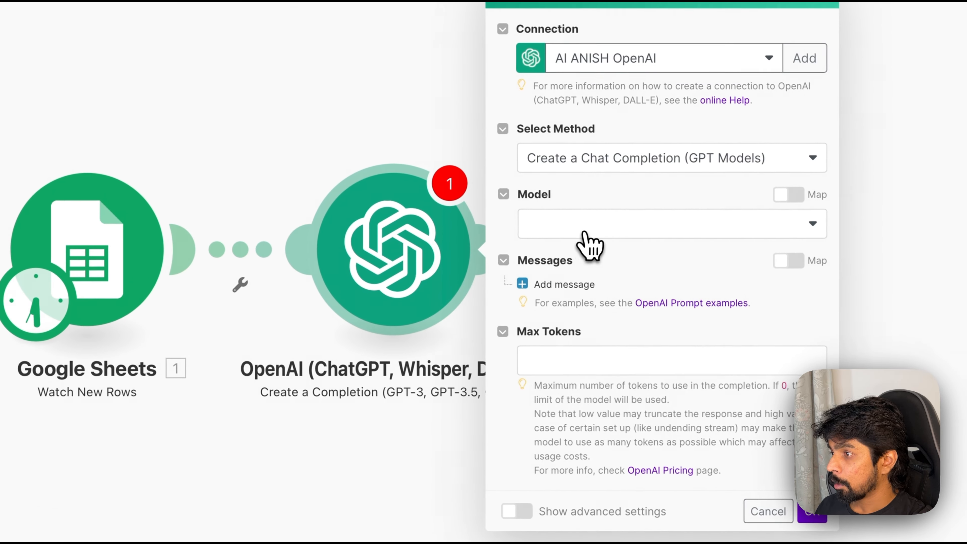
{"action": "left_click", "coordinate": [585, 233]}
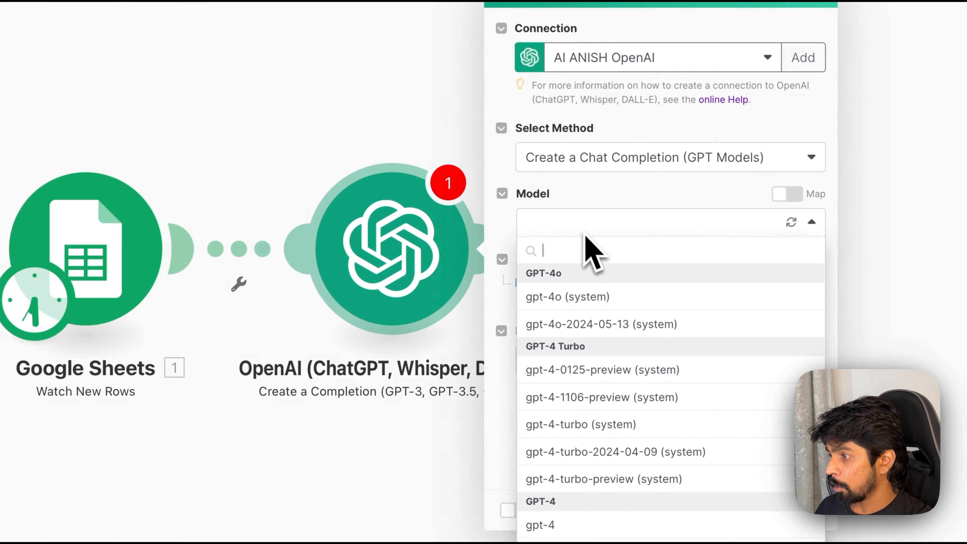
{"action": "left_click", "coordinate": [593, 301]}
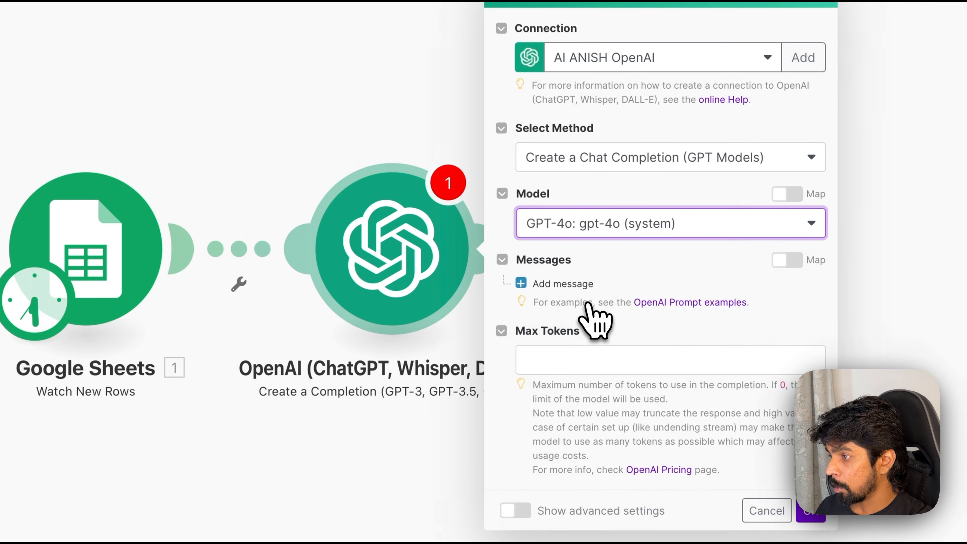
Add a first message to the OpenAI completion and set its role to User
{"action": "left_click", "coordinate": [564, 285]}
{"action": "scroll", "coordinate": [616, 335], "scroll_direction": "down", "scroll_amount": 3}
{"action": "left_click", "coordinate": [620, 261]}
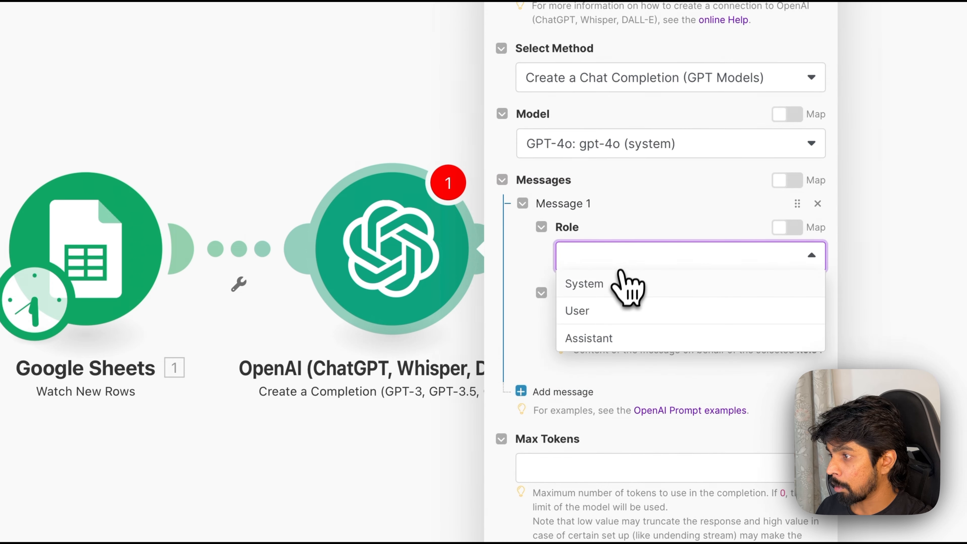
{"action": "left_click", "coordinate": [619, 287]}
{"action": "left_click", "coordinate": [609, 318]}
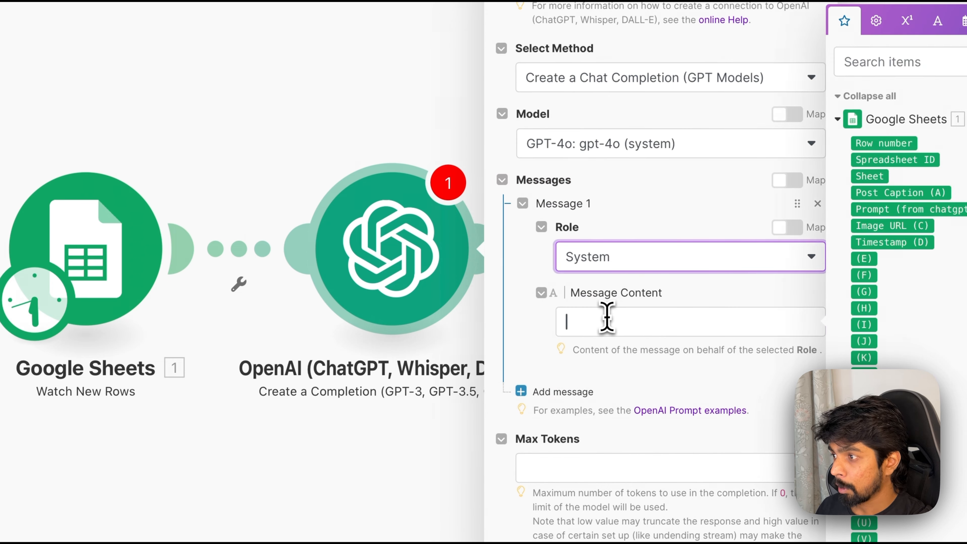
{"action": "left_click", "coordinate": [625, 260]}
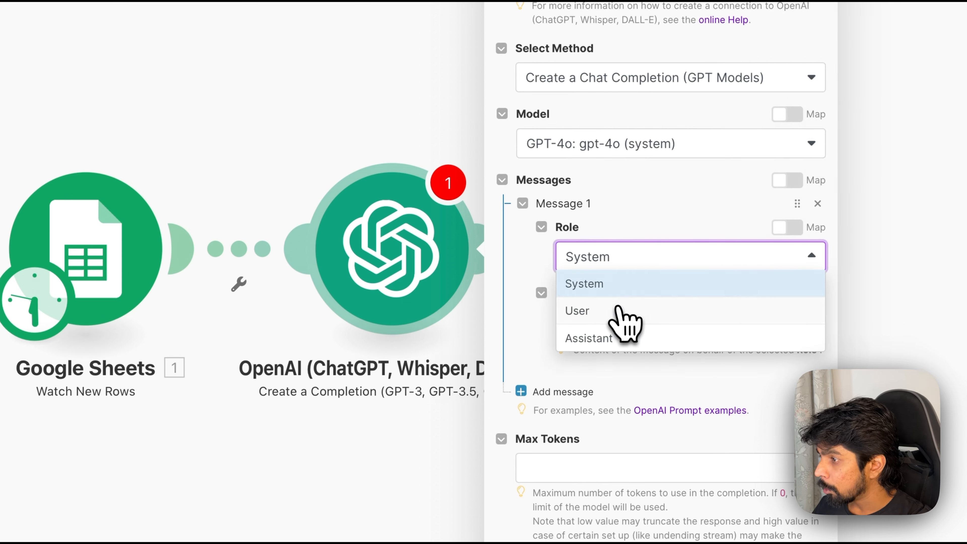
{"action": "left_click", "coordinate": [619, 316]}
{"action": "left_click", "coordinate": [614, 320]}
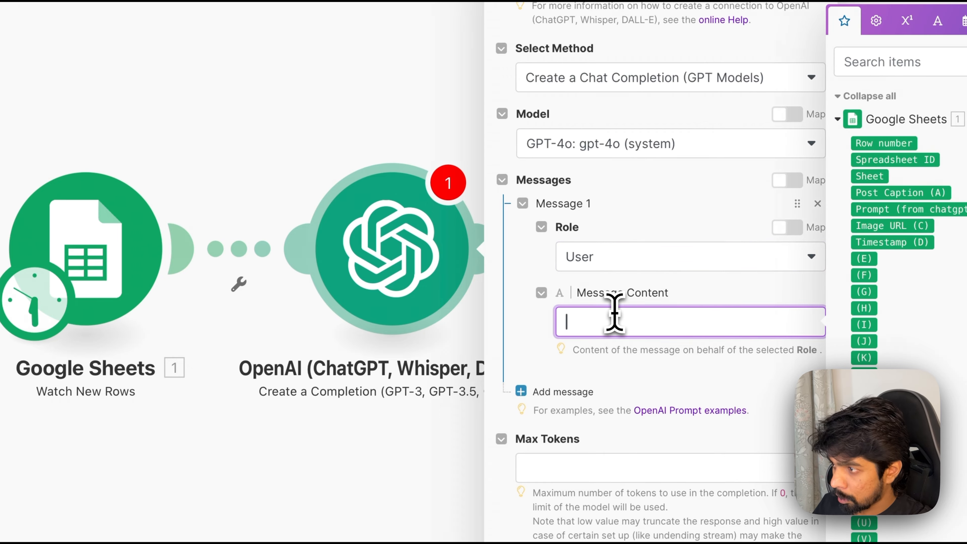
Start the message content with "You are an helpful assistant who can create amazing prompts for me to use"
{"action": "type", "text": "You are an"}
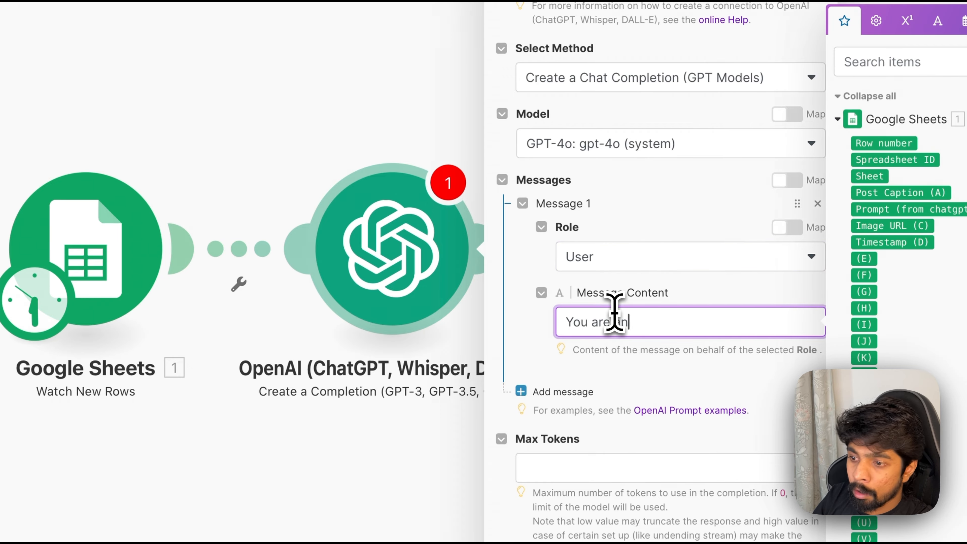
{"action": "type", "text": " helpful assis"}
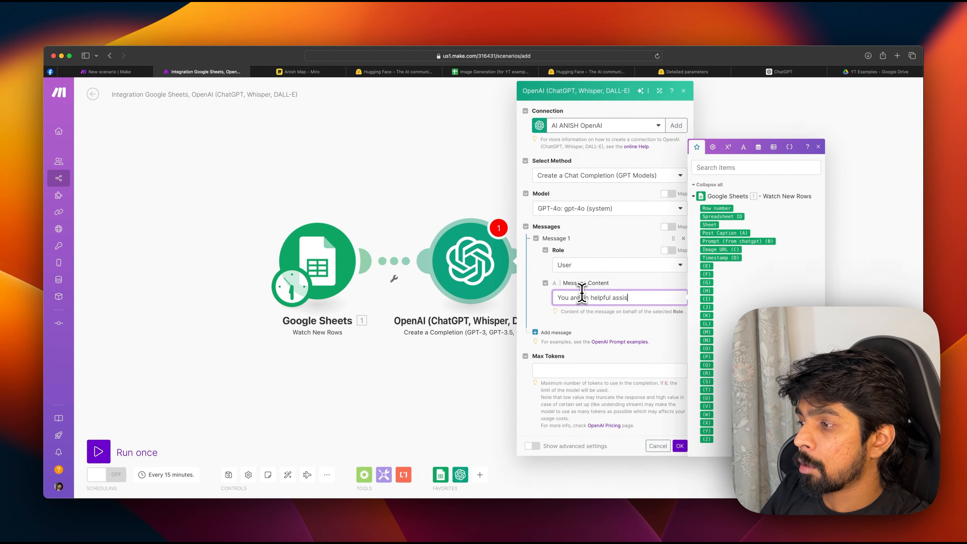
{"action": "type", "text": "tant who "}
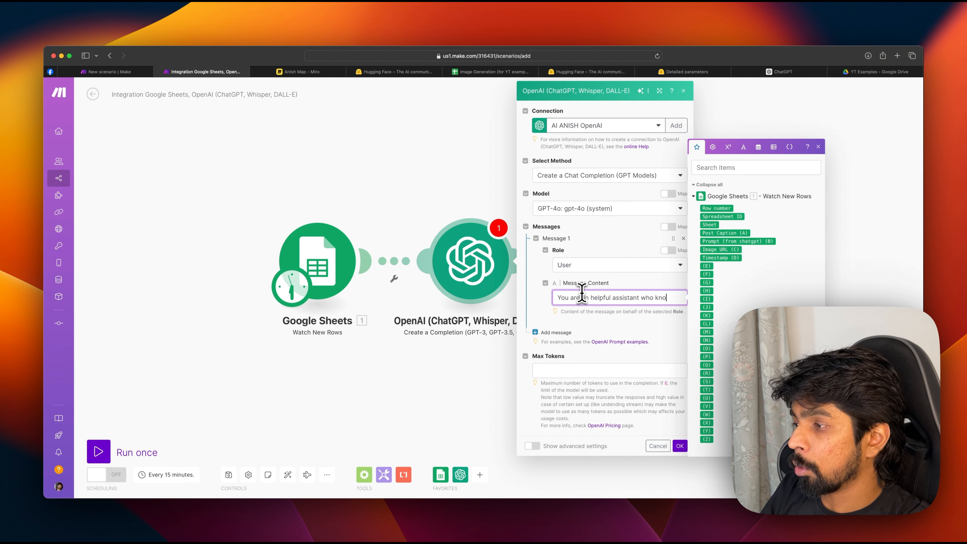
{"action": "type", "text": "can create amazing prompts for me to use"}
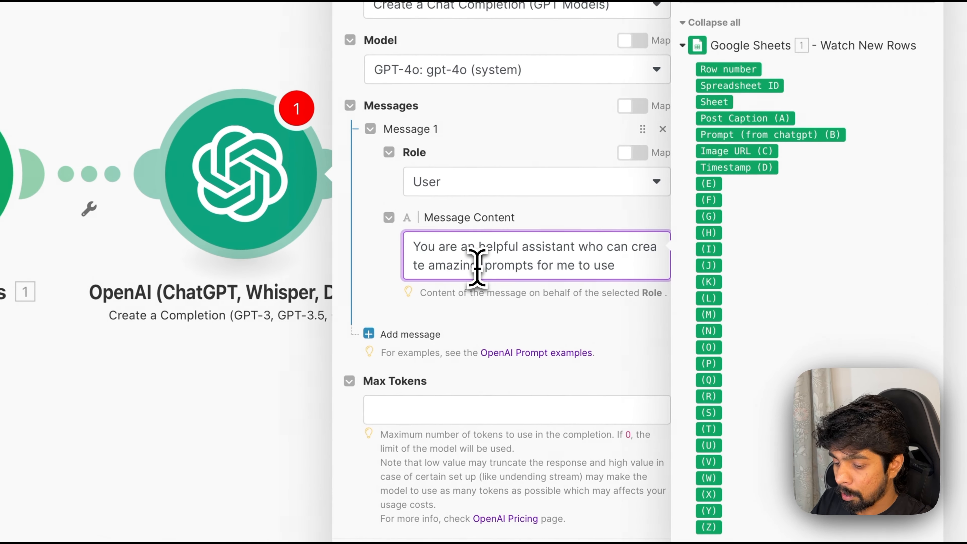
Insert "& perfect" before "prompts" in the first message's content
{"action": "left_click", "coordinate": [477, 266]}
{"action": "type", "text": "& perfect"}
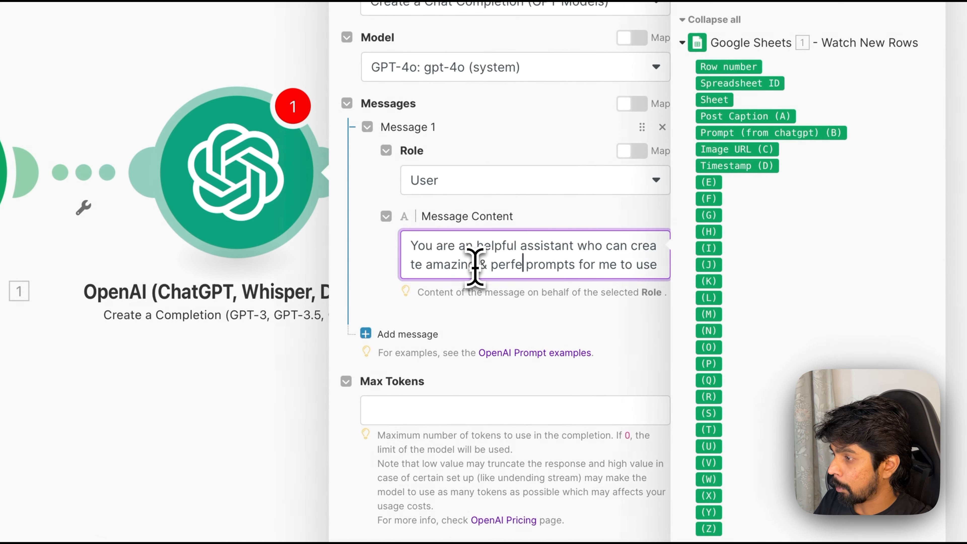
{"action": "key", "text": "Down"}
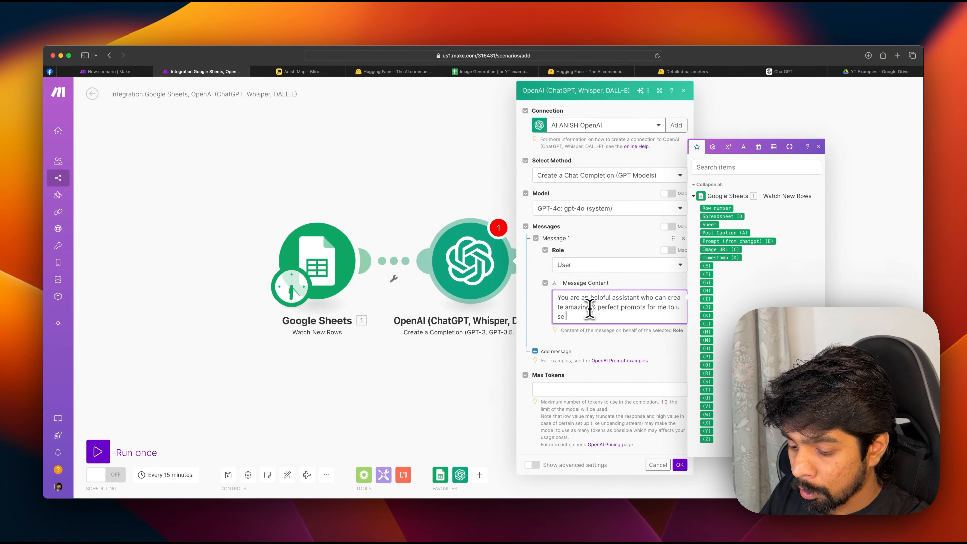
Continue message 1 with "with stable diffusion to generate social media posts. Avoid using human centric posts and try to keep it as simple as possible."
{"action": "type", "text": "with stable diffusion to generate social"}
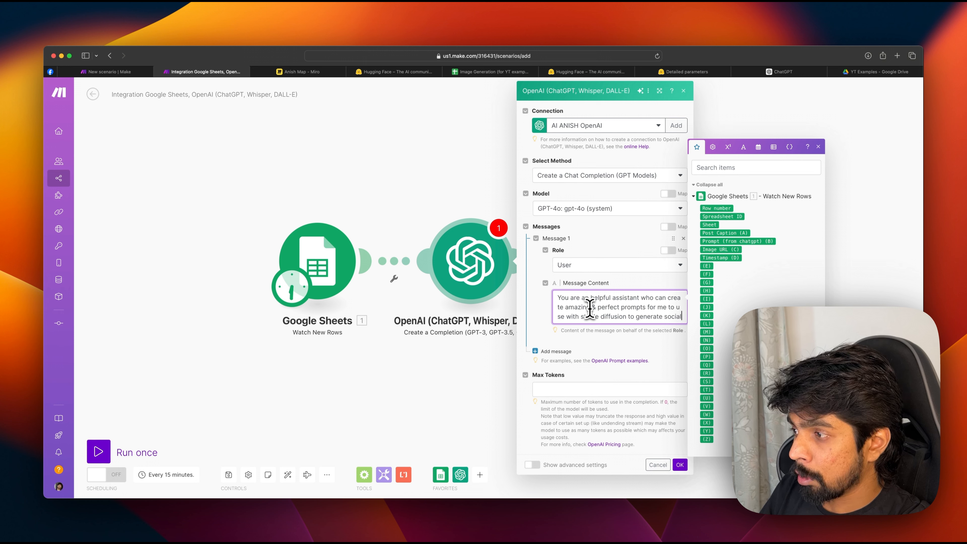
{"action": "type", "text": "media posts. Avoid using human"}
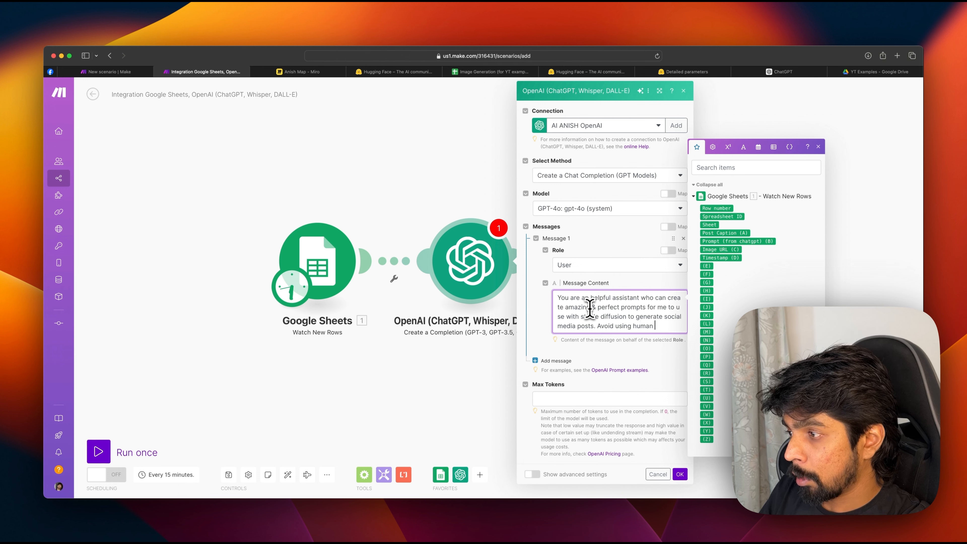
{"action": "type", "text": "centric posts"}
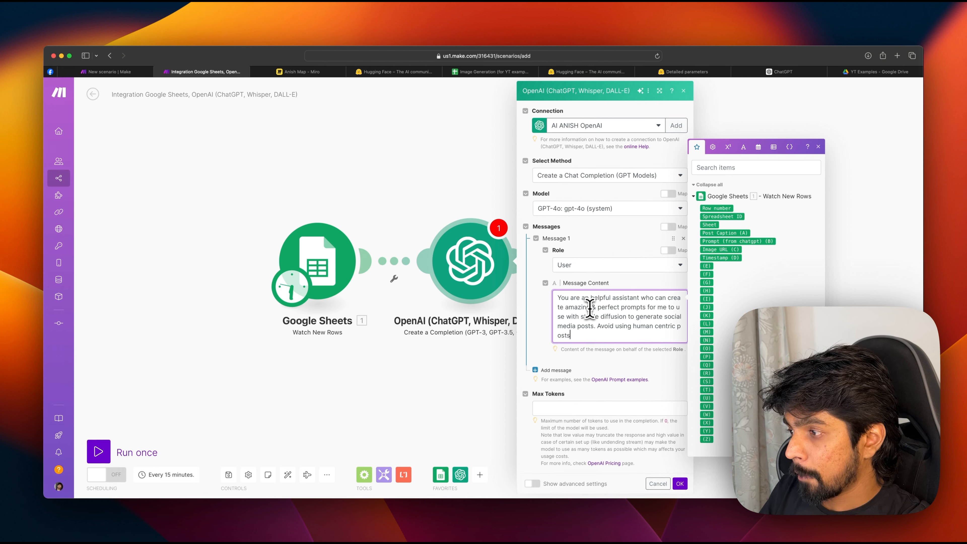
{"action": "type", "text": " and"}
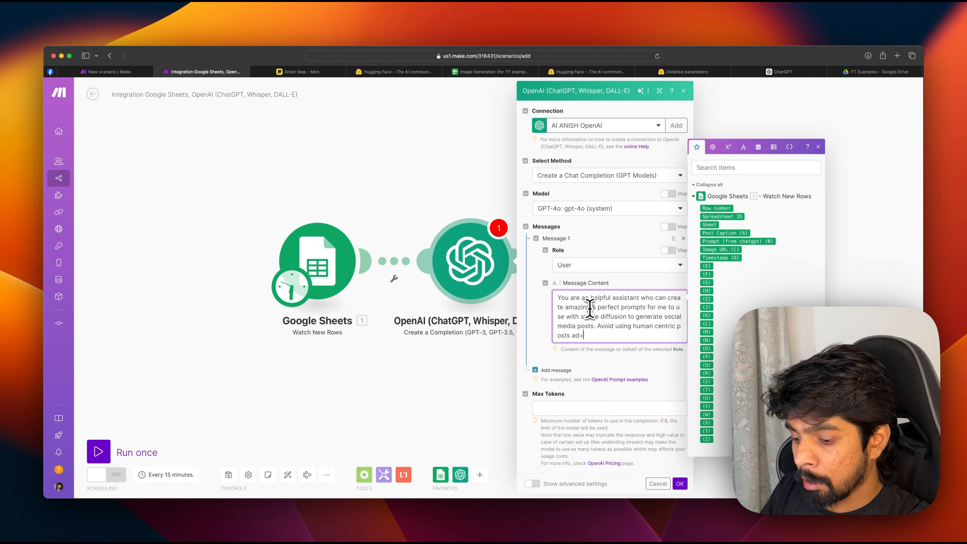
{"action": "type", "text": " try to keep"}
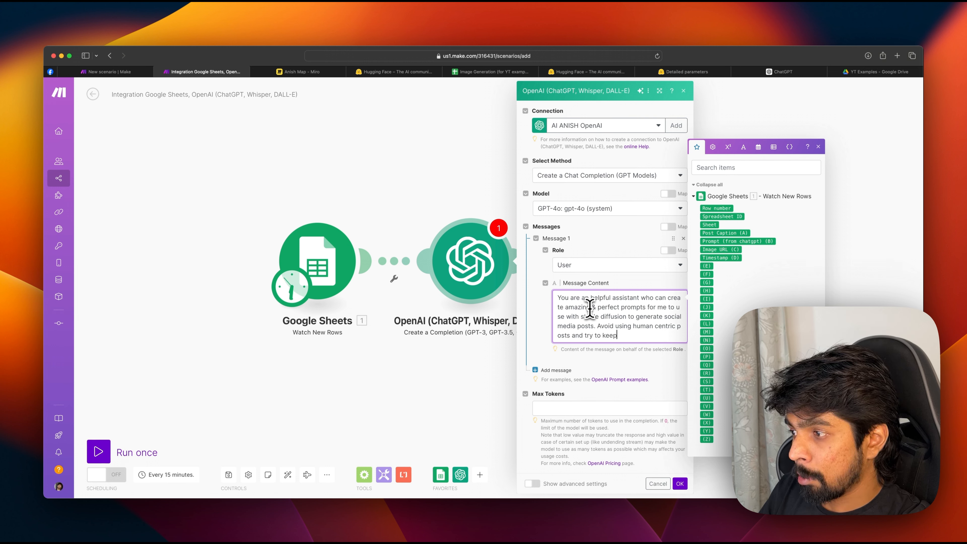
{"action": "type", "text": " it as simple as possible."}
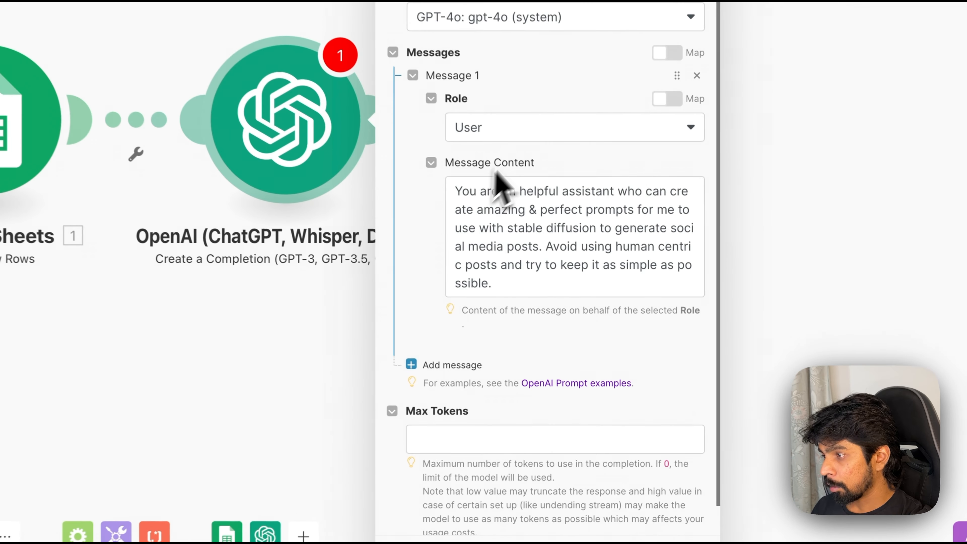
Add a second message with the System role and the content "Okay got it."
{"action": "left_click", "coordinate": [554, 379]}
{"action": "left_click", "coordinate": [482, 417]}
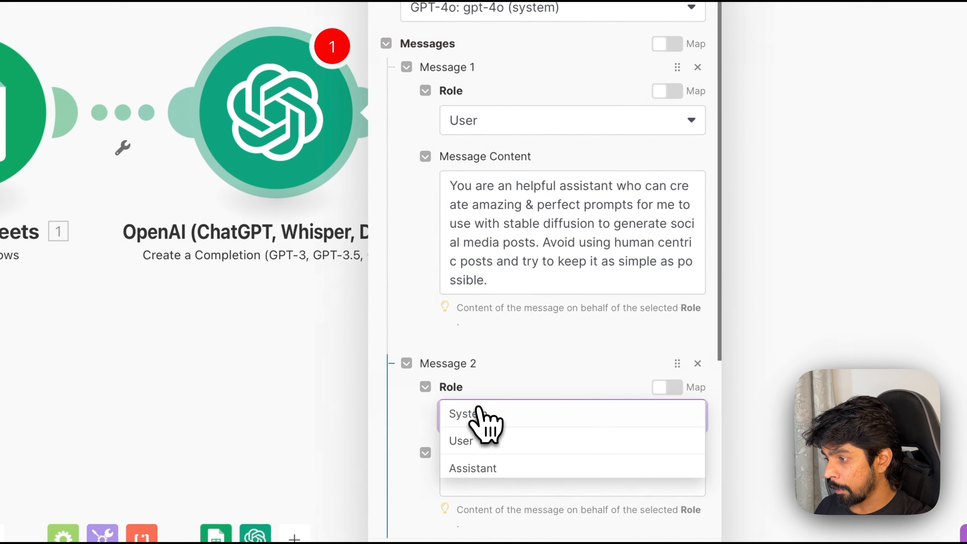
{"action": "left_click", "coordinate": [488, 421]}
{"action": "scroll", "coordinate": [466, 396], "scroll_direction": "down", "scroll_amount": 5}
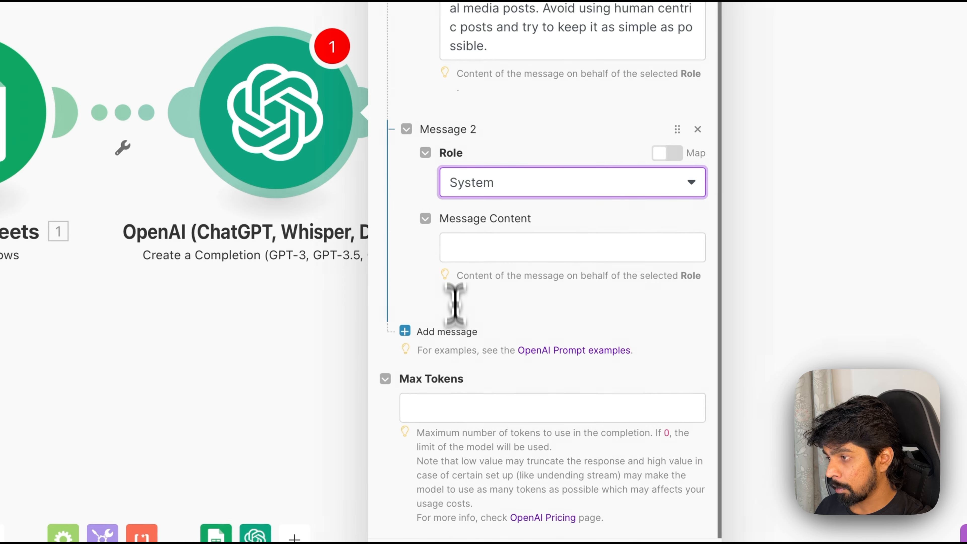
{"action": "left_click", "coordinate": [456, 255]}
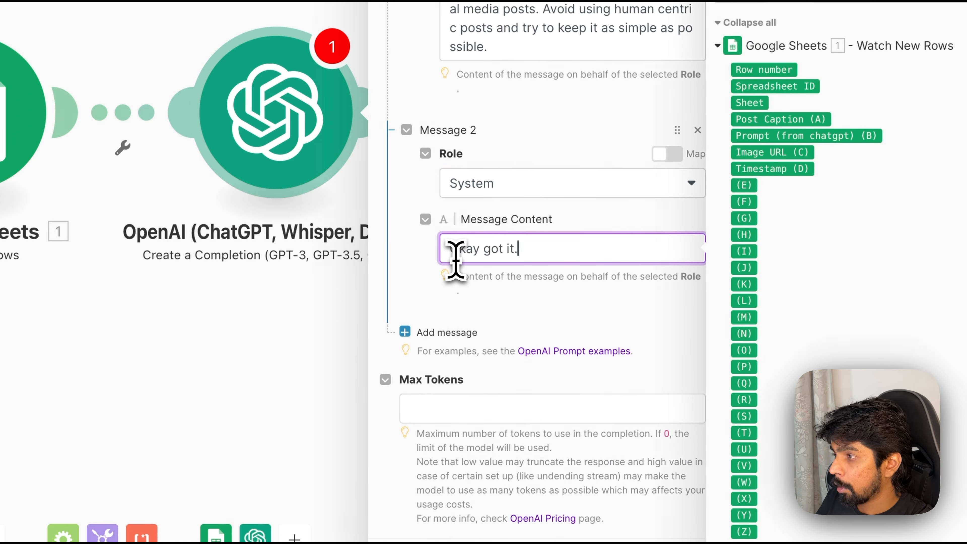
Append to message 1 "I will provide you the caption for the post and using that prepare a simple yet working prompt."
{"action": "left_click", "coordinate": [536, 53]}
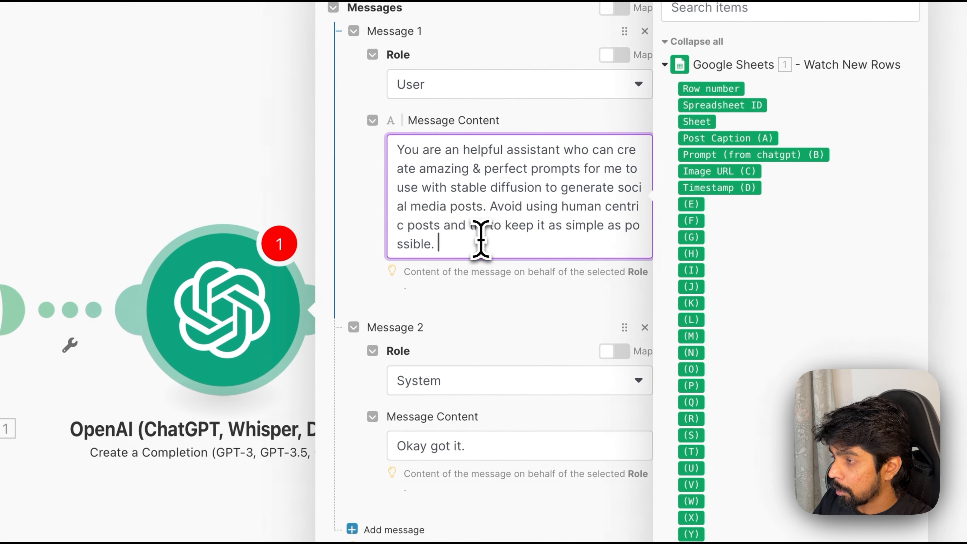
{"action": "type", "text": "With"}
{"action": "key", "text": "BackSpace"}
{"action": "key", "text": "BackSpace"}
{"action": "key", "text": "BackSpace"}
{"action": "key", "text": "BackSpace"}
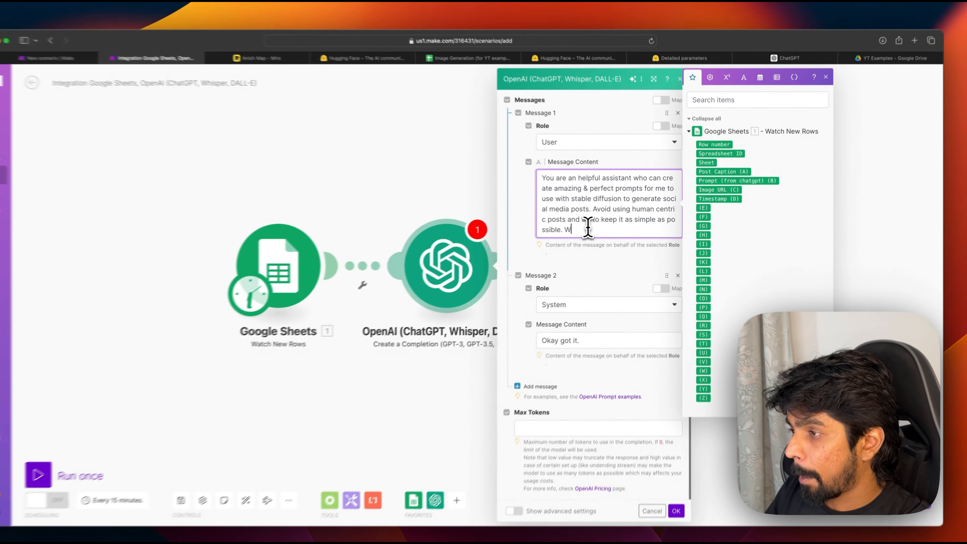
{"action": "type", "text": "Please"}
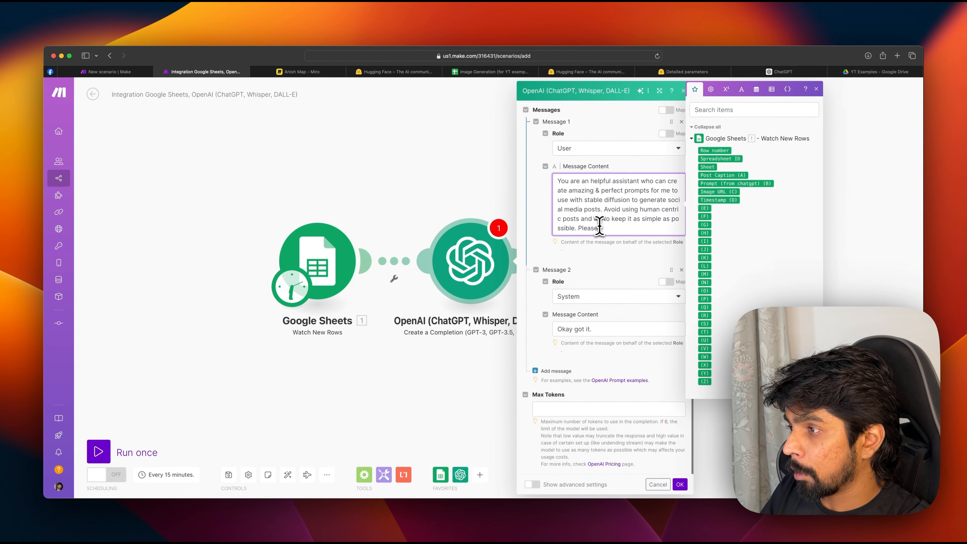
{"action": "type", "text": "provi"}
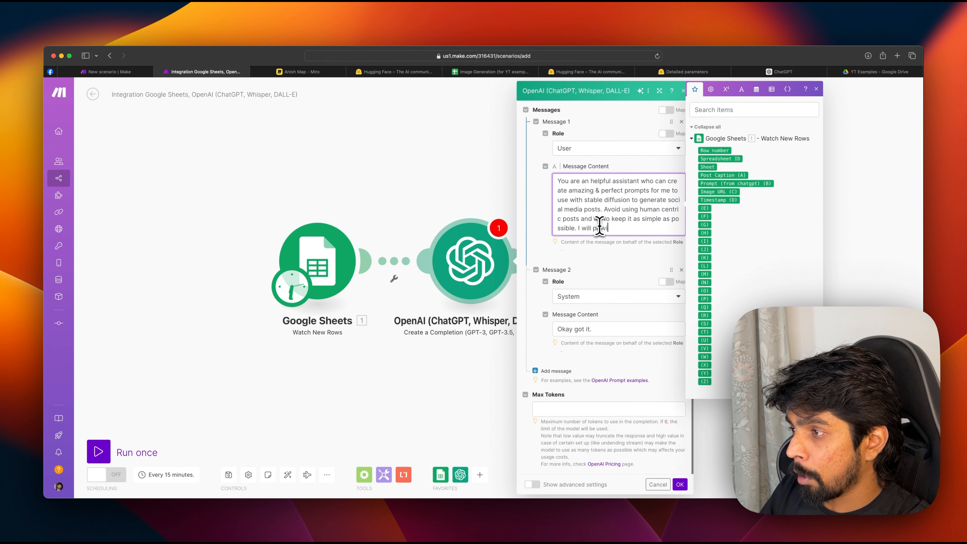
{"action": "type", "text": "de you the caption f"}
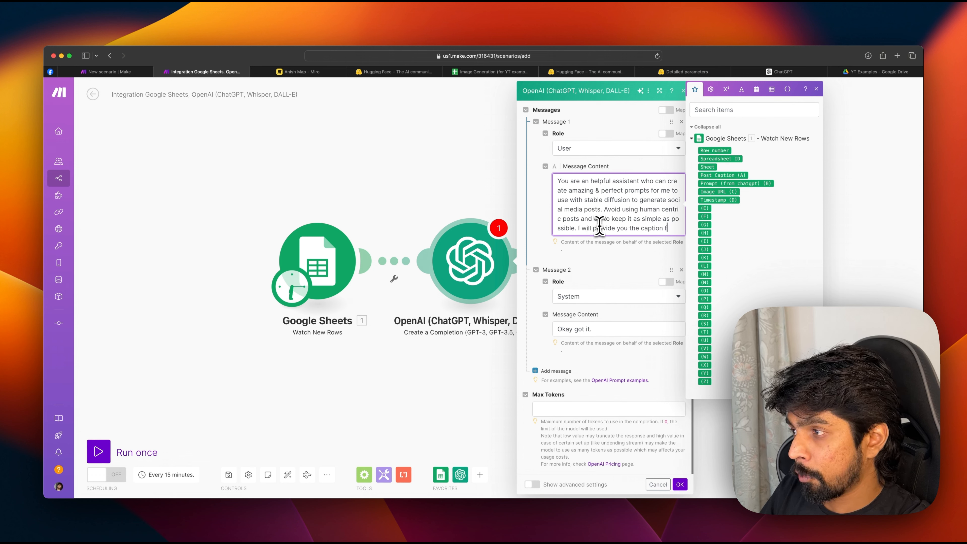
{"action": "type", "text": "or the opst and using that prepare a simp"}
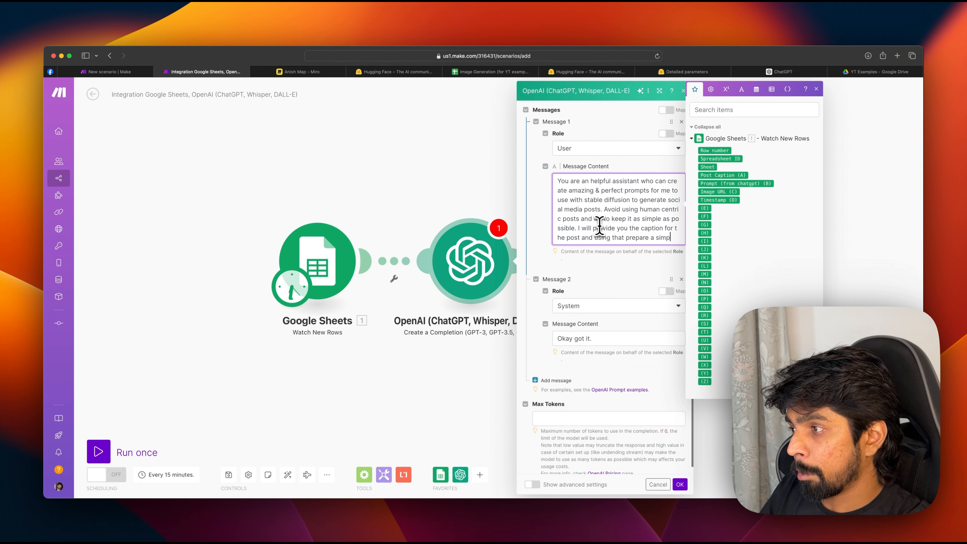
{"action": "type", "text": "le yet working pr"}
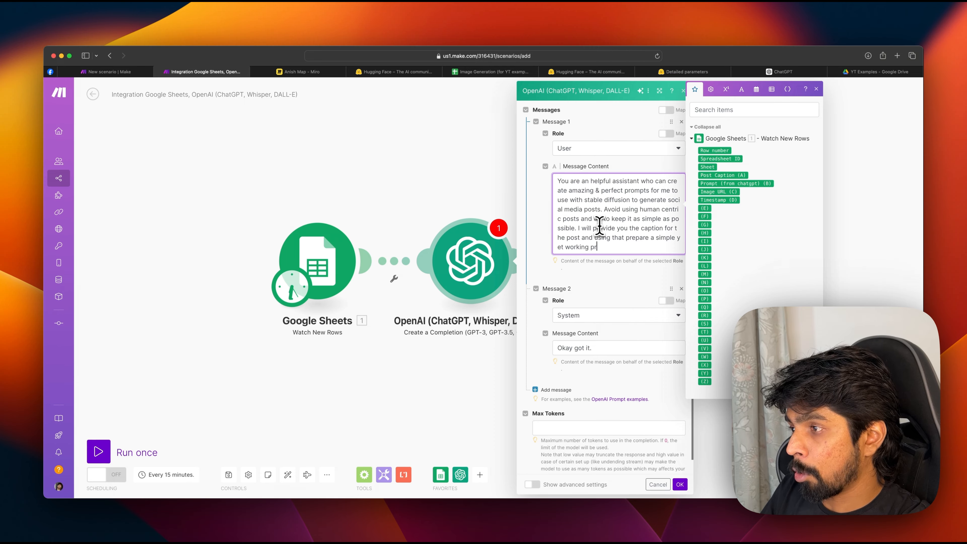
{"action": "type", "text": "ompt."}
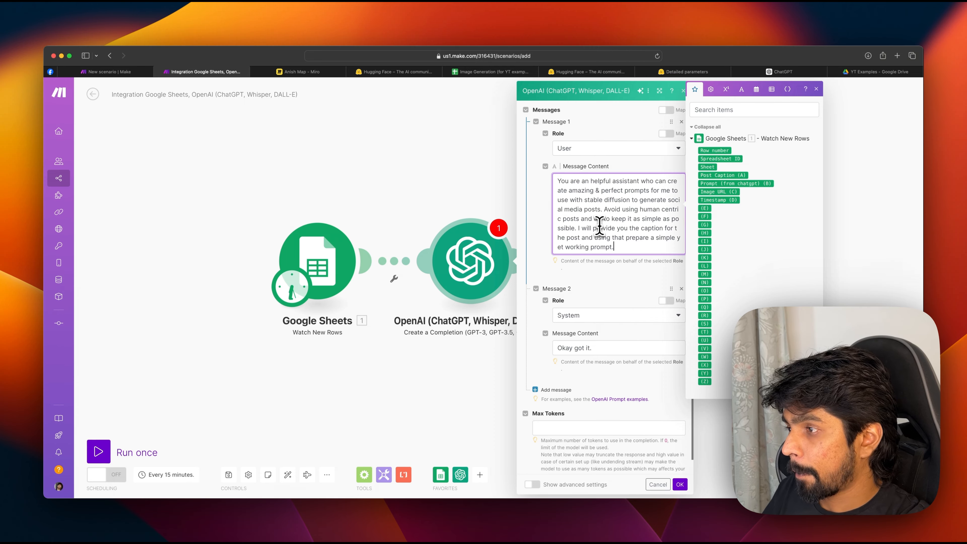
Append "Please provide the prompt with an example." to the content of message 2
{"action": "left_click", "coordinate": [594, 347]}
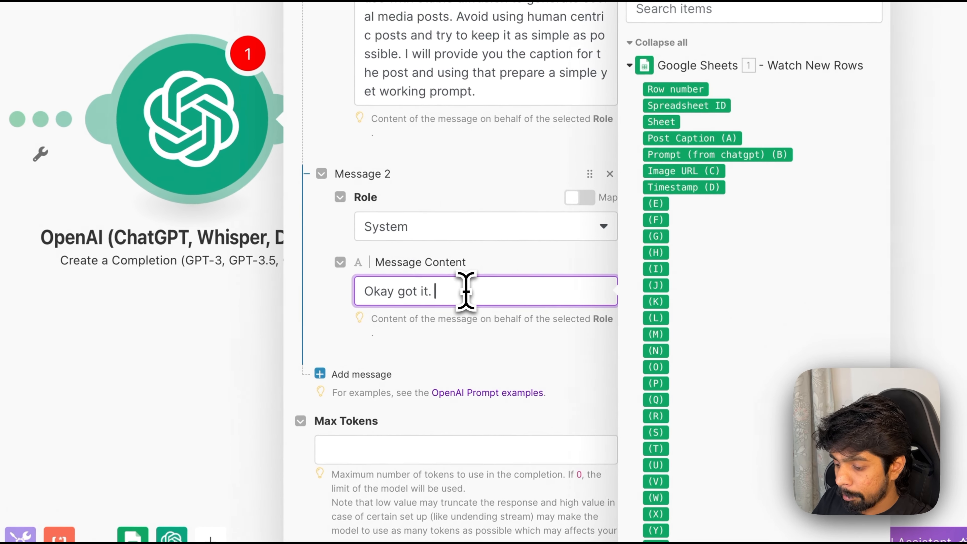
{"action": "type", "text": "Please provide the prompt"}
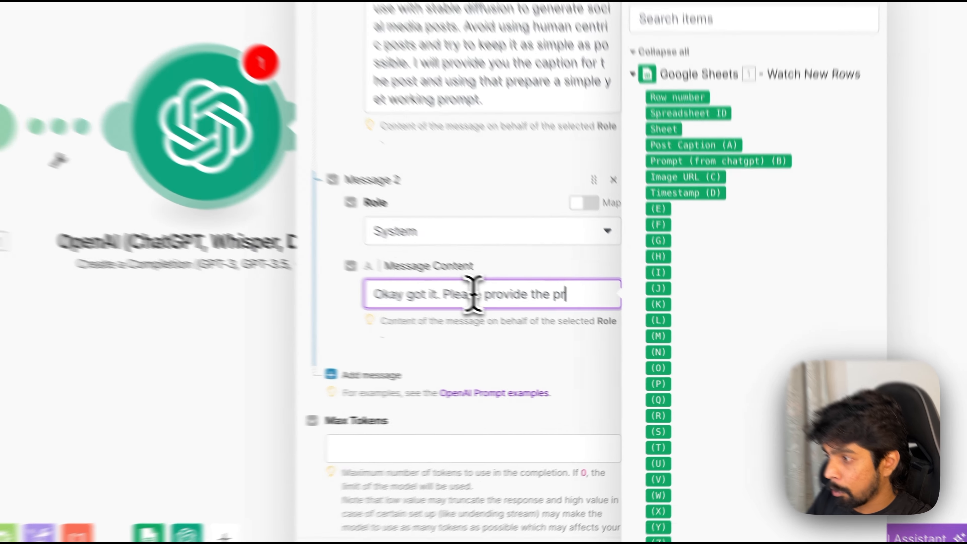
{"action": "type", "text": " with an x"}
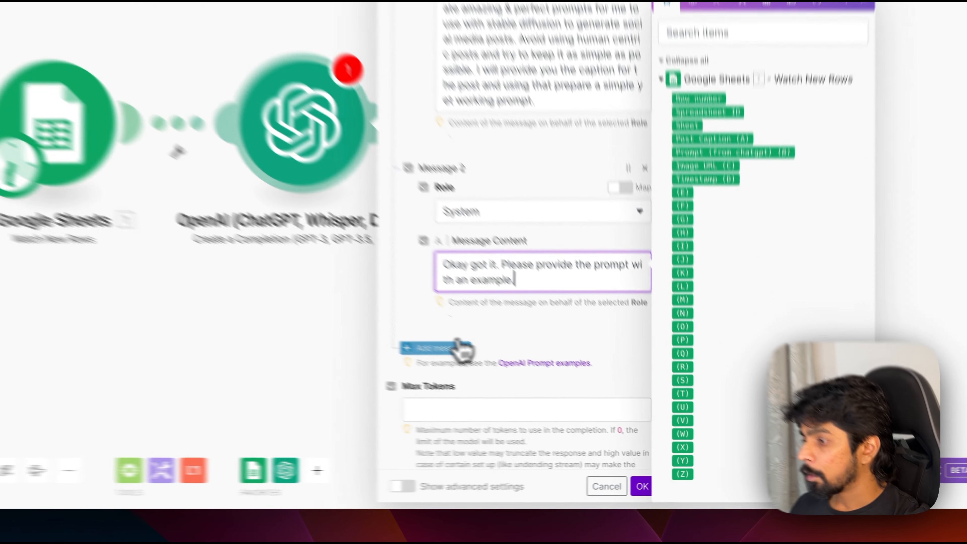
Add a third message to the completion and set its role to User
{"action": "left_click", "coordinate": [550, 399]}
{"action": "left_click", "coordinate": [421, 367]}
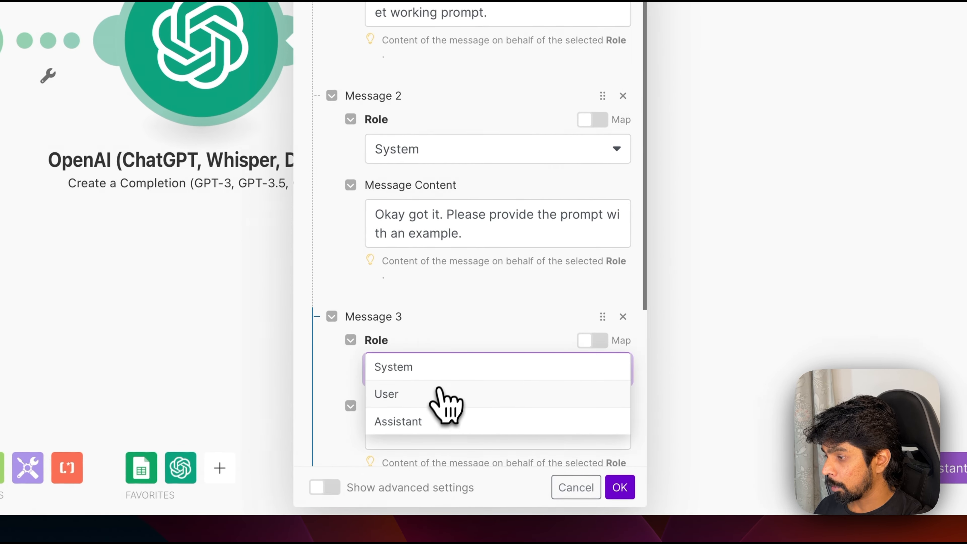
{"action": "left_click", "coordinate": [447, 393]}
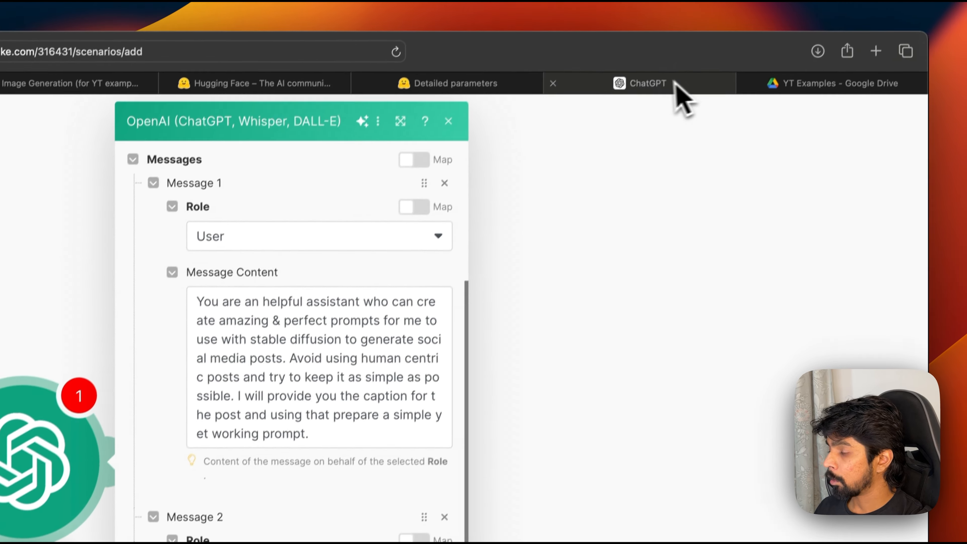
Switch to the ChatGPT Christmas caption chat and send "give one more similar one for independence day"
{"action": "left_click", "coordinate": [675, 87]}
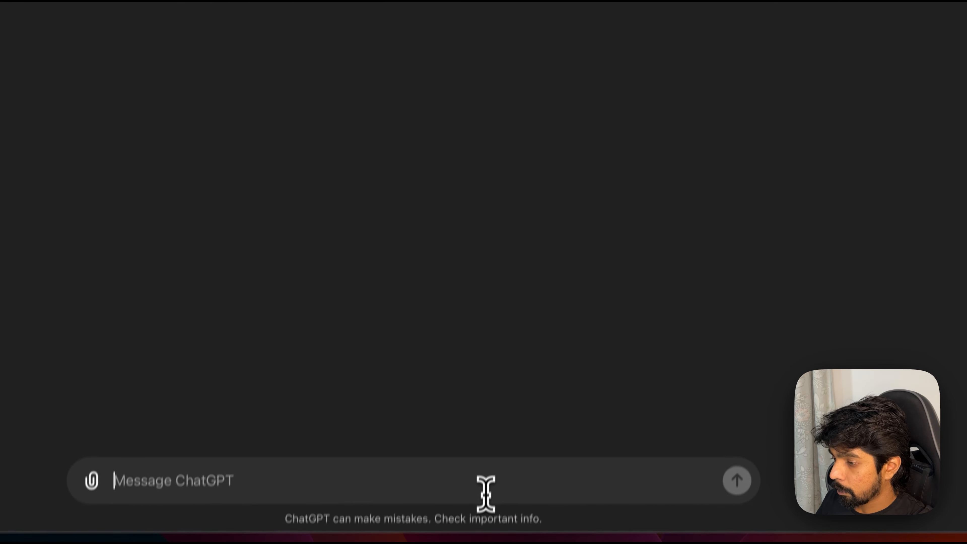
{"action": "type", "text": "give one more similar "}
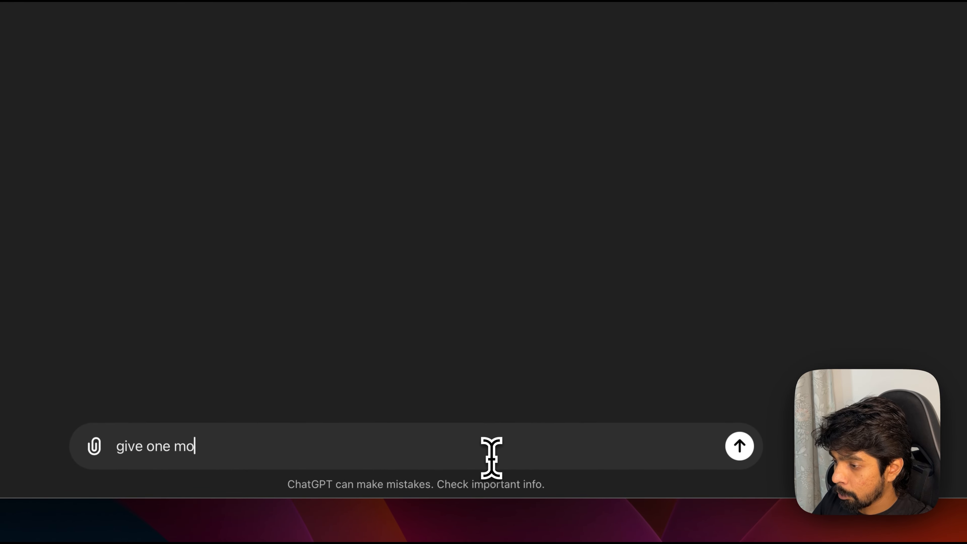
{"action": "type", "text": "one for "}
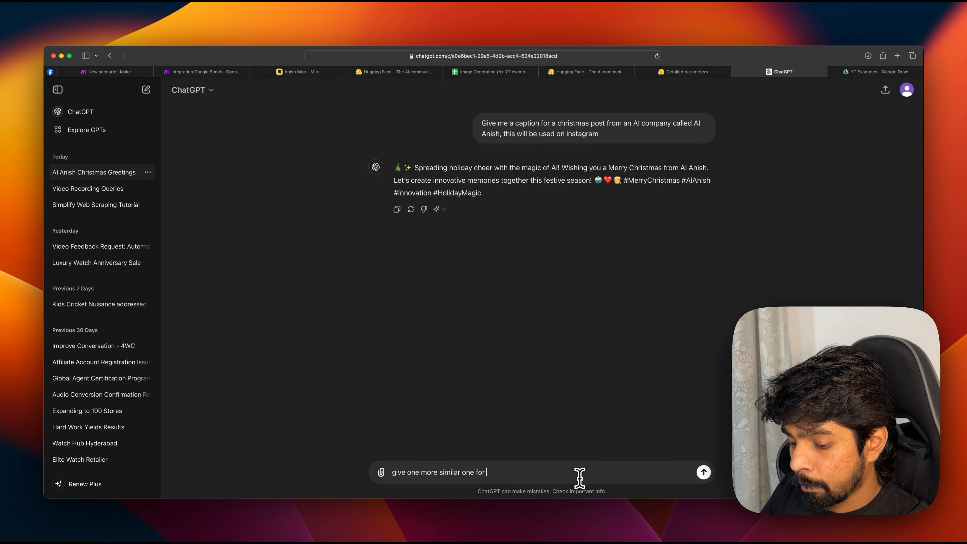
{"action": "type", "text": "independence day"}
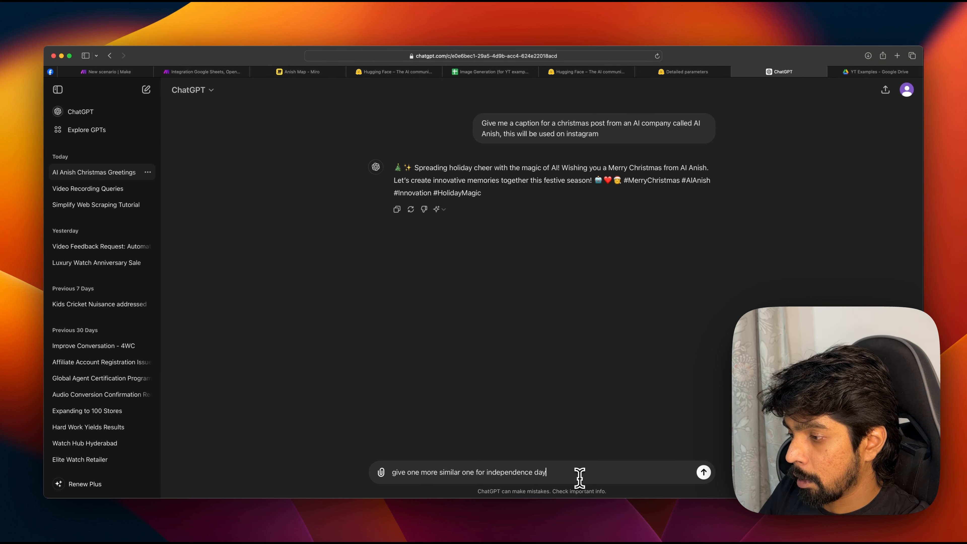
{"action": "key", "text": "Return"}
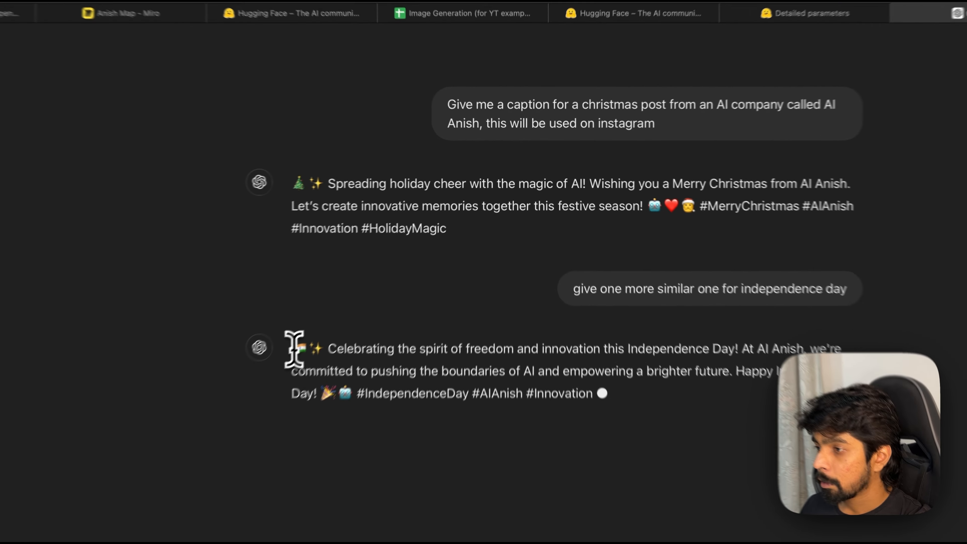
Copy the whole generated Independence Day caption and return to the OpenAI module settings in Make
{"action": "left_click_drag", "start_coordinate": [398, 261], "coordinate": [637, 286]}
{"action": "key", "text": "super+c"}
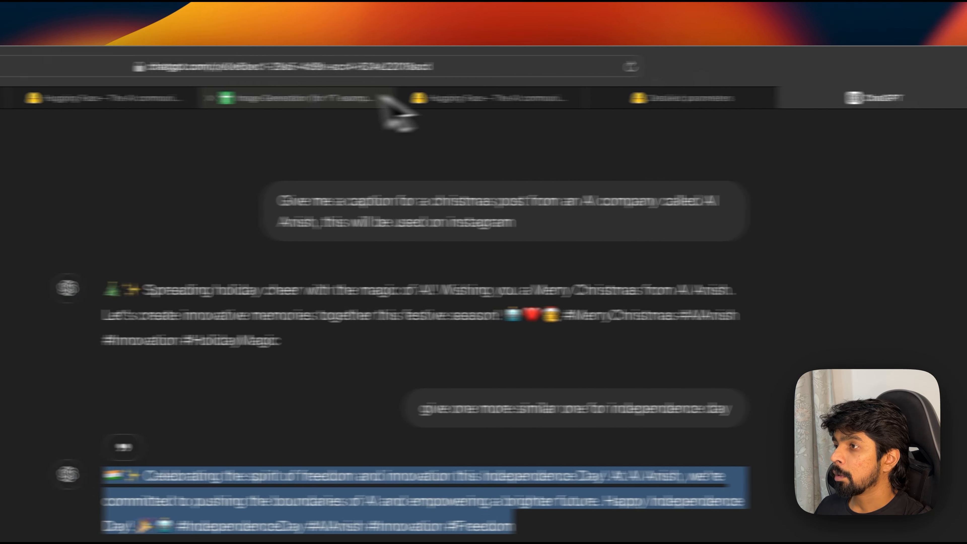
{"action": "left_click", "coordinate": [319, 98]}
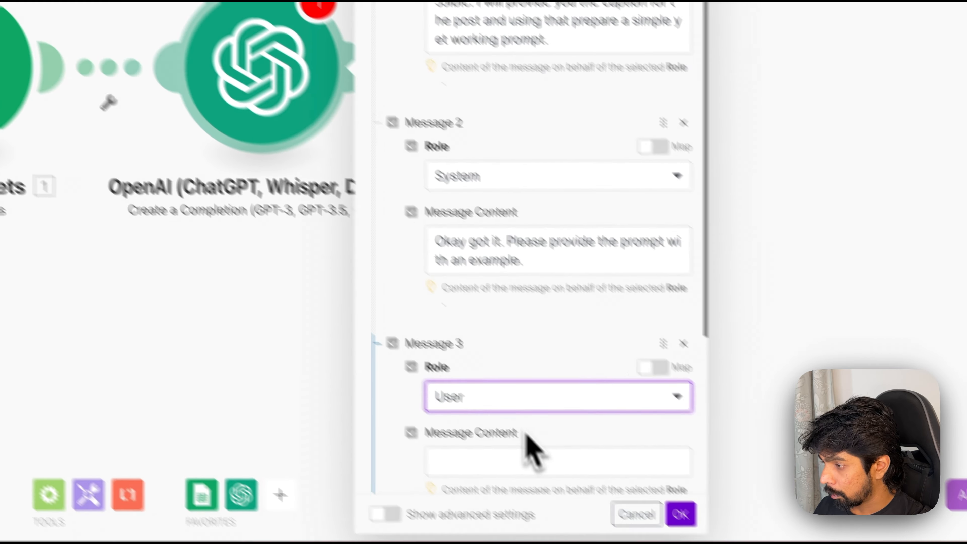
Start message 3's content with "Here is the caption - " followed by the copied Independence Day caption in quotation marks
{"action": "left_click", "coordinate": [533, 458]}
{"action": "scroll", "coordinate": [502, 355], "scroll_direction": "down", "scroll_amount": 5}
{"action": "type", "text": "Here is the prompt"}
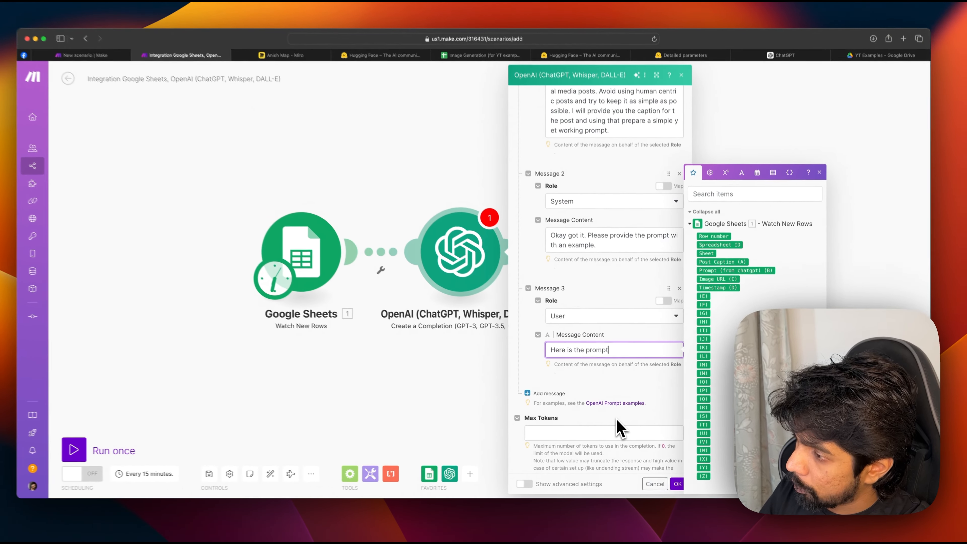
{"action": "key", "text": "BackSpace"}
{"action": "key", "text": "BackSpace"}
{"action": "key", "text": "BackSpace"}
{"action": "type", "text": "caption - \""}
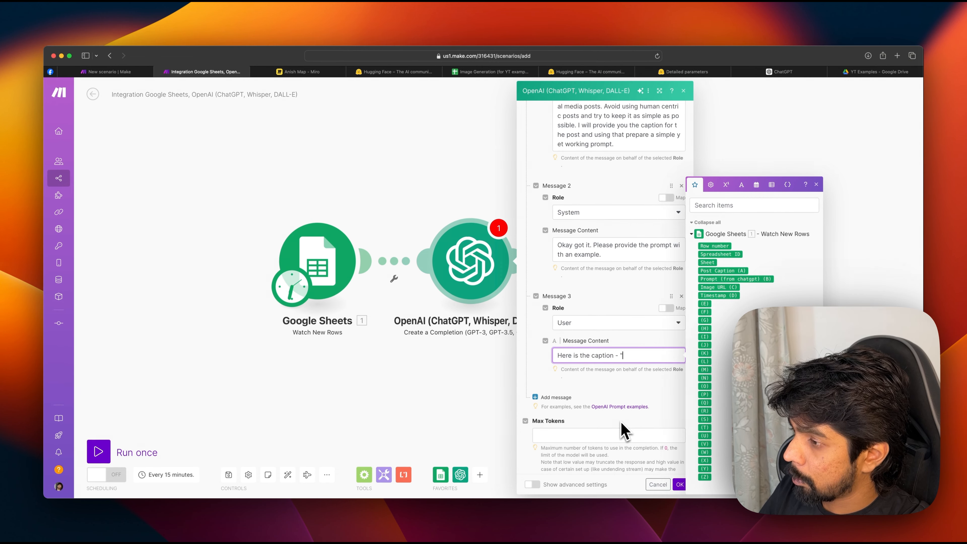
{"action": "key", "text": "super+v"}
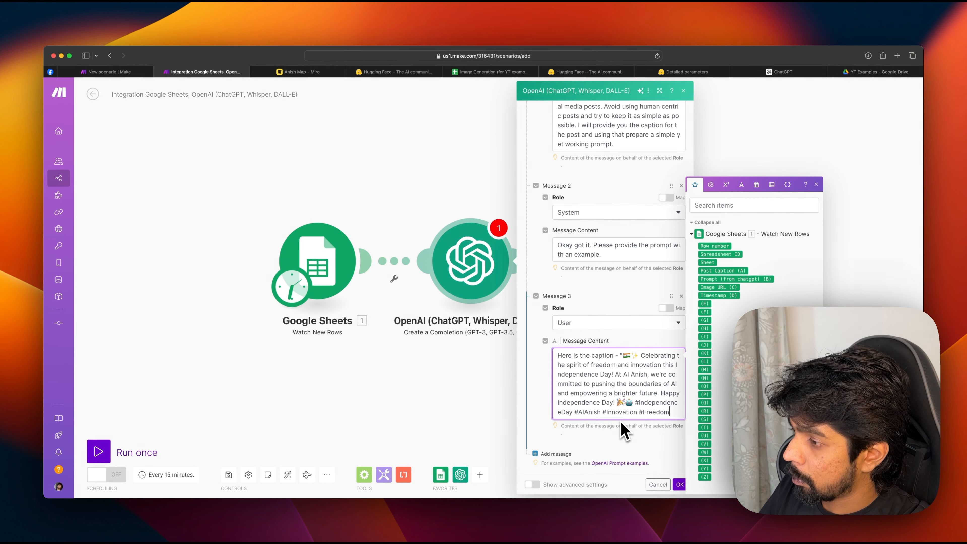
Below the caption, add "Example prompt that I think is relevant - " followed by "Indian flag, DSLR, looks bright, high quality,"
{"action": "key", "text": "Return"}
{"action": "key", "text": "Return"}
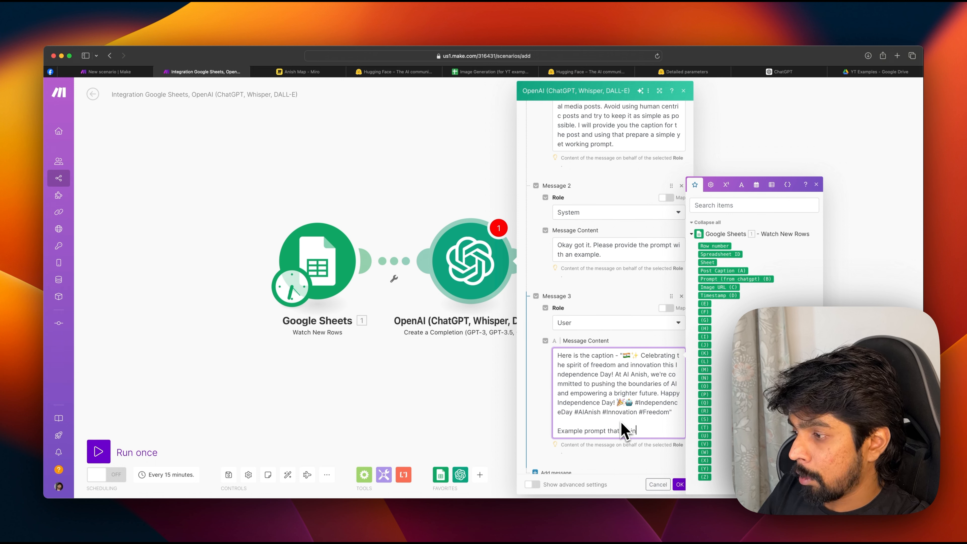
{"action": "type", "text": "vant "}
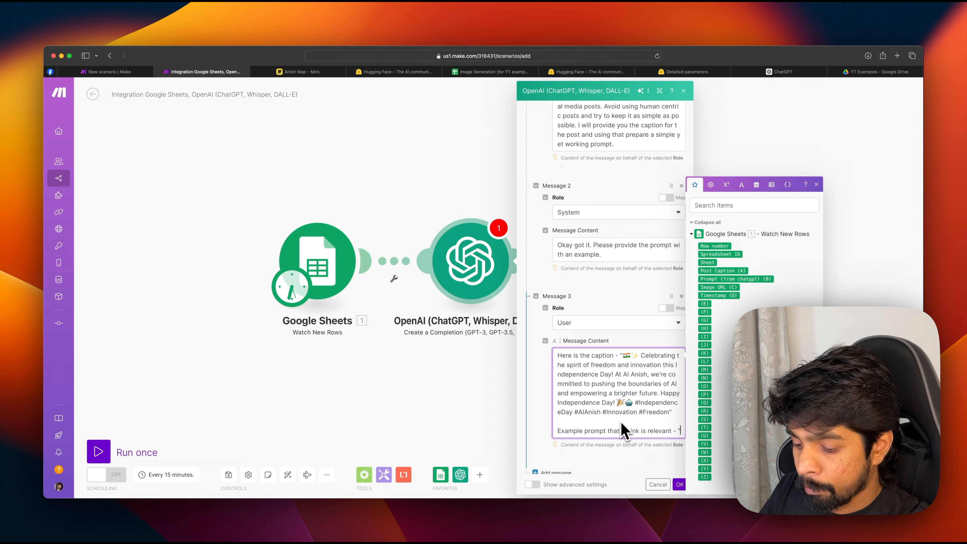
{"action": "type", "text": "- \""}
{"action": "key", "text": "Return"}
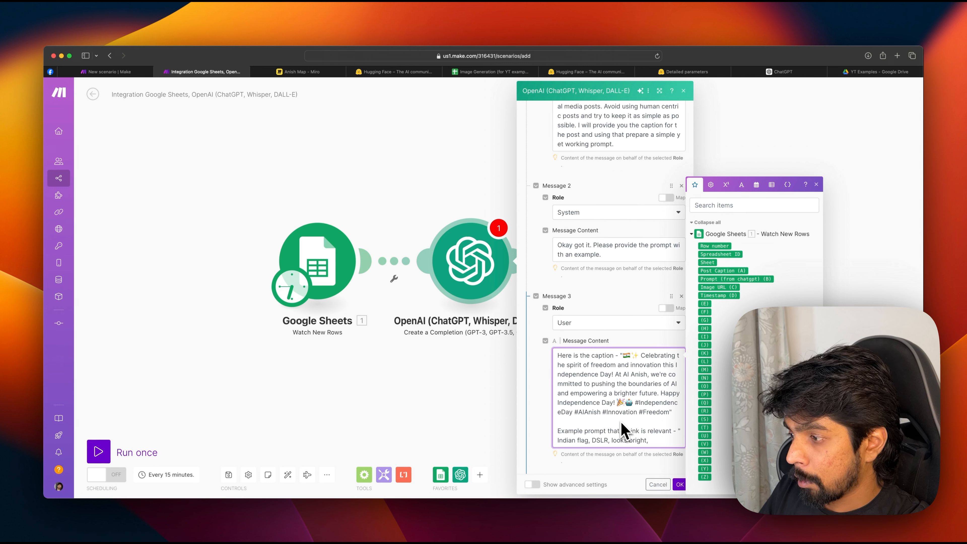
{"action": "type", "text": "ity,"}
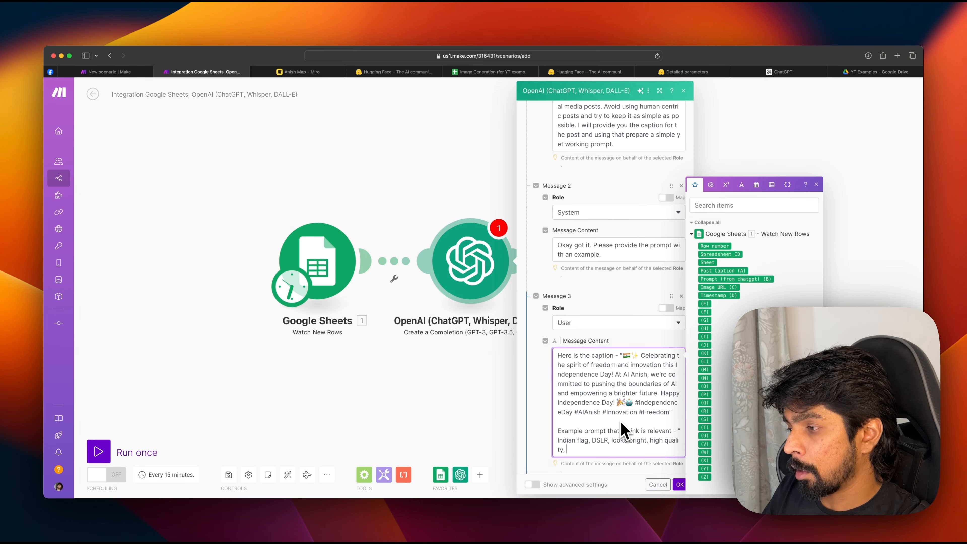
Remove "looks bright" from the example prompt in message 3 and append "abstract" at its end
{"action": "left_click_drag", "start_coordinate": [612, 440], "coordinate": [636, 441]}
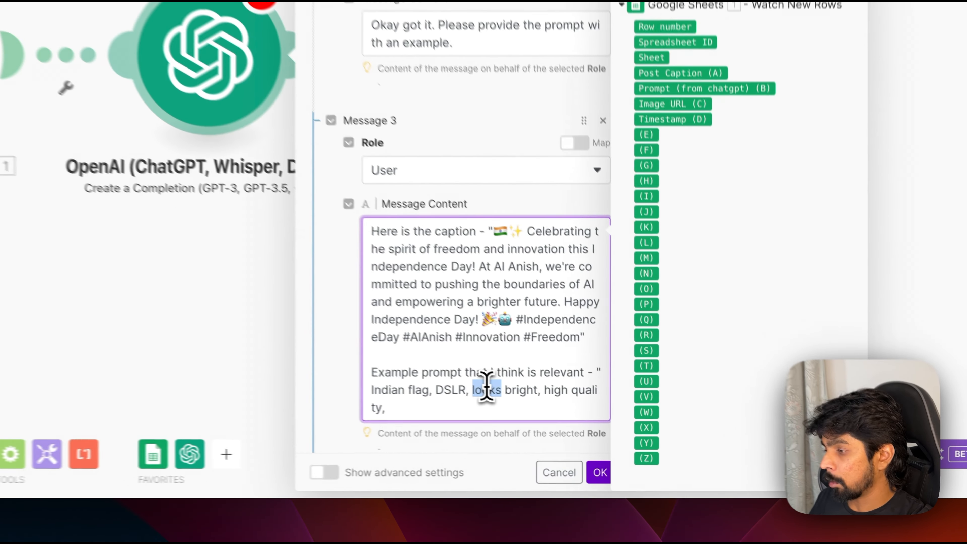
{"action": "key", "text": "BackSpace"}
{"action": "key", "text": "BackSpace"}
{"action": "key", "text": "BackSpace"}
{"action": "key", "text": "super+Right"}
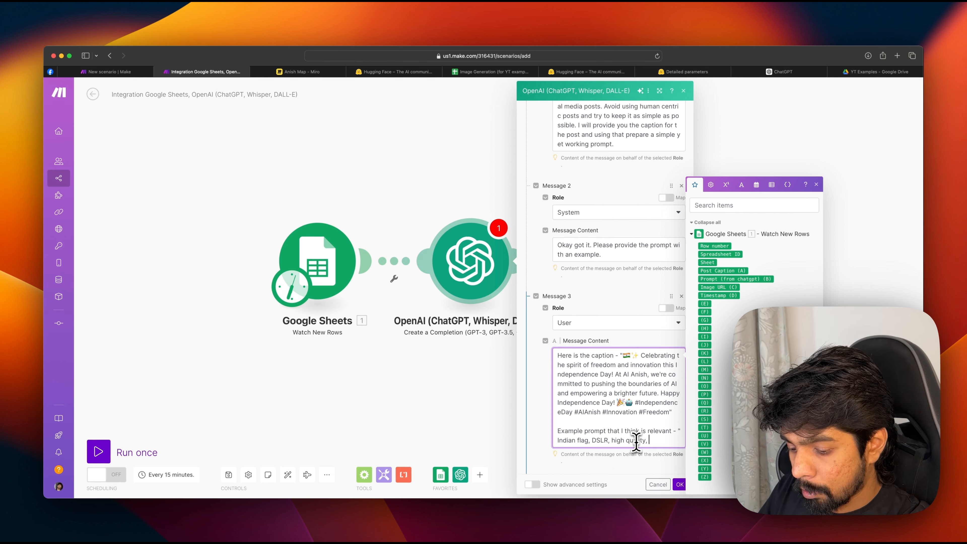
{"action": "type", "text": "abstract"}
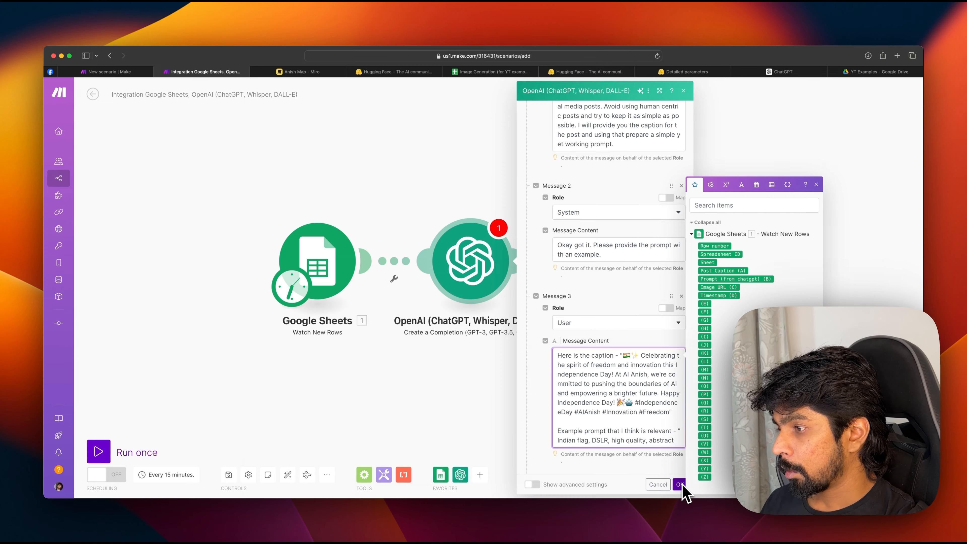
Add a fourth message to the OpenAI module and delete the example prompt paragraph from Message 3's content
{"action": "scroll", "coordinate": [615, 438], "scroll_direction": "down", "scroll_amount": 3}
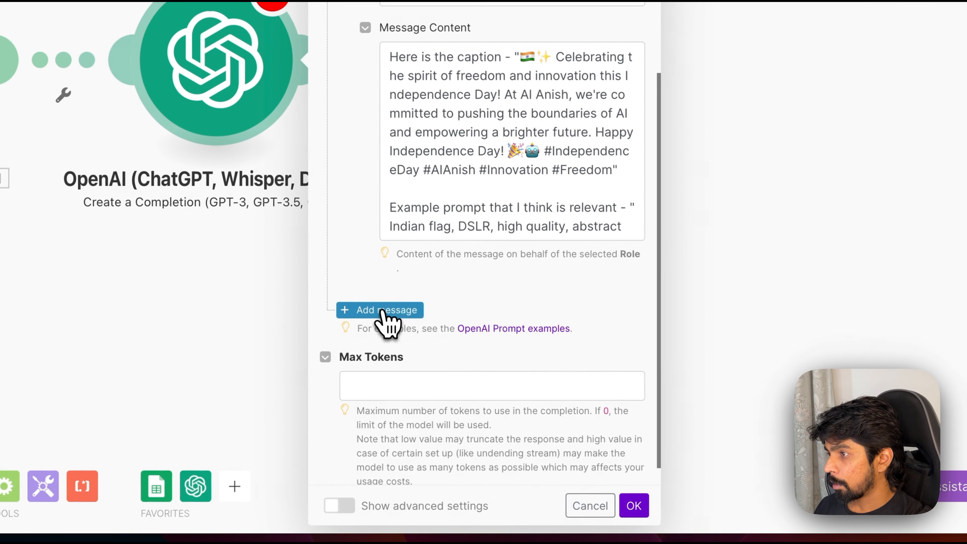
{"action": "left_click", "coordinate": [456, 343]}
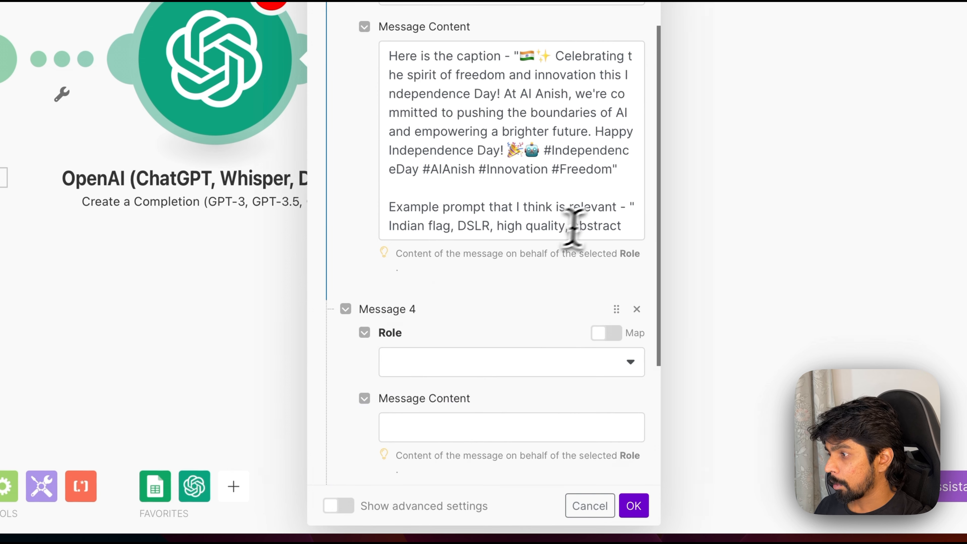
{"action": "left_click_drag", "start_coordinate": [622, 224], "coordinate": [388, 224]}
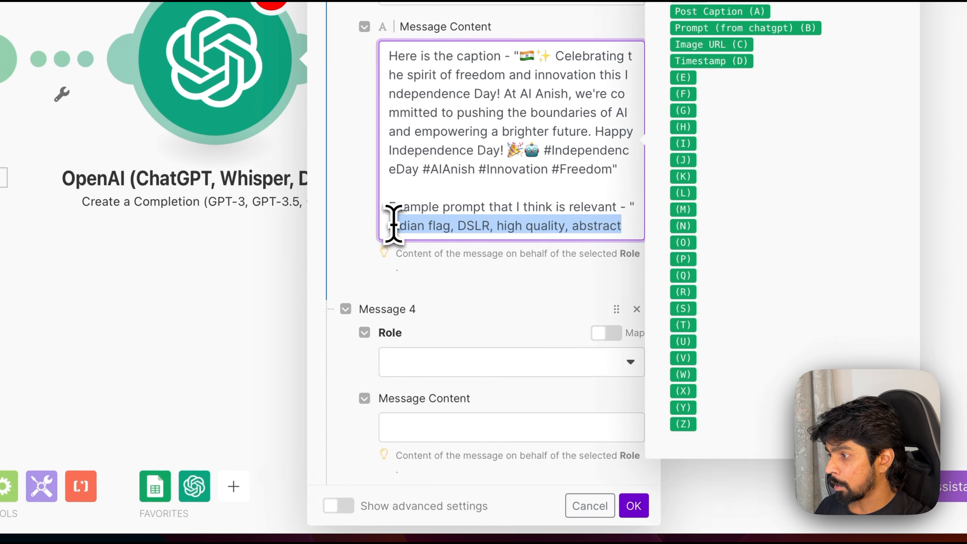
{"action": "key", "text": "BackSpace"}
{"action": "left_click_drag", "start_coordinate": [390, 207], "coordinate": [400, 220]}
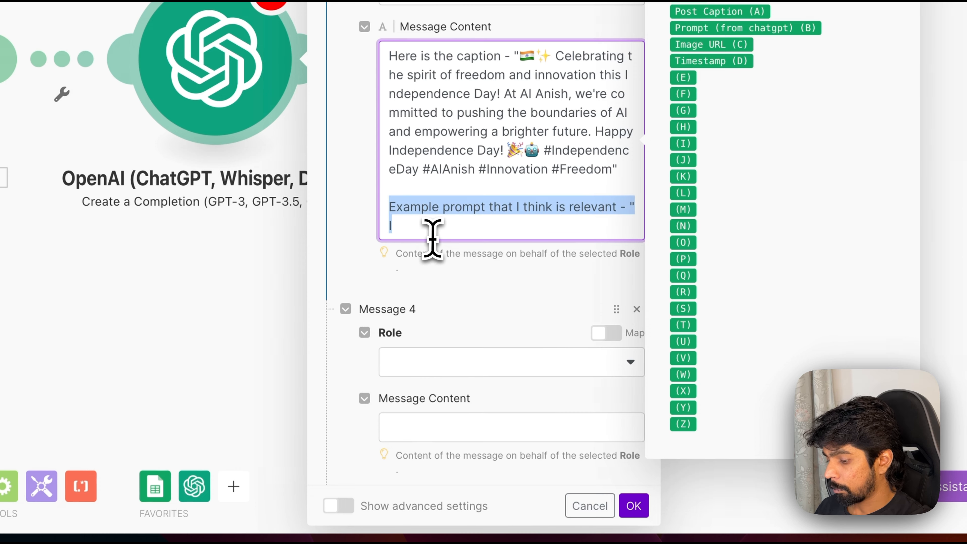
{"action": "key", "text": "BackSpace"}
{"action": "key", "text": "BackSpace"}
{"action": "key", "text": "BackSpace"}
Set the role of Message 4 to System and open its message content for editing
{"action": "left_click", "coordinate": [418, 309]}
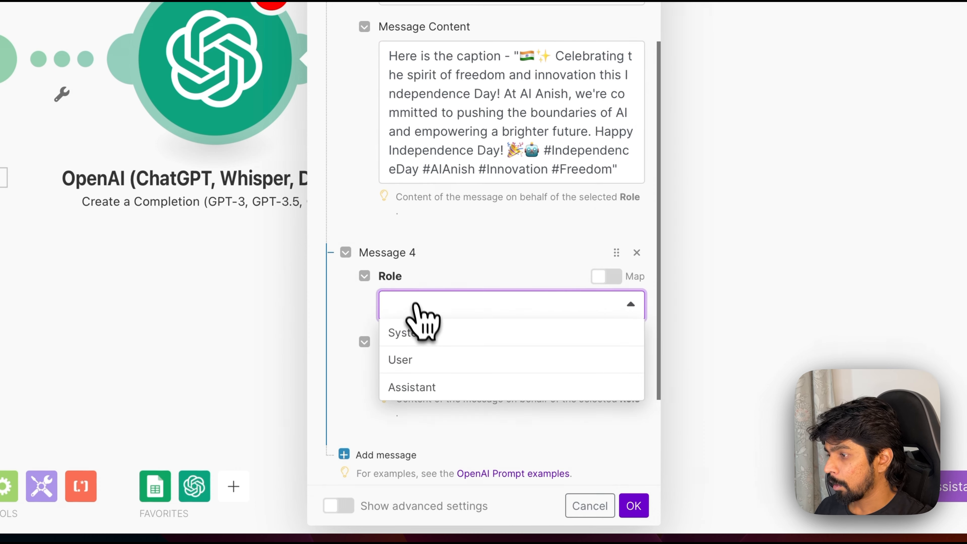
{"action": "left_click", "coordinate": [419, 332]}
{"action": "left_click", "coordinate": [432, 371]}
{"action": "scroll", "coordinate": [430, 265], "scroll_direction": "down", "scroll_amount": 5}
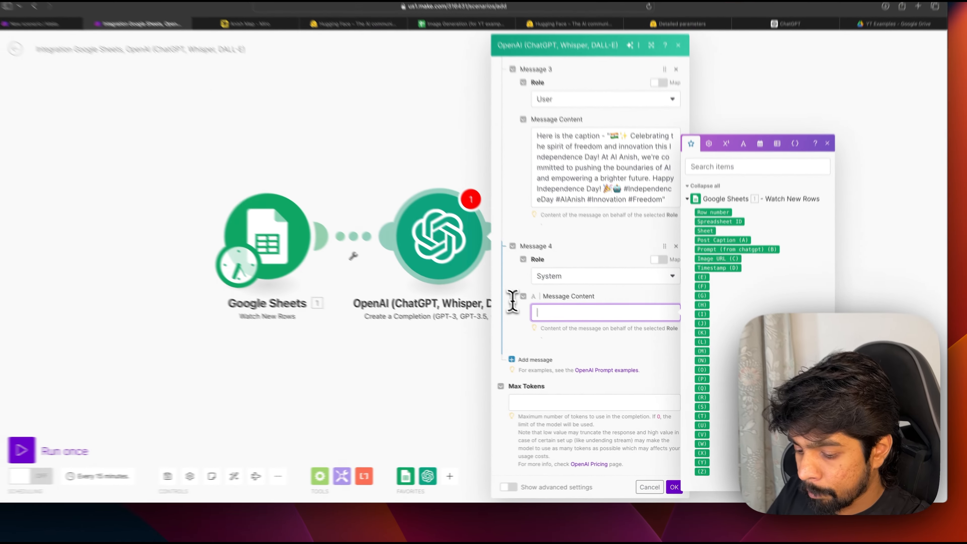
Complete the prompt "Indian flag, DSLR, high quality, abstract" in Message 4's content, copy it and clear the field
{"action": "type", "text": "P"}
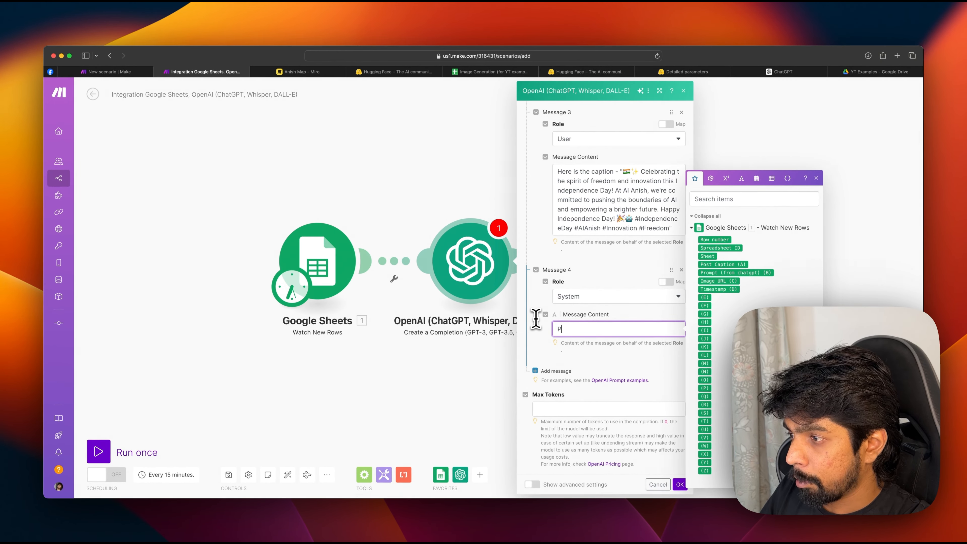
{"action": "key", "text": "super+v"}
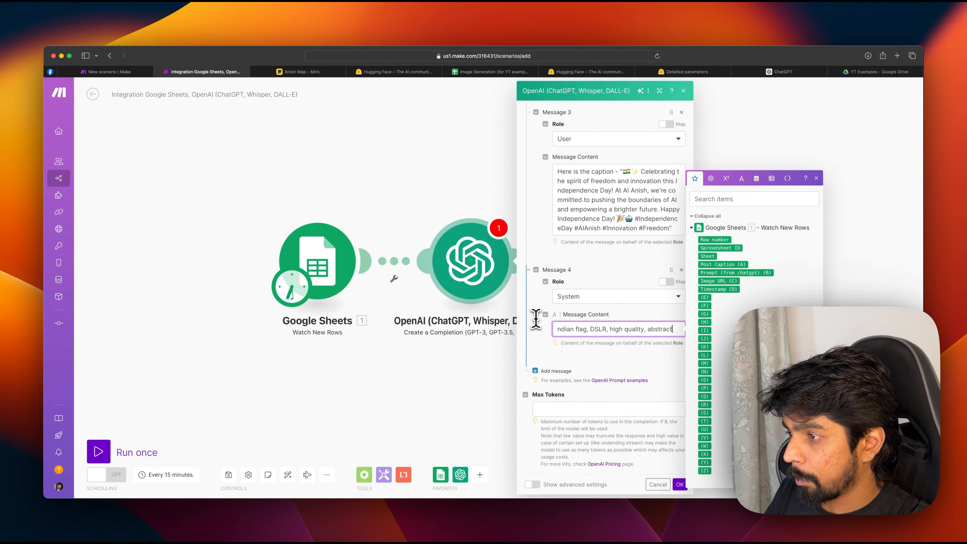
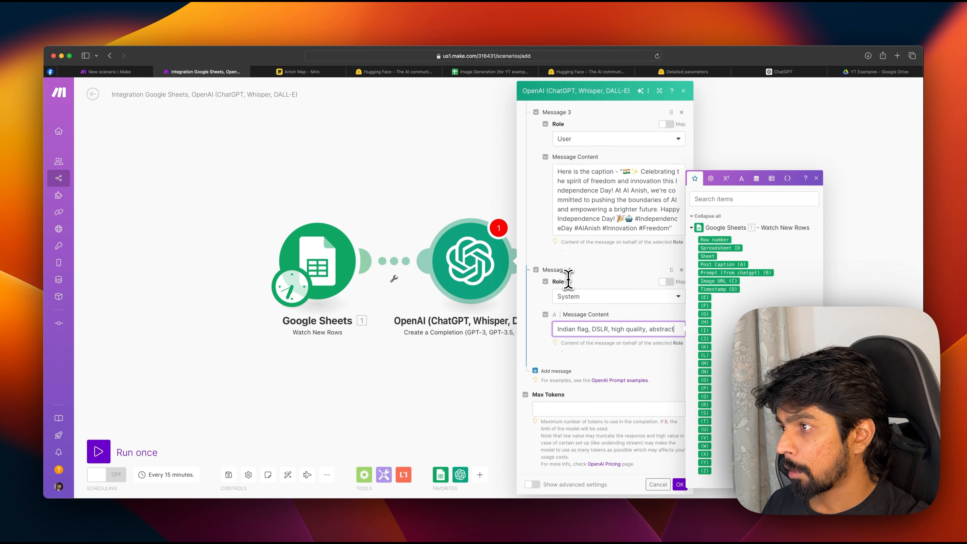
{"action": "key", "text": "super+a"}
{"action": "key", "text": "super+c"}
{"action": "key", "text": "BackSpace"}
Reword Message 3 to "Here is the example caption" and append 'Here is the example prompt - "Indian flag, DSLR, high quality, abstract"'
{"action": "left_click", "coordinate": [590, 175]}
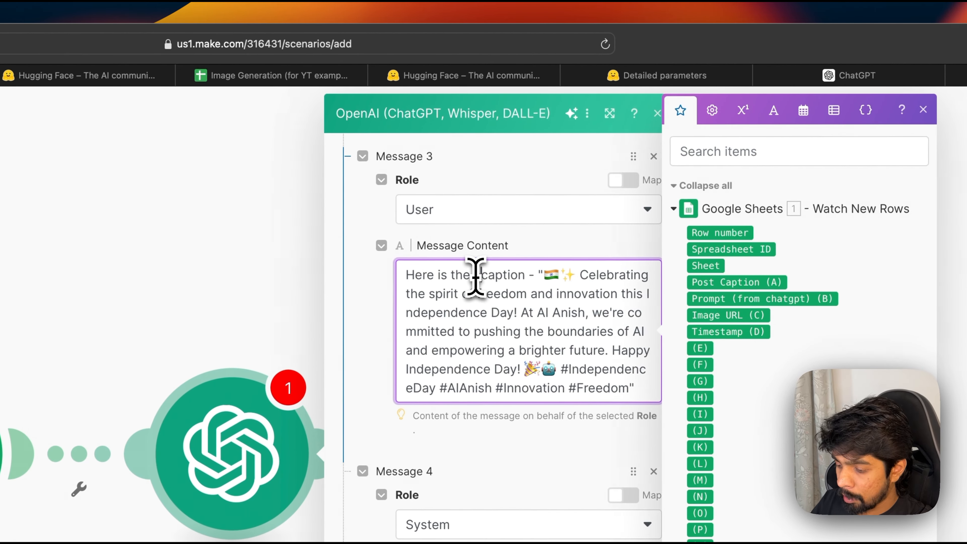
{"action": "type", "text": "example"}
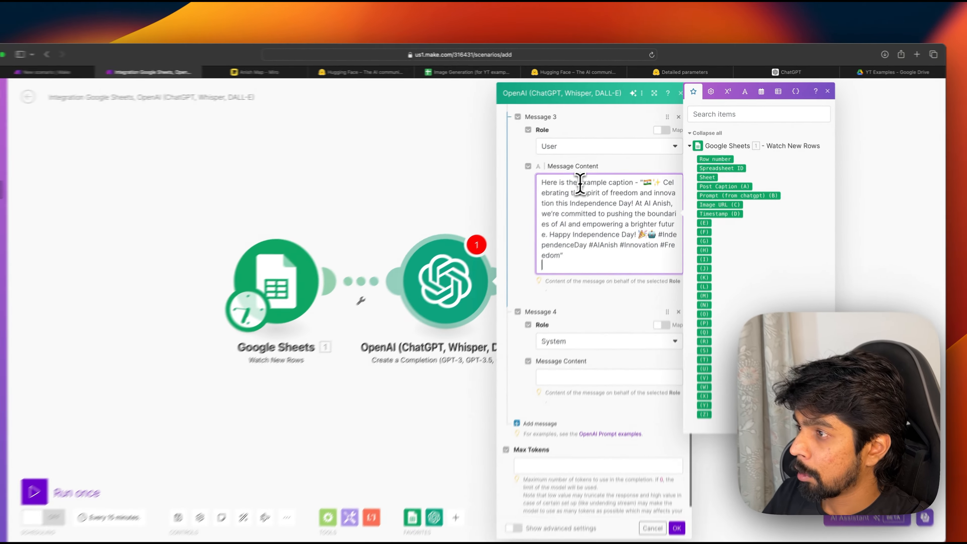
{"action": "key", "text": "Return"}
{"action": "key", "text": "Return"}
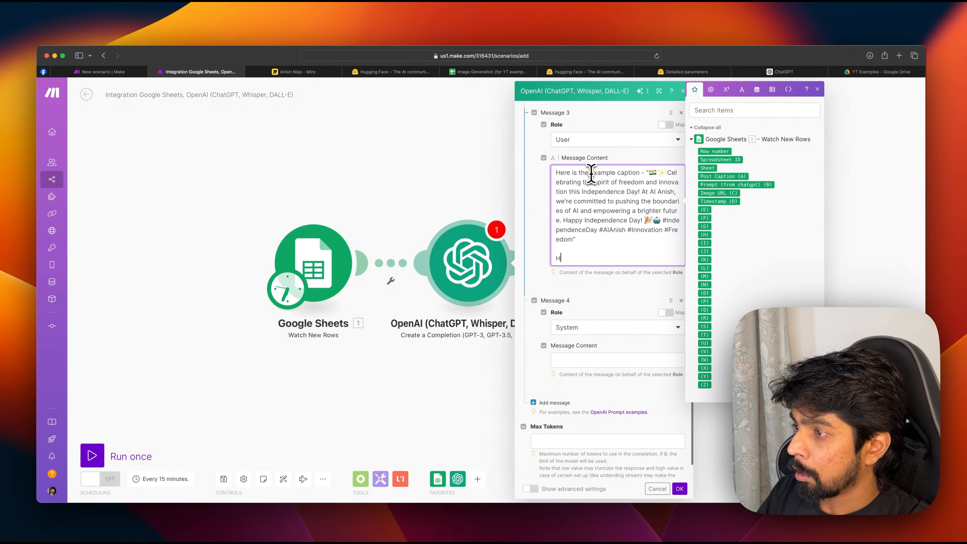
{"action": "type", "text": "Here is teh e"}
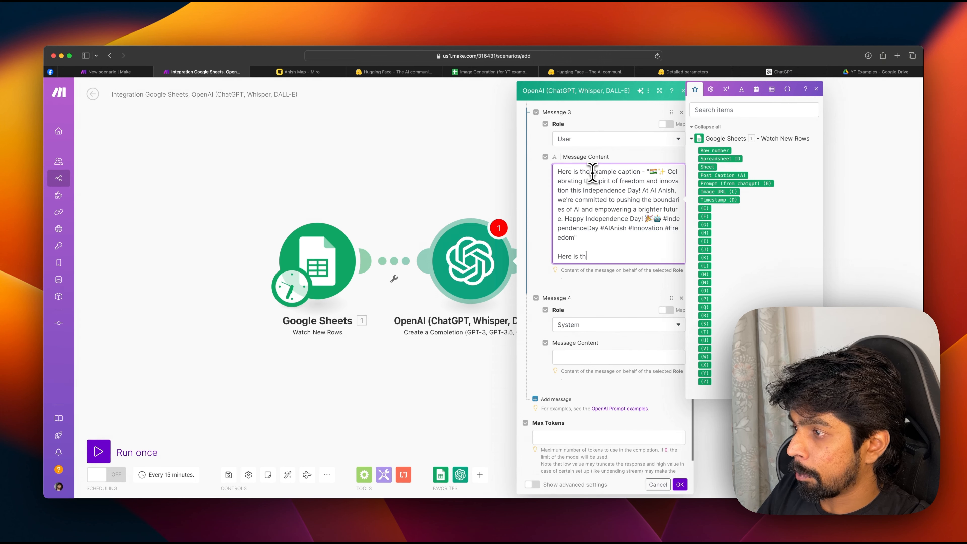
{"action": "type", "text": "xample pro"}
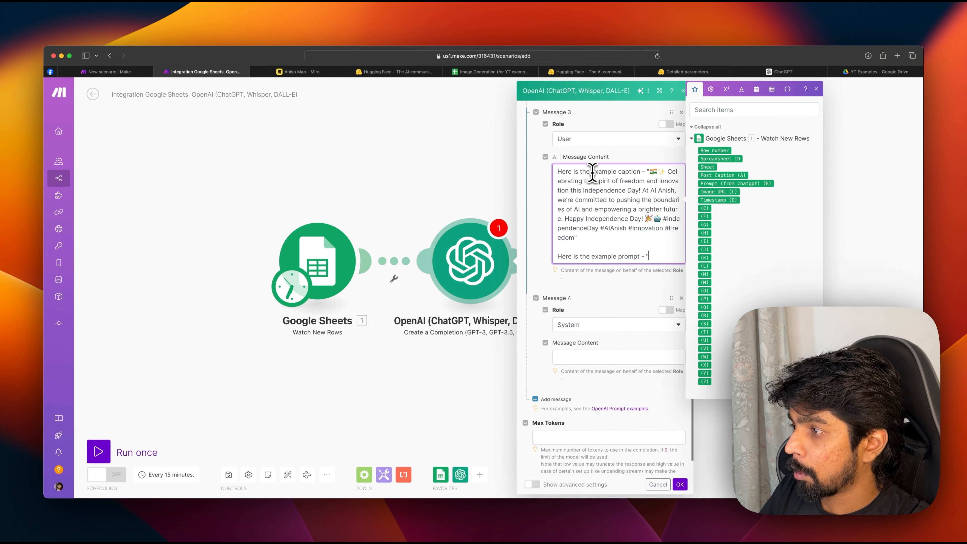
{"action": "type", "text": "mpt - \""}
{"action": "key", "text": "super+v"}
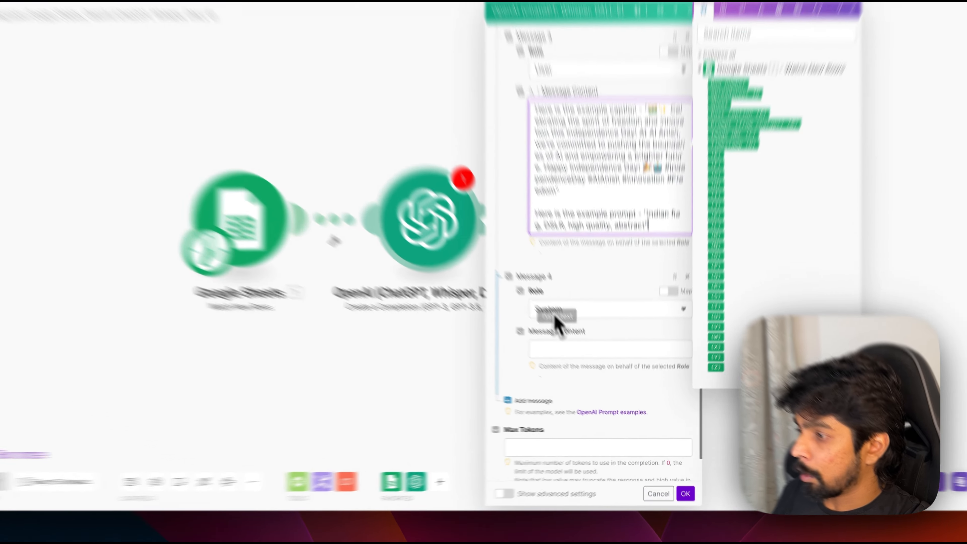
Enter "Okay, please provide the new caption." as the content of Message 4
{"action": "left_click", "coordinate": [569, 367]}
{"action": "type", "text": "Okay, please prpvide"}
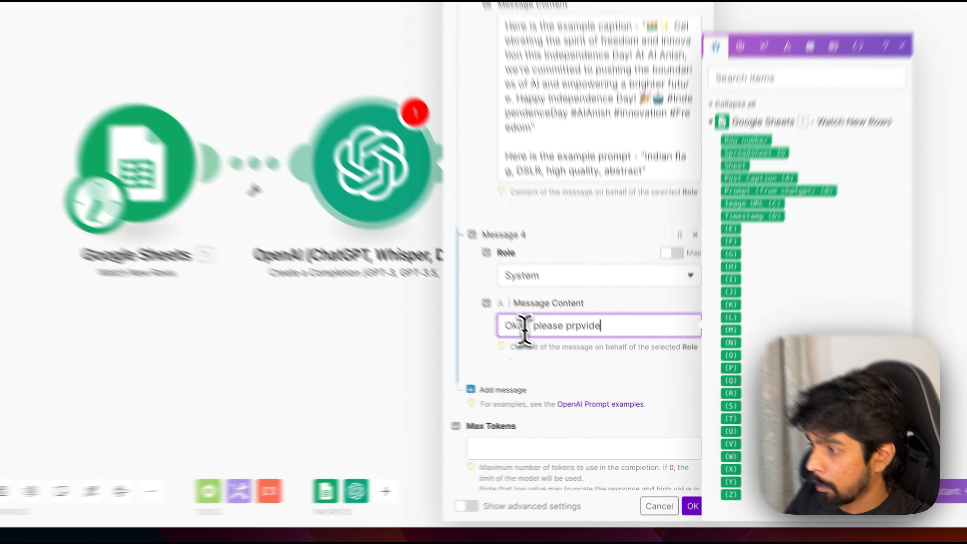
{"action": "key", "text": "BackSpace"}
{"action": "key", "text": "BackSpace"}
{"action": "key", "text": "BackSpace"}
{"action": "key", "text": "BackSpace"}
{"action": "key", "text": "BackSpace"}
{"action": "type", "text": "ovide a promp"}
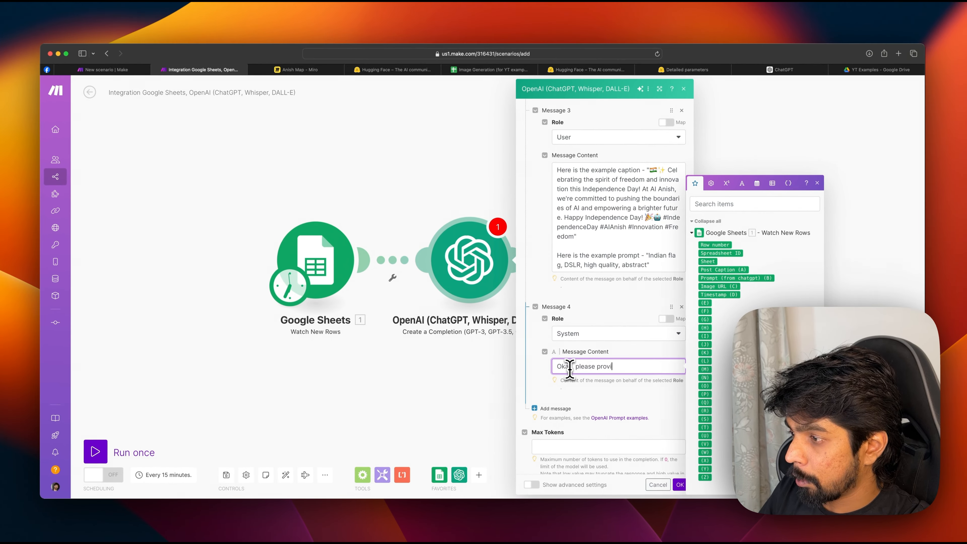
{"action": "key", "text": "BackSpace"}
{"action": "key", "text": "BackSpace"}
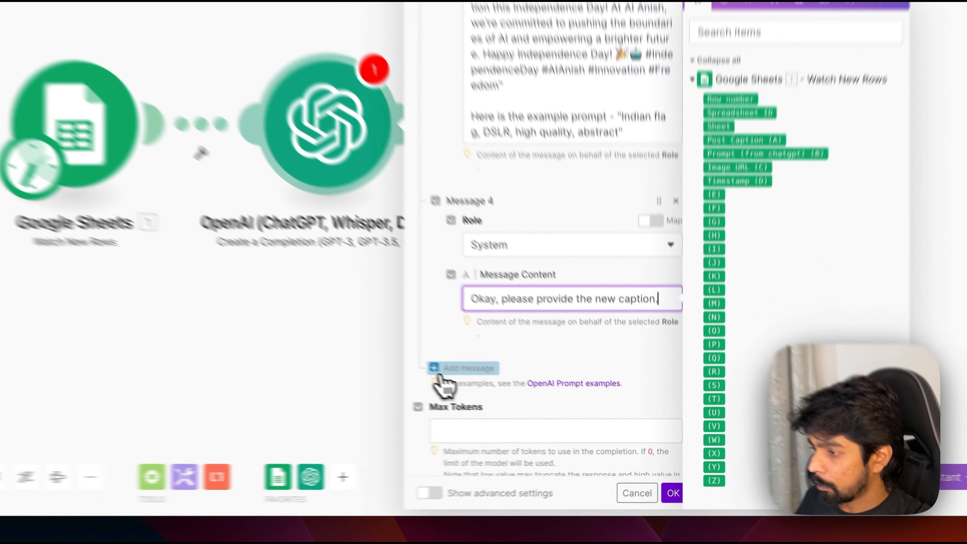
Add a fifth message with the User role and map Post Caption (A) from Google Sheets as its content
{"action": "left_click", "coordinate": [548, 409]}
{"action": "left_click", "coordinate": [572, 433]}
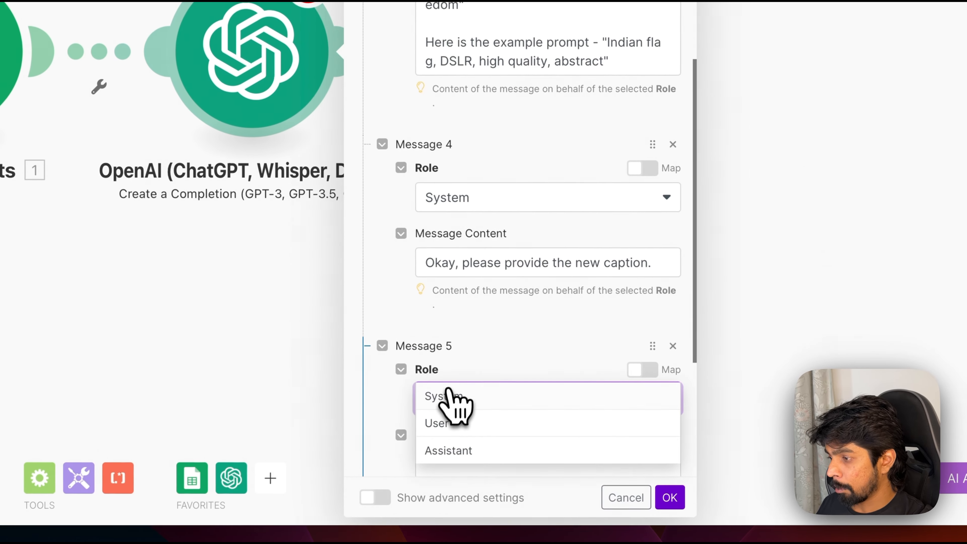
{"action": "left_click", "coordinate": [450, 424]}
{"action": "scroll", "coordinate": [445, 381], "scroll_direction": "down", "scroll_amount": 3}
{"action": "left_click", "coordinate": [447, 342]}
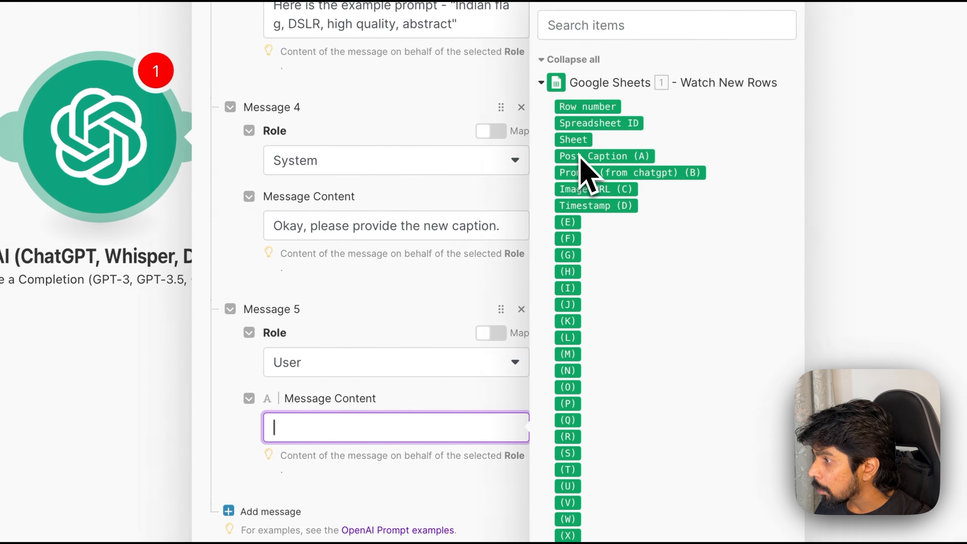
{"action": "left_click_drag", "start_coordinate": [580, 156], "coordinate": [384, 438]}
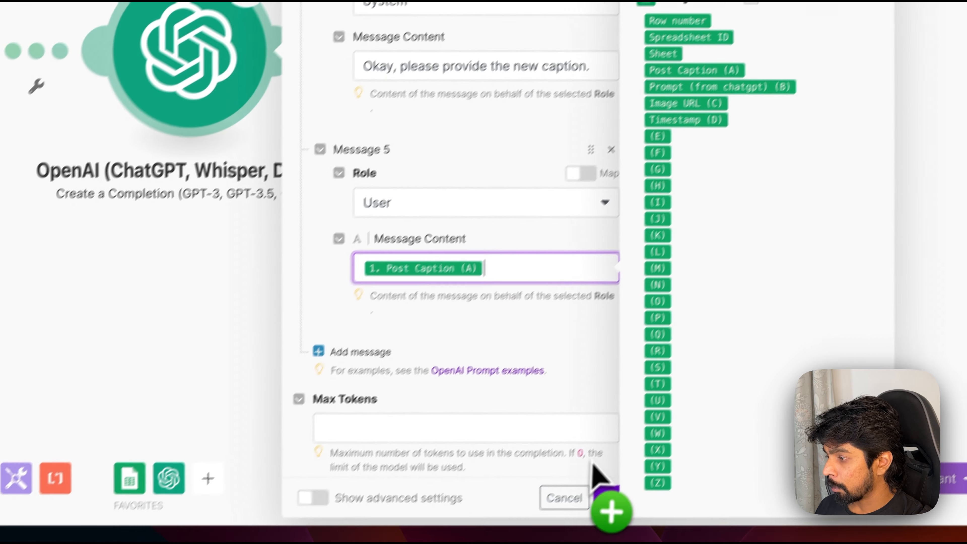
Show the module's advanced settings and set Temperature to 0.9
{"action": "scroll", "coordinate": [522, 406], "scroll_direction": "down", "scroll_amount": 3}
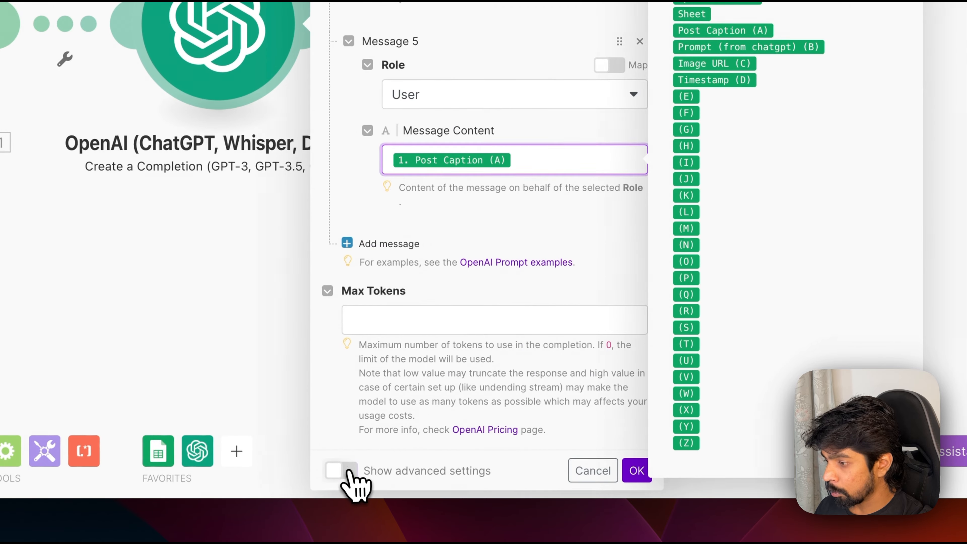
{"action": "left_click", "coordinate": [344, 471]}
{"action": "scroll", "coordinate": [410, 288], "scroll_direction": "down", "scroll_amount": 10}
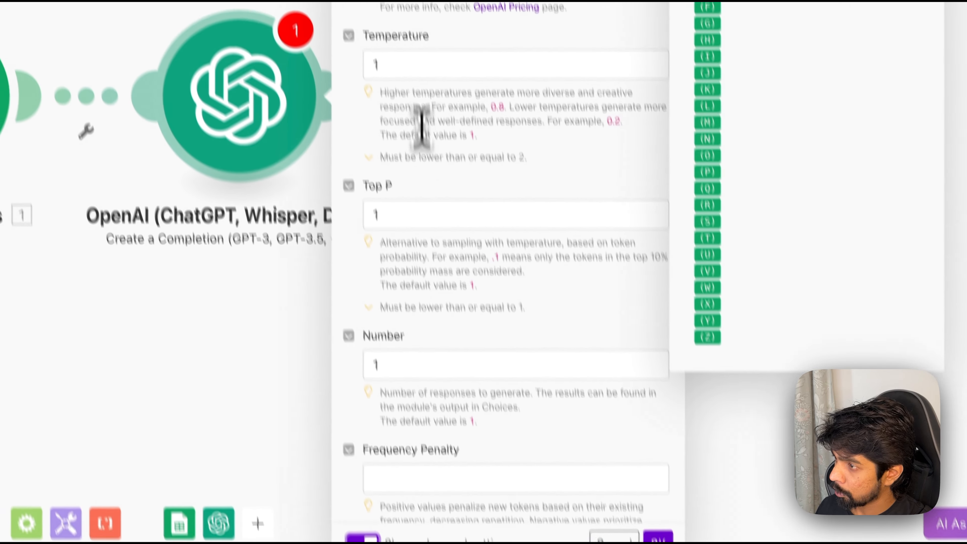
{"action": "left_click", "coordinate": [438, 112]}
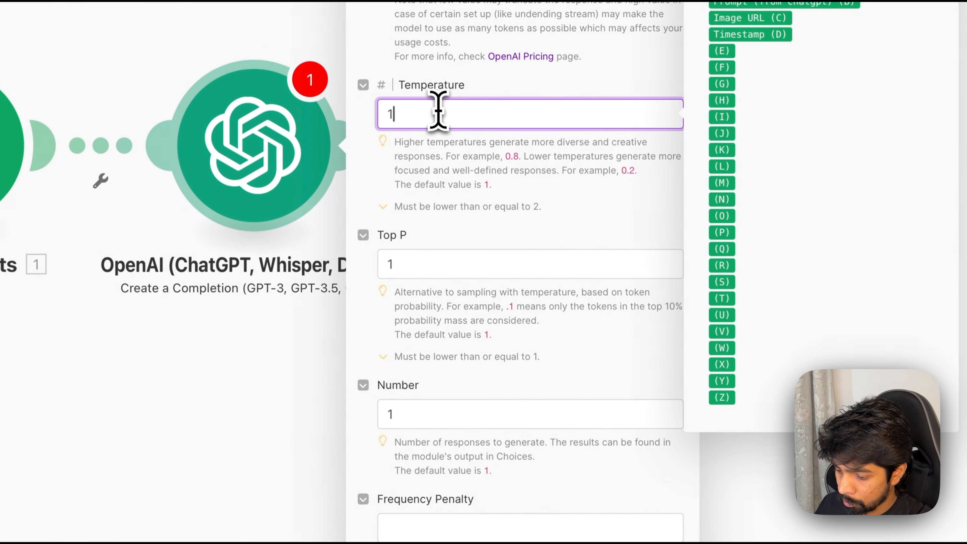
{"action": "key", "text": "BackSpace"}
{"action": "type", "text": "0."}
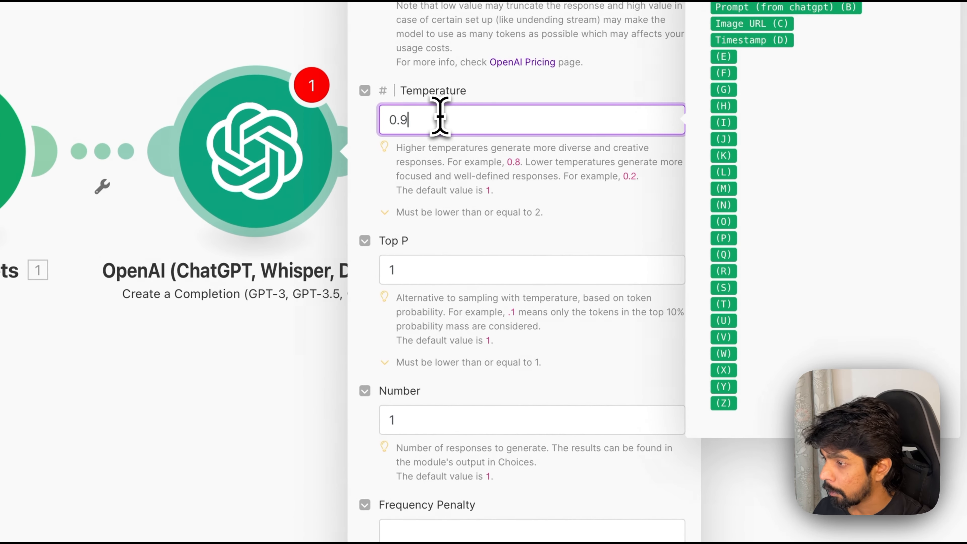
{"action": "type", "text": "9"}
Set Max Tokens to 2000 and save the OpenAI module's settings
{"action": "scroll", "coordinate": [483, 381], "scroll_direction": "down", "scroll_amount": 15}
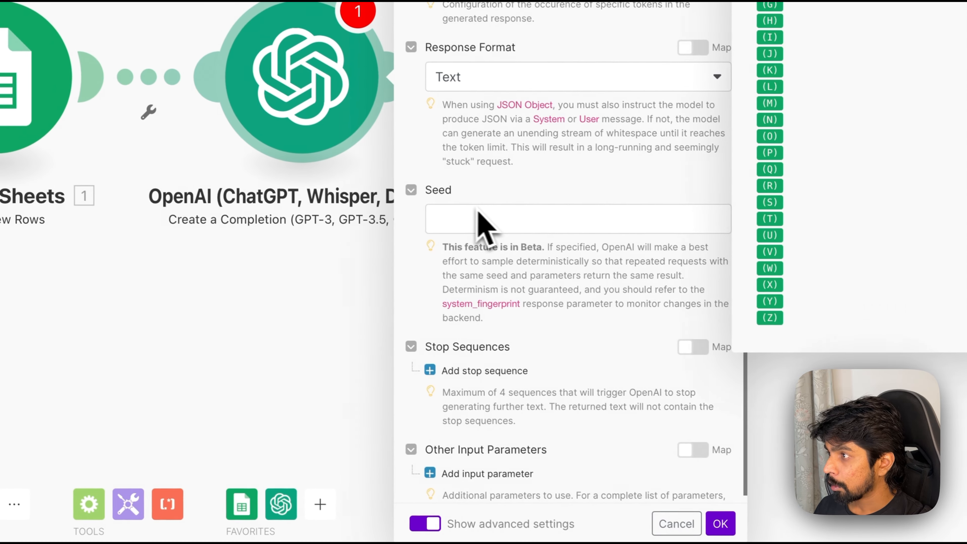
{"action": "scroll", "coordinate": [484, 227], "scroll_direction": "up", "scroll_amount": 10}
{"action": "left_click", "coordinate": [493, 383]}
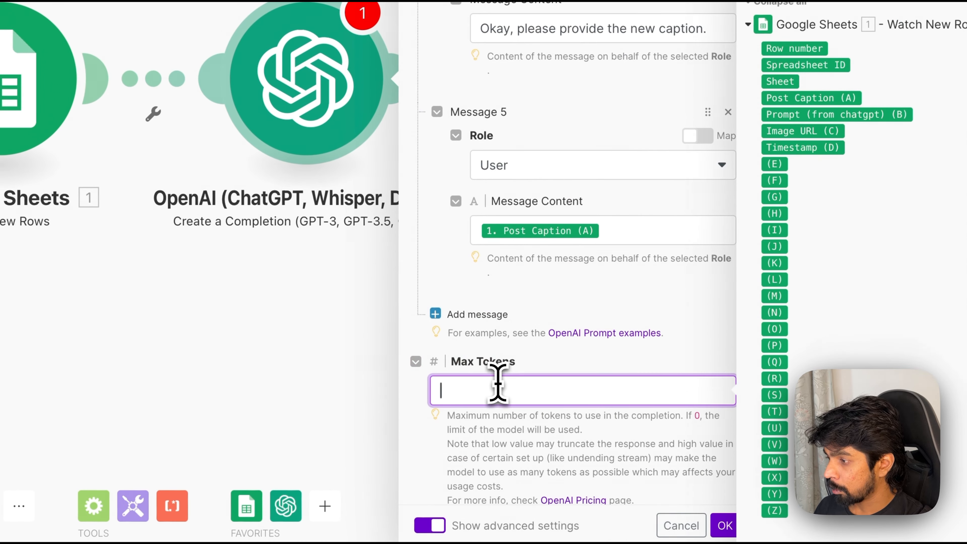
{"action": "scroll", "coordinate": [498, 385], "scroll_direction": "down", "scroll_amount": 3}
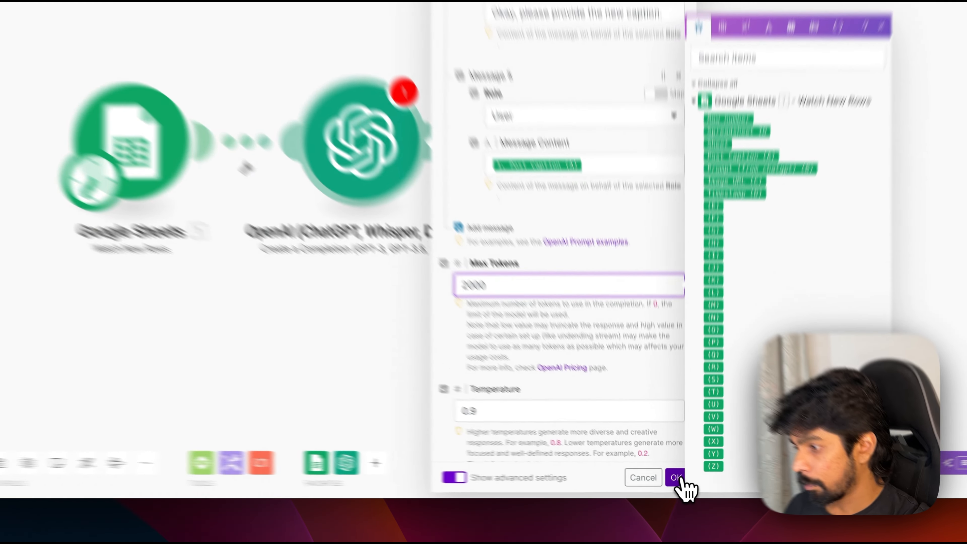
{"action": "left_click", "coordinate": [679, 486]}
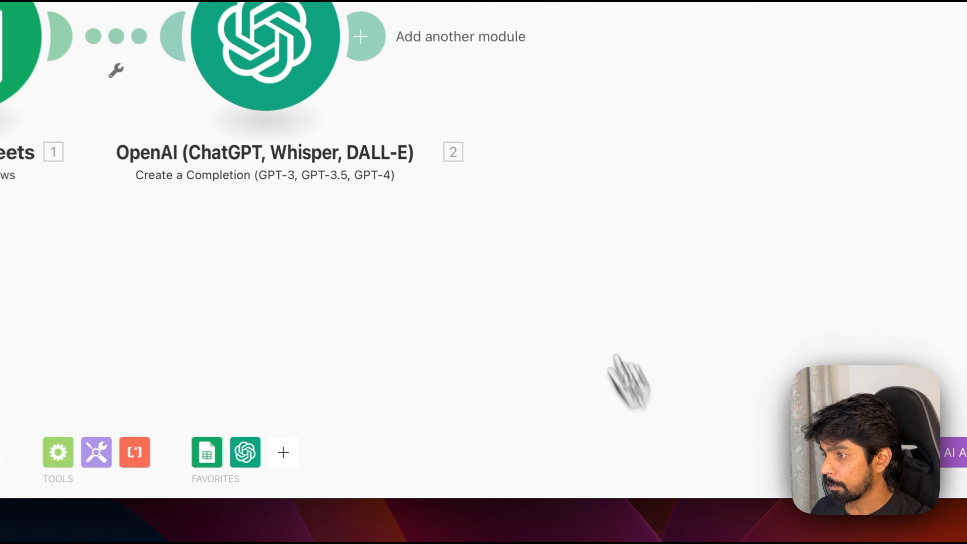
Check the workflow map in Miro, return to Make and add an HTTP "Make a request" module after the OpenAI module
{"action": "left_click", "coordinate": [363, 100]}
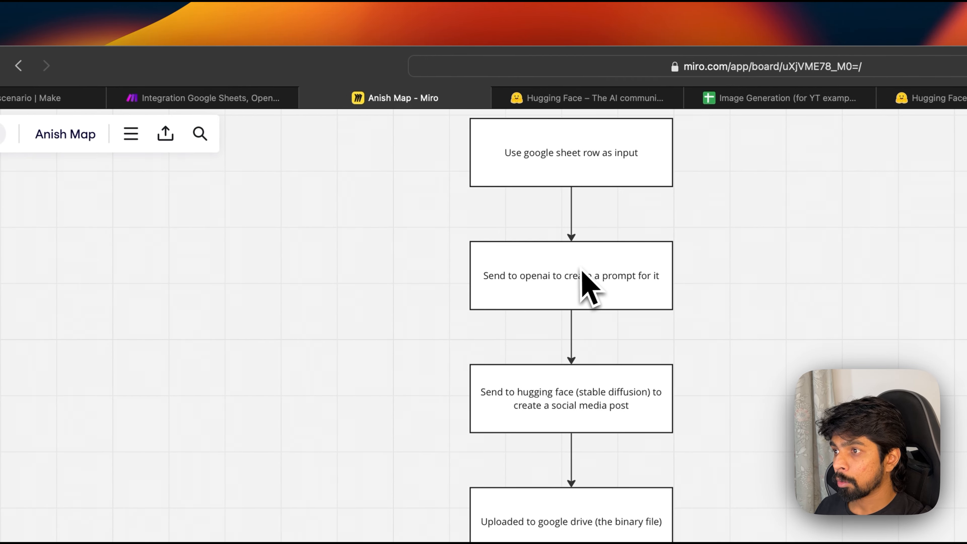
{"action": "left_click", "coordinate": [325, 101]}
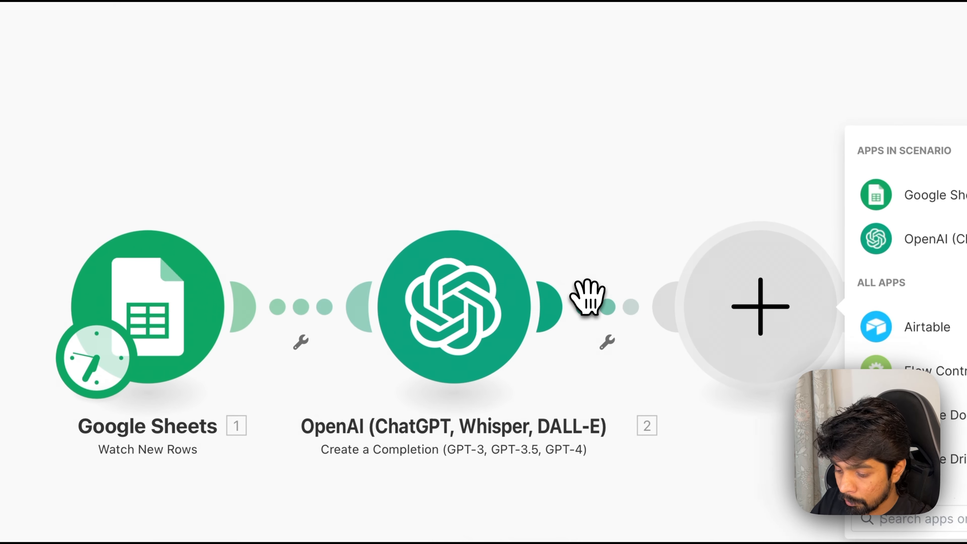
{"action": "type", "text": "http"}
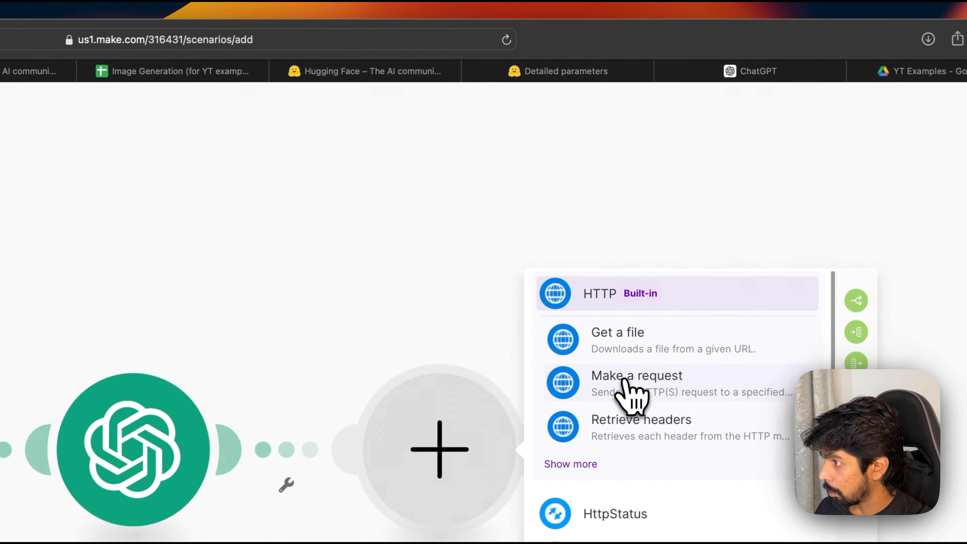
{"action": "left_click", "coordinate": [624, 379]}
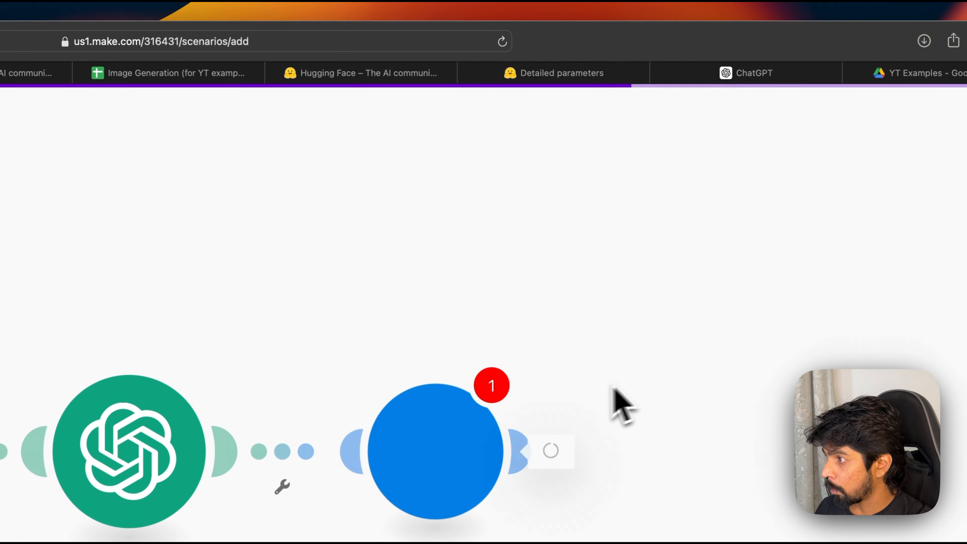
Switch to Hugging Face and open the Access Tokens page in the account settings
{"action": "left_click", "coordinate": [563, 78]}
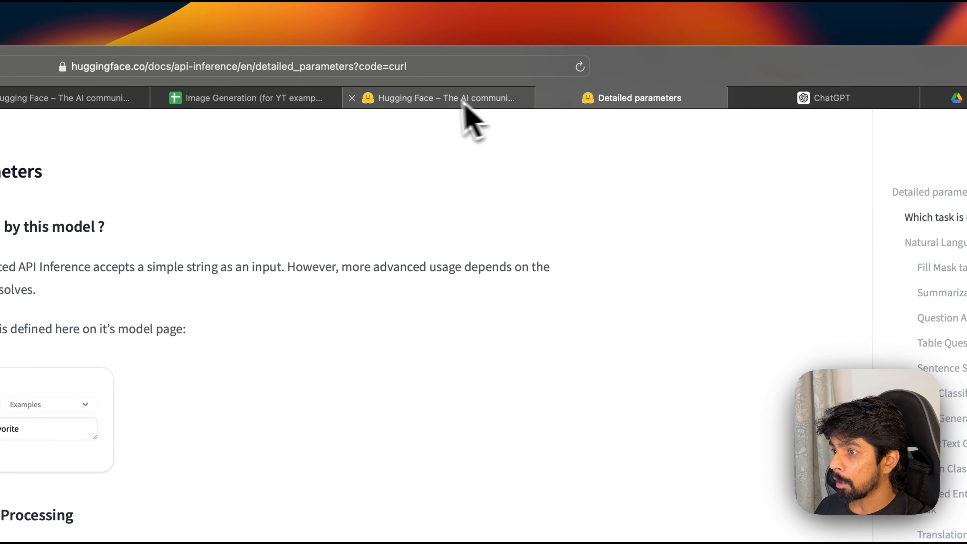
{"action": "left_click", "coordinate": [437, 100]}
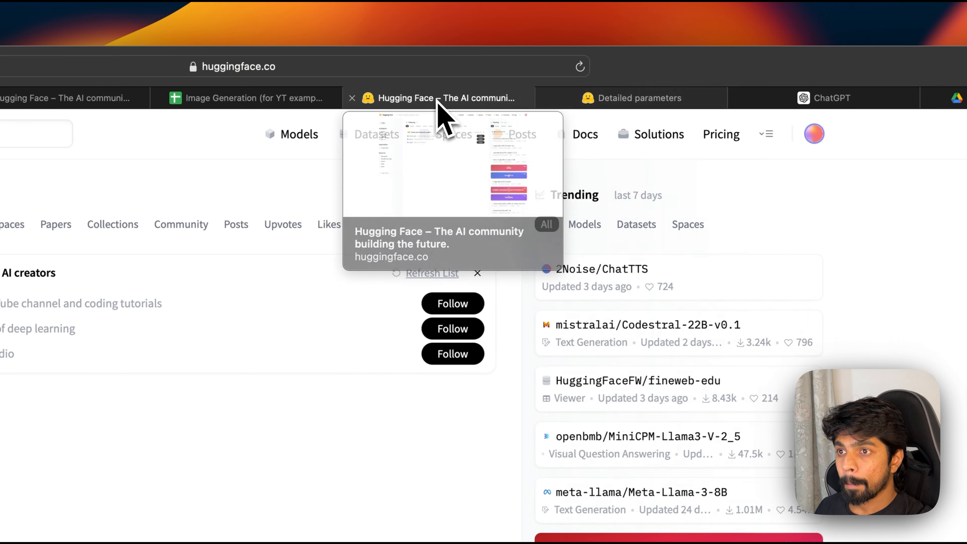
{"action": "left_click", "coordinate": [281, 124]}
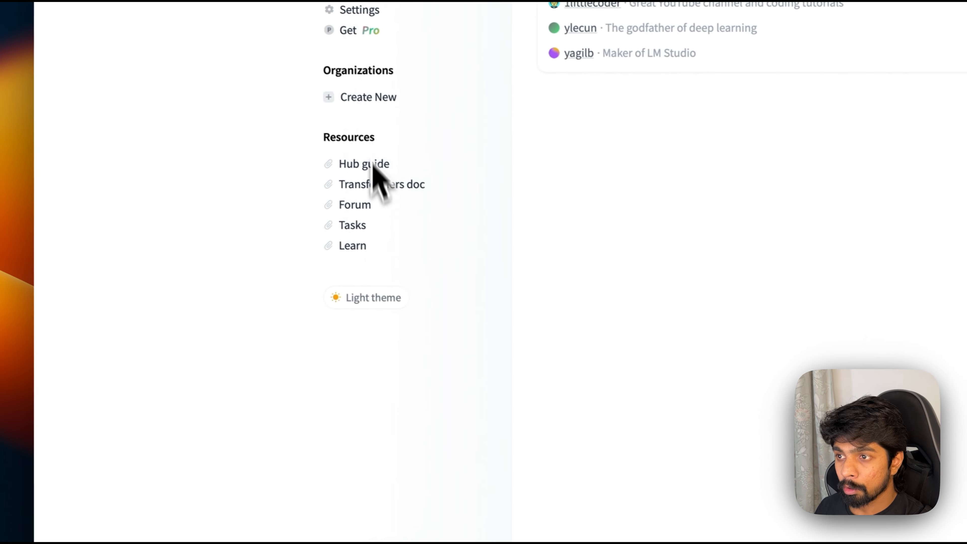
{"action": "left_click", "coordinate": [365, 11]}
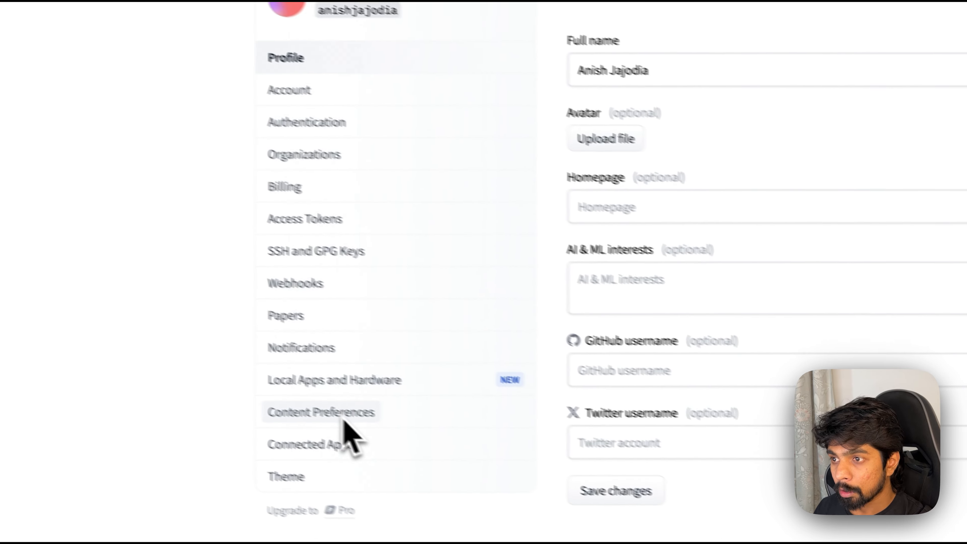
{"action": "left_click", "coordinate": [266, 206]}
Generate a new Fine-grained (custom) access token named YT Example (Make.com)
{"action": "left_click", "coordinate": [551, 160]}
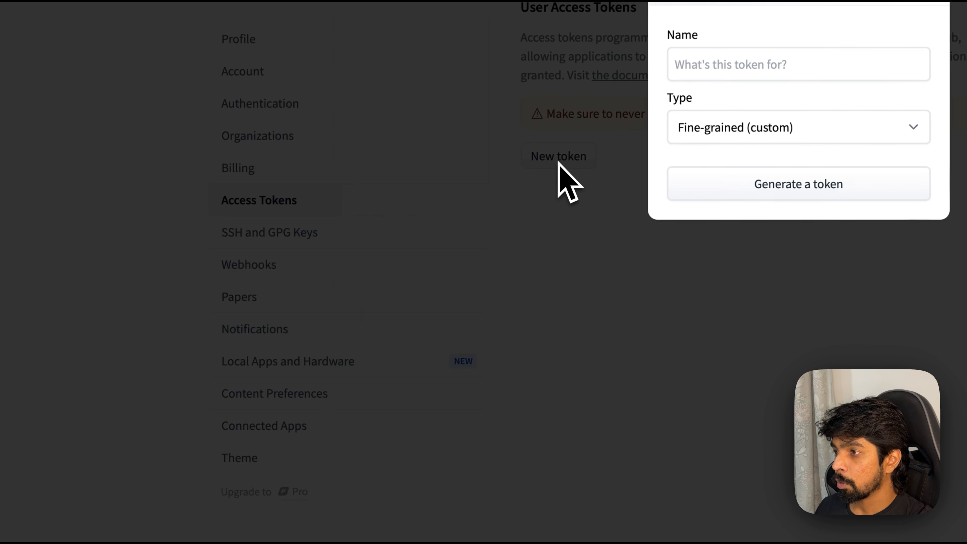
{"action": "left_click", "coordinate": [752, 128]}
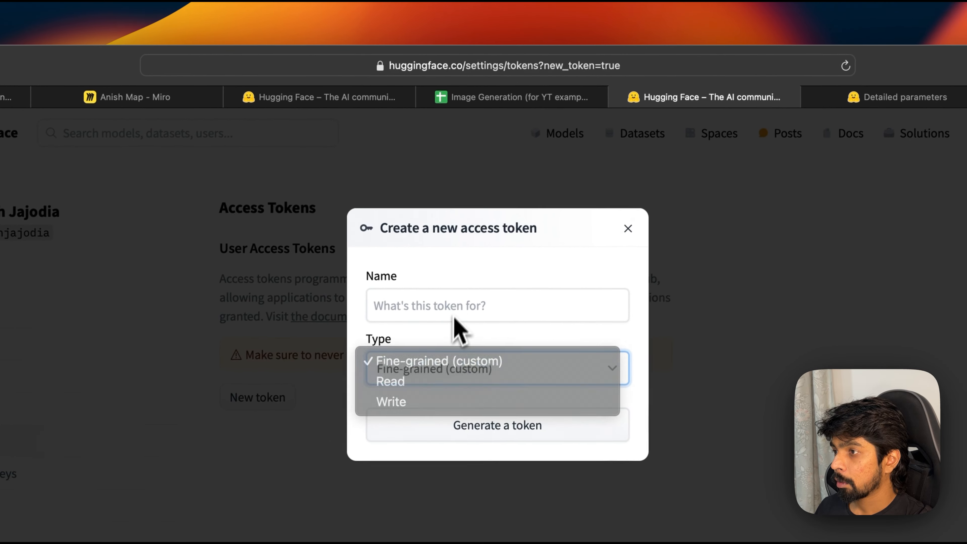
{"action": "left_click", "coordinate": [452, 307]}
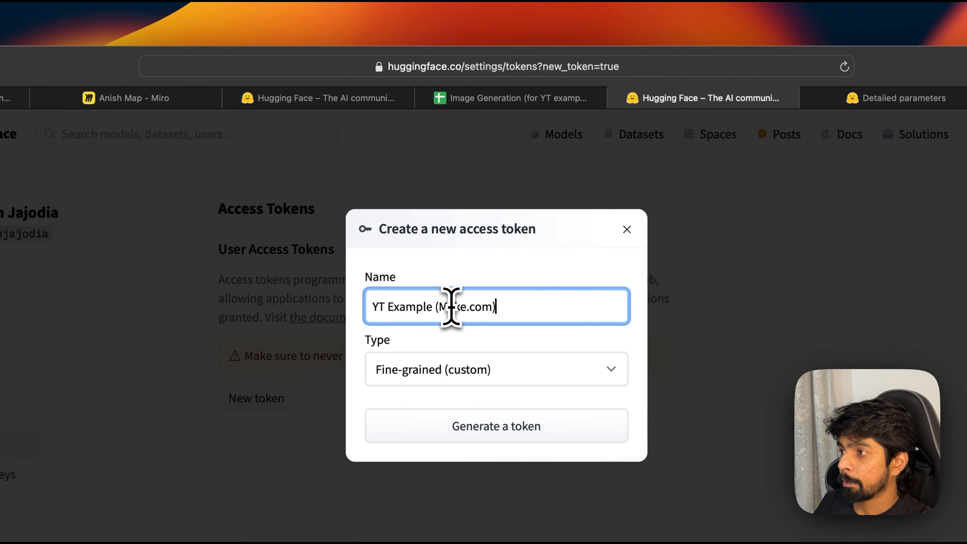
{"action": "left_click", "coordinate": [444, 426]}
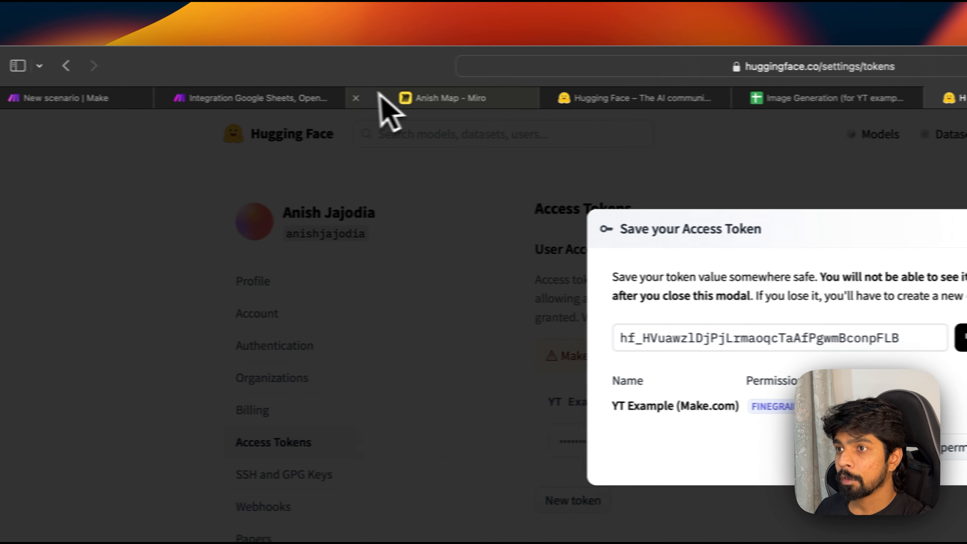
Return to the Make scenario and set the HTTP request's method to POST
{"action": "left_click", "coordinate": [331, 94]}
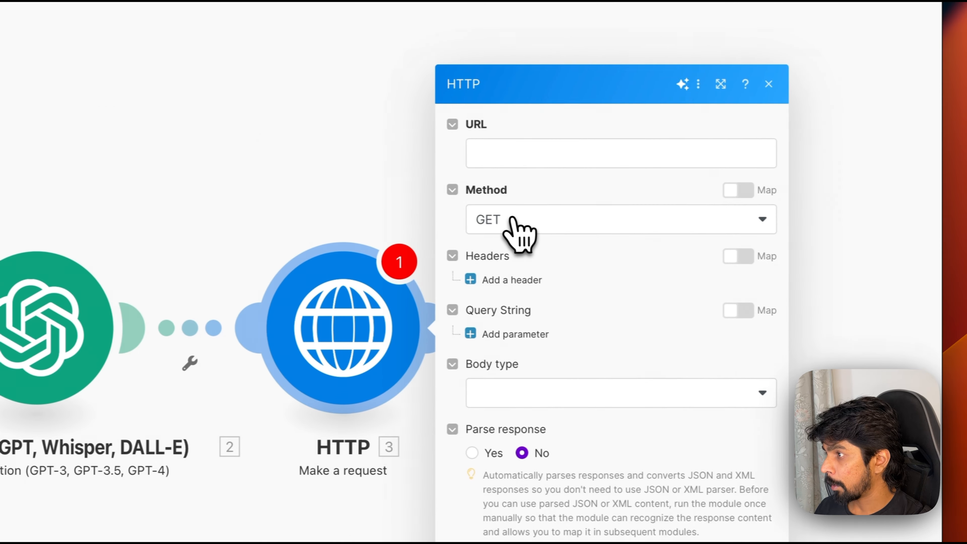
{"action": "left_click", "coordinate": [514, 225]}
{"action": "left_click", "coordinate": [507, 305]}
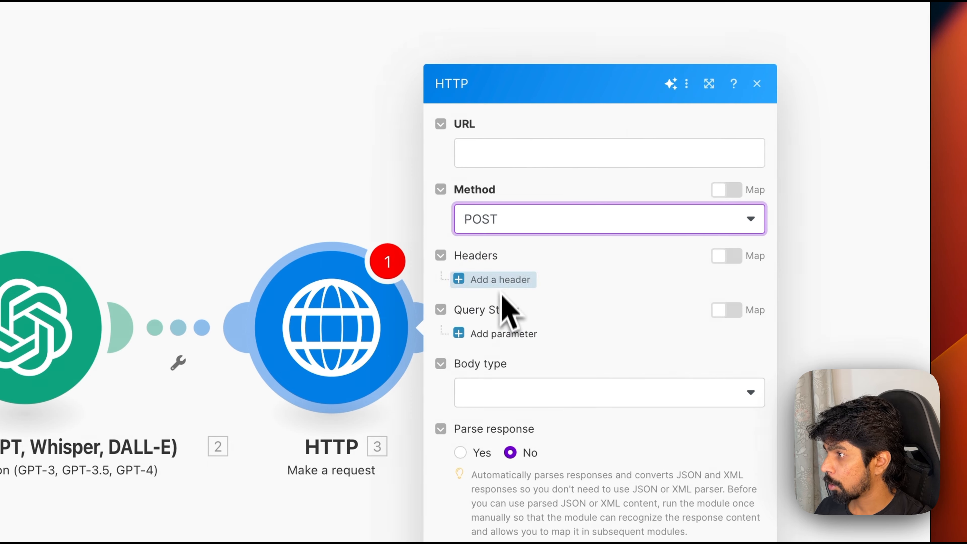
Add an Authorization header to the HTTP request with the value Bearer followed by the Hugging Face access token
{"action": "left_click", "coordinate": [493, 280]}
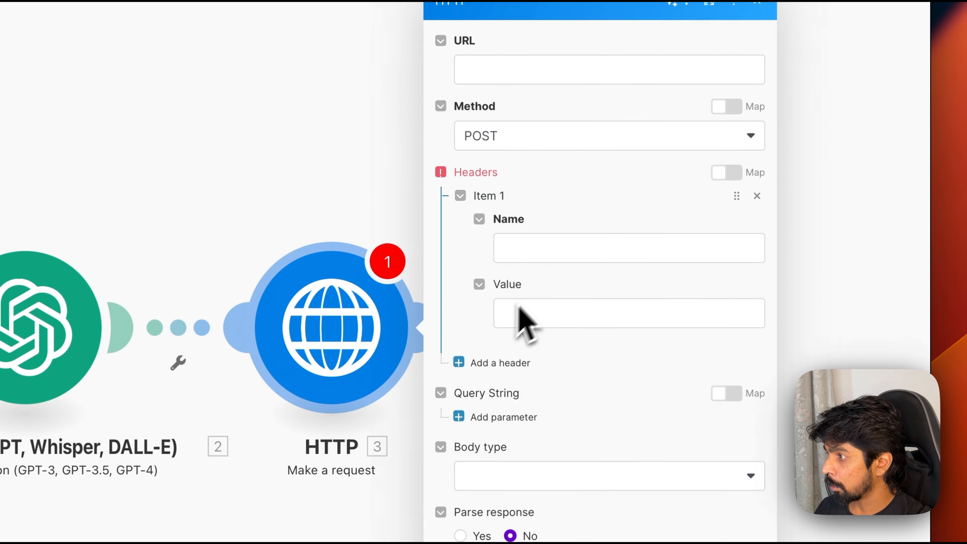
{"action": "left_click", "coordinate": [546, 255]}
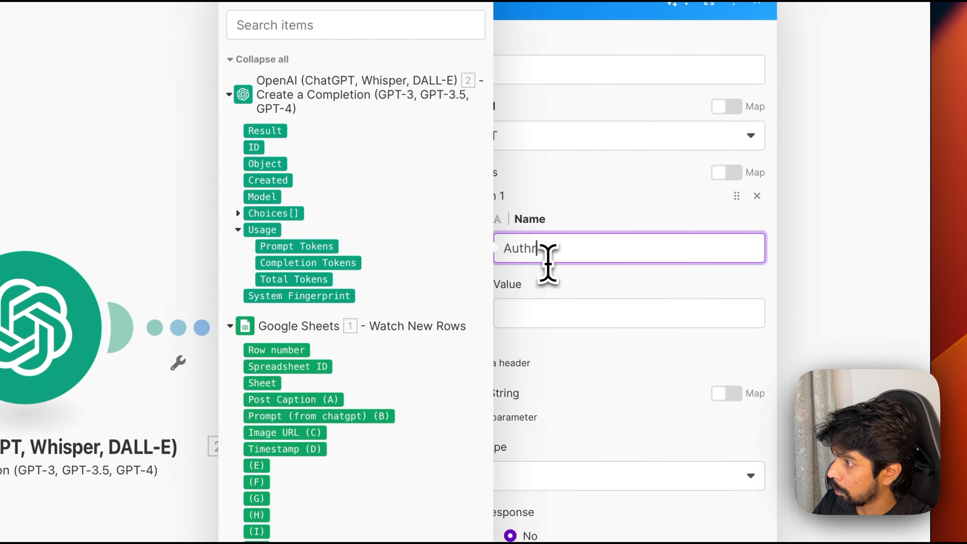
{"action": "type", "text": "Authorization"}
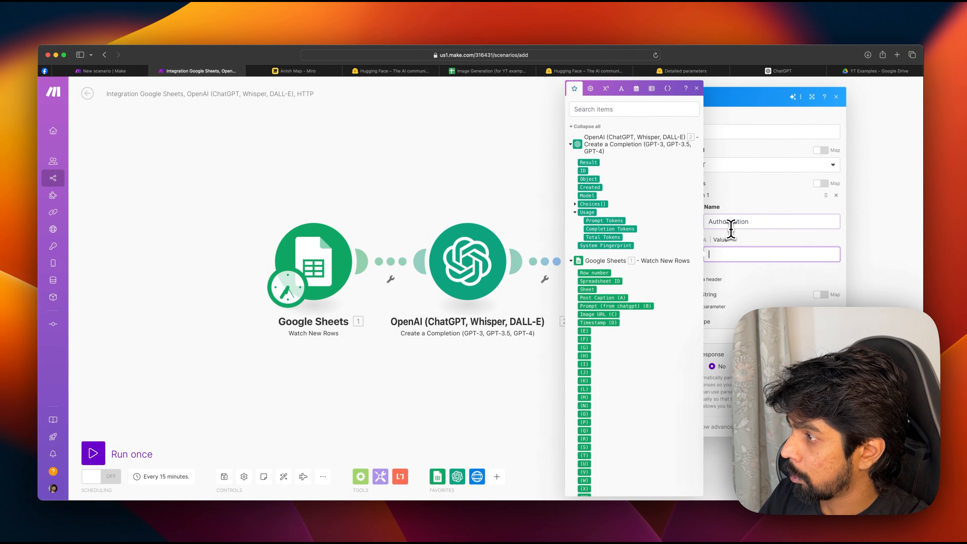
{"action": "key", "text": "Tab"}
{"action": "type", "text": "Bearer"}
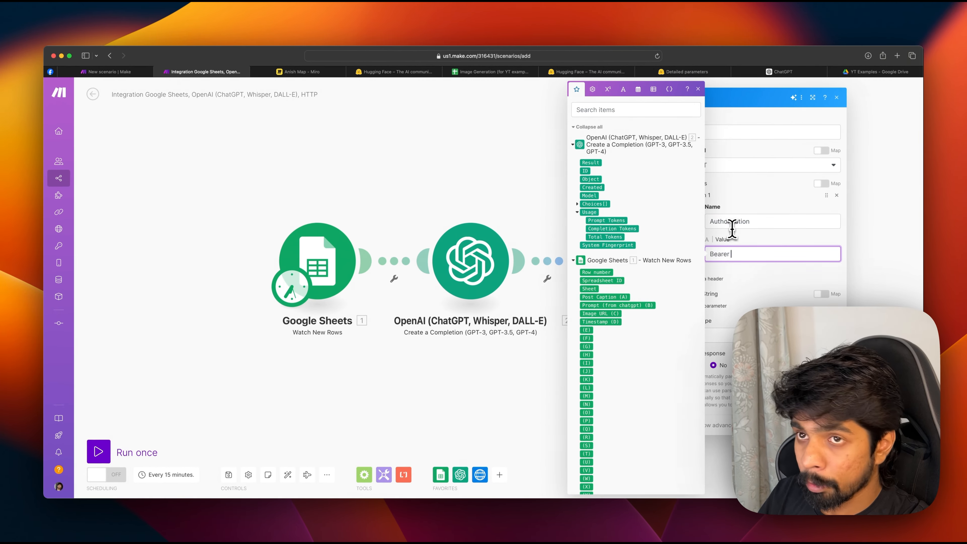
{"action": "key", "text": "super+v"}
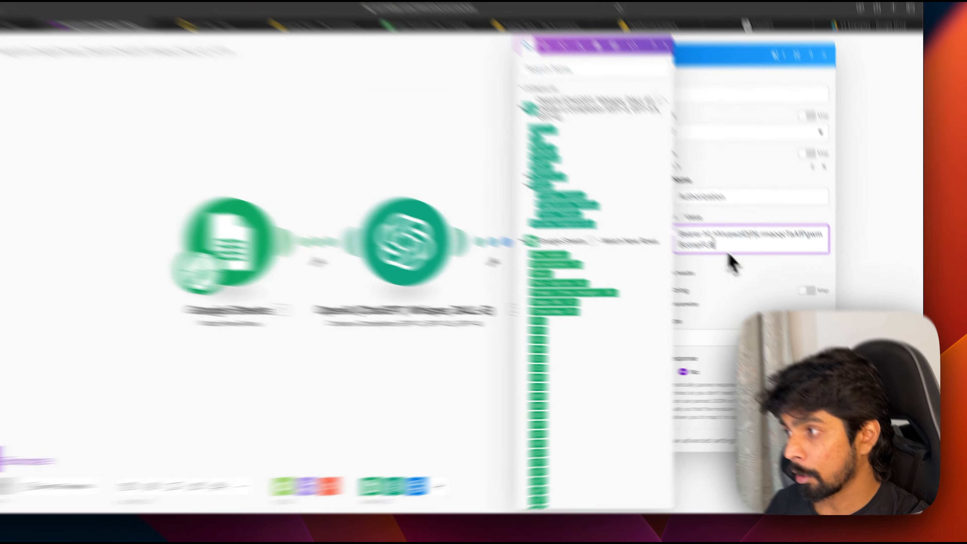
{"action": "left_click", "coordinate": [746, 280]}
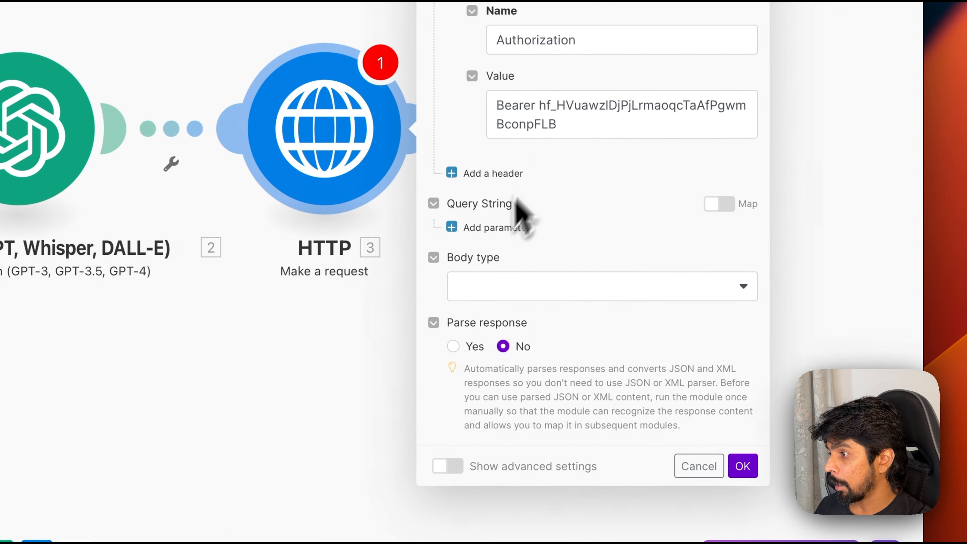
Set the HTTP request's body type to Raw and its content type to JSON (application/json)
{"action": "left_click", "coordinate": [509, 284]}
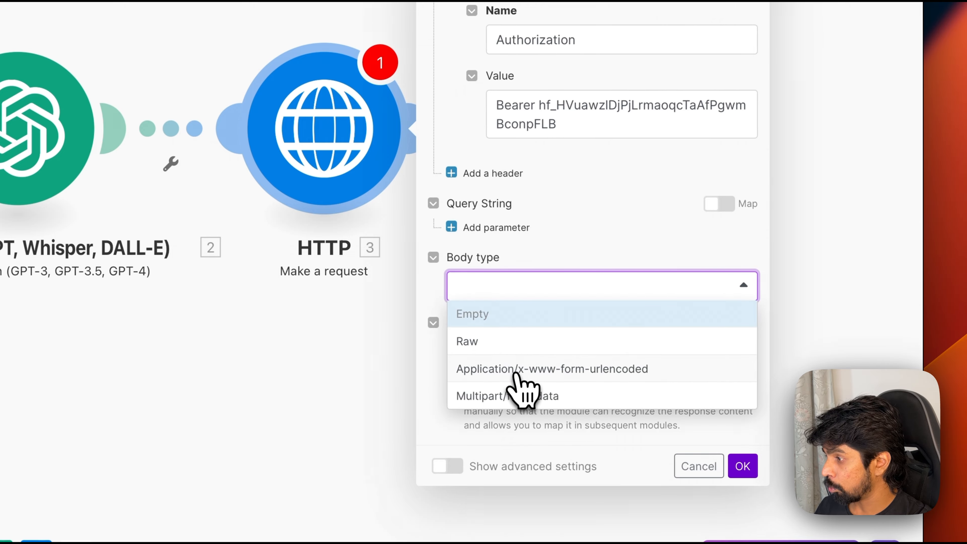
{"action": "left_click", "coordinate": [517, 345]}
{"action": "left_click", "coordinate": [516, 347]}
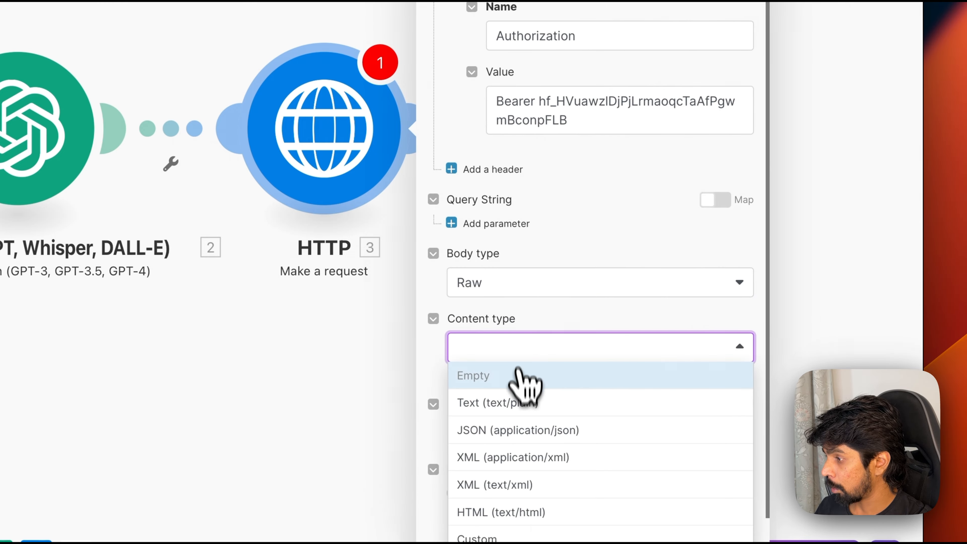
{"action": "left_click", "coordinate": [519, 424]}
{"action": "left_click", "coordinate": [519, 432]}
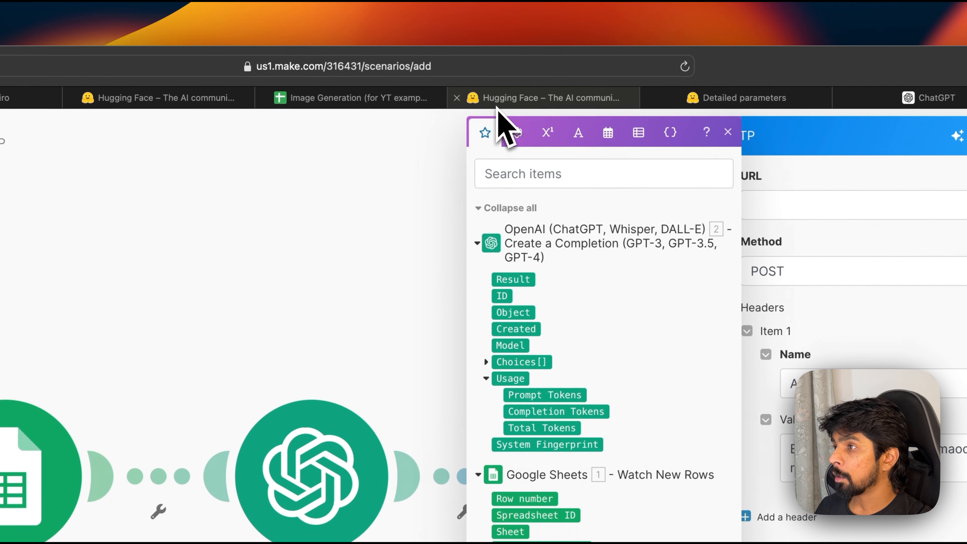
Return to Hugging Face, dismiss the new-token dialog and open the permission settings of the YT Example (Make.com) token
{"action": "left_click", "coordinate": [499, 106]}
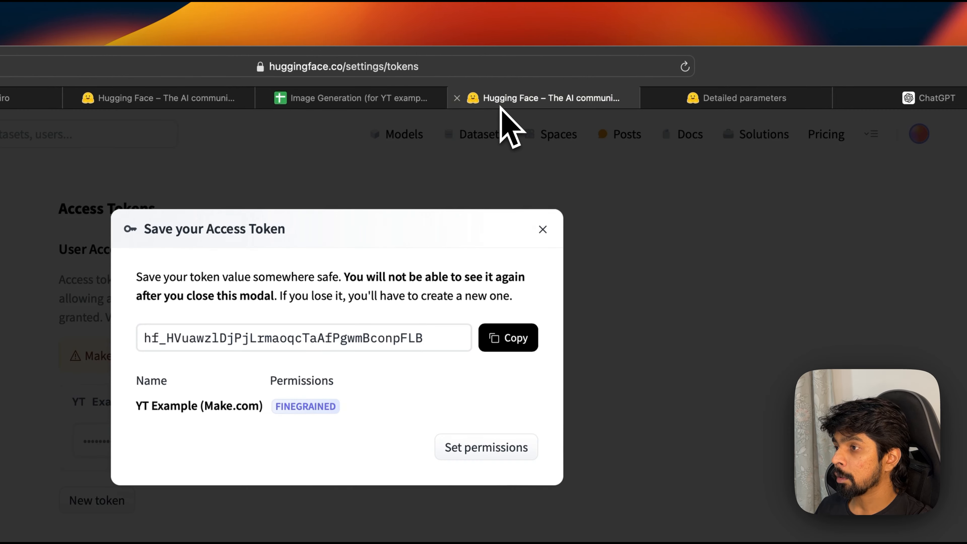
{"action": "left_click", "coordinate": [533, 228]}
{"action": "left_click", "coordinate": [163, 98]}
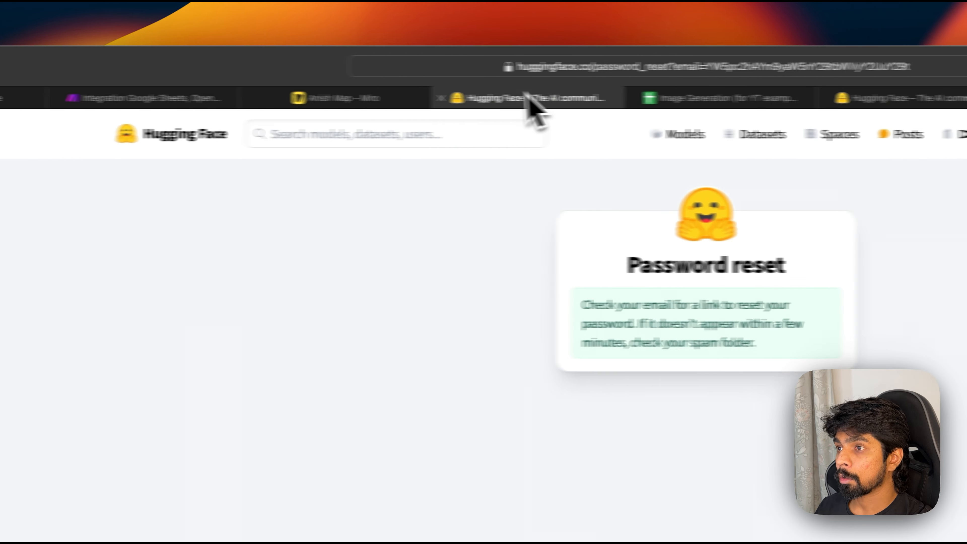
{"action": "left_click", "coordinate": [403, 100]}
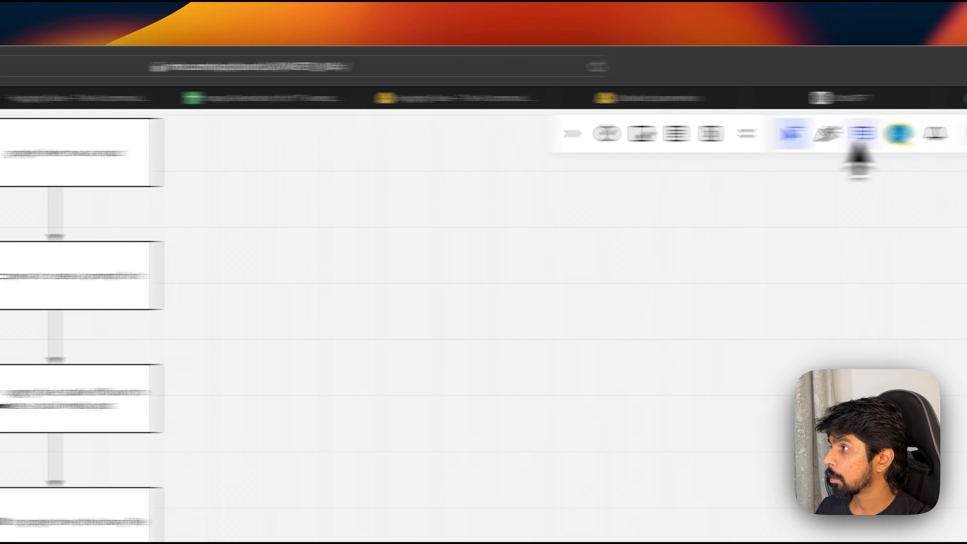
{"action": "left_click", "coordinate": [362, 99]}
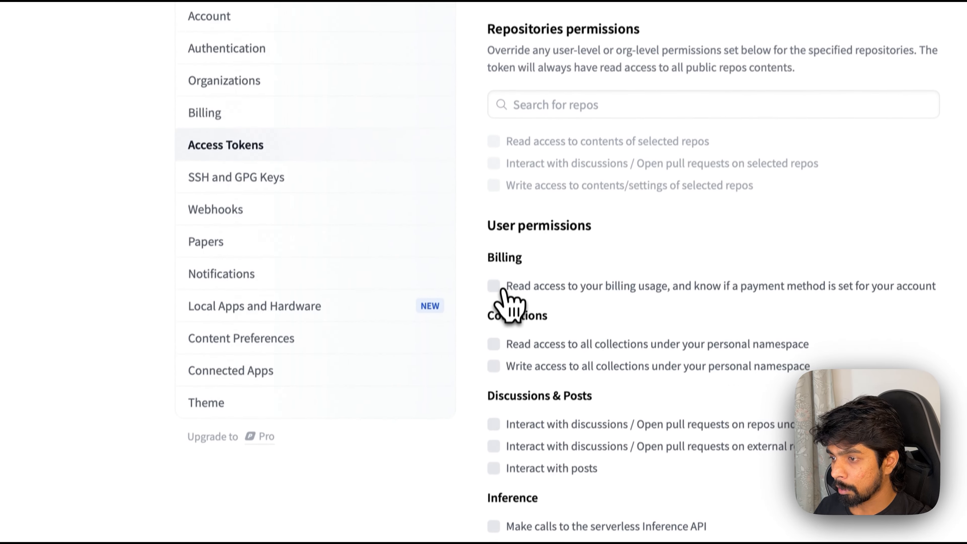
Grant the token all user permissions for billing, collections, discussions and posts, inference, repos and webhooks
{"action": "left_click", "coordinate": [502, 288]}
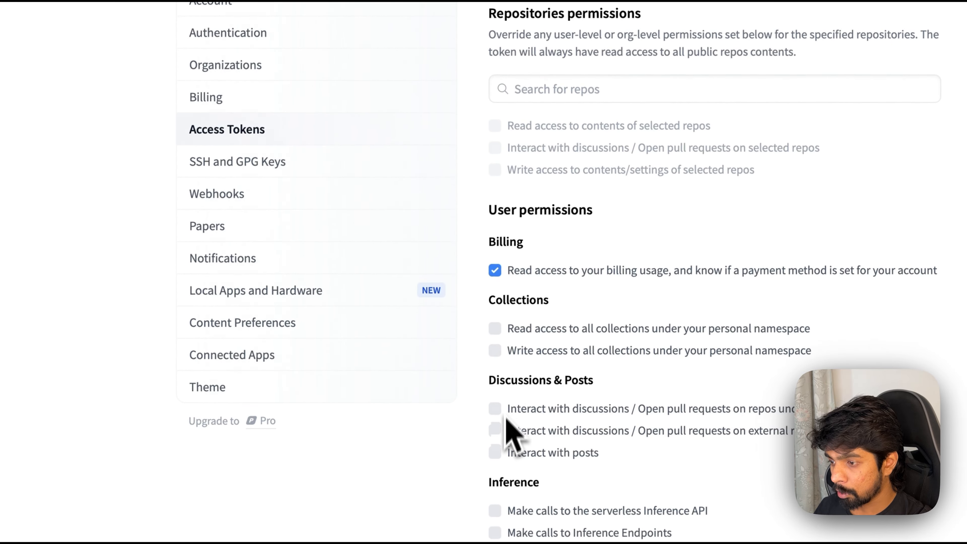
{"action": "scroll", "coordinate": [508, 433], "scroll_direction": "down", "scroll_amount": 8}
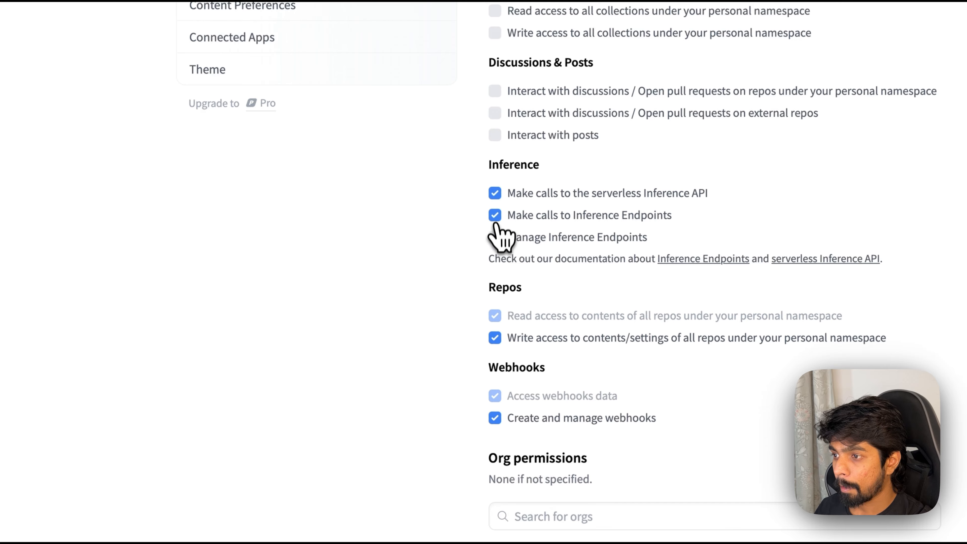
{"action": "left_click", "coordinate": [495, 135]}
{"action": "left_click", "coordinate": [495, 90]}
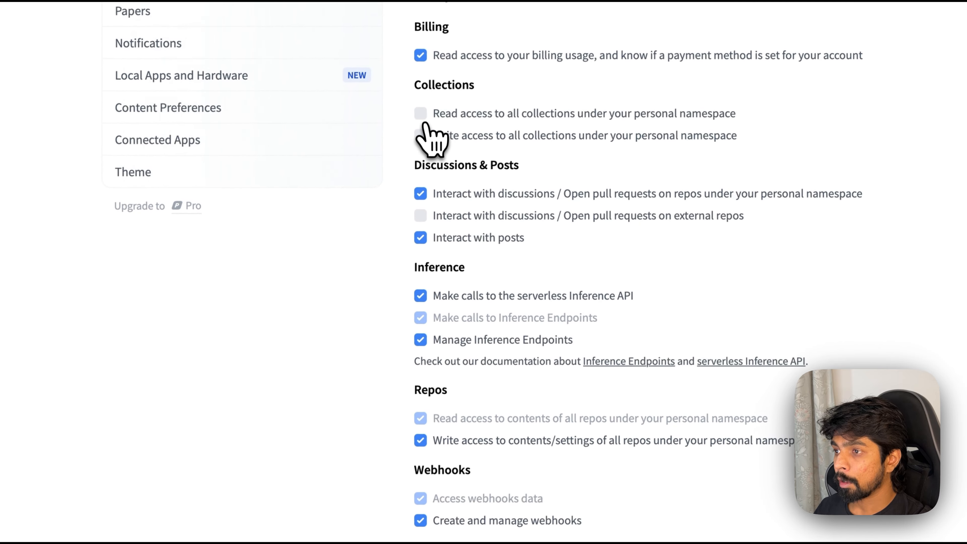
{"action": "left_click", "coordinate": [494, 33]}
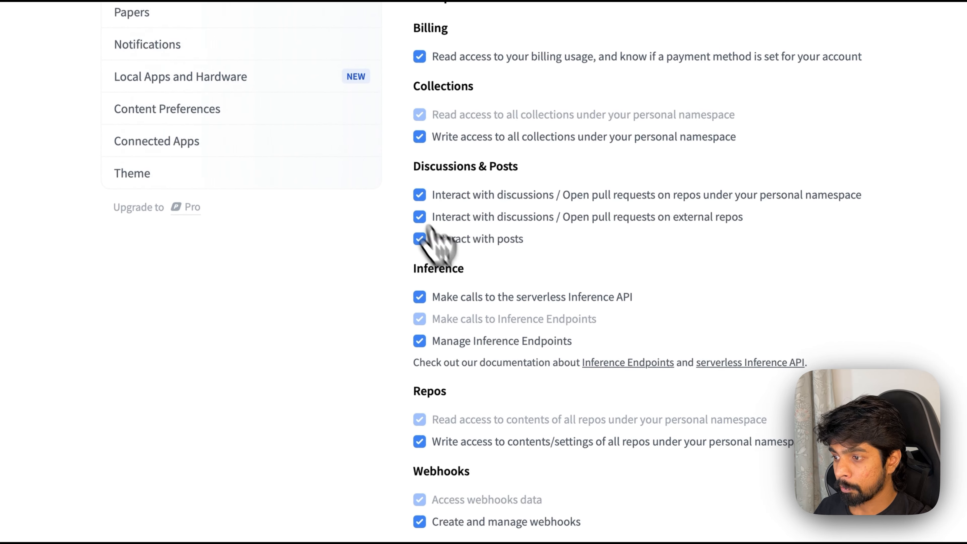
{"action": "scroll", "coordinate": [429, 226], "scroll_direction": "down", "scroll_amount": 10}
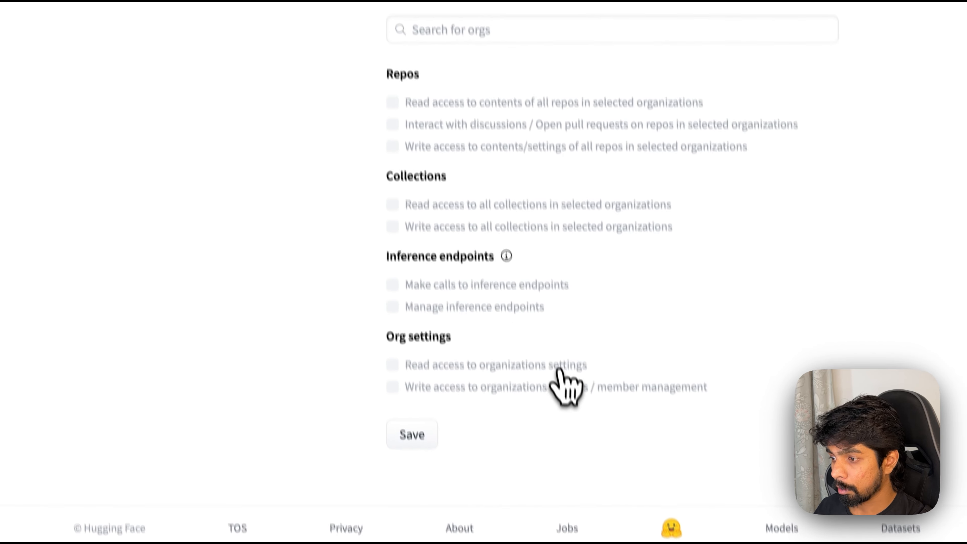
{"action": "scroll", "coordinate": [530, 283], "scroll_direction": "up", "scroll_amount": 20}
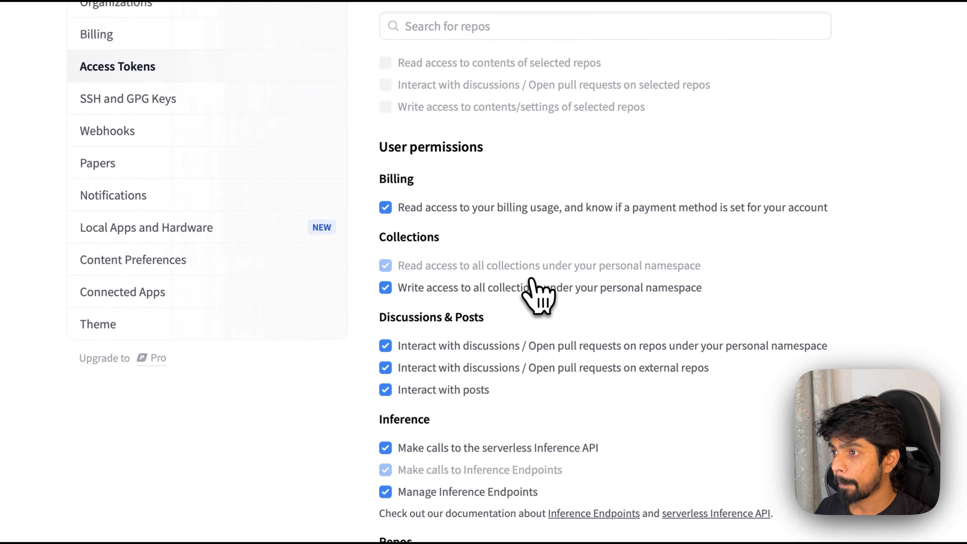
{"action": "left_click", "coordinate": [490, 173]}
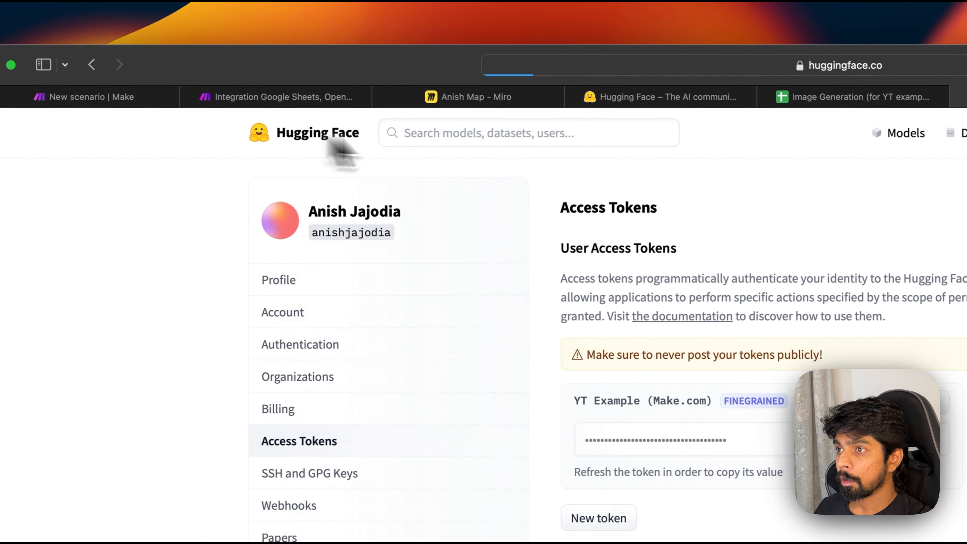
Search Hugging Face for "sd xl" and open the sd-community/sdxl-flash model page
{"action": "left_click", "coordinate": [280, 124]}
{"action": "left_click", "coordinate": [486, 121]}
{"action": "type", "text": "sd xl"}
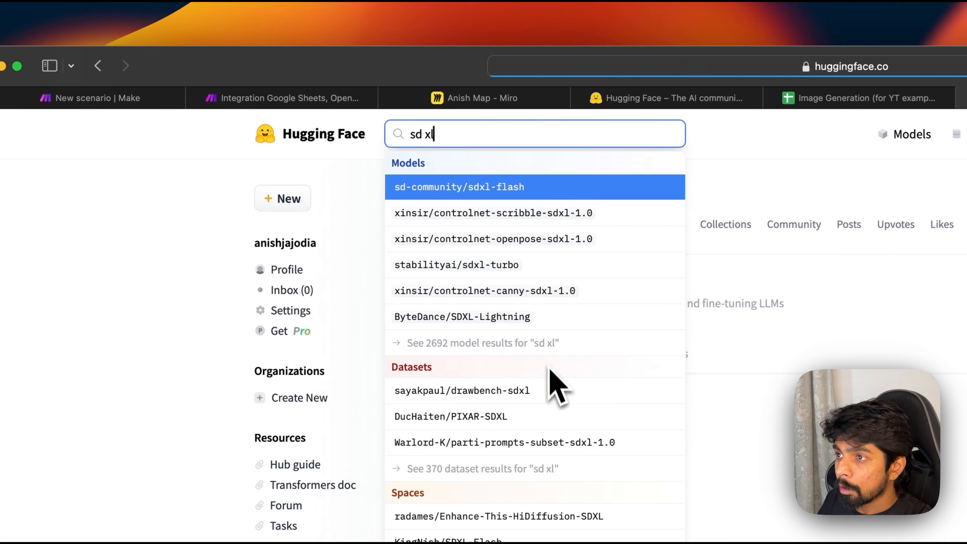
{"action": "left_click", "coordinate": [512, 196]}
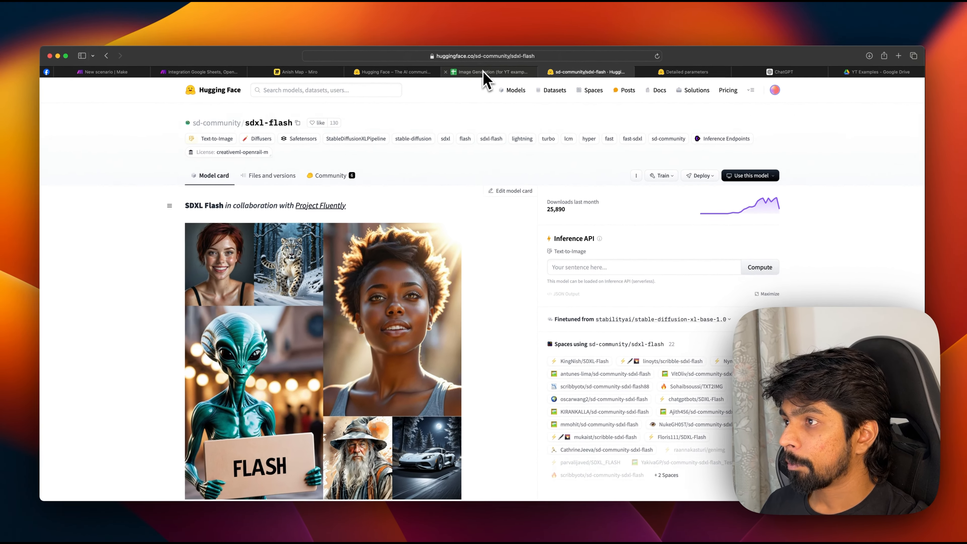
Search the web for "hugging face api" in a new browser tab and open the Serverless Inference API documentation
{"action": "key", "text": "super+t"}
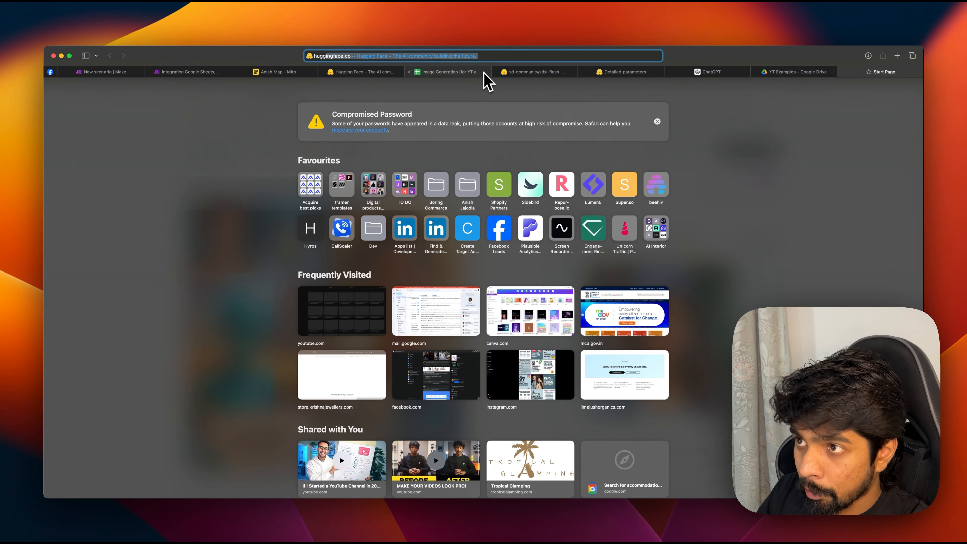
{"action": "type", "text": "hugging face api"}
{"action": "key", "text": "Return"}
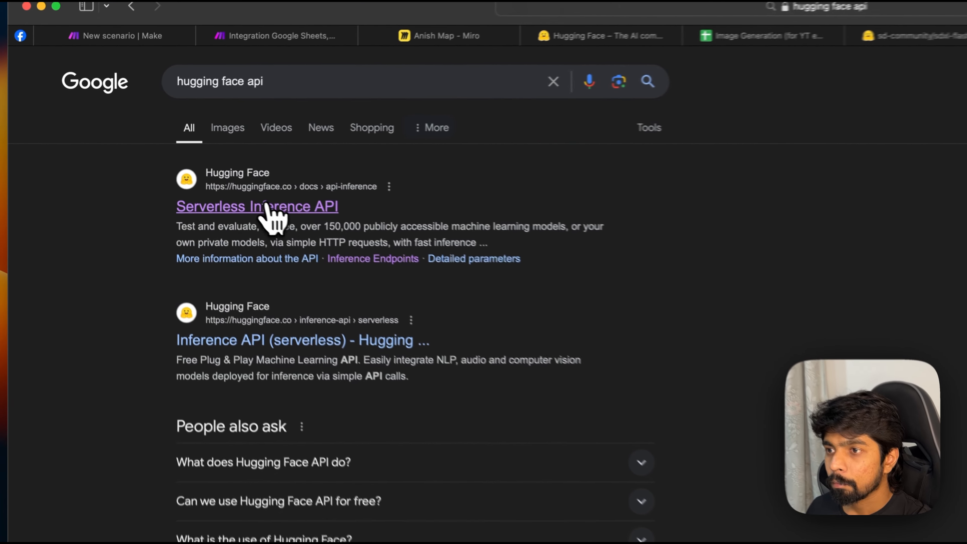
{"action": "left_click", "coordinate": [209, 166]}
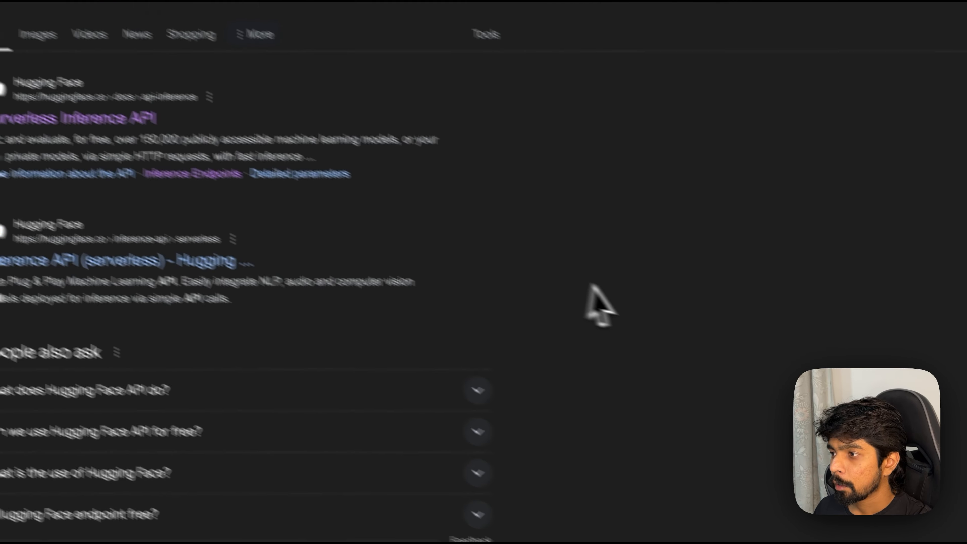
Open the Detailed parameters page of the Inference API documentation and show the Fill Mask example as cURL
{"action": "scroll", "coordinate": [491, 335], "scroll_direction": "down", "scroll_amount": 10}
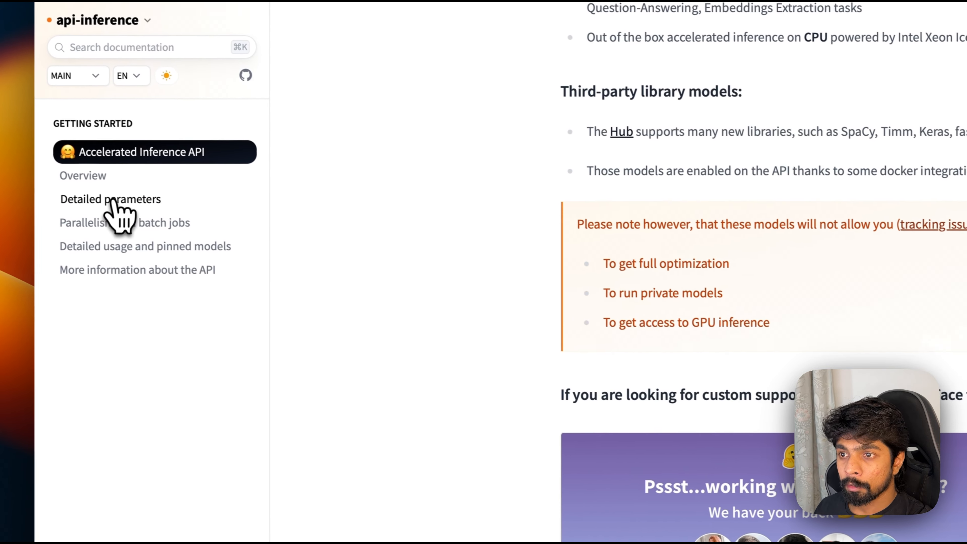
{"action": "left_click", "coordinate": [114, 213]}
{"action": "scroll", "coordinate": [461, 342], "scroll_direction": "down", "scroll_amount": 5}
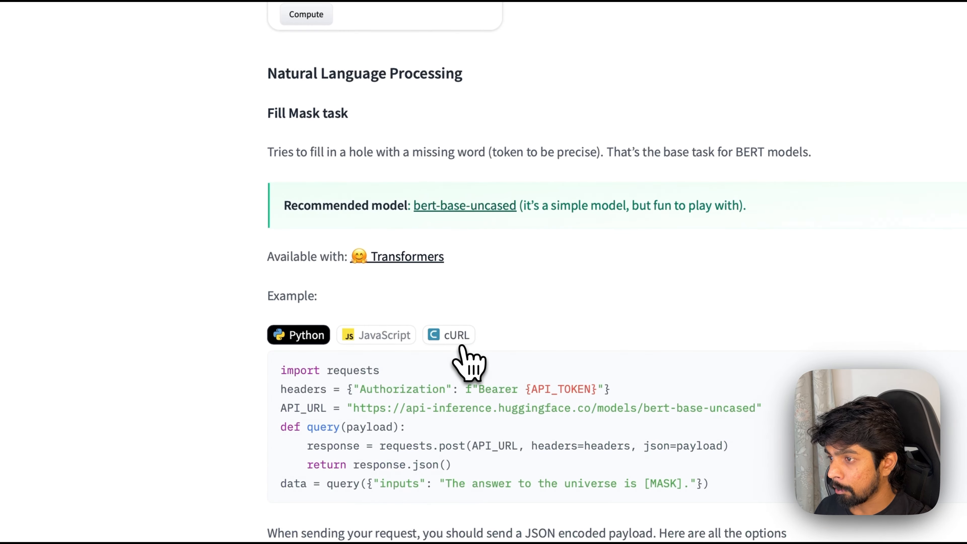
{"action": "left_click", "coordinate": [450, 335]}
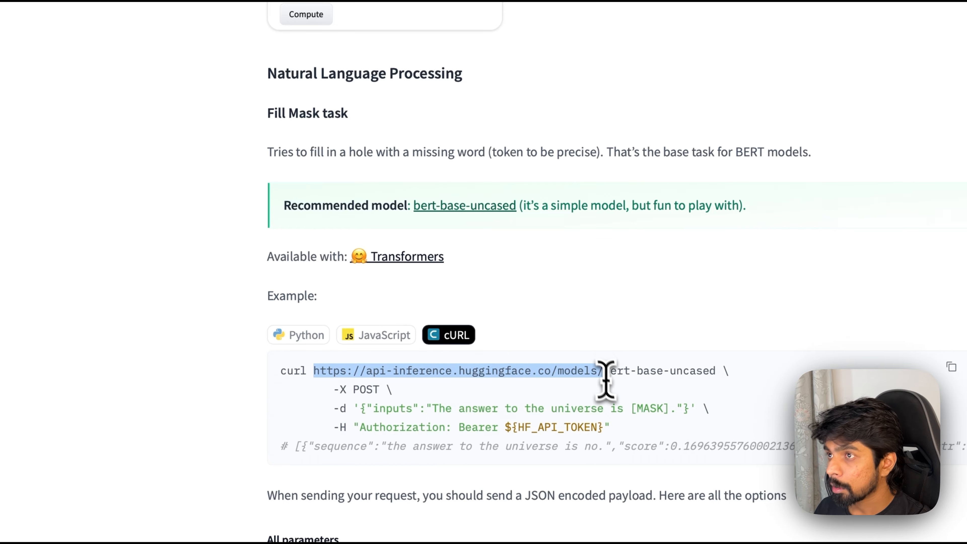
{"action": "left_click", "coordinate": [270, 91]}
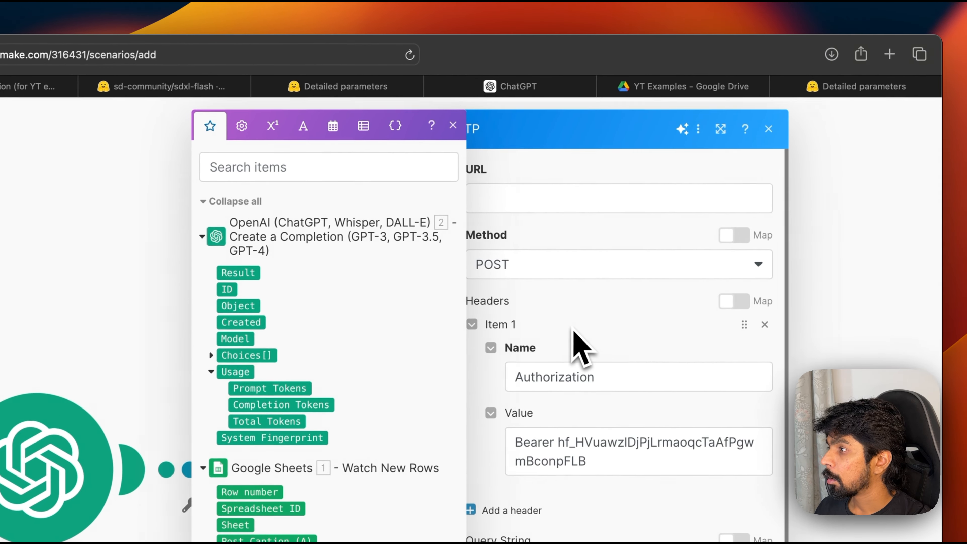
{"action": "left_click", "coordinate": [799, 111]}
{"action": "type", "text": "https://api-inference.huggingface.co/models/"}
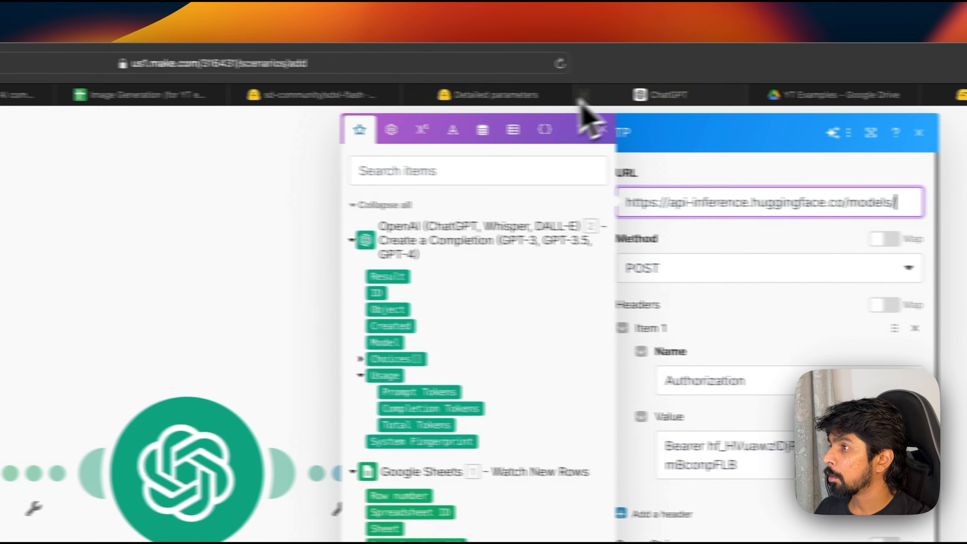
Copy the path sd-community/sdxl-flash from the model page's address and append it to the HTTP module's URL
{"action": "left_click", "coordinate": [160, 87]}
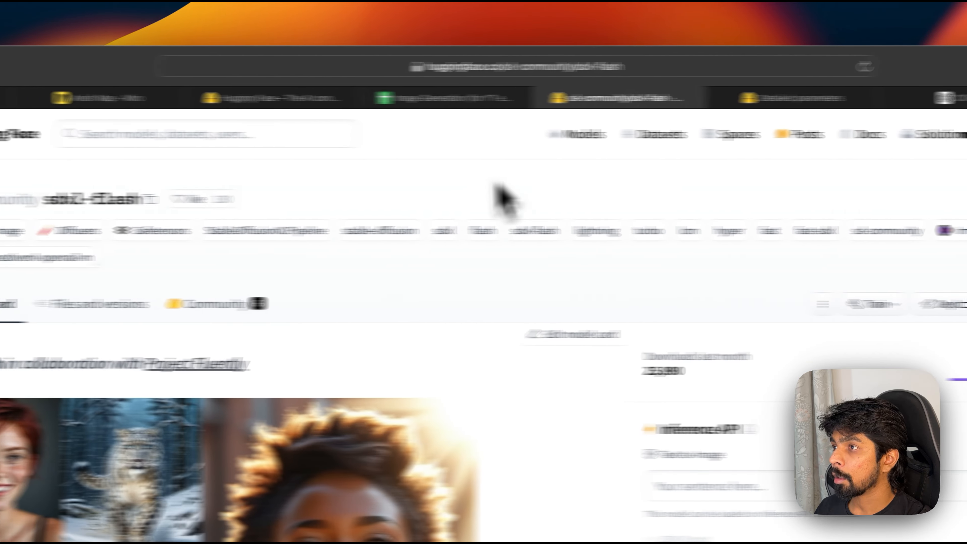
{"action": "left_click", "coordinate": [667, 66]}
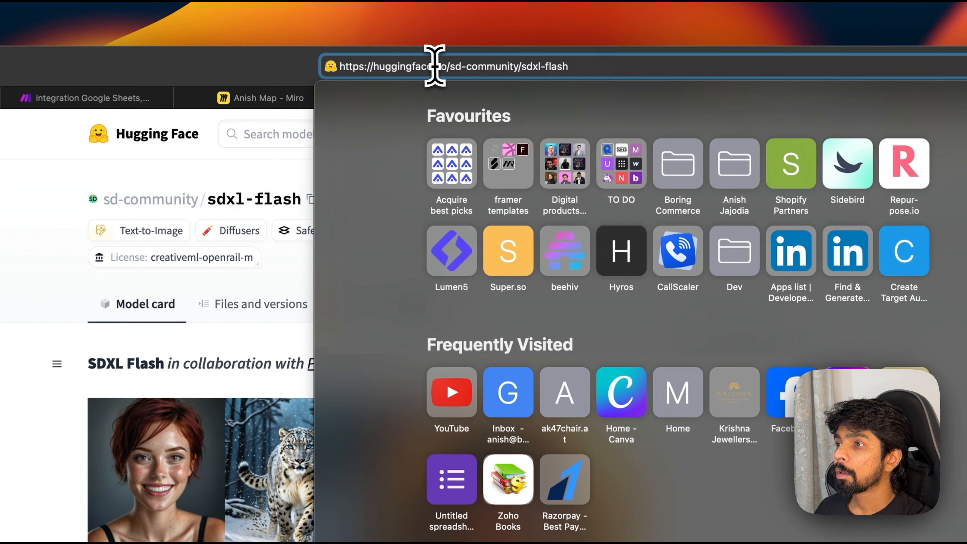
{"action": "key", "text": "super+c"}
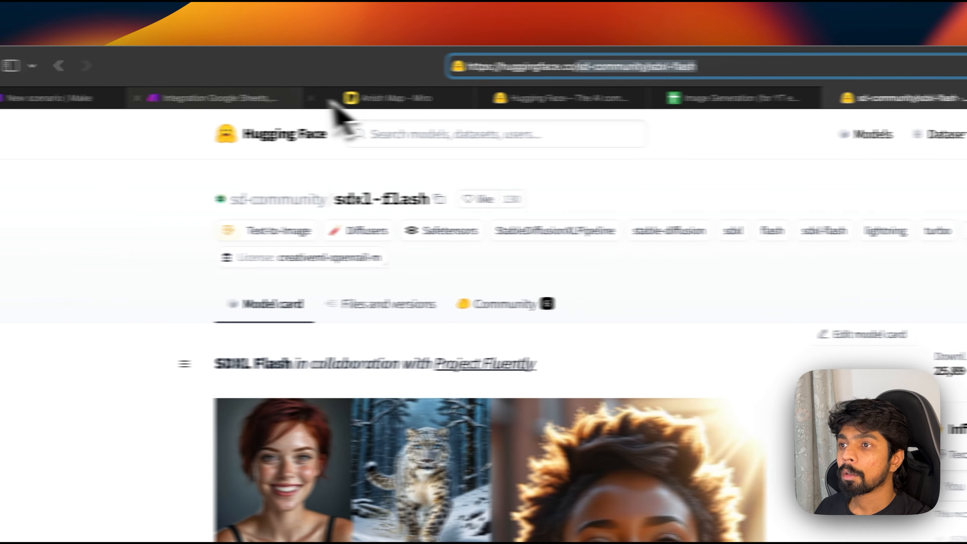
{"action": "left_click", "coordinate": [160, 98]}
{"action": "key", "text": "super+v"}
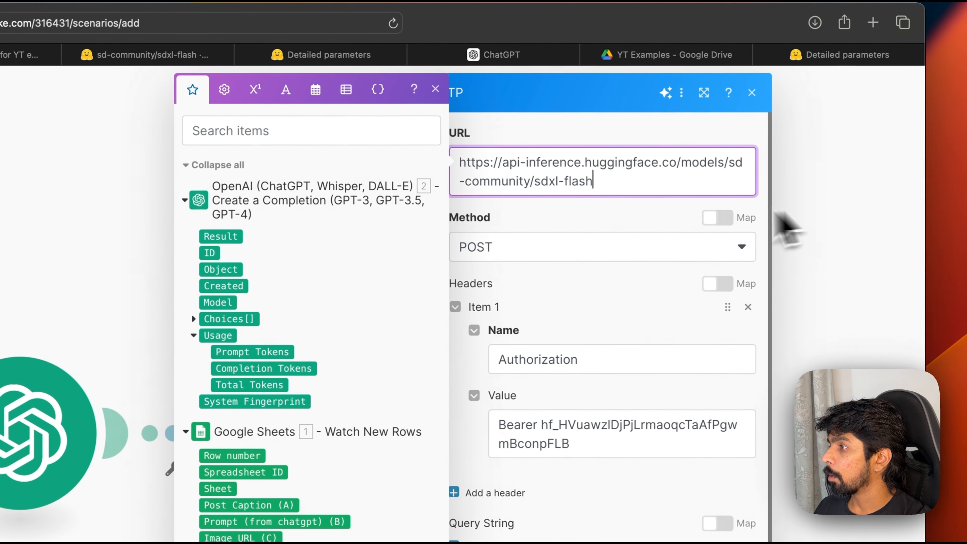
{"action": "left_click", "coordinate": [615, 225]}
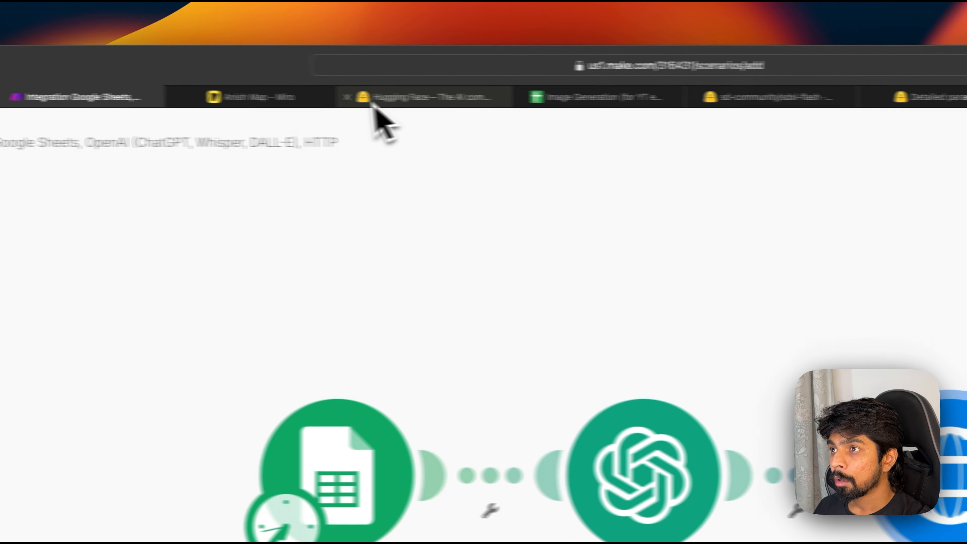
Return to the Detailed parameters documentation and select the JSON payload {"inputs":"The answer to the universe is [MASK]."} in the cURL example for copying
{"action": "left_click", "coordinate": [458, 101]}
{"action": "left_click", "coordinate": [352, 100]}
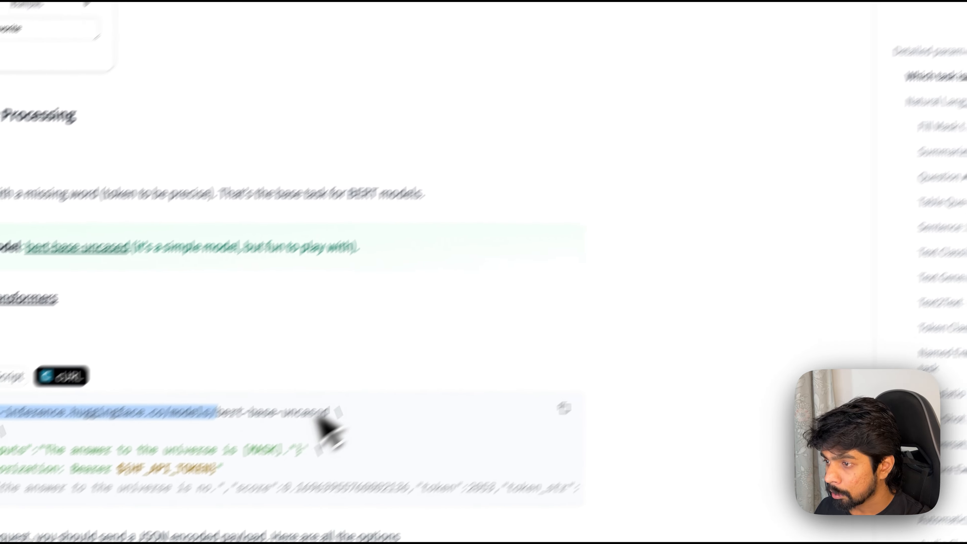
{"action": "left_click_drag", "start_coordinate": [301, 269], "coordinate": [490, 263]}
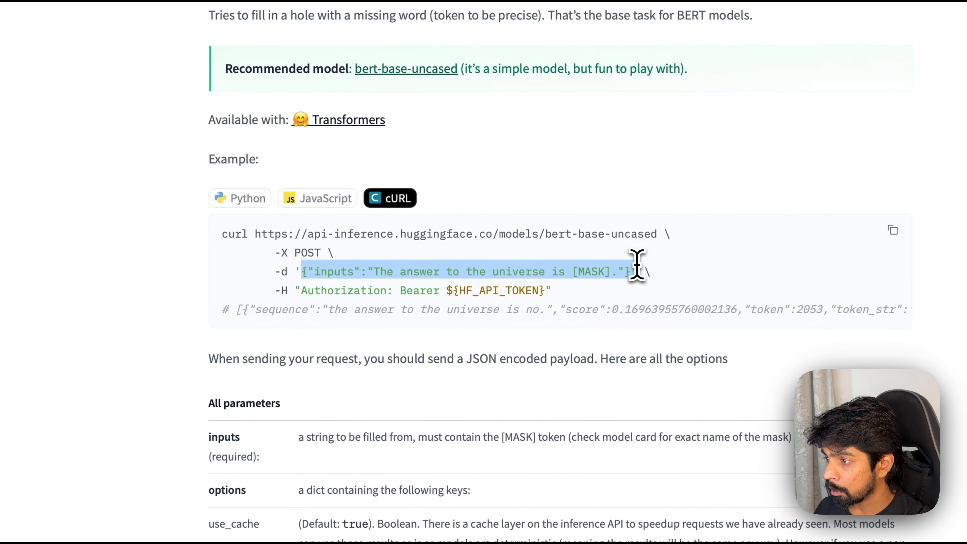
{"action": "left_click", "coordinate": [317, 271]}
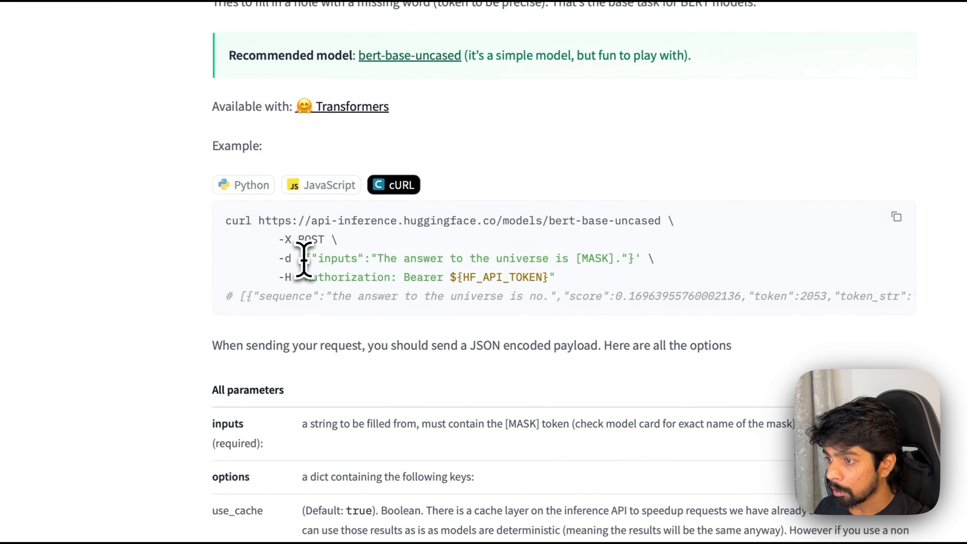
{"action": "left_click_drag", "start_coordinate": [264, 255], "coordinate": [569, 255]}
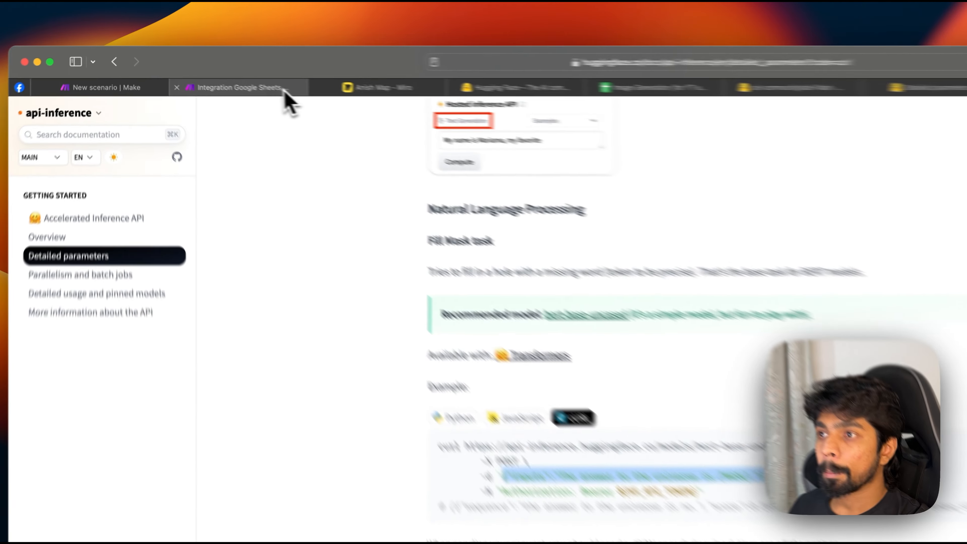
Paste the copied JSON payload into the request content of the Make HTTP module
{"action": "left_click", "coordinate": [213, 72]}
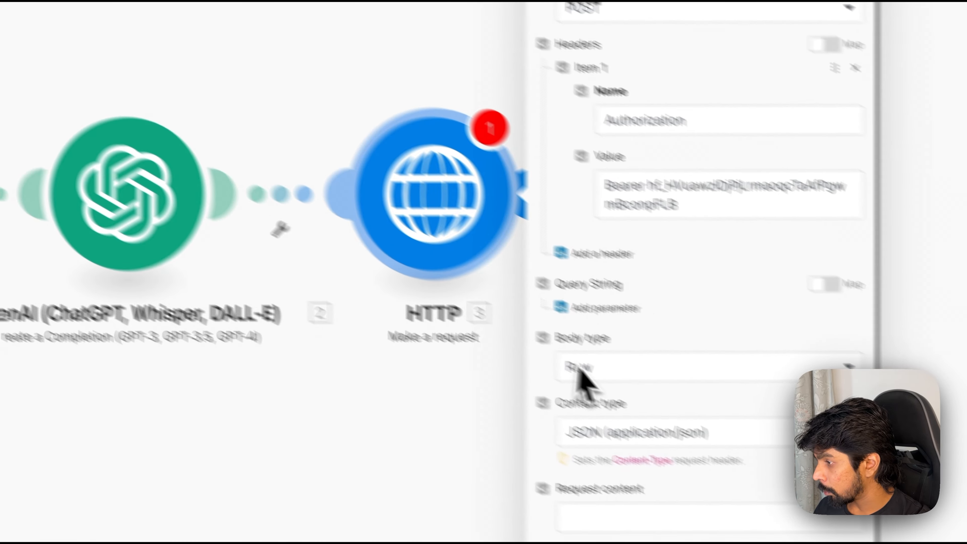
{"action": "left_click", "coordinate": [638, 512]}
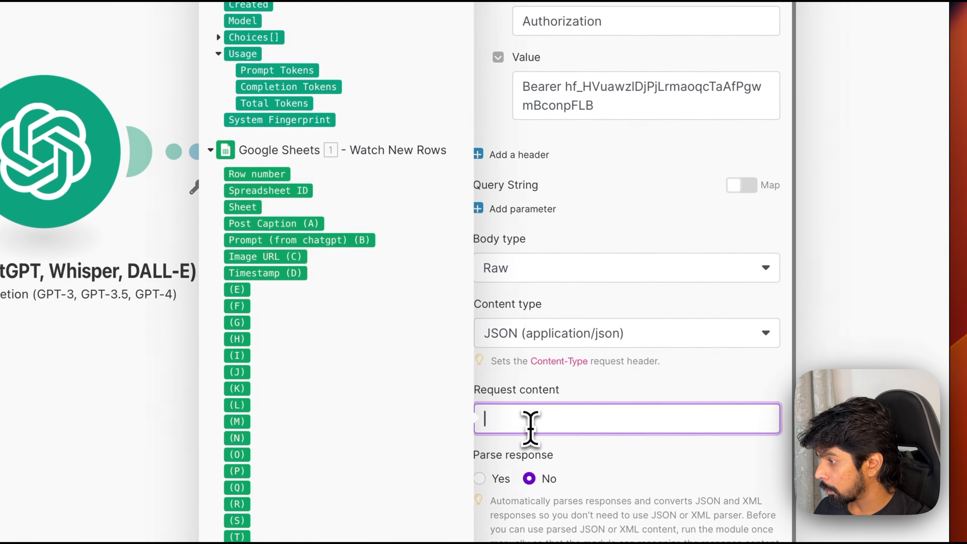
{"action": "key", "text": "super+v"}
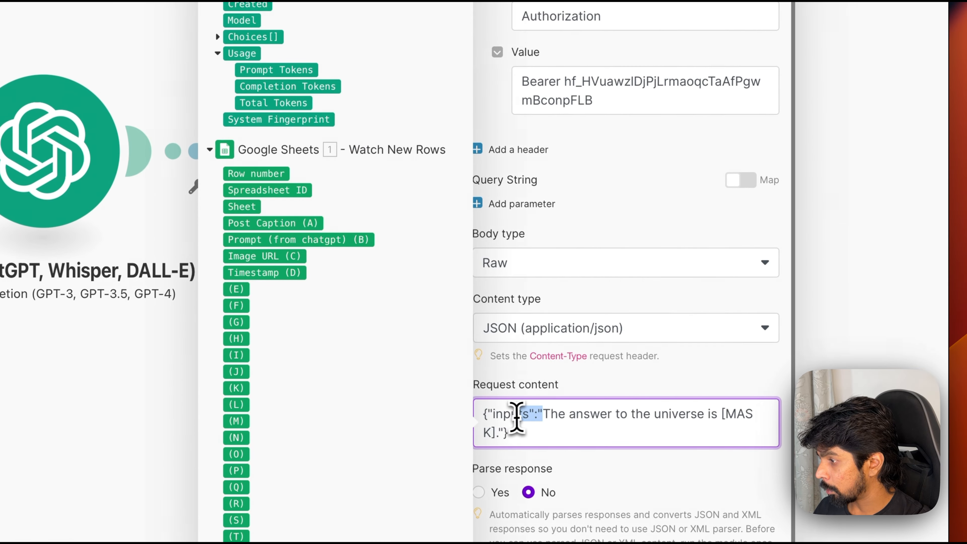
Replace the sample sentence in the request content with the OpenAI Result value and confirm the HTTP module
{"action": "left_click_drag", "start_coordinate": [516, 417], "coordinate": [499, 426]}
{"action": "key", "text": "BackSpace"}
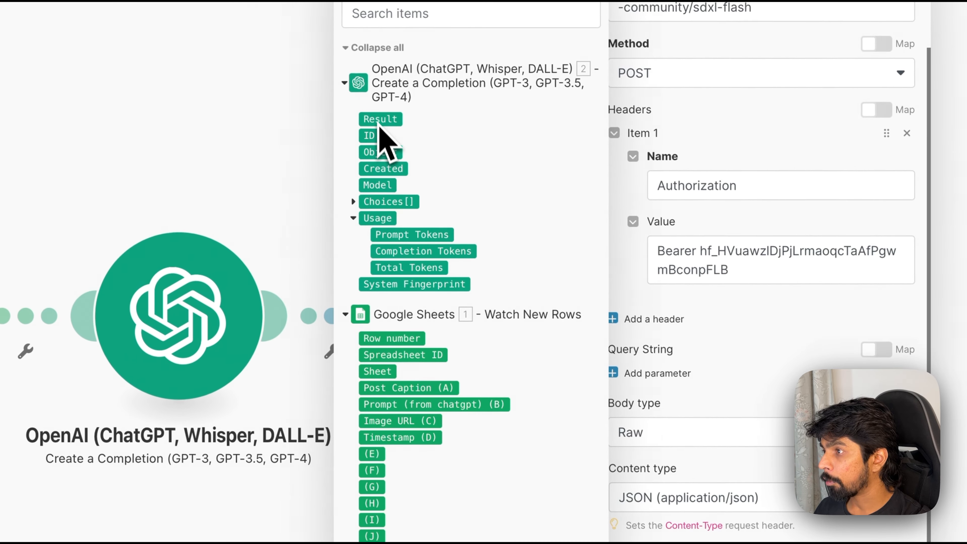
{"action": "left_click_drag", "start_coordinate": [381, 122], "coordinate": [521, 299]}
{"action": "left_click", "coordinate": [742, 470]}
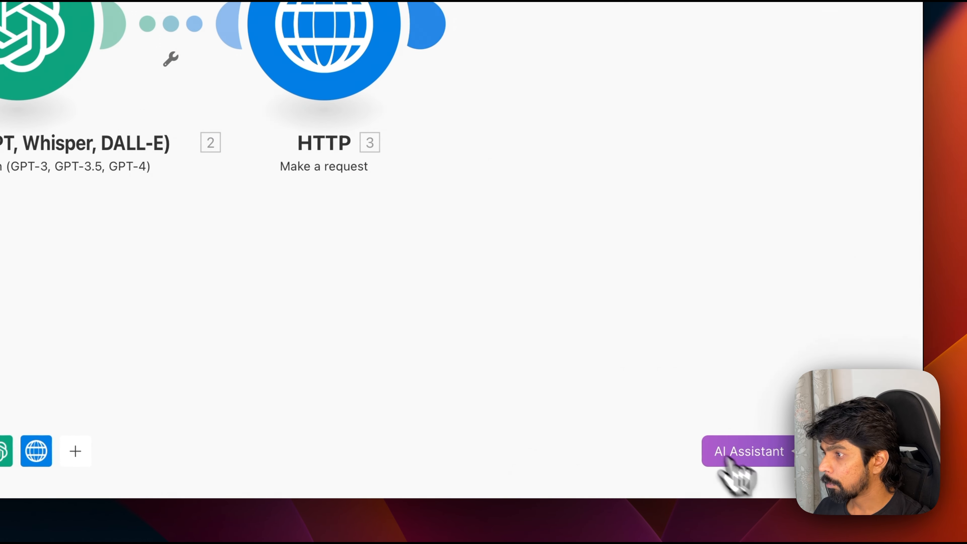
Add a Google Drive Upload a File module after the HTTP module, searching the apps for "drive"
{"action": "left_click", "coordinate": [386, 24]}
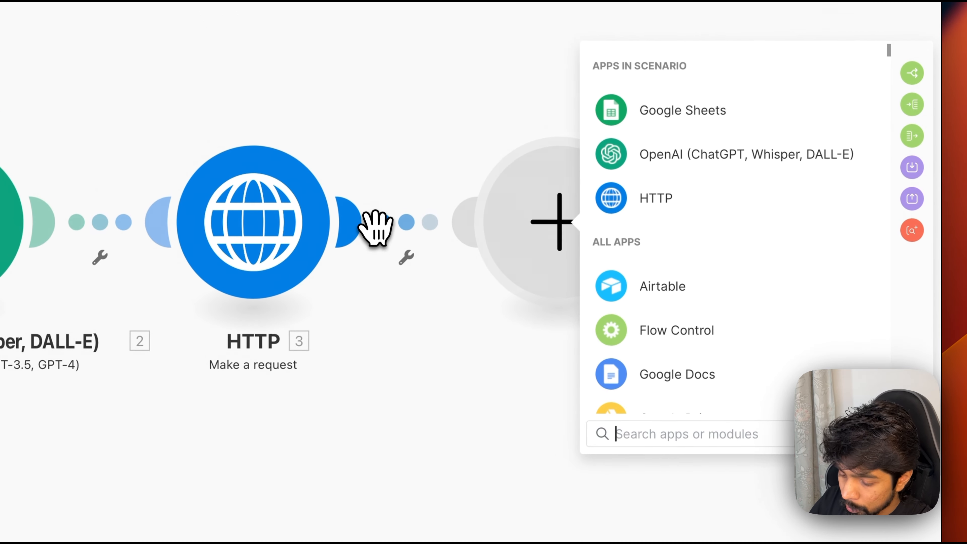
{"action": "type", "text": "d"}
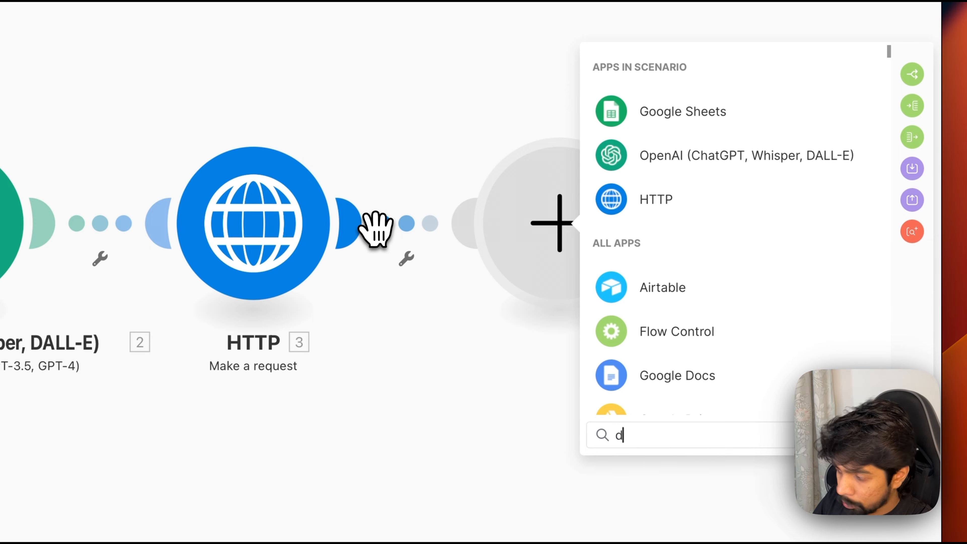
{"action": "type", "text": "rive"}
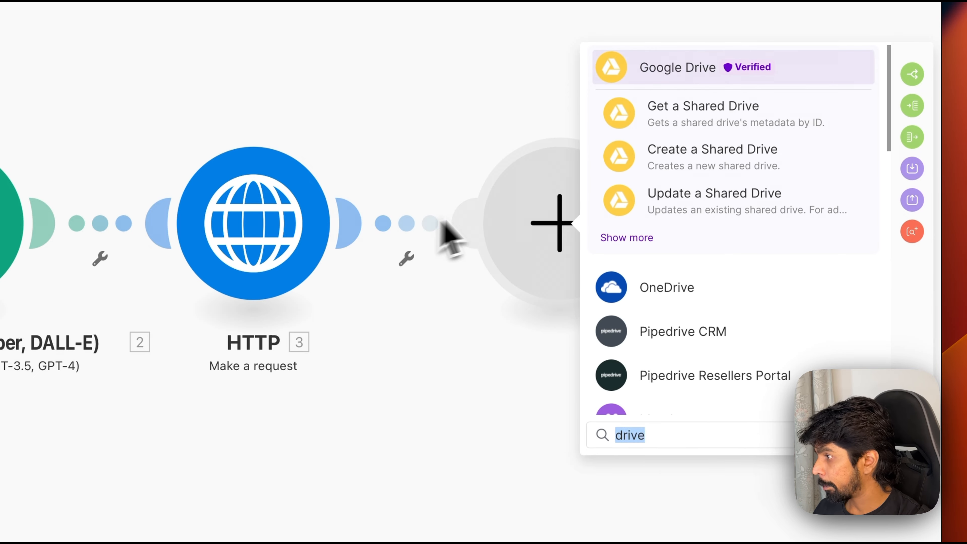
{"action": "left_click", "coordinate": [633, 238]}
{"action": "scroll", "coordinate": [682, 324], "scroll_direction": "down", "scroll_amount": 5}
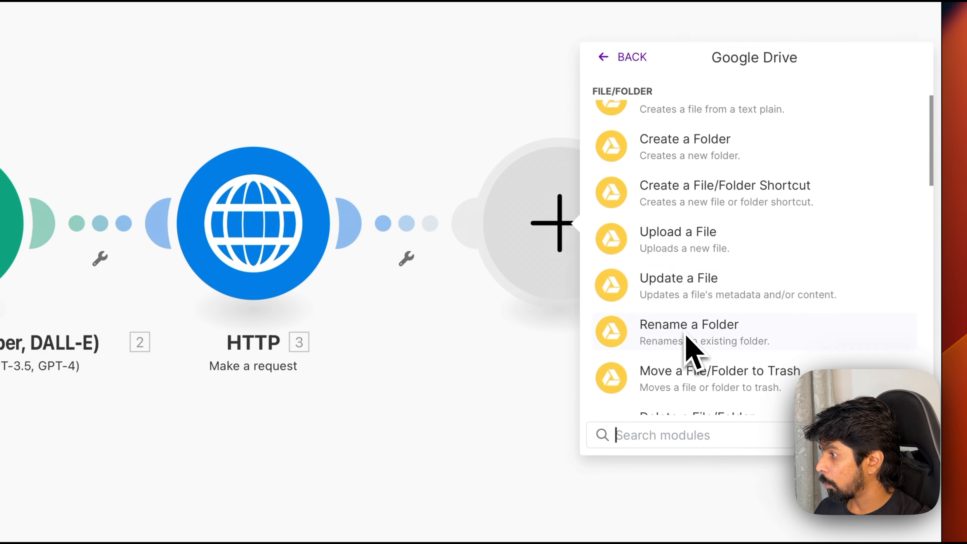
{"action": "left_click", "coordinate": [703, 238]}
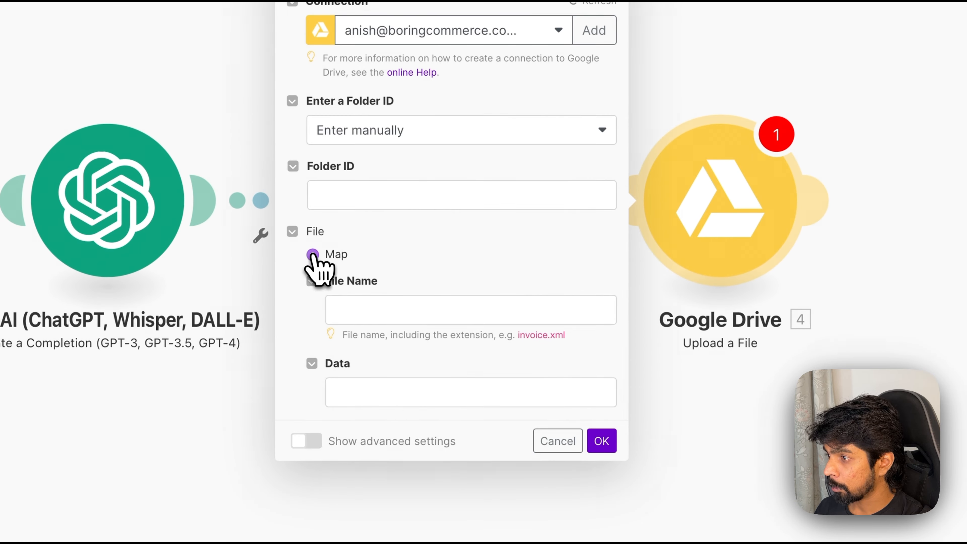
Choose the upload folder from the list and set its location to YT Examples / HuggingFace in My Drive
{"action": "left_click", "coordinate": [345, 195]}
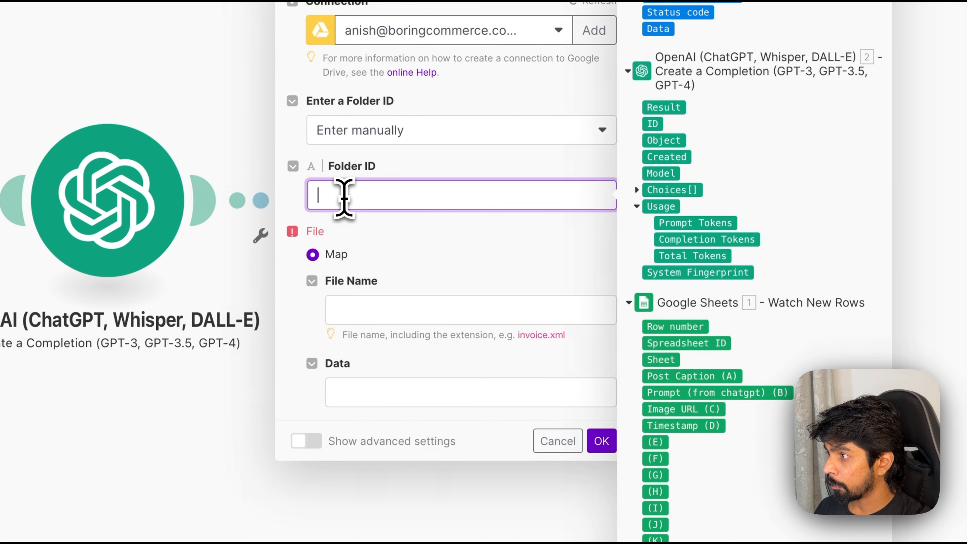
{"action": "left_click", "coordinate": [360, 135]}
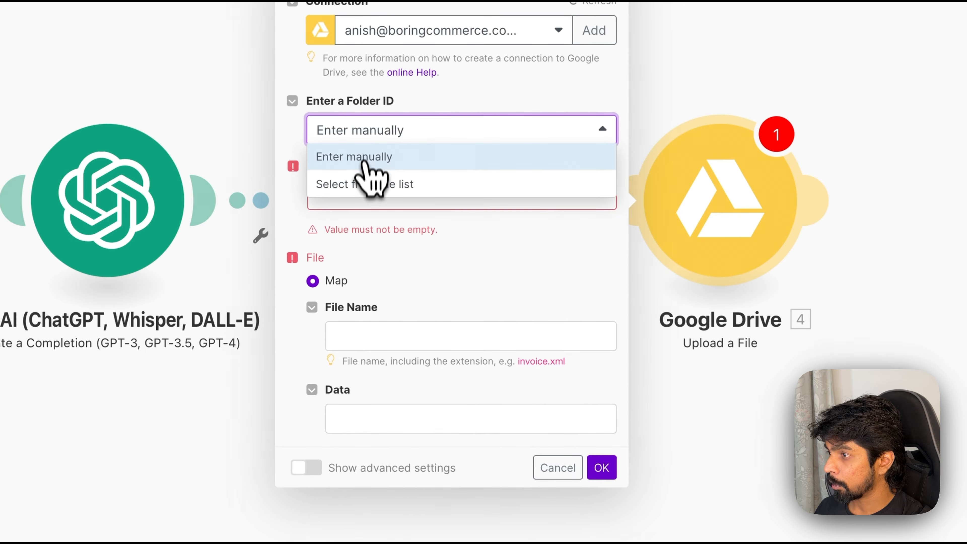
{"action": "left_click", "coordinate": [371, 184]}
{"action": "left_click", "coordinate": [361, 228]}
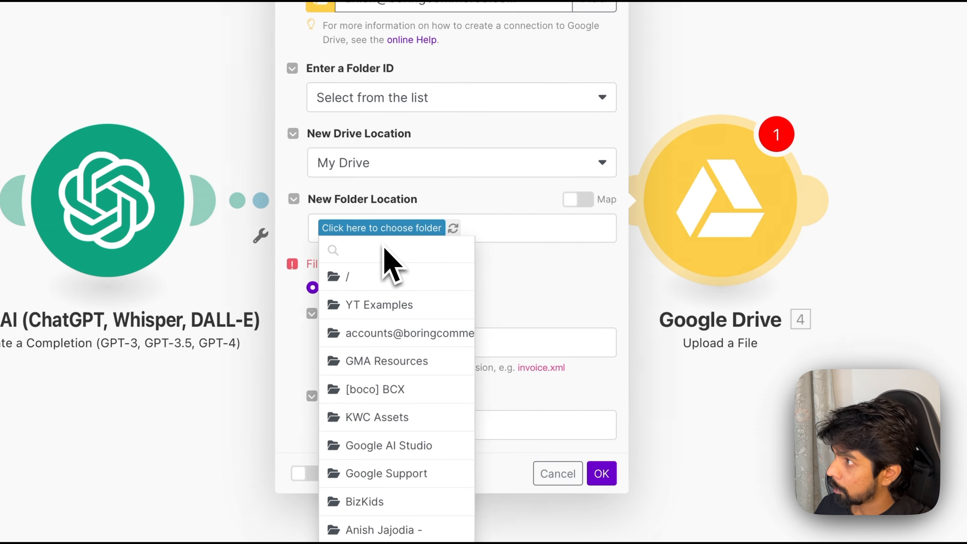
{"action": "left_click", "coordinate": [377, 304]}
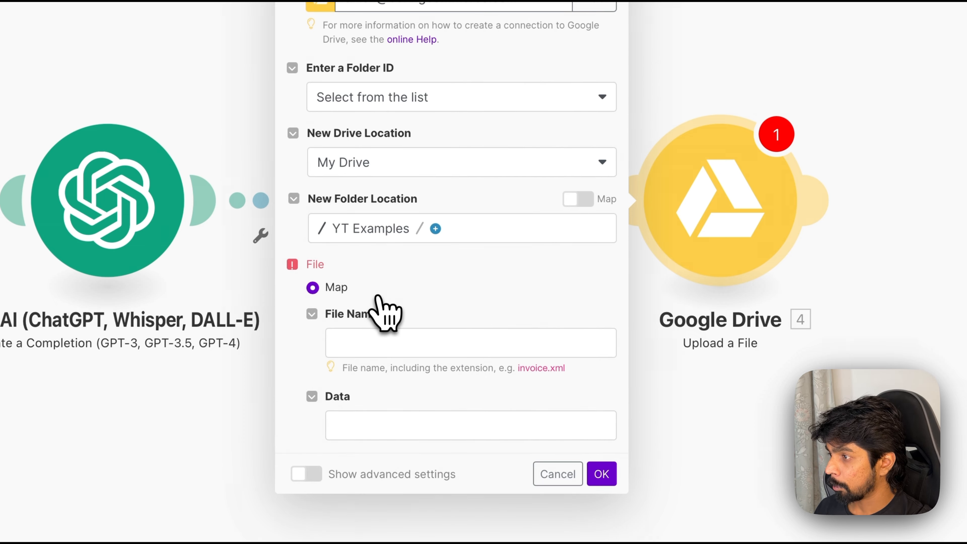
{"action": "left_click", "coordinate": [435, 229]}
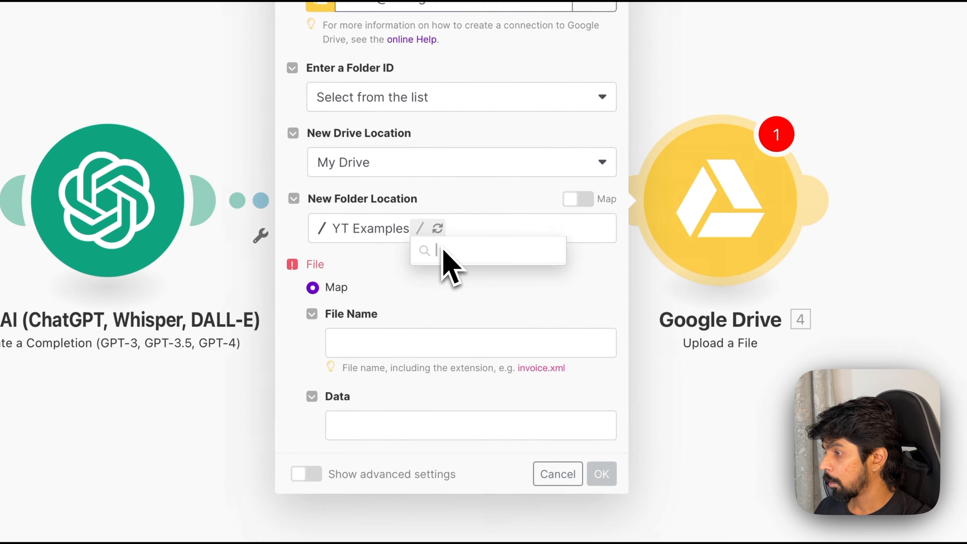
{"action": "left_click", "coordinate": [452, 252]}
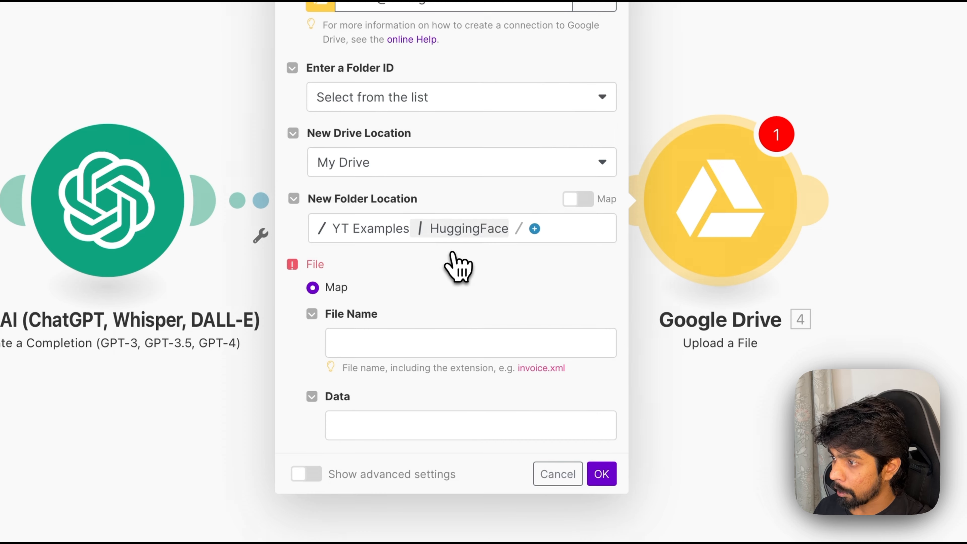
Name the uploaded file with the sheet's Row number plus .png, map the HTTP Data output as its content and confirm the module
{"action": "left_click", "coordinate": [396, 342]}
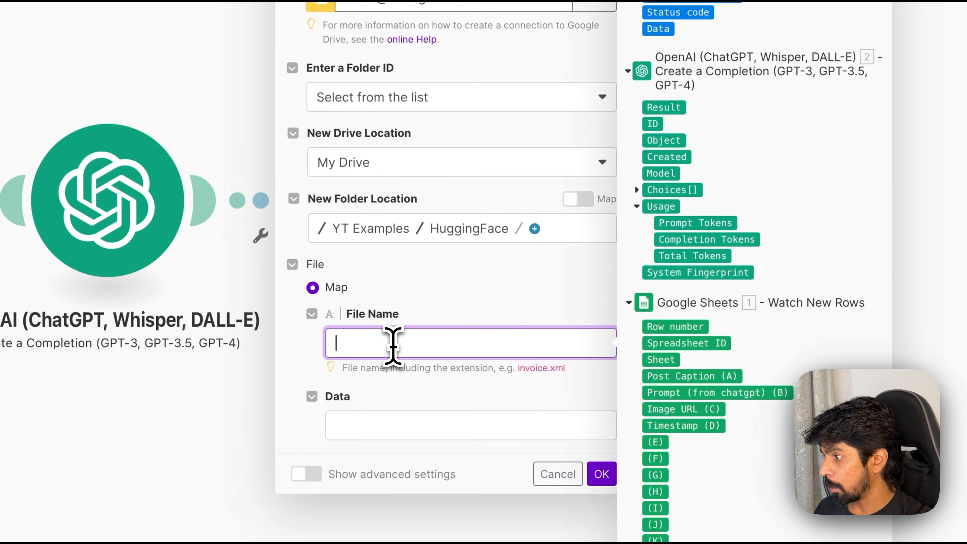
{"action": "left_click_drag", "start_coordinate": [658, 331], "coordinate": [441, 346]}
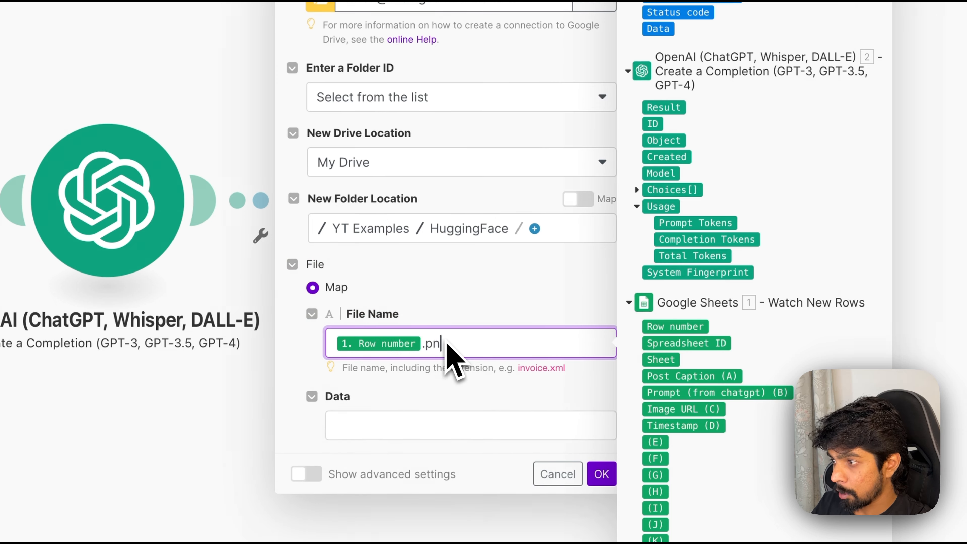
{"action": "left_click", "coordinate": [407, 427]}
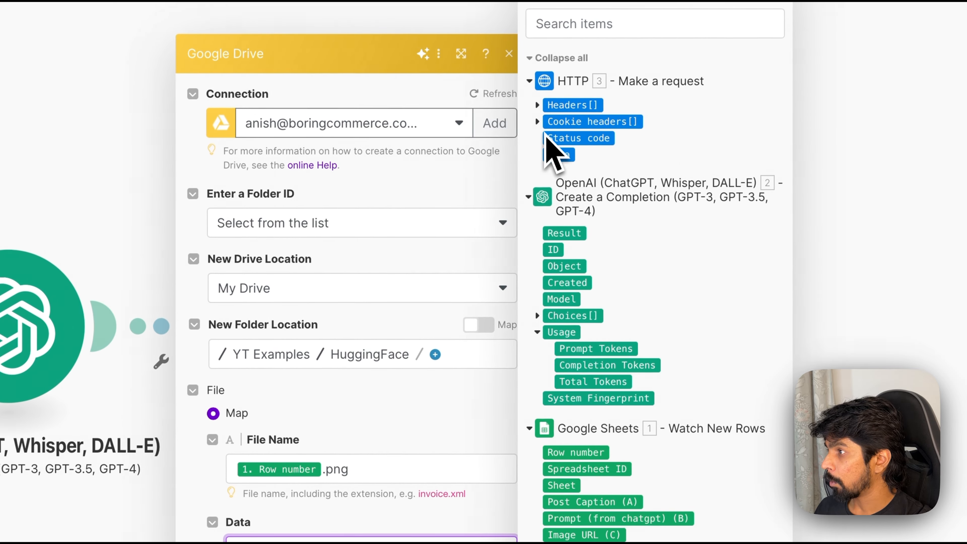
{"action": "left_click_drag", "start_coordinate": [558, 155], "coordinate": [301, 540]}
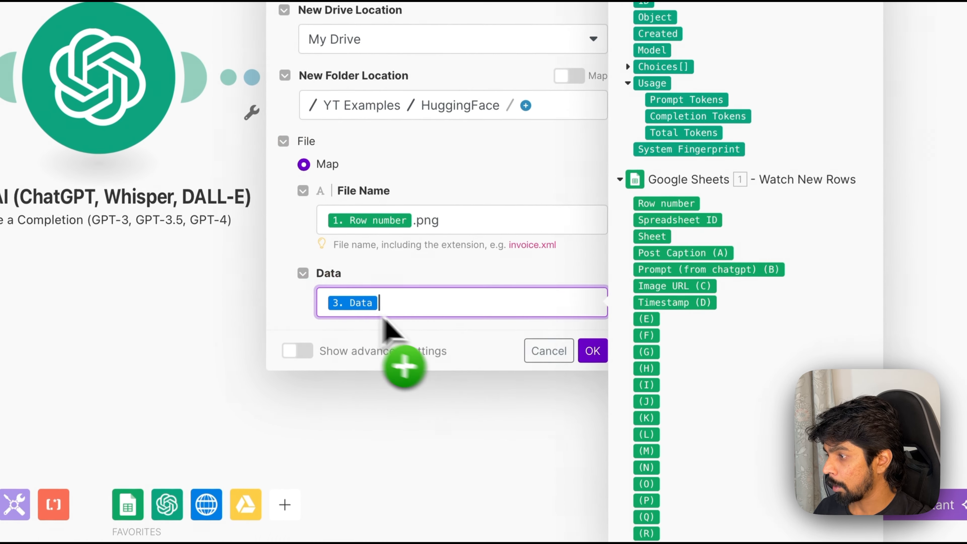
{"action": "left_click", "coordinate": [588, 355]}
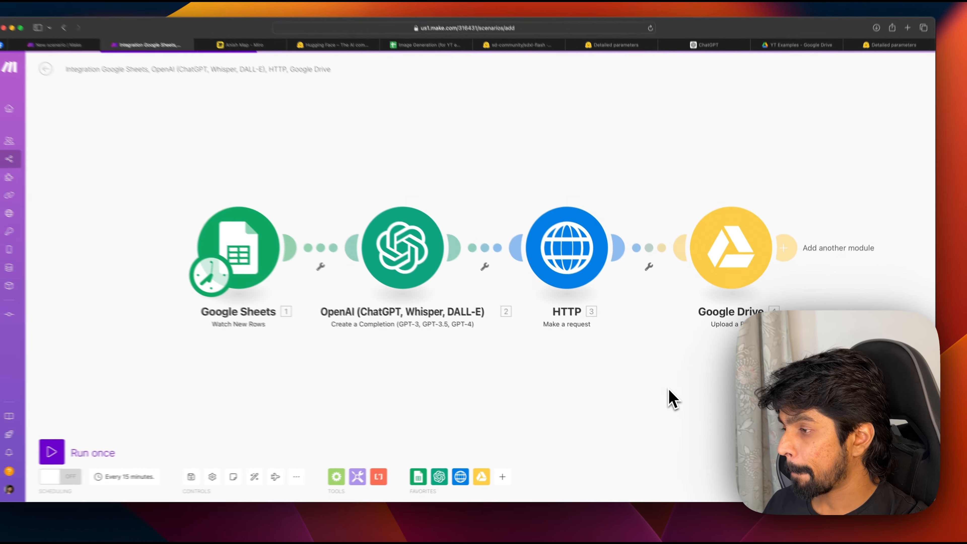
Run the scenario once and inspect the Google Sheets module's output bundle
{"action": "scroll", "coordinate": [674, 392], "scroll_direction": "right", "scroll_amount": 3}
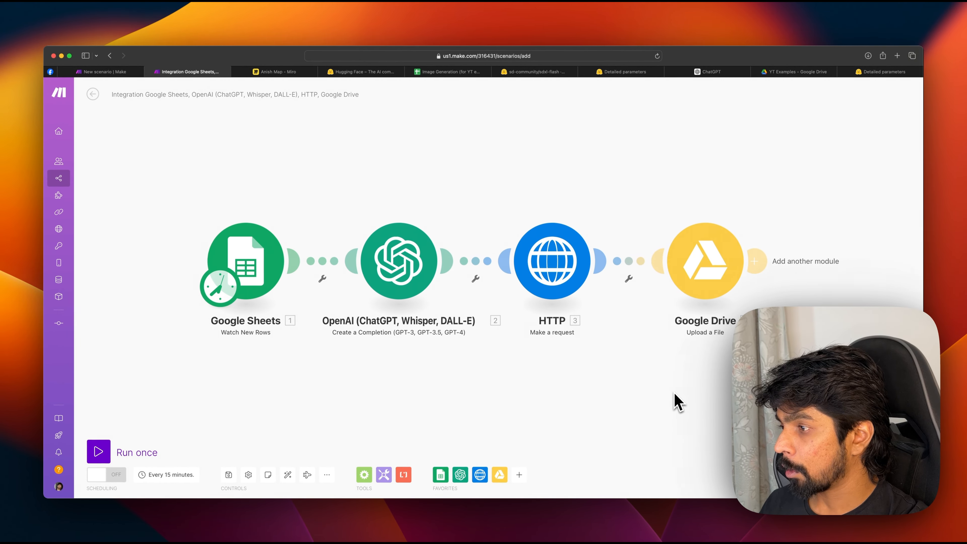
{"action": "scroll", "coordinate": [675, 391], "scroll_direction": "right", "scroll_amount": 3}
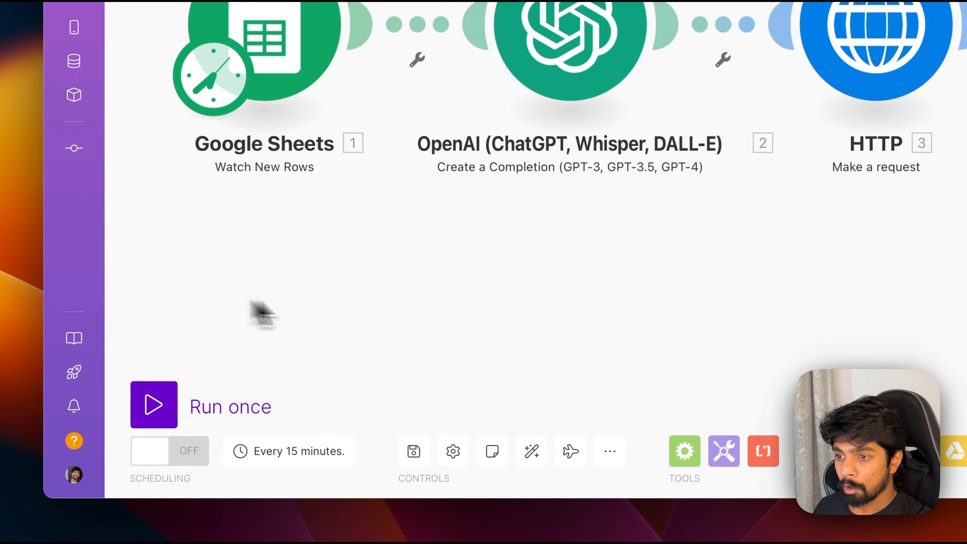
{"action": "left_click", "coordinate": [162, 396]}
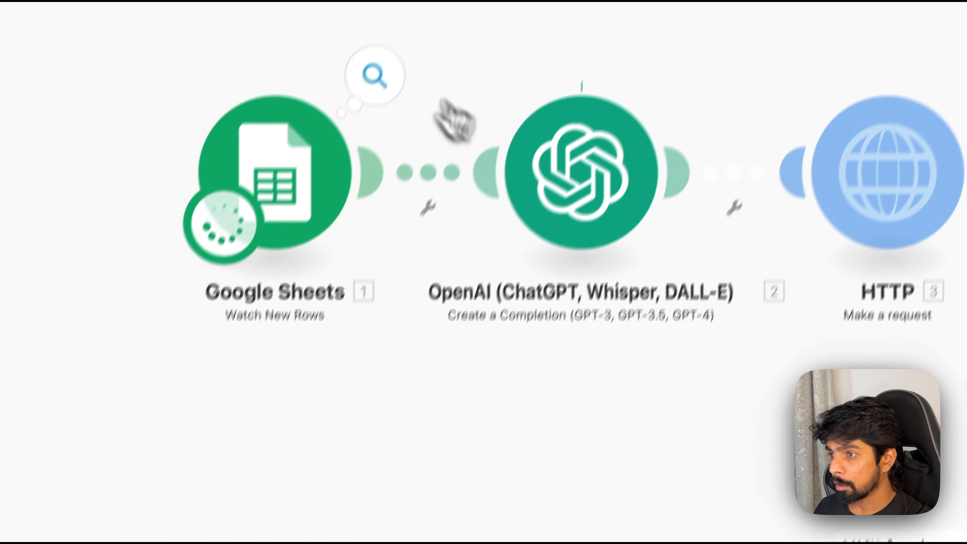
{"action": "left_click", "coordinate": [375, 75]}
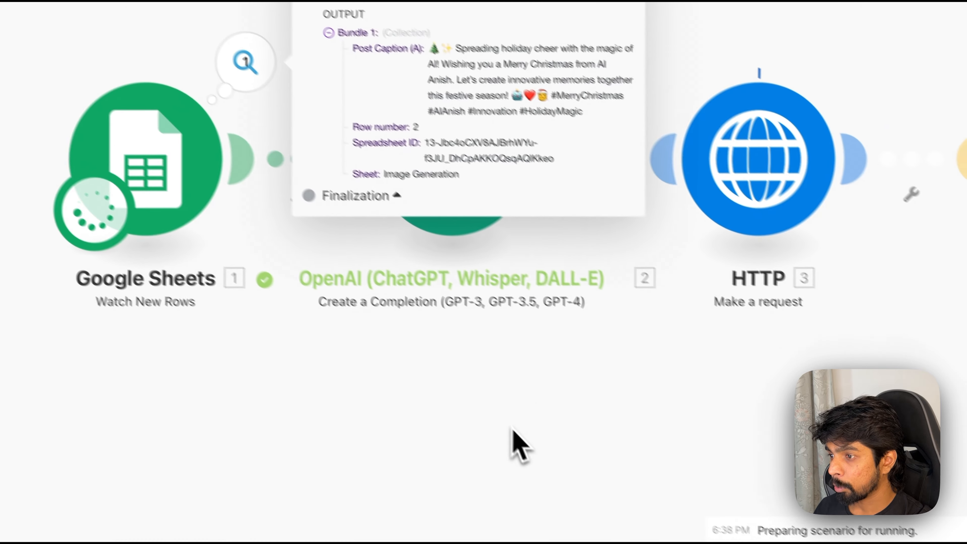
Inspect the input and output bundles of the OpenAI and HTTP modules from the run
{"action": "left_click", "coordinate": [438, 104]}
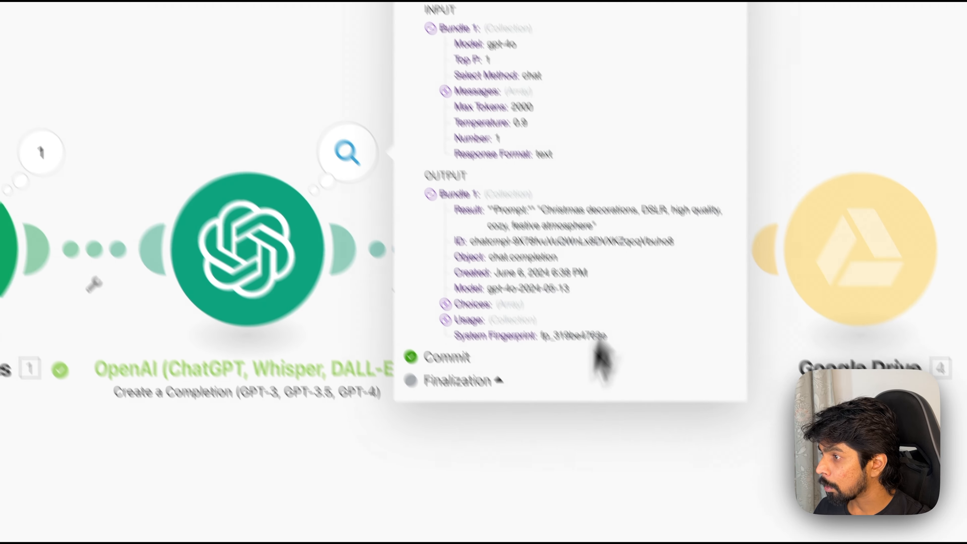
{"action": "left_click", "coordinate": [557, 488]}
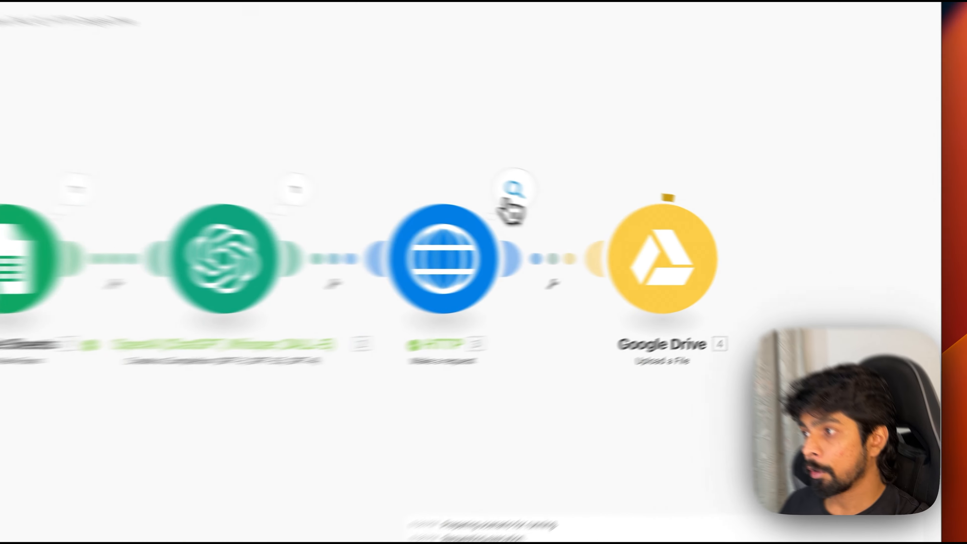
{"action": "left_click", "coordinate": [625, 213]}
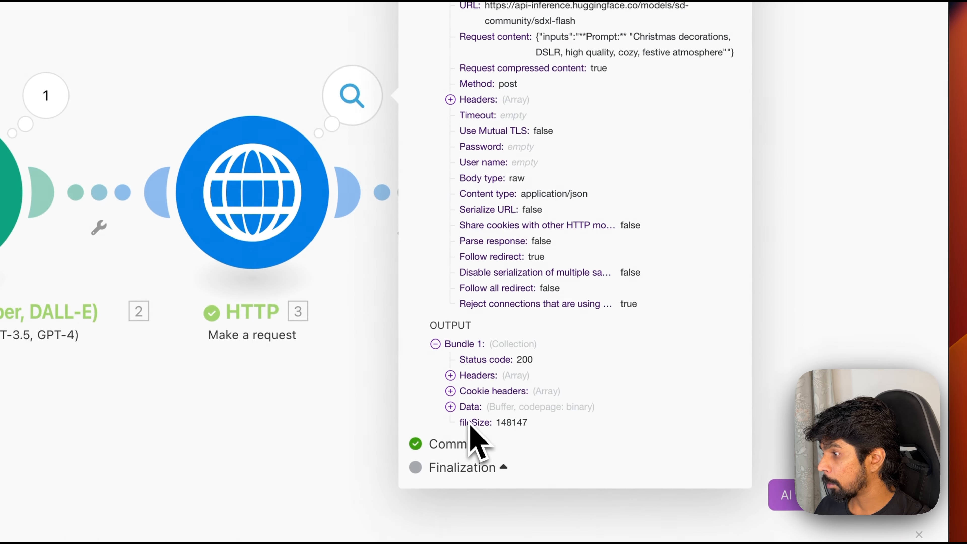
{"action": "left_click", "coordinate": [340, 432]}
Copy the Web View Link from the Google Drive module's output, view the uploaded image in a new tab, and return to the scenario
{"action": "left_click", "coordinate": [658, 96]}
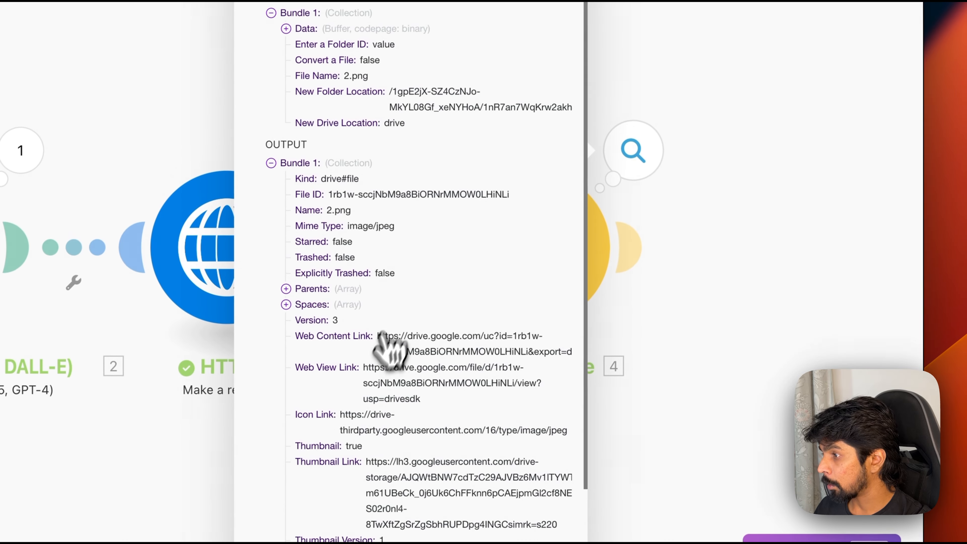
{"action": "left_click_drag", "start_coordinate": [379, 377], "coordinate": [403, 398]}
{"action": "key", "text": "super+c"}
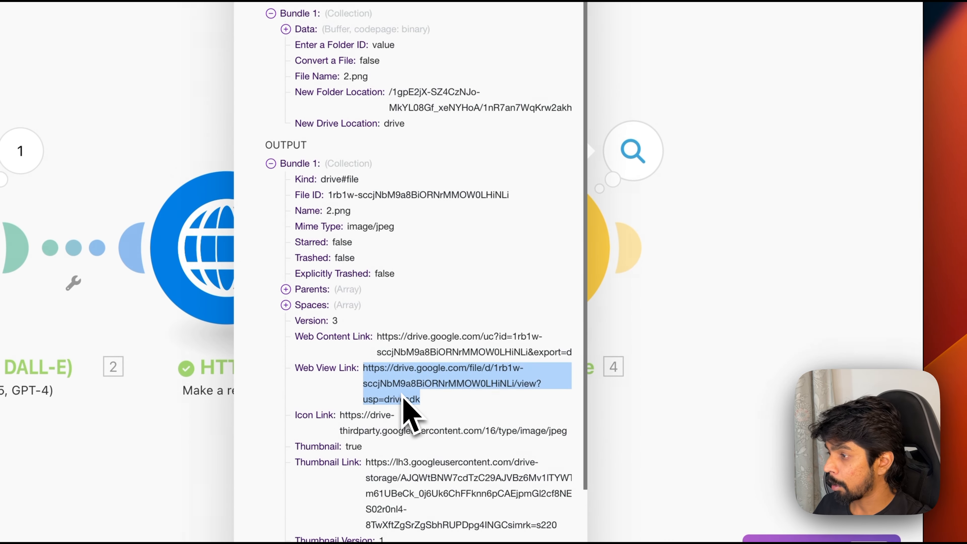
{"action": "key", "text": "super+t"}
{"action": "key", "text": "super+v"}
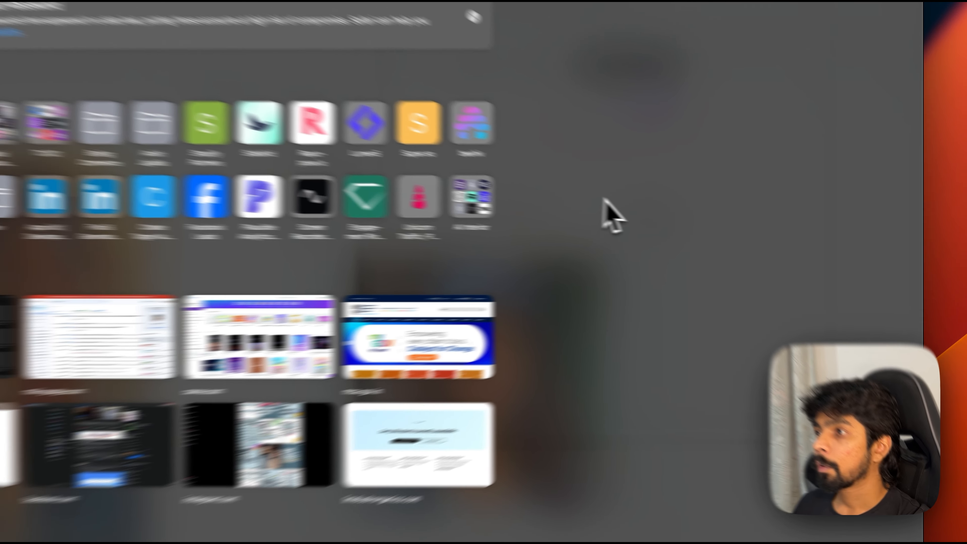
{"action": "key", "text": "Return"}
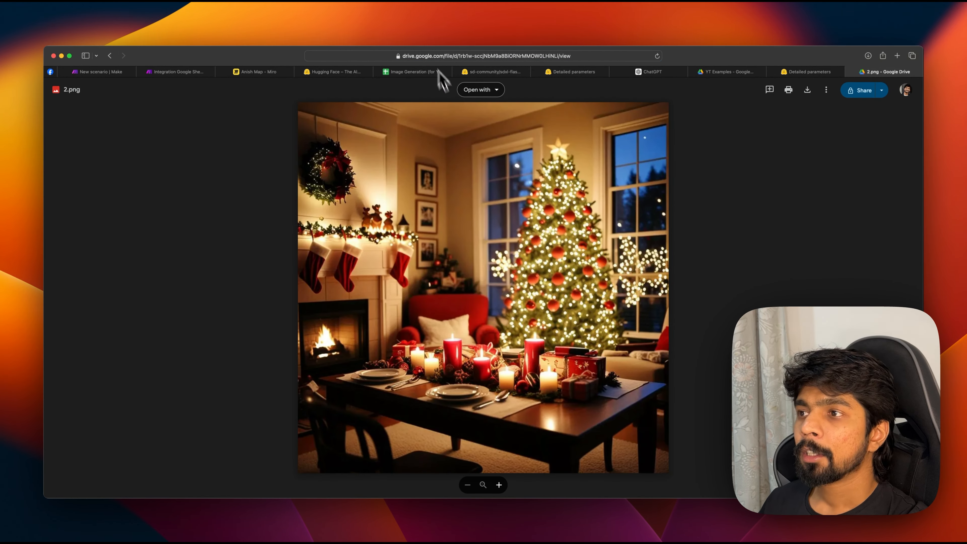
{"action": "key", "text": "super+w"}
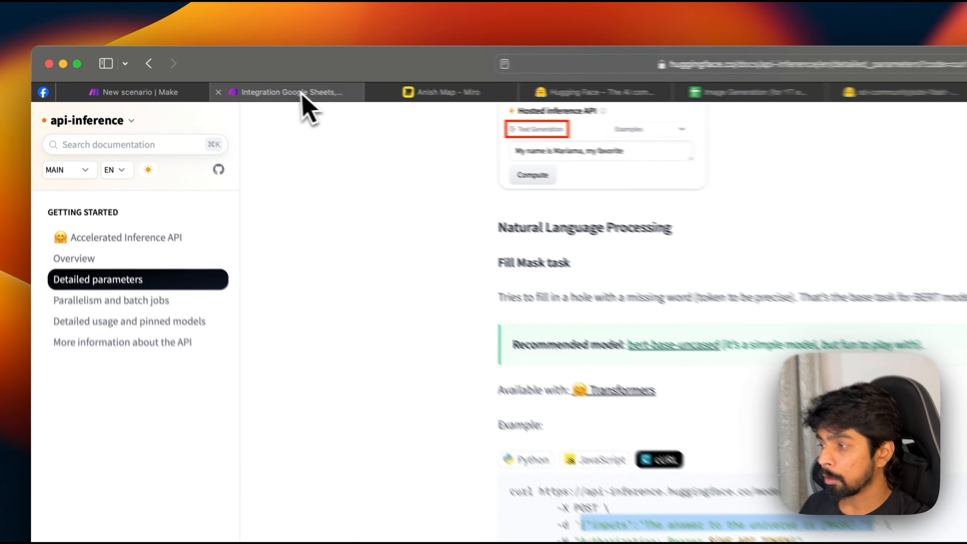
{"action": "left_click", "coordinate": [196, 72]}
{"action": "left_click", "coordinate": [790, 260]}
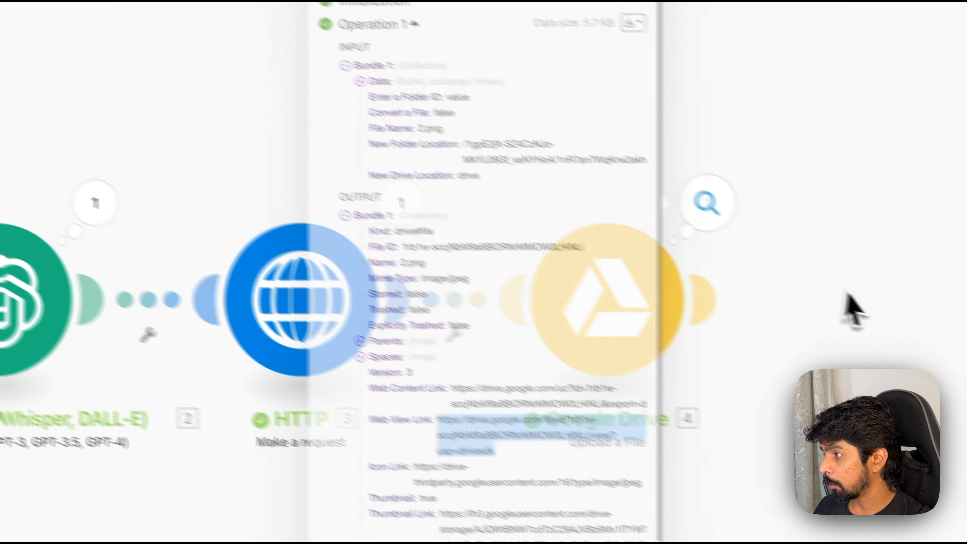
{"action": "scroll", "coordinate": [642, 310], "scroll_direction": "right", "scroll_amount": 5}
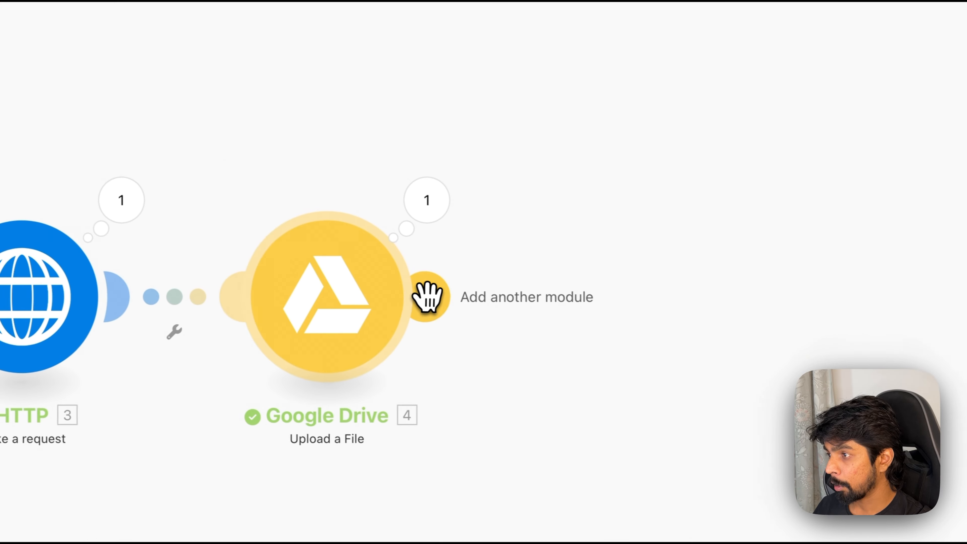
{"action": "left_click", "coordinate": [432, 296]}
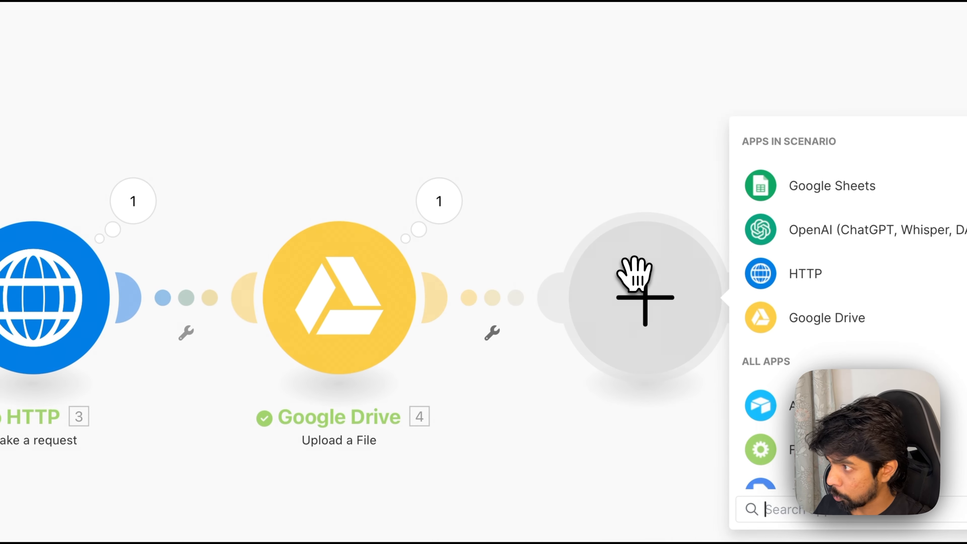
{"action": "left_click", "coordinate": [769, 185]}
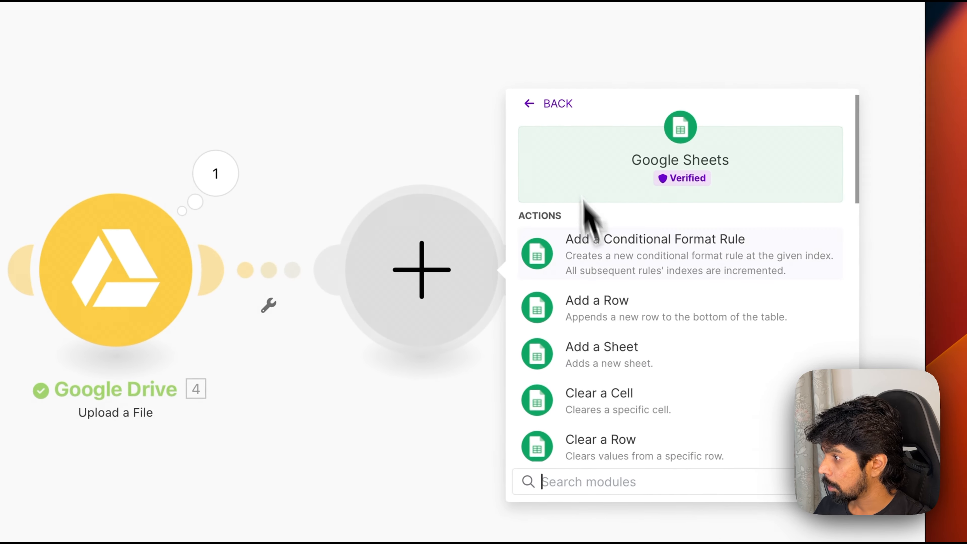
{"action": "scroll", "coordinate": [628, 404], "scroll_direction": "down", "scroll_amount": 15}
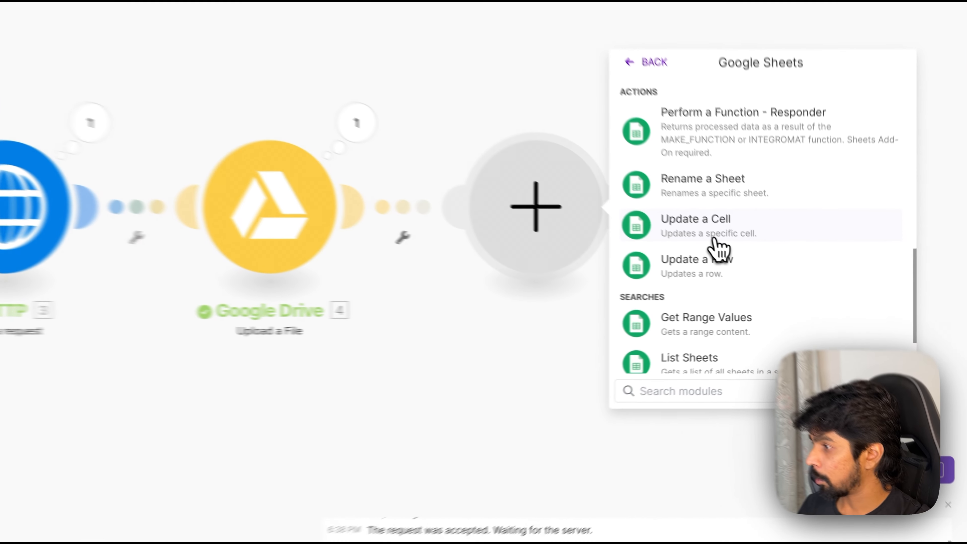
{"action": "left_click", "coordinate": [767, 281]}
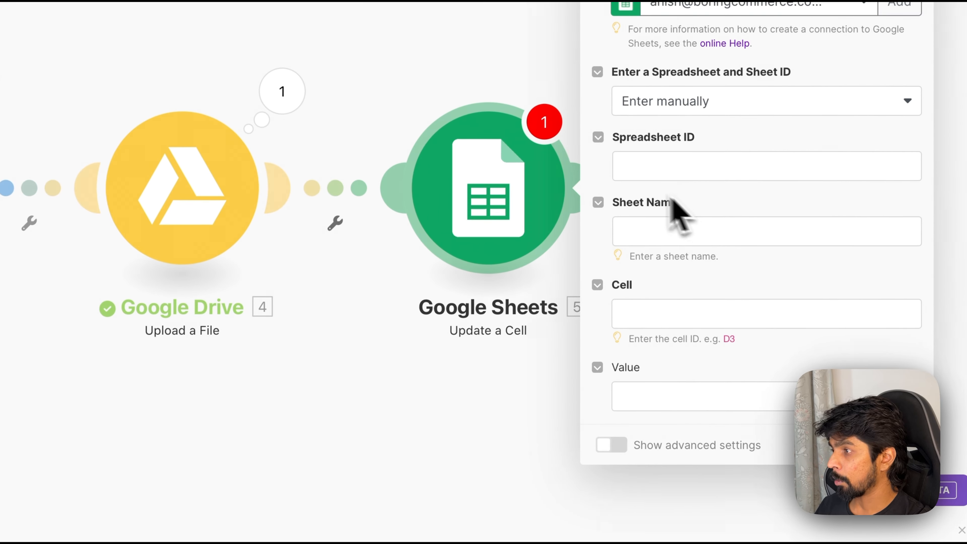
{"action": "right_click", "coordinate": [524, 186]}
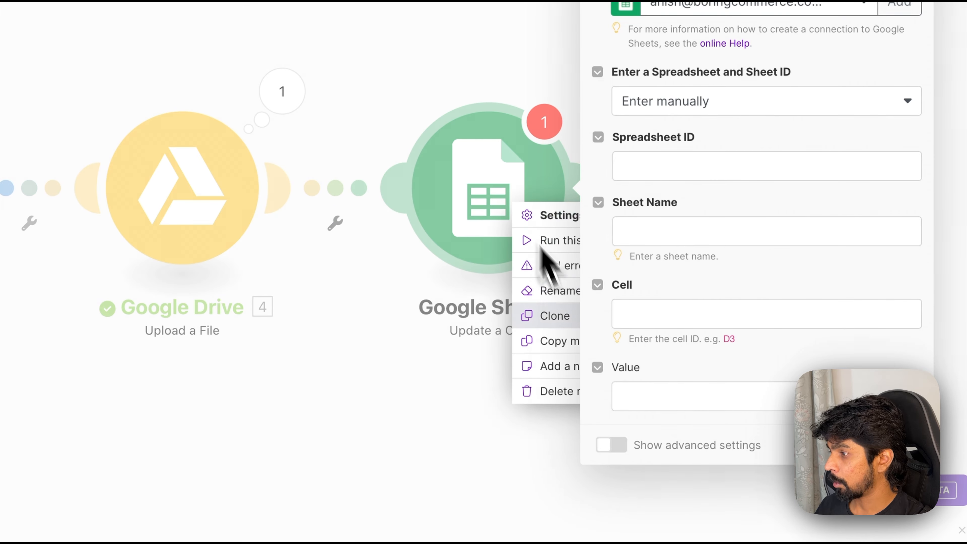
{"action": "left_click", "coordinate": [563, 392]}
Add a Google Sheets Update a Row module after the Google Drive module, searching the apps for "update"
{"action": "left_click", "coordinate": [278, 187]}
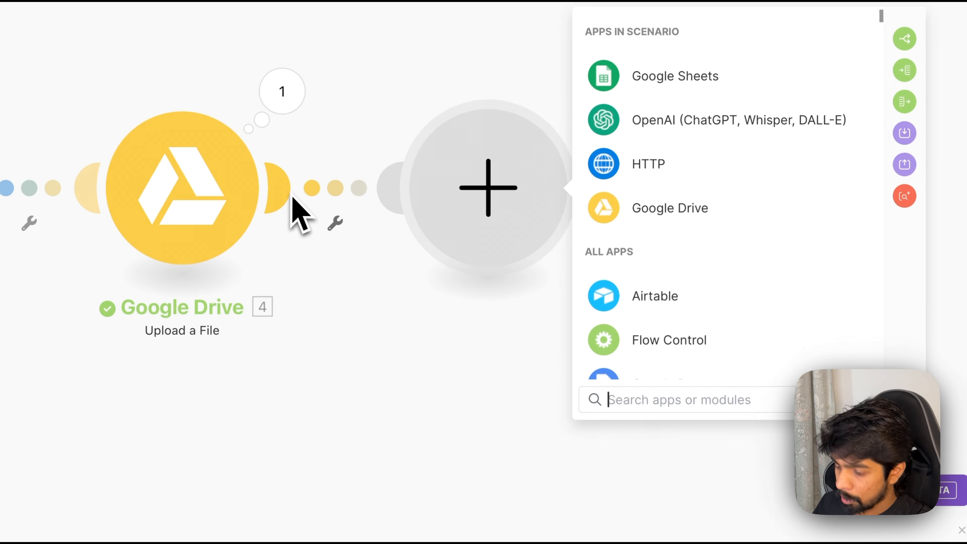
{"action": "type", "text": "update"}
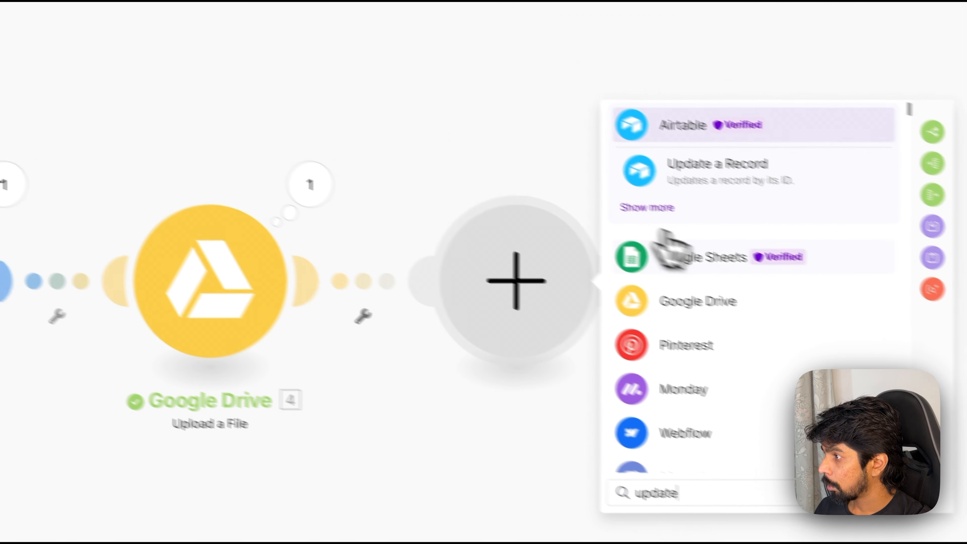
{"action": "left_click", "coordinate": [594, 234]}
{"action": "scroll", "coordinate": [610, 304], "scroll_direction": "down", "scroll_amount": 8}
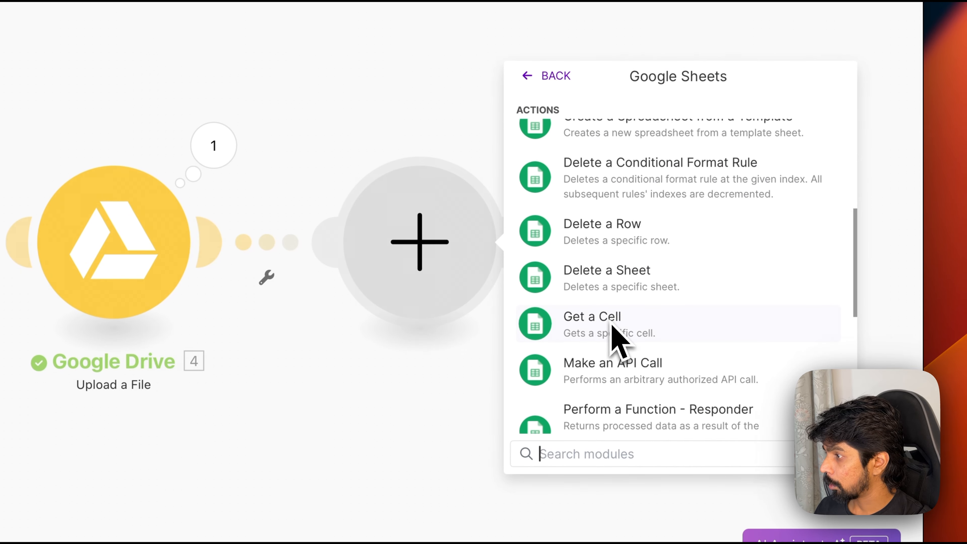
{"action": "scroll", "coordinate": [611, 324], "scroll_direction": "down", "scroll_amount": 6}
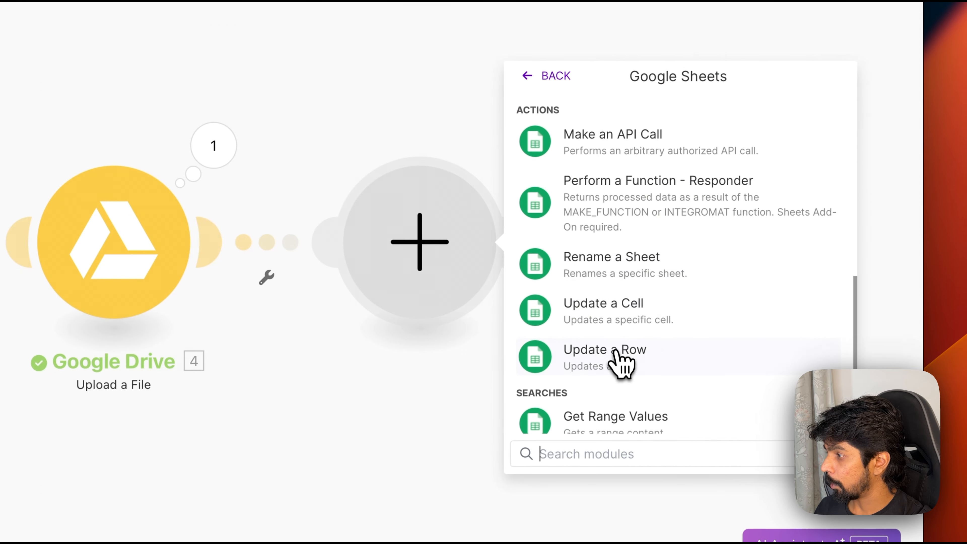
{"action": "left_click", "coordinate": [616, 354]}
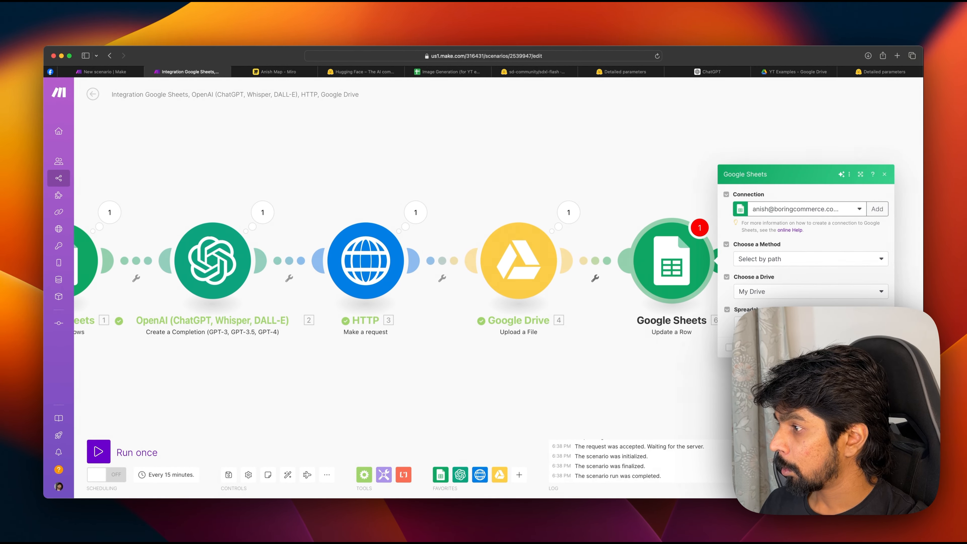
Select the spreadsheet Image Generation (for YT example), searching for "yt", and its Image Generation sheet as the update target
{"action": "left_click", "coordinate": [774, 325]}
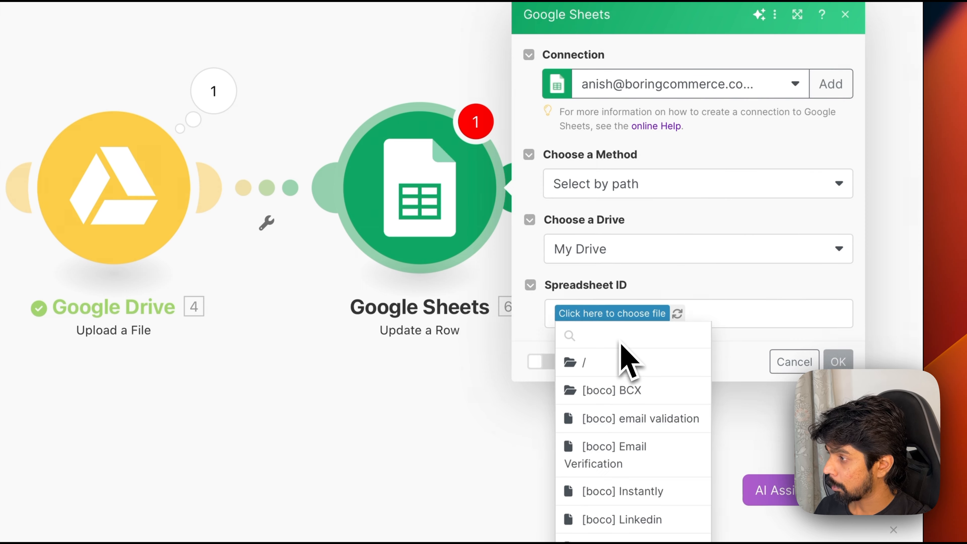
{"action": "type", "text": "yt"}
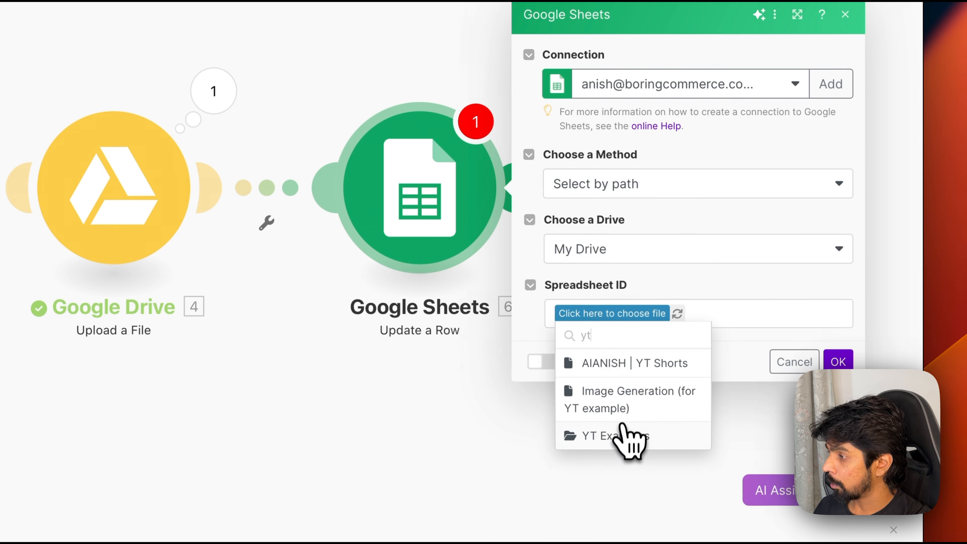
{"action": "left_click", "coordinate": [625, 407]}
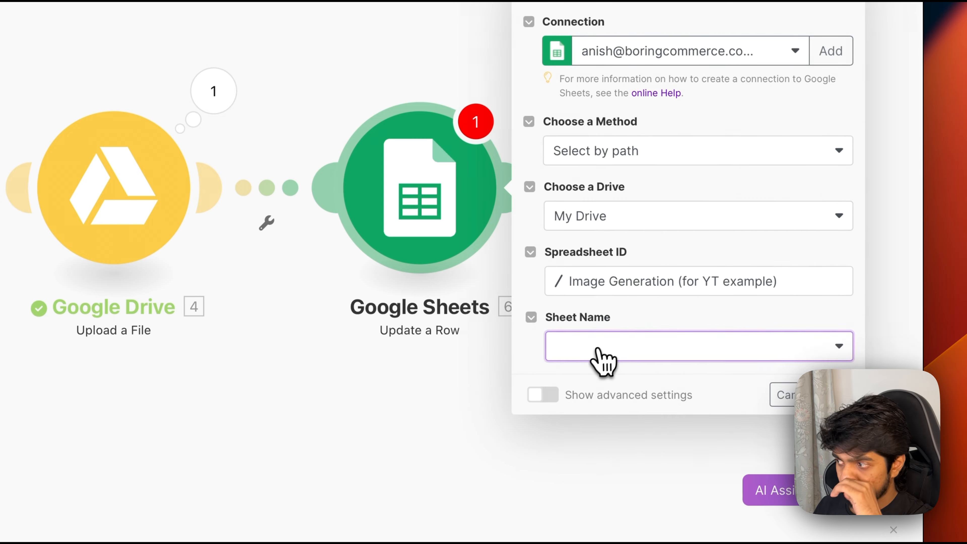
{"action": "left_click", "coordinate": [604, 362]}
{"action": "left_click", "coordinate": [606, 375]}
Map the Row number output of the Watch New Rows module as the row number to update
{"action": "scroll", "coordinate": [609, 343], "scroll_direction": "down", "scroll_amount": 3}
{"action": "left_click", "coordinate": [605, 318]}
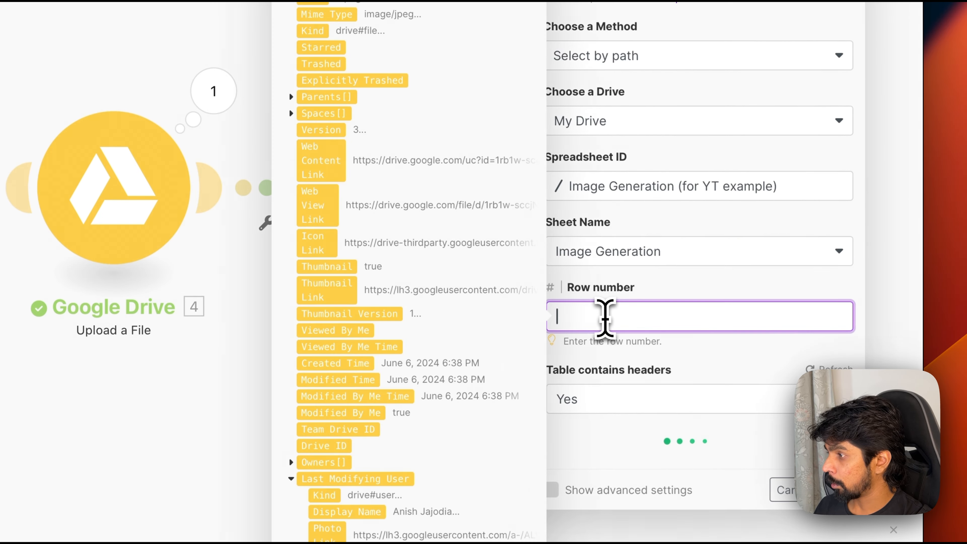
{"action": "scroll", "coordinate": [358, 316], "scroll_direction": "down", "scroll_amount": 20}
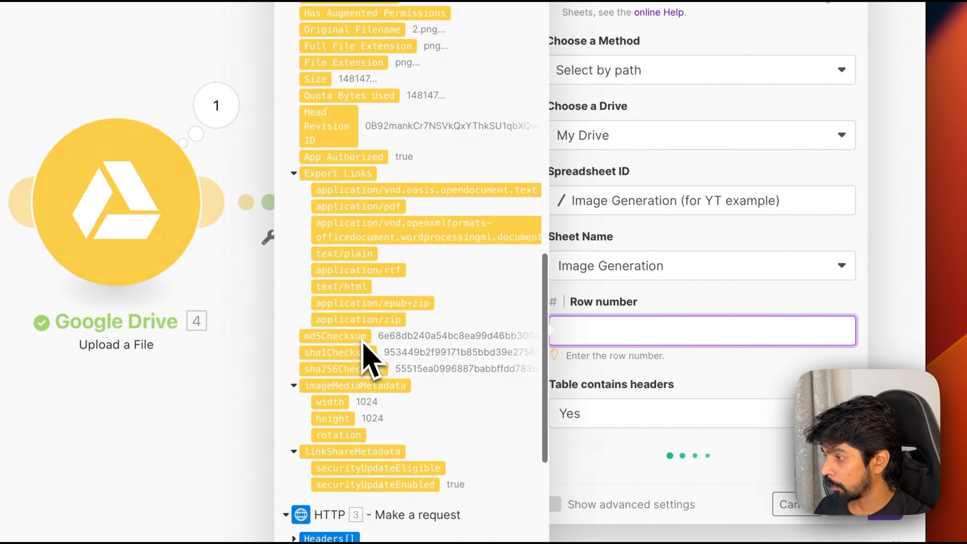
{"action": "scroll", "coordinate": [365, 350], "scroll_direction": "down", "scroll_amount": 15}
{"action": "left_click_drag", "start_coordinate": [339, 124], "coordinate": [661, 341]}
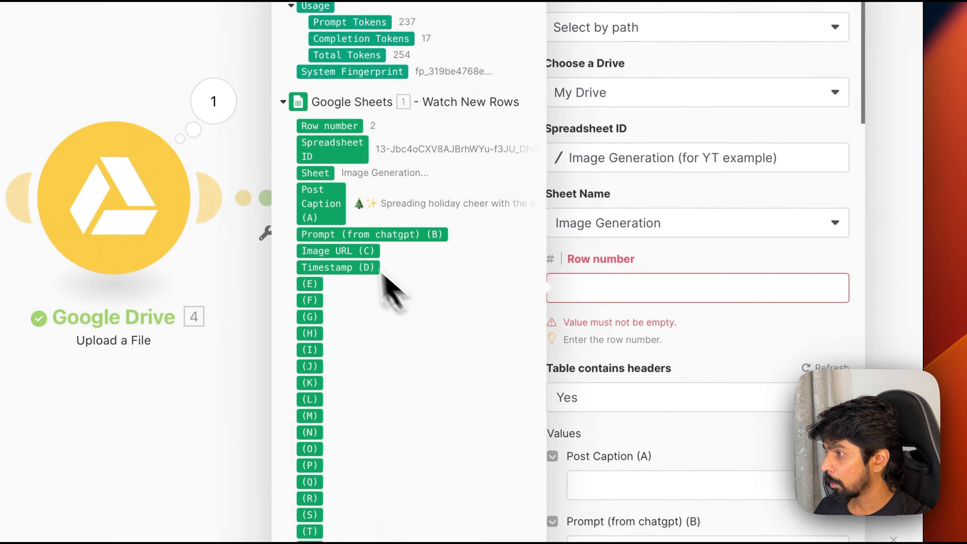
{"action": "left_click_drag", "start_coordinate": [324, 126], "coordinate": [677, 291]}
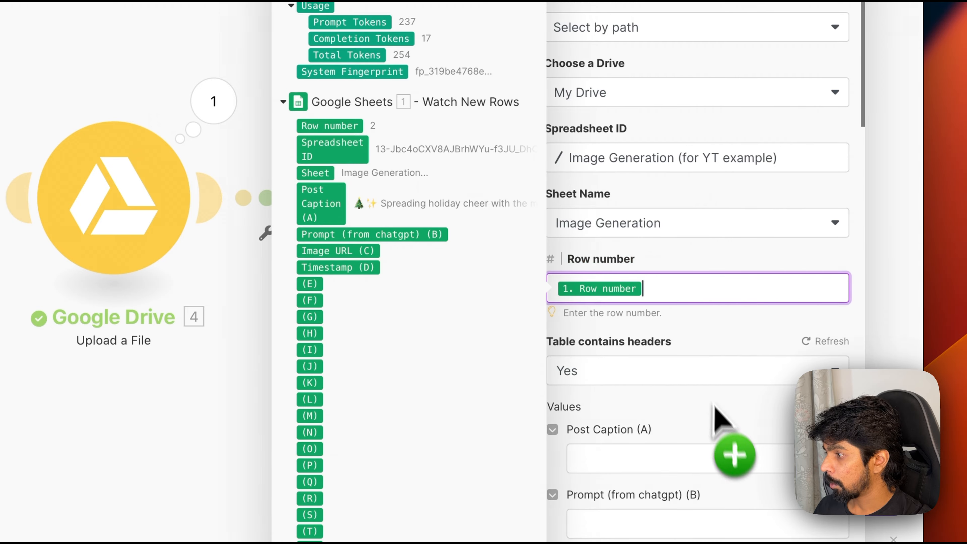
Examine the Google Drive module's output fields for an image link suitable for the Image URL (C) value
{"action": "scroll", "coordinate": [720, 423], "scroll_direction": "down", "scroll_amount": 5}
{"action": "scroll", "coordinate": [721, 427], "scroll_direction": "down", "scroll_amount": 1}
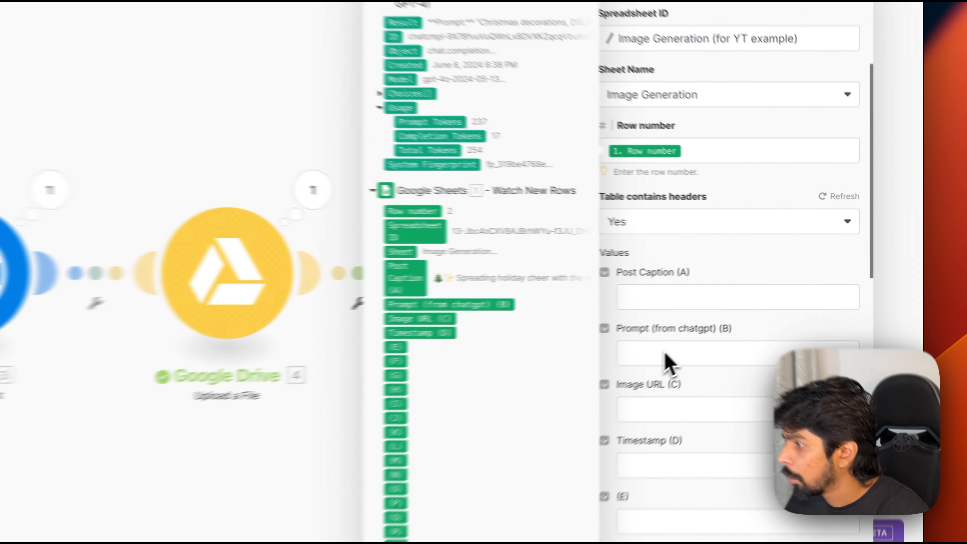
{"action": "left_click", "coordinate": [774, 307]}
{"action": "scroll", "coordinate": [774, 308], "scroll_direction": "down", "scroll_amount": 1}
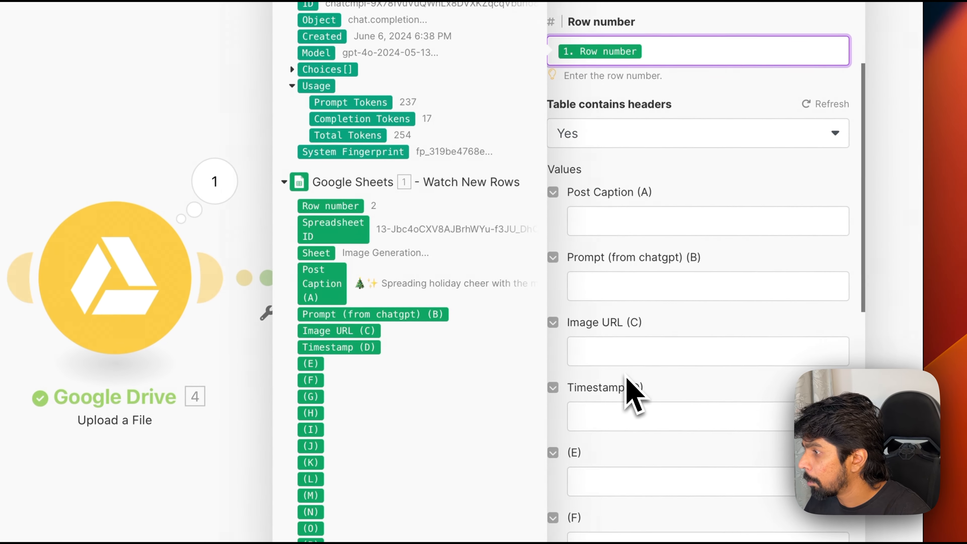
{"action": "left_click", "coordinate": [776, 300]}
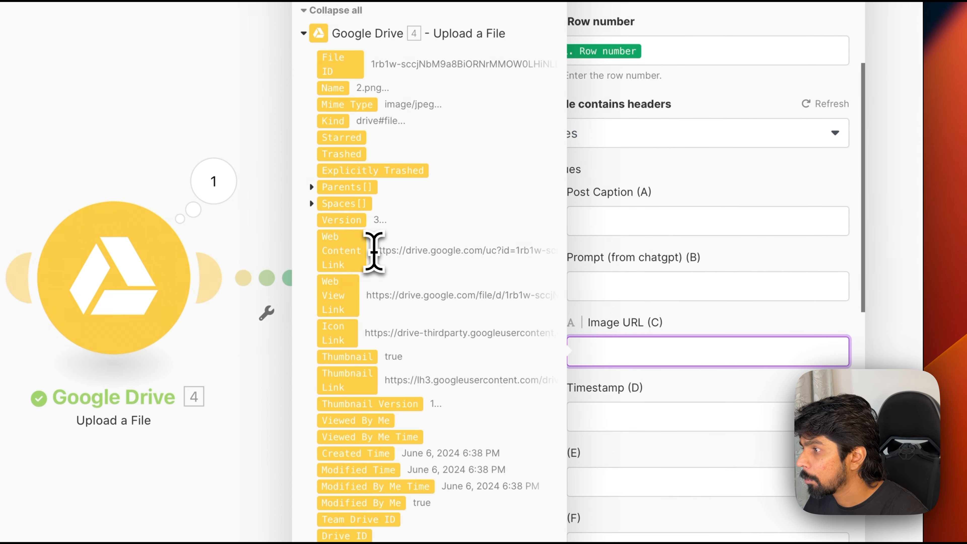
{"action": "scroll", "coordinate": [364, 365], "scroll_direction": "down", "scroll_amount": 1}
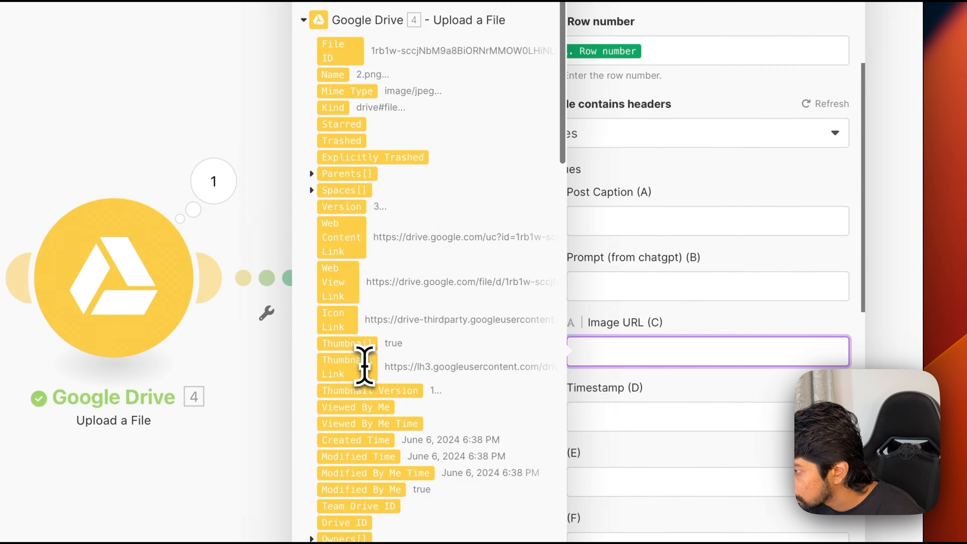
{"action": "scroll", "coordinate": [365, 365], "scroll_direction": "down", "scroll_amount": 5}
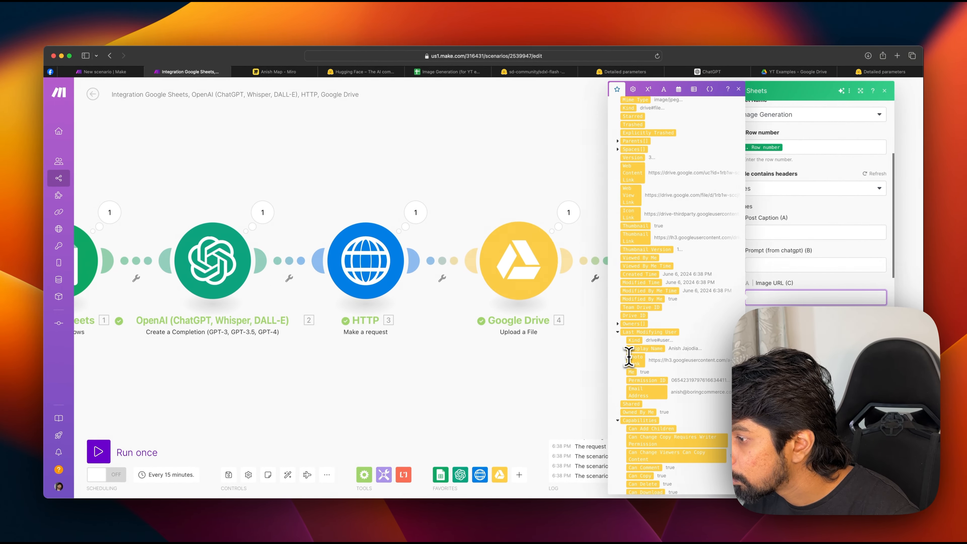
{"action": "scroll", "coordinate": [629, 357], "scroll_direction": "down", "scroll_amount": 1}
{"action": "scroll", "coordinate": [630, 351], "scroll_direction": "up", "scroll_amount": 5}
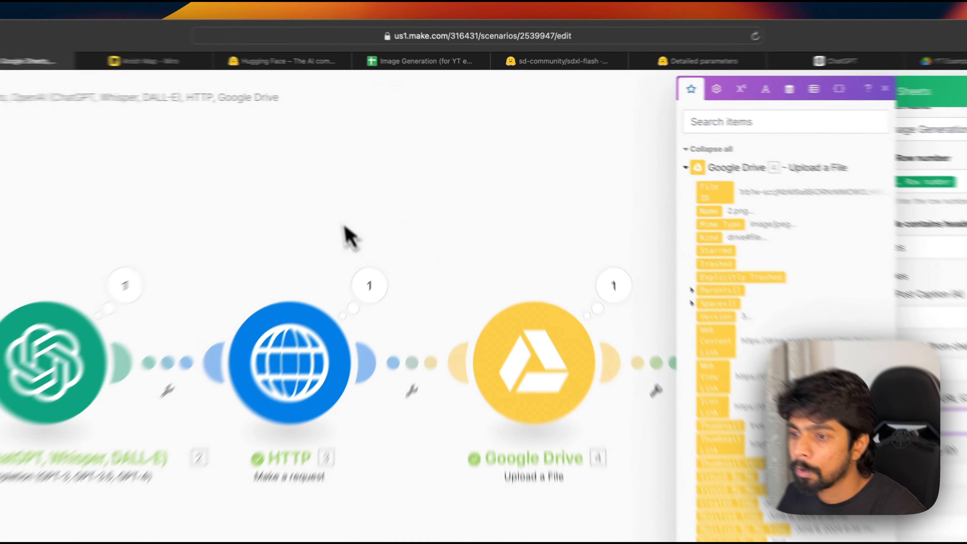
Copy the Web Content Link from the Google Drive module's output, try it in a new tab, and return to review the output
{"action": "left_click", "coordinate": [400, 176]}
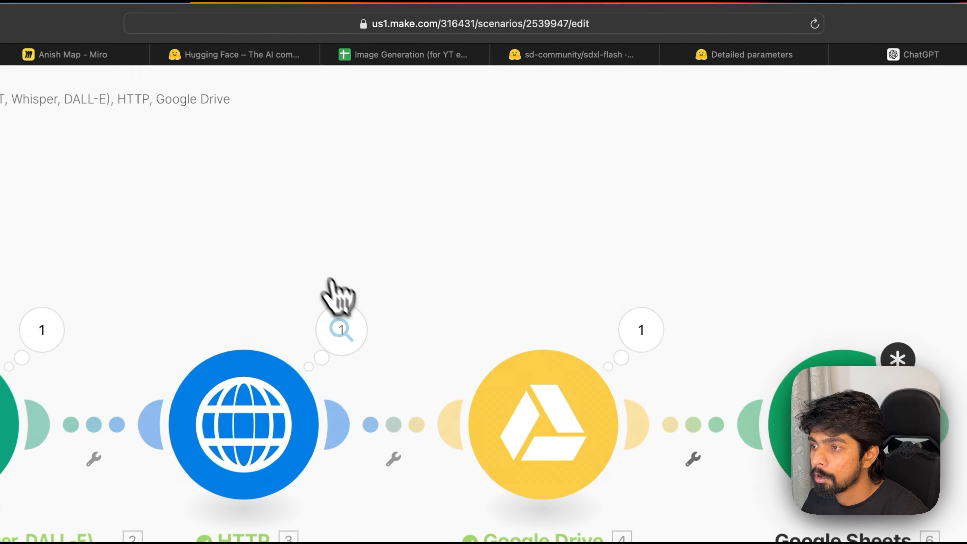
{"action": "left_click", "coordinate": [415, 210]}
{"action": "left_click", "coordinate": [634, 335]}
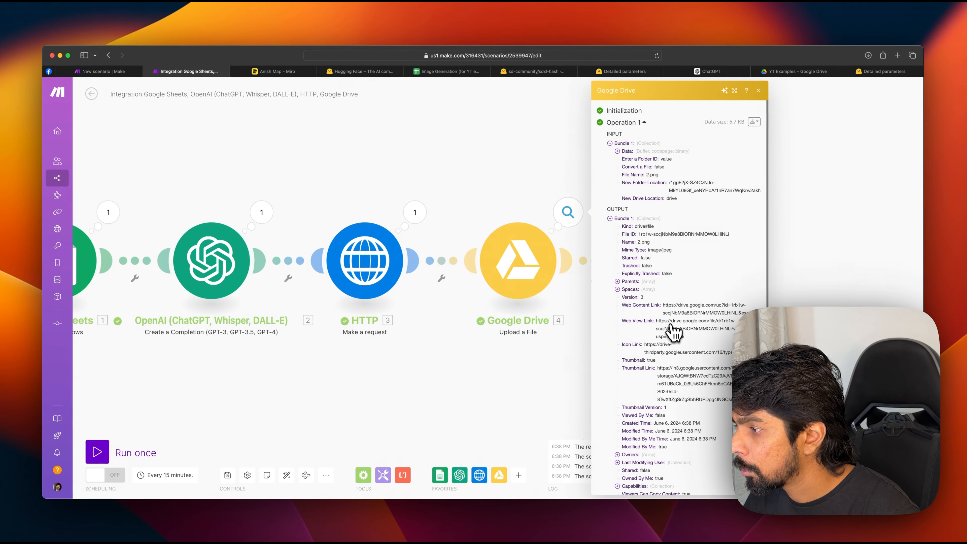
{"action": "double_click", "coordinate": [681, 313]}
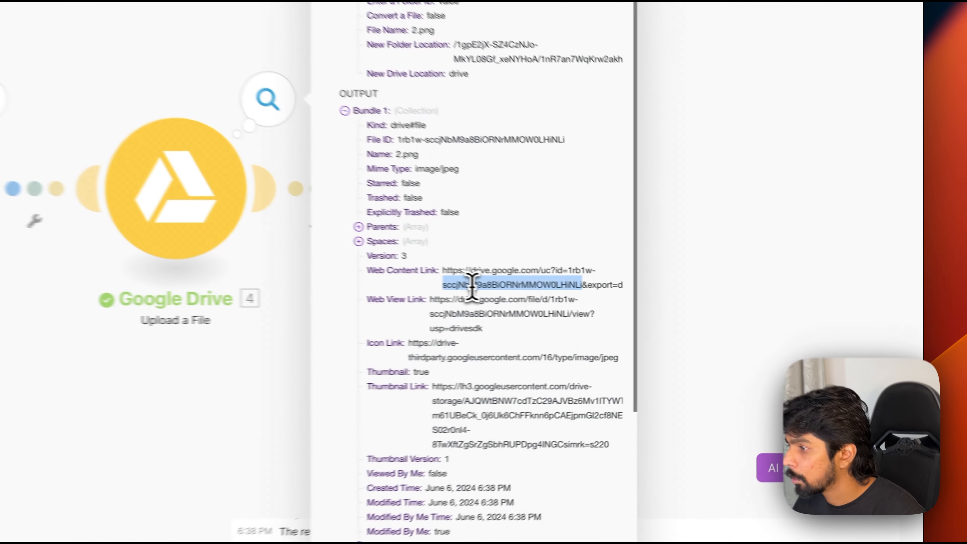
{"action": "left_click_drag", "start_coordinate": [664, 305], "coordinate": [753, 313]}
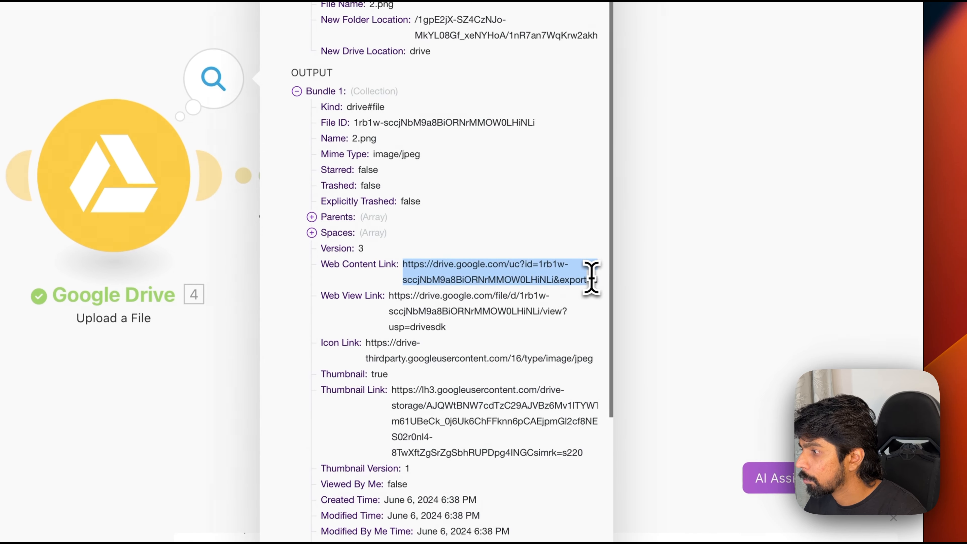
{"action": "key", "text": "super+t"}
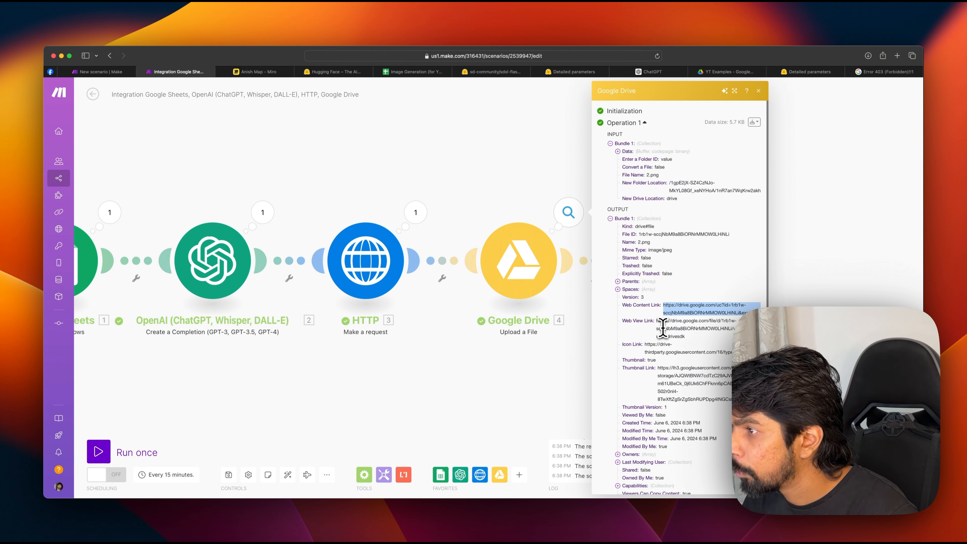
{"action": "scroll", "coordinate": [620, 282], "scroll_direction": "down", "scroll_amount": 5}
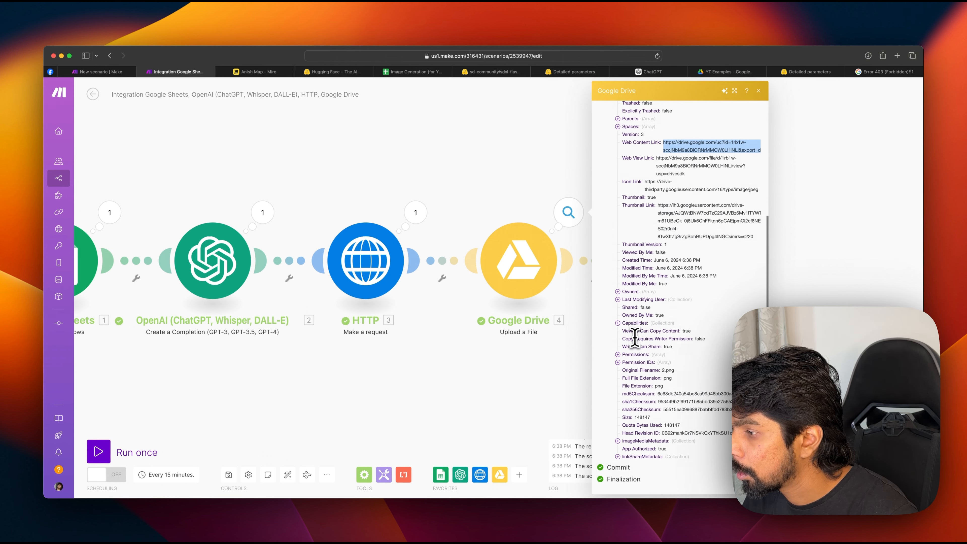
{"action": "scroll", "coordinate": [654, 371], "scroll_direction": "down", "scroll_amount": 2}
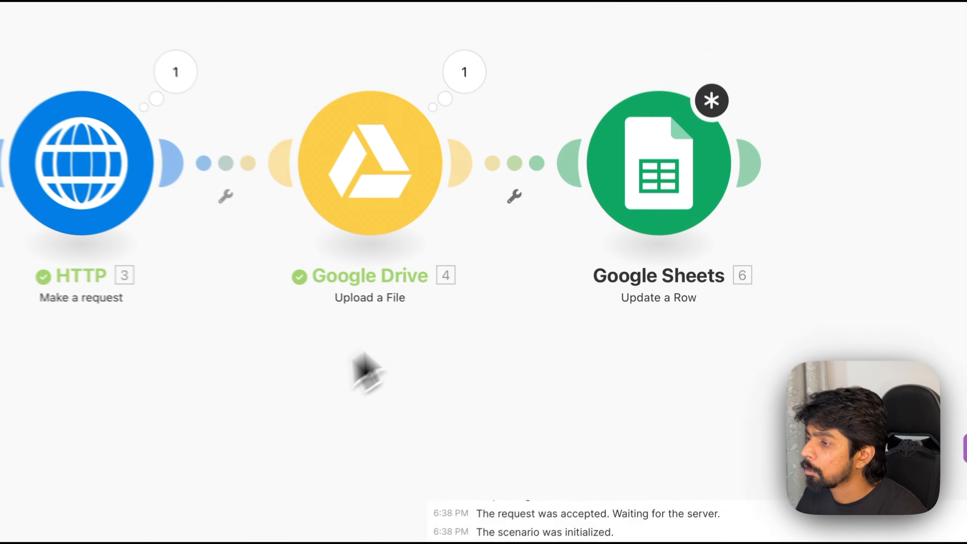
Map the Google Drive module's Web View Link to Image URL (C) in the Google Sheets Update a Row module
{"action": "left_click", "coordinate": [659, 184]}
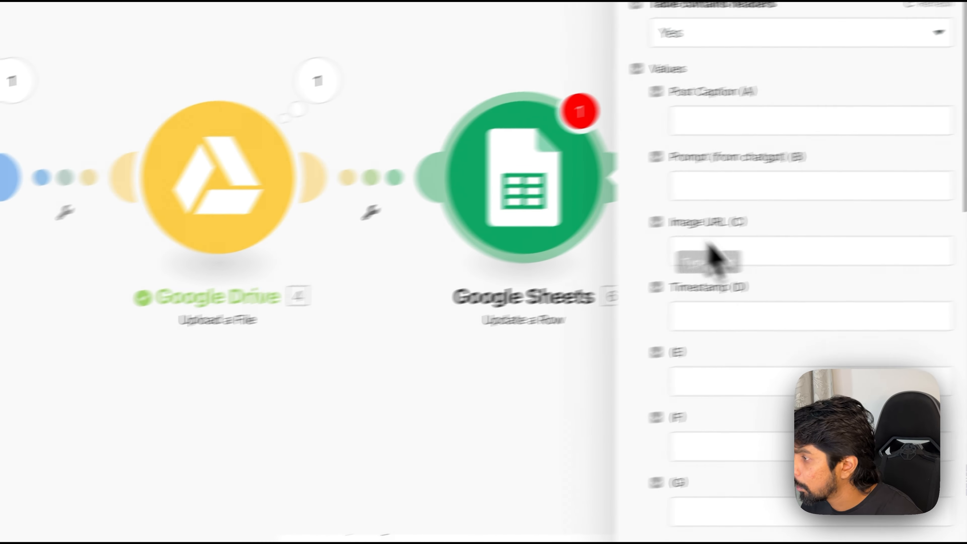
{"action": "left_click", "coordinate": [622, 267]}
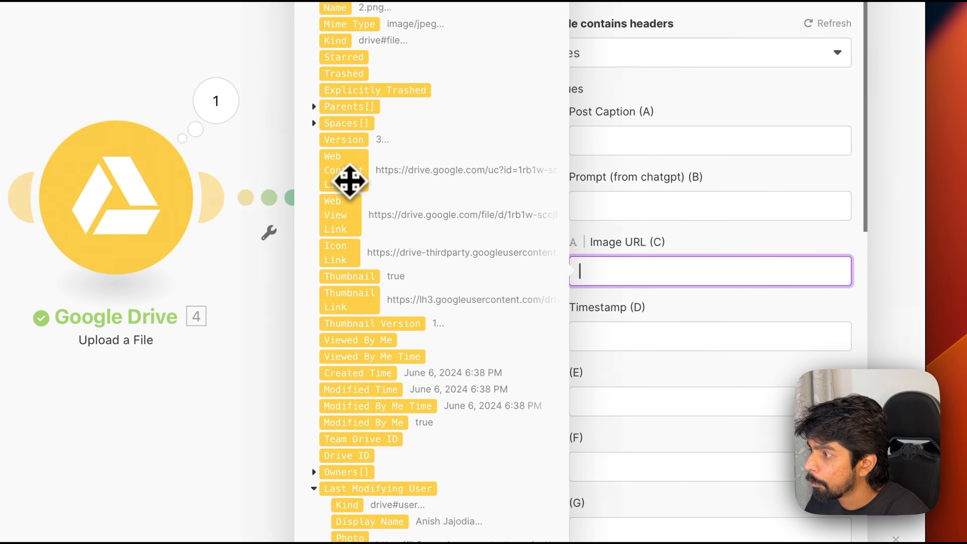
{"action": "left_click_drag", "start_coordinate": [341, 215], "coordinate": [647, 284]}
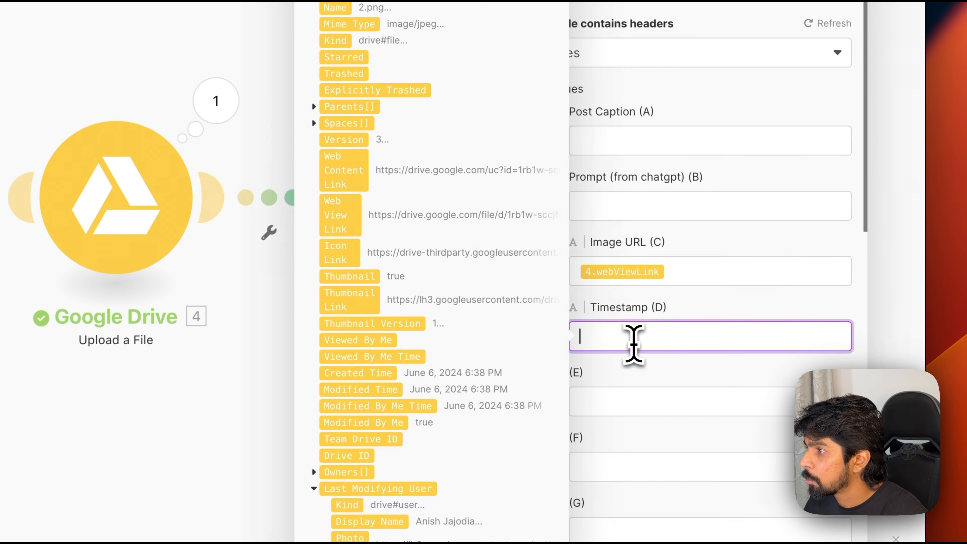
Map the Google Drive module's Created Time output to Timestamp (D) in the Update a Row module
{"action": "scroll", "coordinate": [444, 377], "scroll_direction": "down", "scroll_amount": 10}
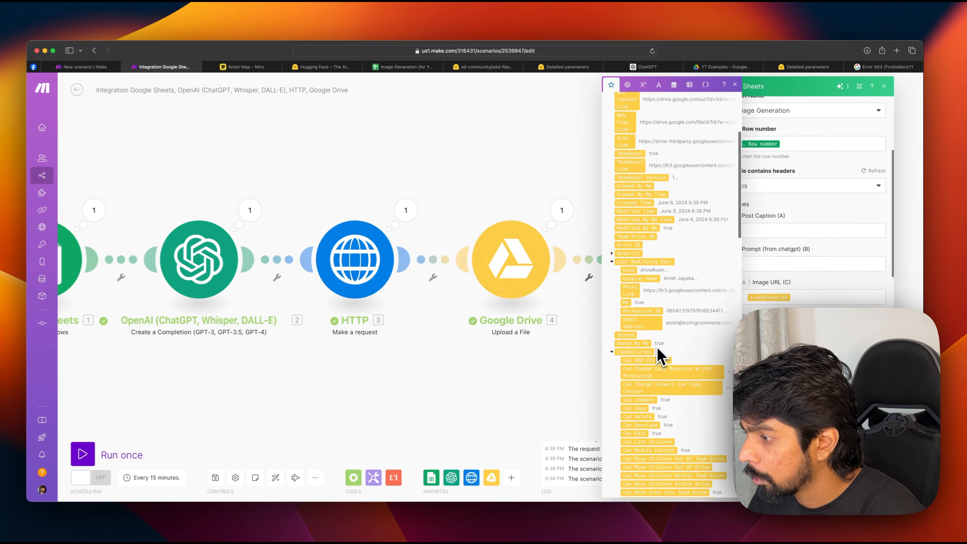
{"action": "scroll", "coordinate": [660, 356], "scroll_direction": "down", "scroll_amount": 15}
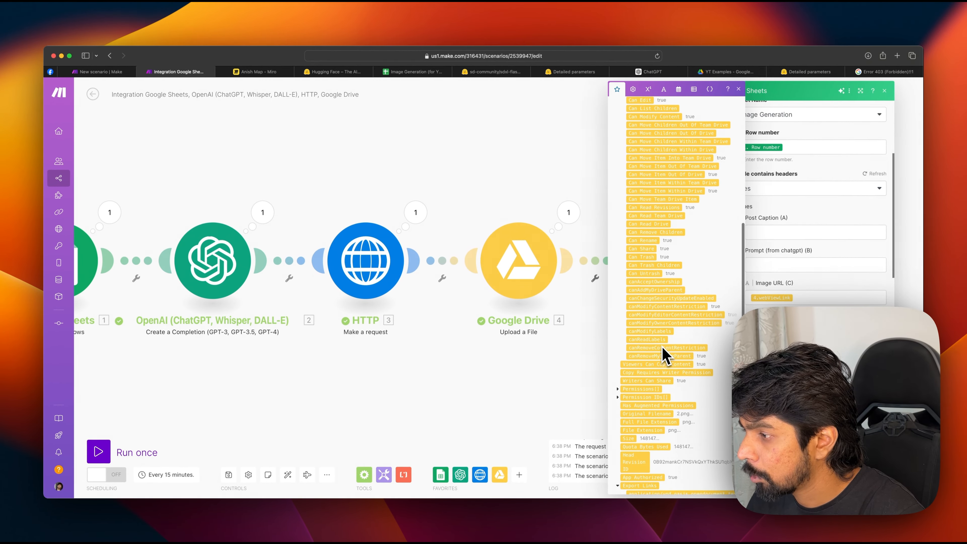
{"action": "scroll", "coordinate": [663, 352], "scroll_direction": "up", "scroll_amount": 15}
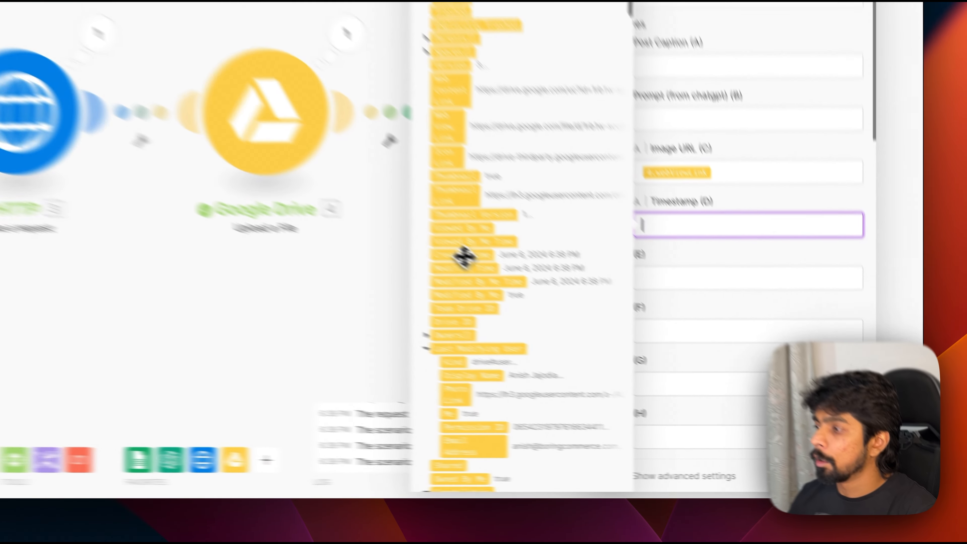
{"action": "left_click_drag", "start_coordinate": [638, 353], "coordinate": [776, 338]}
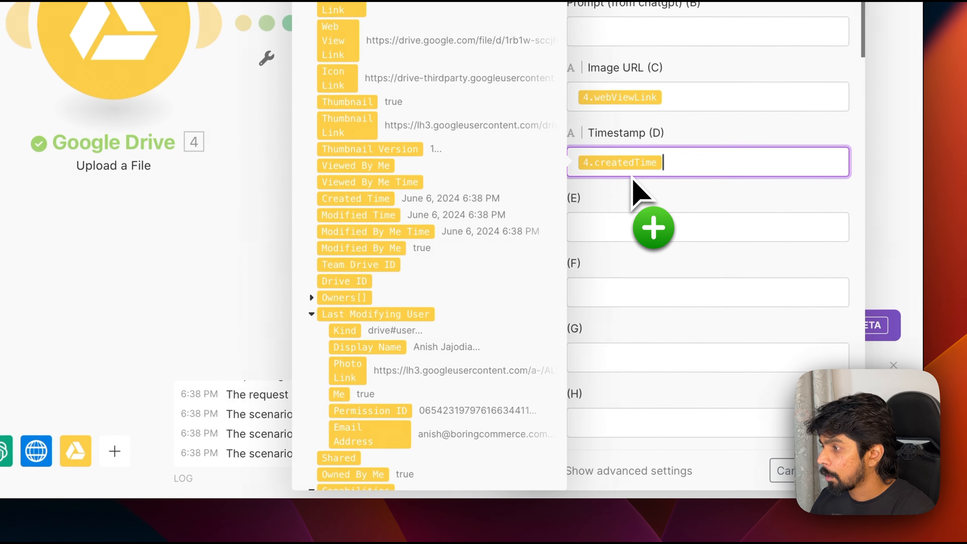
{"action": "left_click_drag", "start_coordinate": [632, 179], "coordinate": [771, 399]}
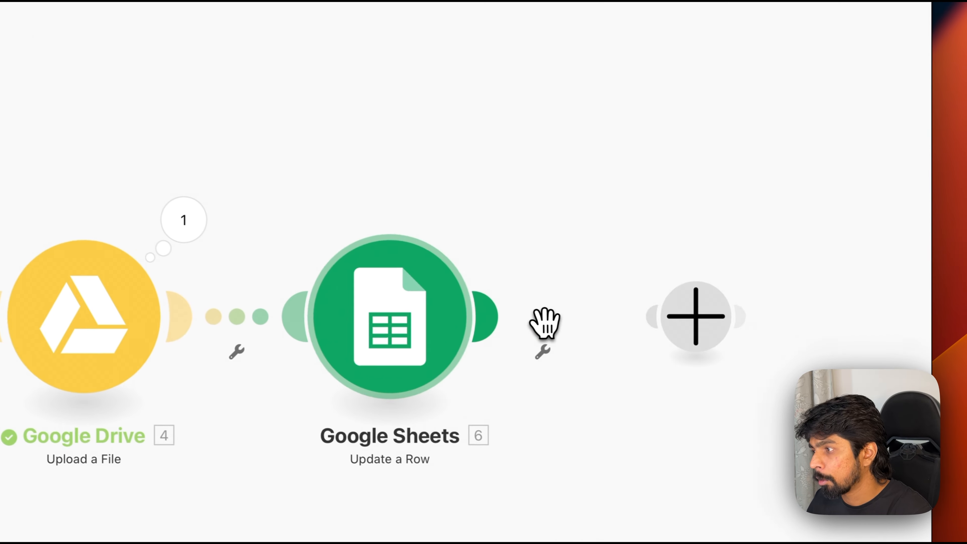
Add an Instagram for Business Create a Photo Post module, examine its Photo URL and Caption fields, and delete the module
{"action": "left_click", "coordinate": [594, 328]}
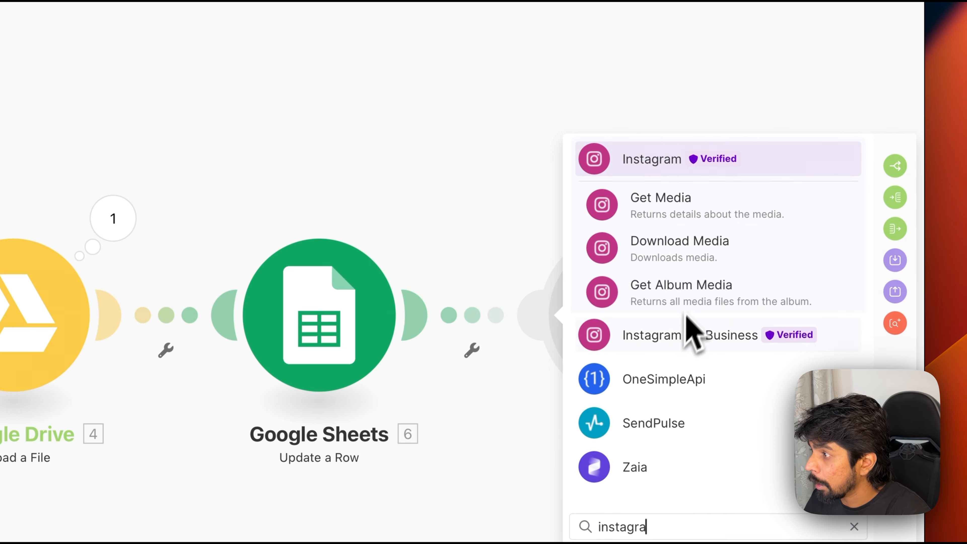
{"action": "left_click", "coordinate": [680, 334]}
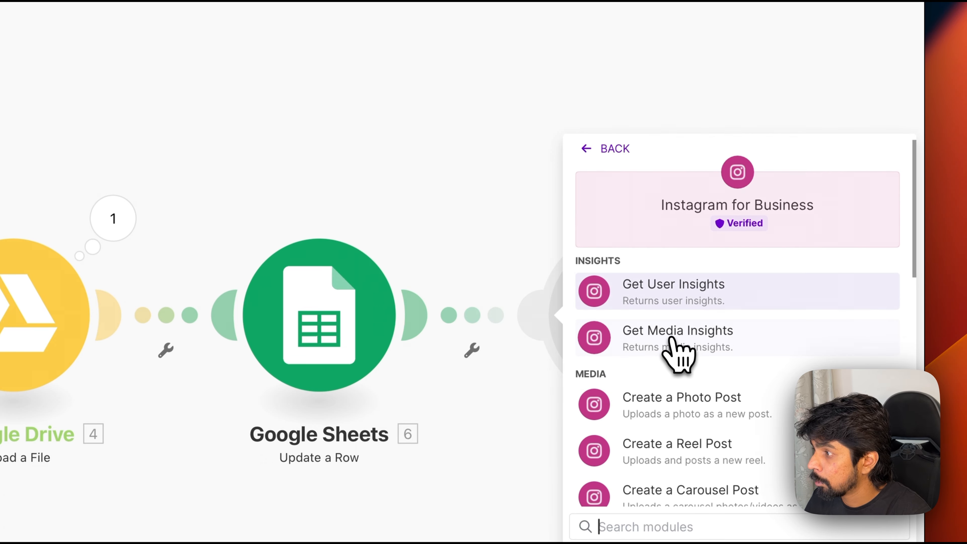
{"action": "scroll", "coordinate": [671, 339], "scroll_direction": "down", "scroll_amount": 4}
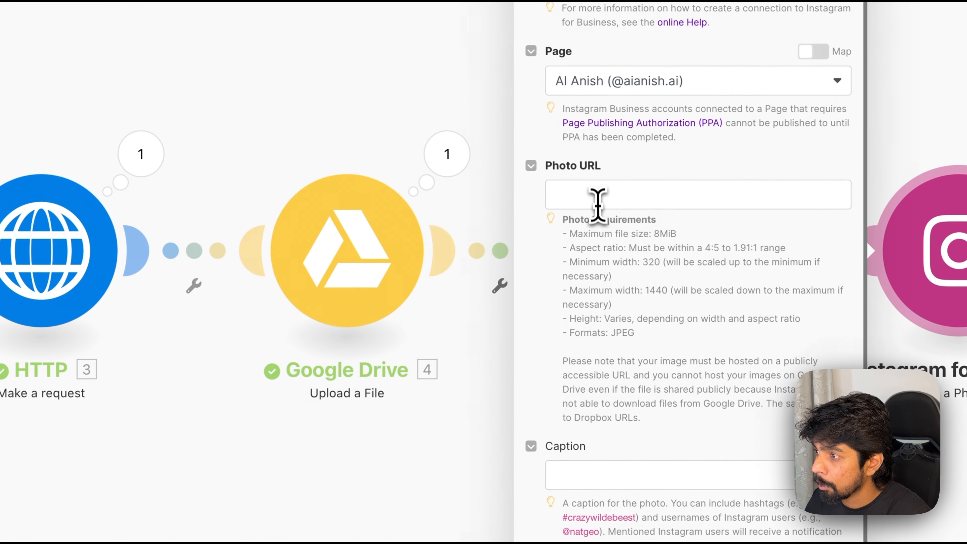
{"action": "left_click", "coordinate": [598, 205]}
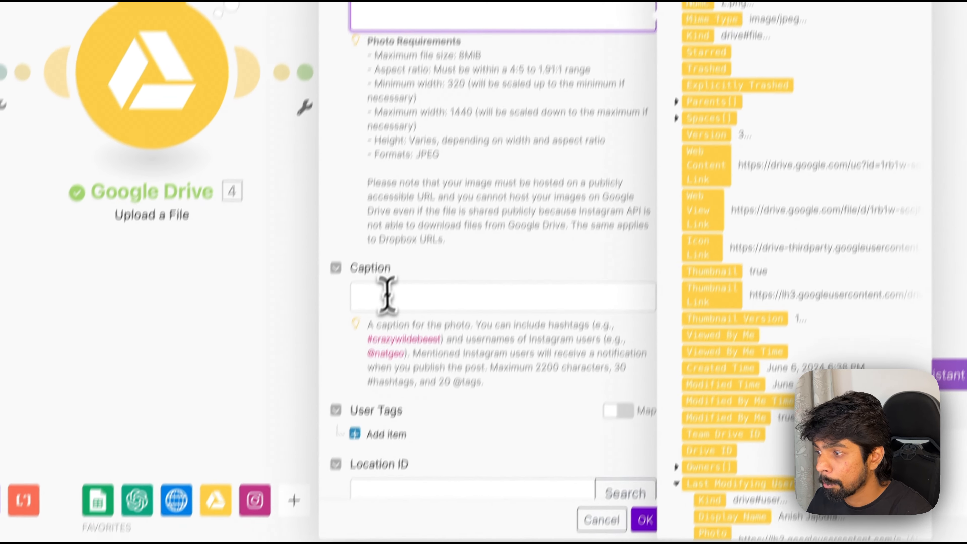
{"action": "left_click", "coordinate": [388, 292]}
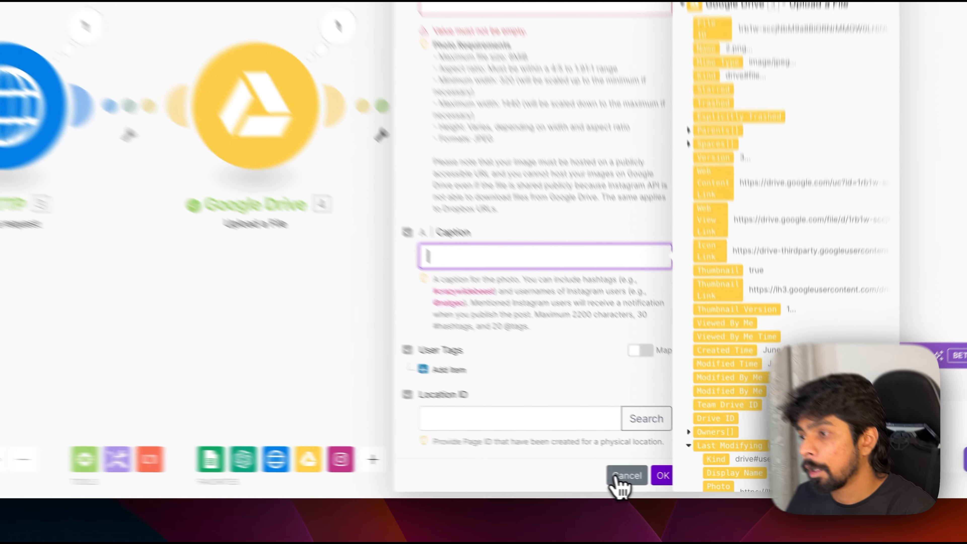
{"action": "left_click", "coordinate": [692, 484]}
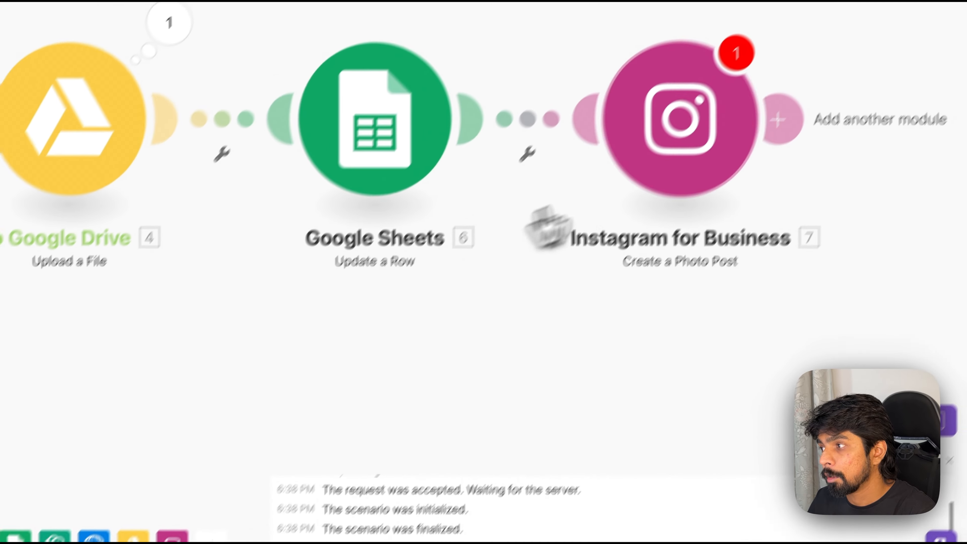
{"action": "right_click", "coordinate": [631, 168]}
{"action": "left_click", "coordinate": [700, 364]}
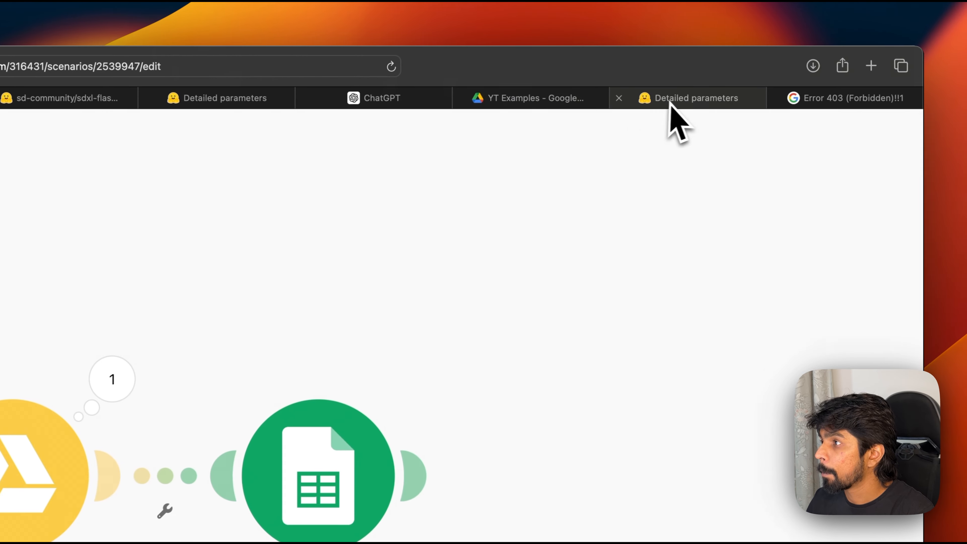
Switch to the ChatGPT conversation and send the request "give me a similar caption for black friday"
{"action": "left_click", "coordinate": [394, 106]}
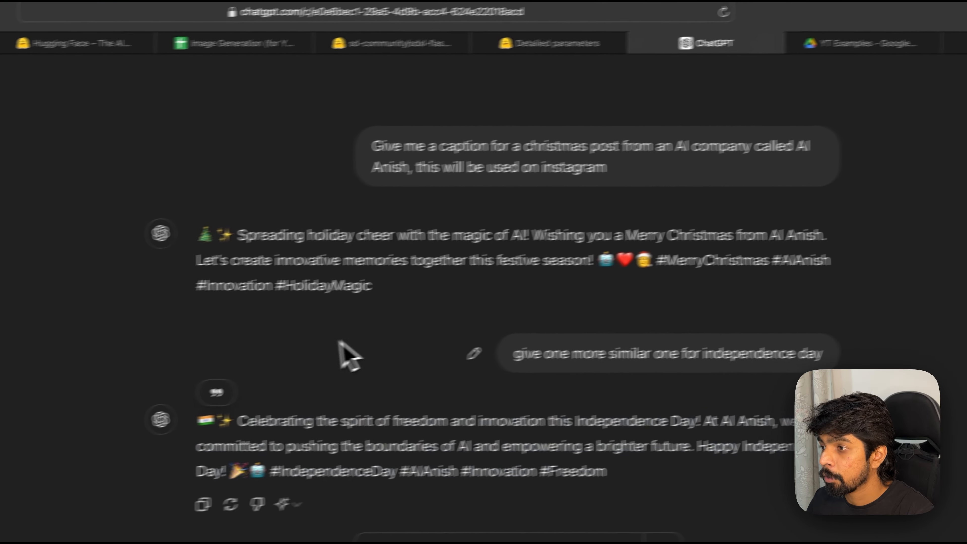
{"action": "left_click_drag", "start_coordinate": [266, 415], "coordinate": [696, 453]}
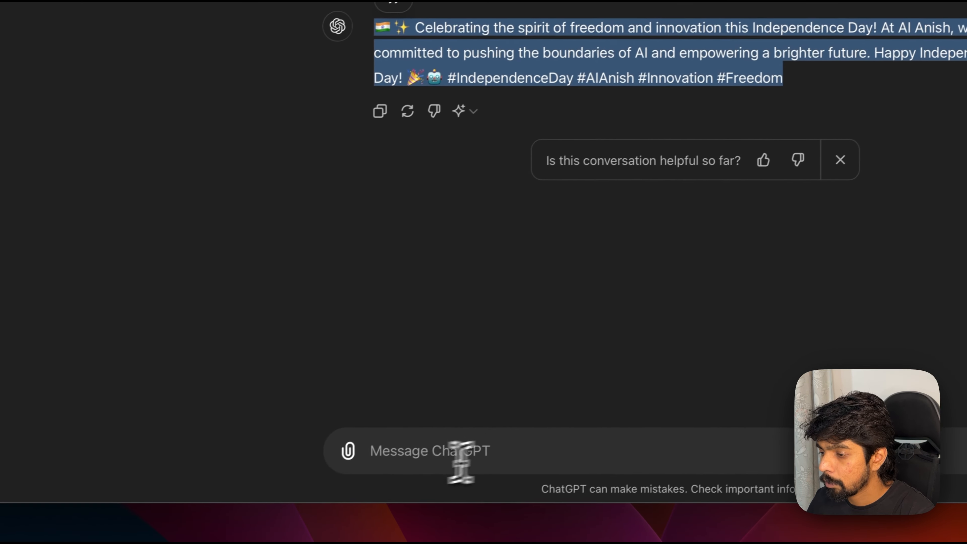
{"action": "left_click", "coordinate": [384, 530]}
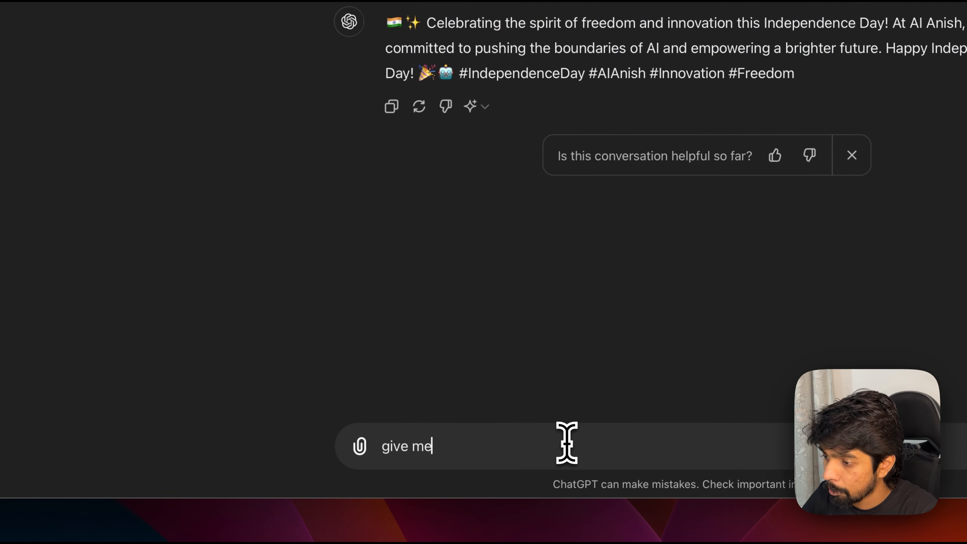
{"action": "type", "text": "give me a similar caption for"}
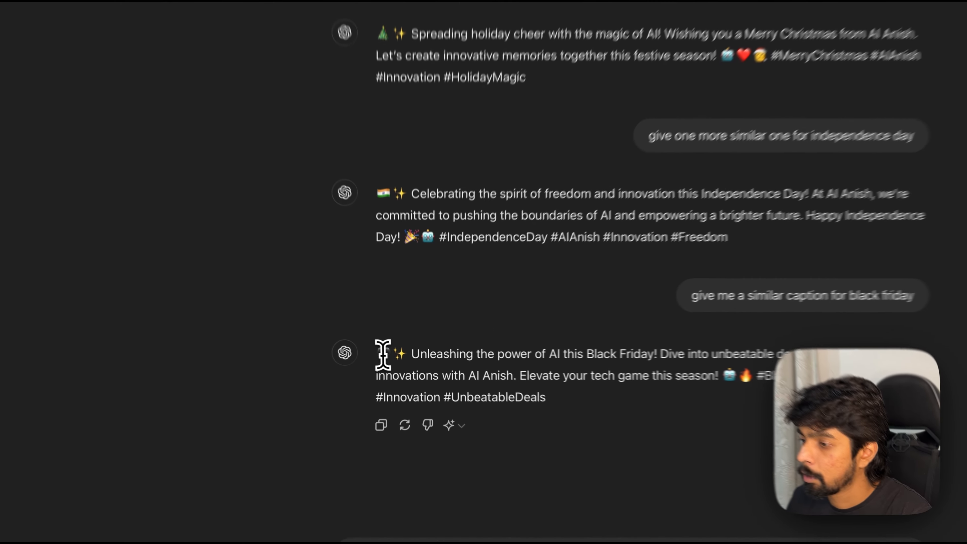
Copy the generated Black Friday caption into cell A3 of the Image Generation spreadsheet and return to the Make scenario
{"action": "left_click_drag", "start_coordinate": [398, 353], "coordinate": [506, 379]}
{"action": "key", "text": "super+c"}
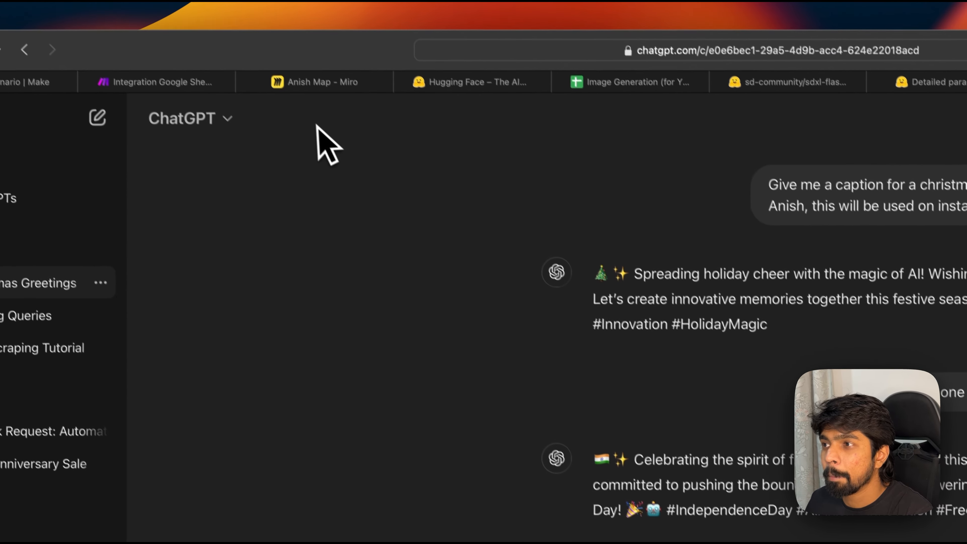
{"action": "left_click", "coordinate": [630, 81]}
{"action": "left_click", "coordinate": [209, 209]}
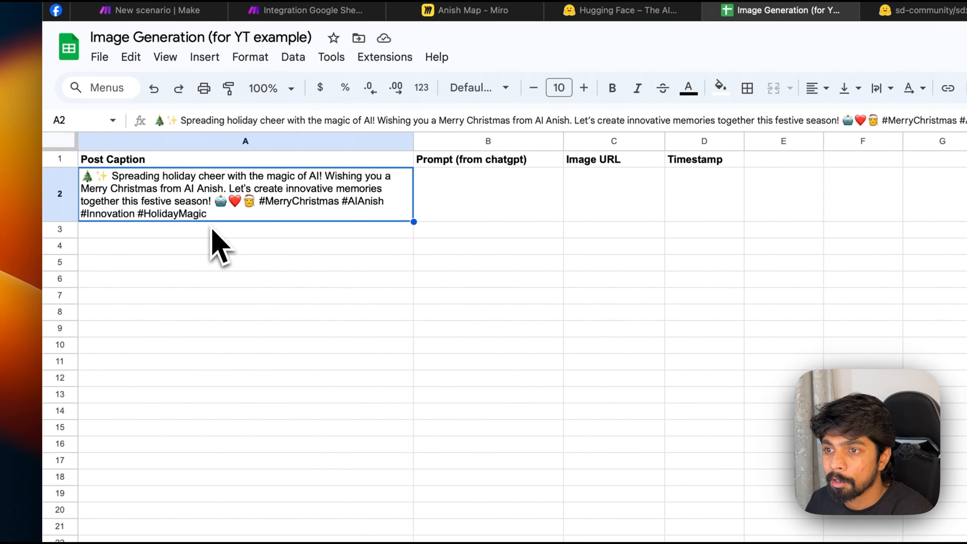
{"action": "left_click", "coordinate": [212, 230]}
{"action": "key", "text": "super+v"}
{"action": "left_click", "coordinate": [296, 10]}
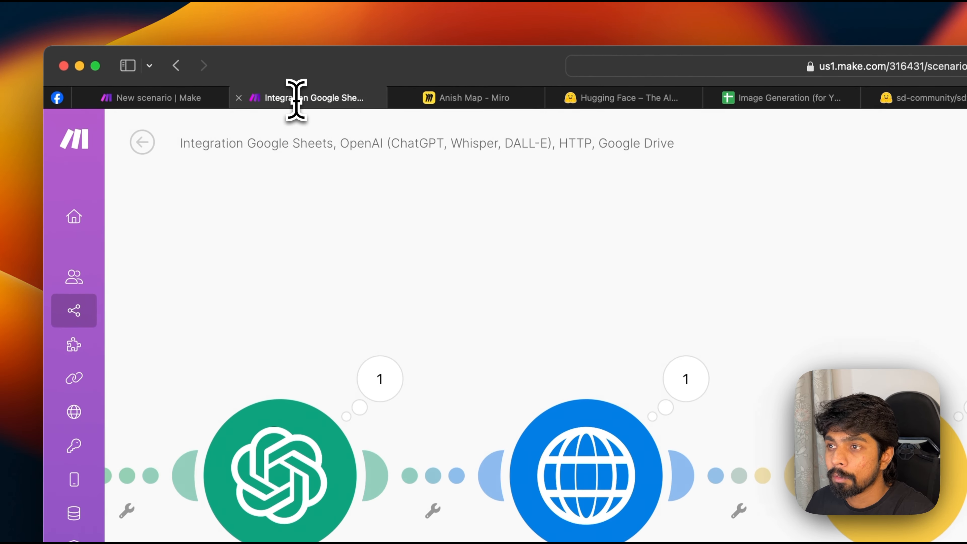
Switch to the Image Generation spreadsheet, undo the previous caption paste, and paste the Black Friday caption as cell text into A3
{"action": "left_click", "coordinate": [428, 100]}
{"action": "left_click", "coordinate": [632, 100]}
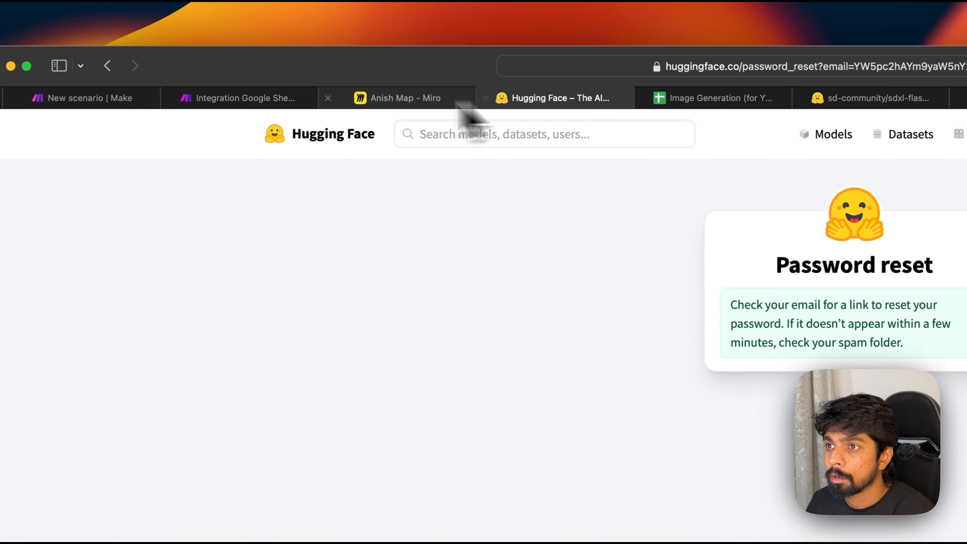
{"action": "left_click", "coordinate": [645, 100]}
{"action": "key", "text": "super+z"}
{"action": "double_click", "coordinate": [185, 316]}
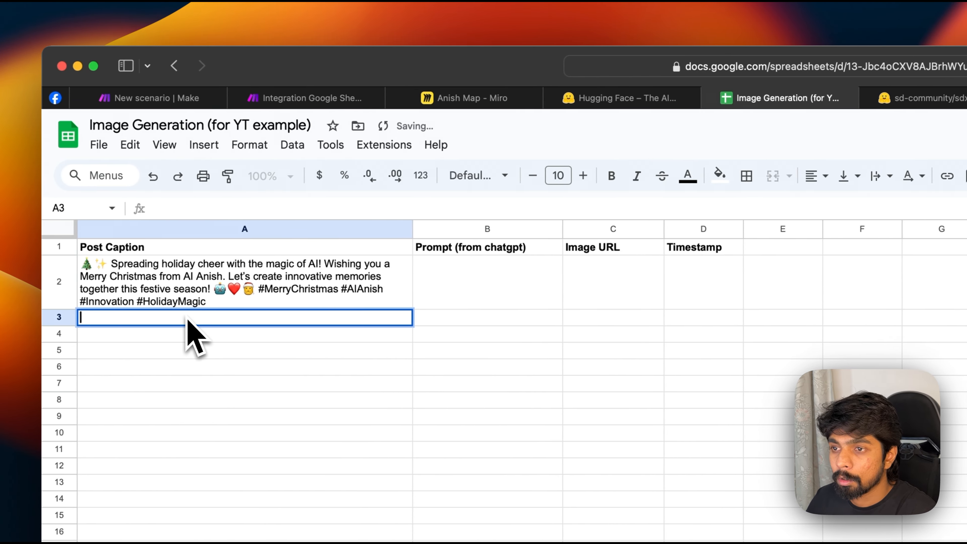
{"action": "key", "text": "super+v"}
{"action": "key", "text": "Return"}
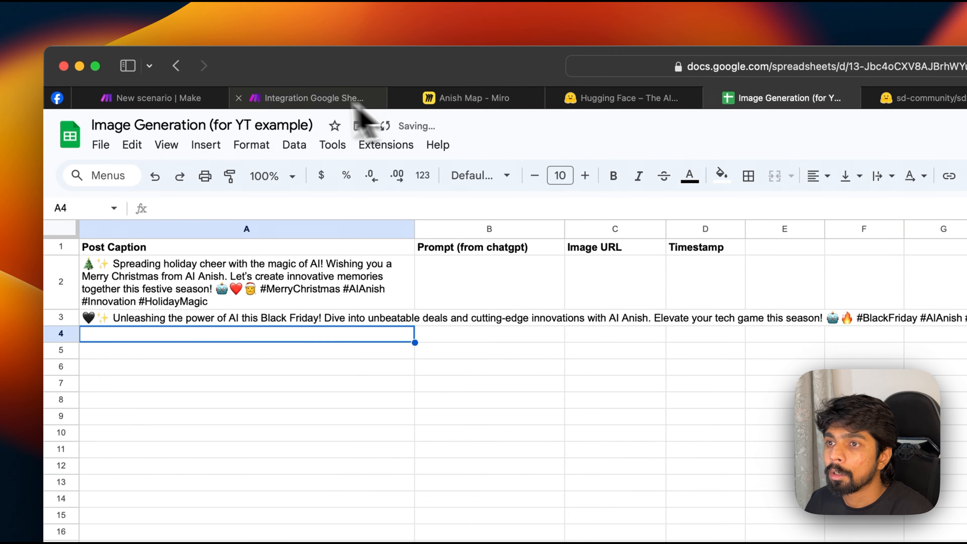
Return to the Make scenario, run it once, and open the run outputs of the Google Sheets, OpenAI and HTTP modules
{"action": "left_click", "coordinate": [289, 98]}
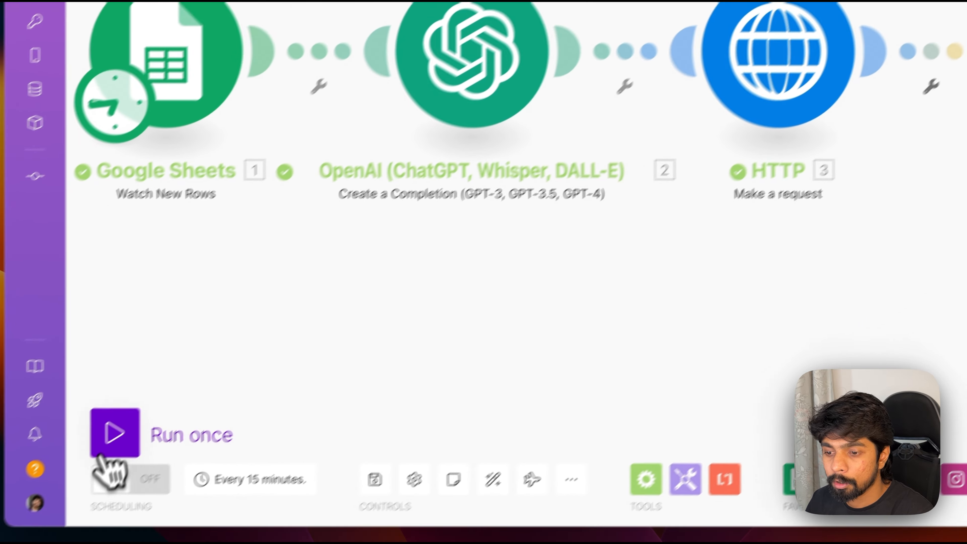
{"action": "left_click", "coordinate": [108, 442]}
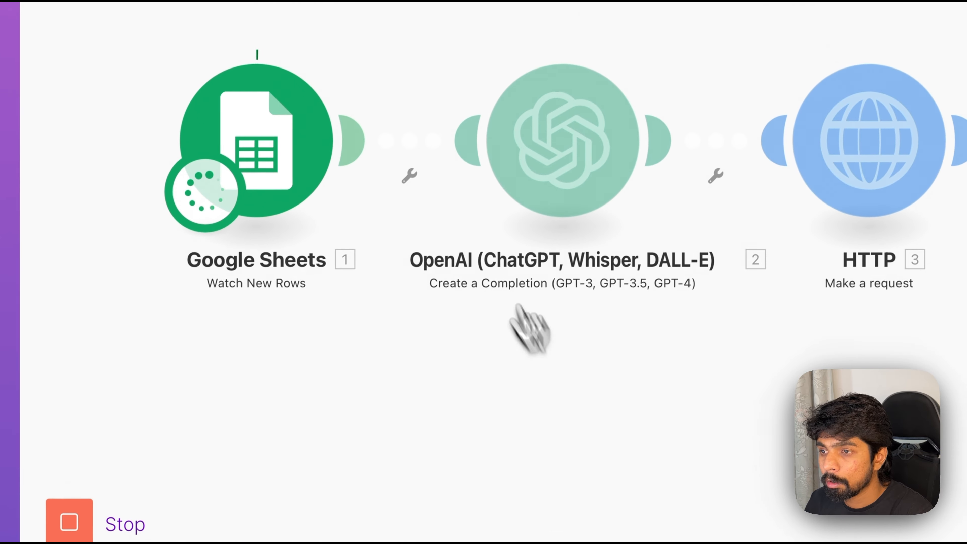
{"action": "left_click", "coordinate": [328, 121]}
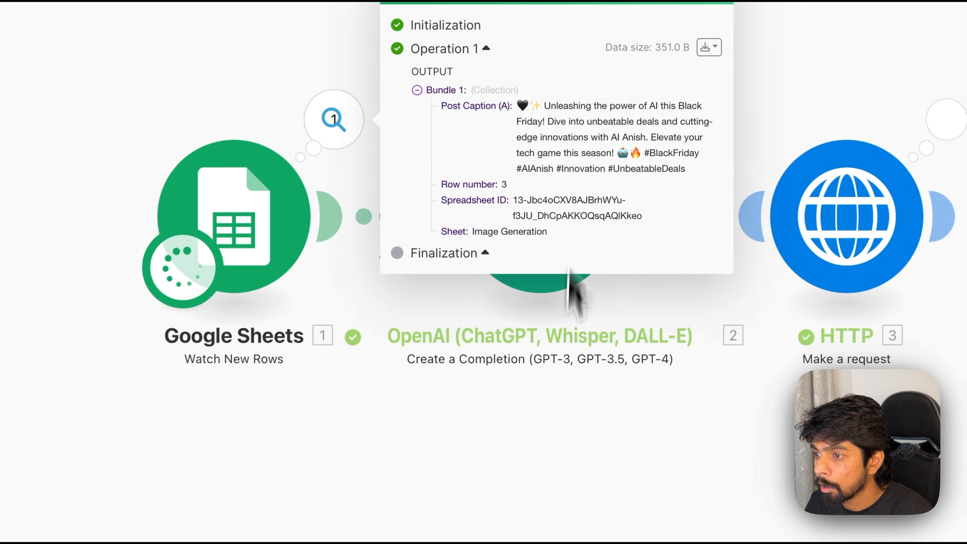
{"action": "left_click", "coordinate": [669, 128]}
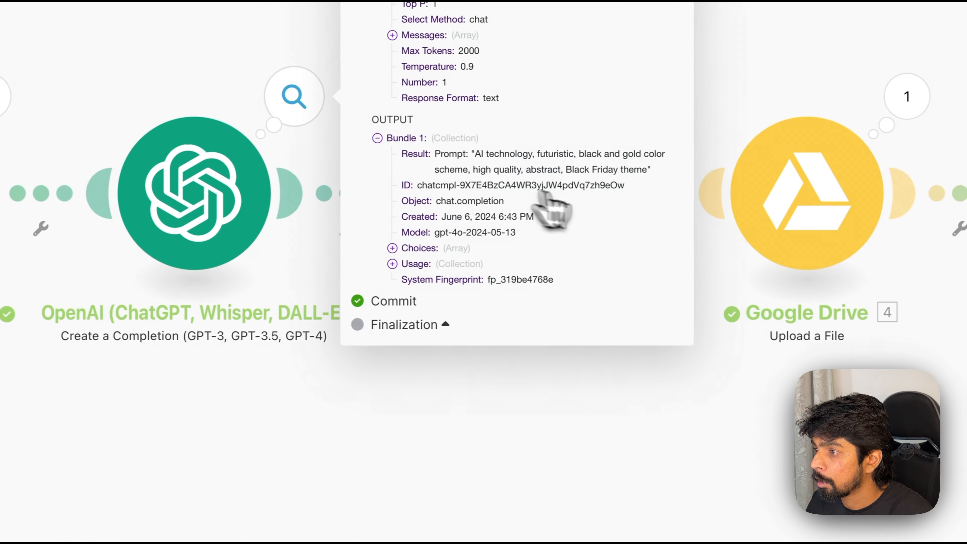
{"action": "left_click", "coordinate": [933, 527]}
{"action": "left_click", "coordinate": [440, 116]}
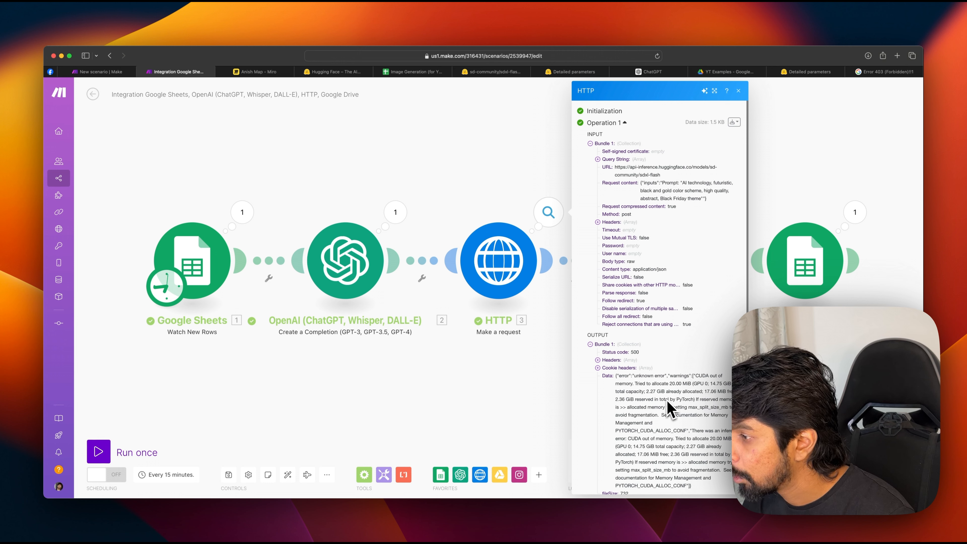
Examine the HTTP module's response data and expand its output headers, then close the output
{"action": "scroll", "coordinate": [685, 414], "scroll_direction": "down", "scroll_amount": 2}
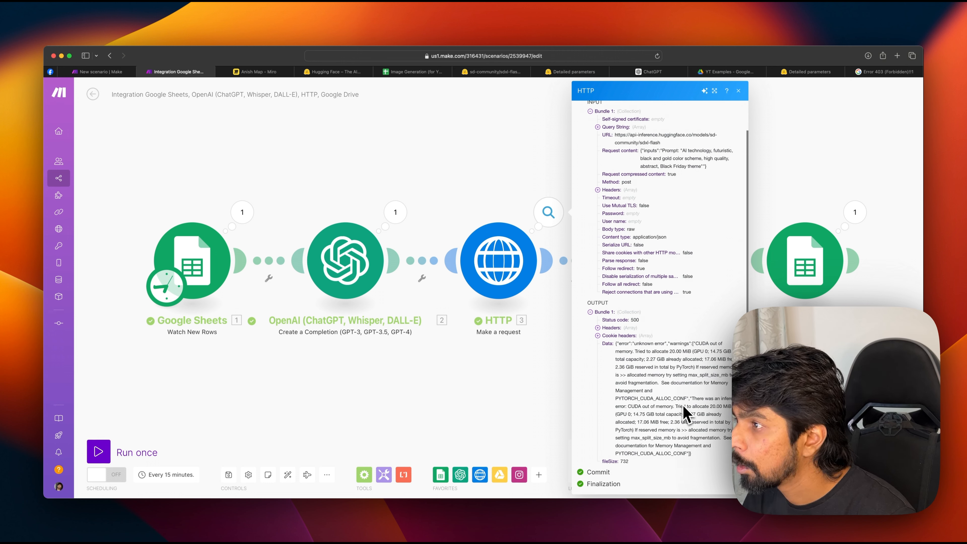
{"action": "scroll", "coordinate": [685, 413], "scroll_direction": "up", "scroll_amount": 1}
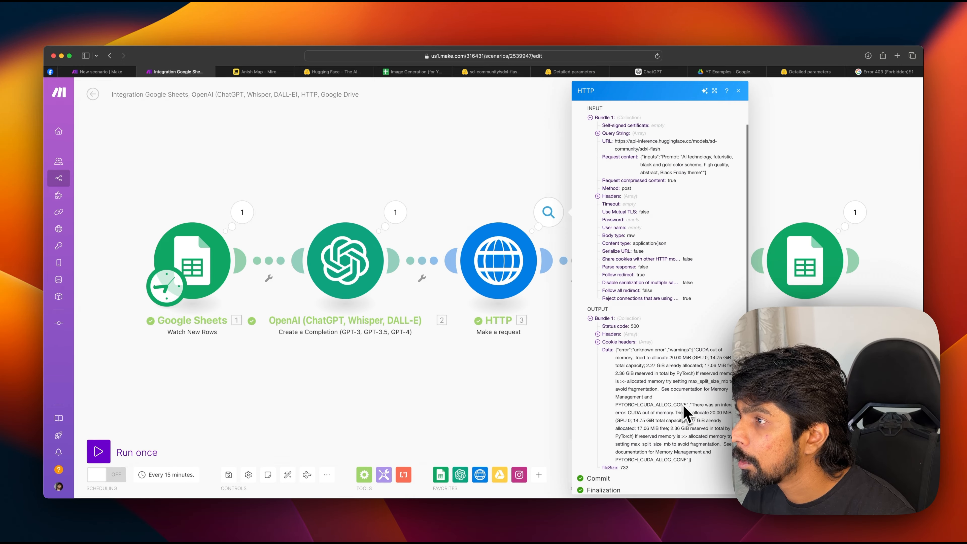
{"action": "scroll", "coordinate": [685, 413], "scroll_direction": "down", "scroll_amount": 1}
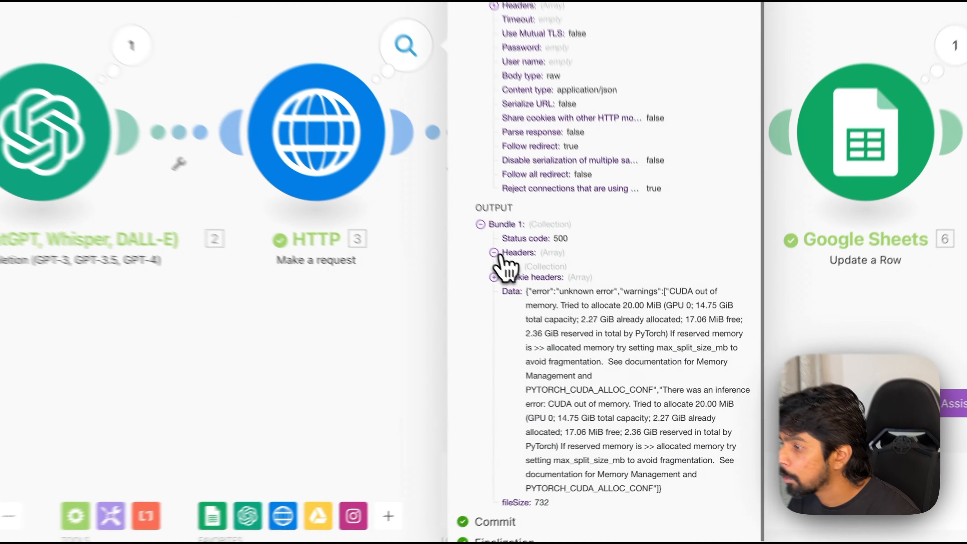
{"action": "left_click", "coordinate": [598, 328]}
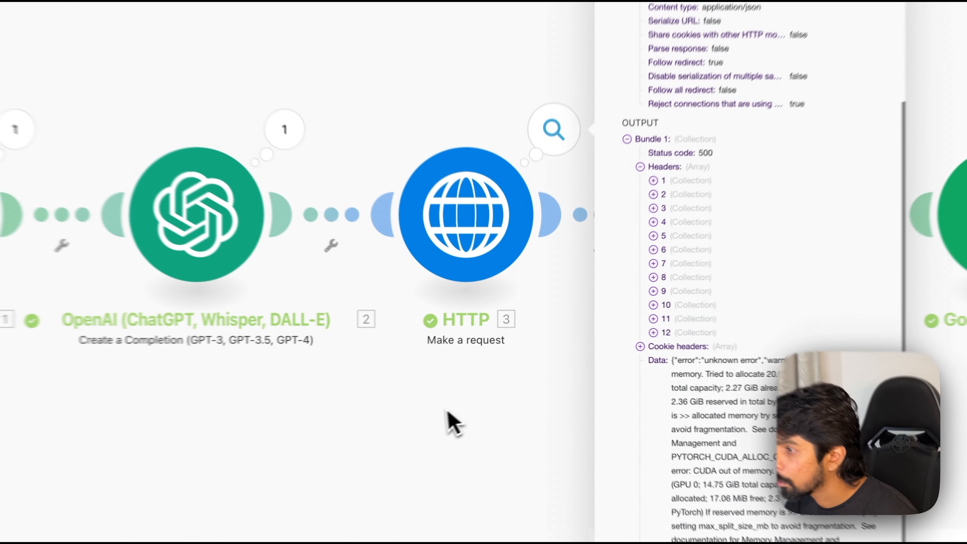
{"action": "left_click", "coordinate": [489, 396]}
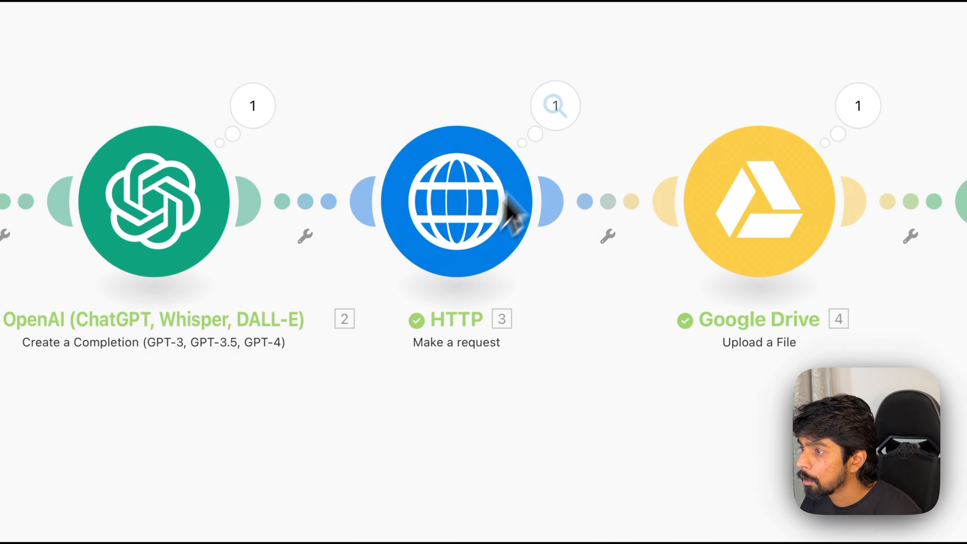
Try to run the scenario again directly from the HTTP module check, without adding a new caption row
{"action": "right_click", "coordinate": [524, 255]}
{"action": "left_click", "coordinate": [453, 396]}
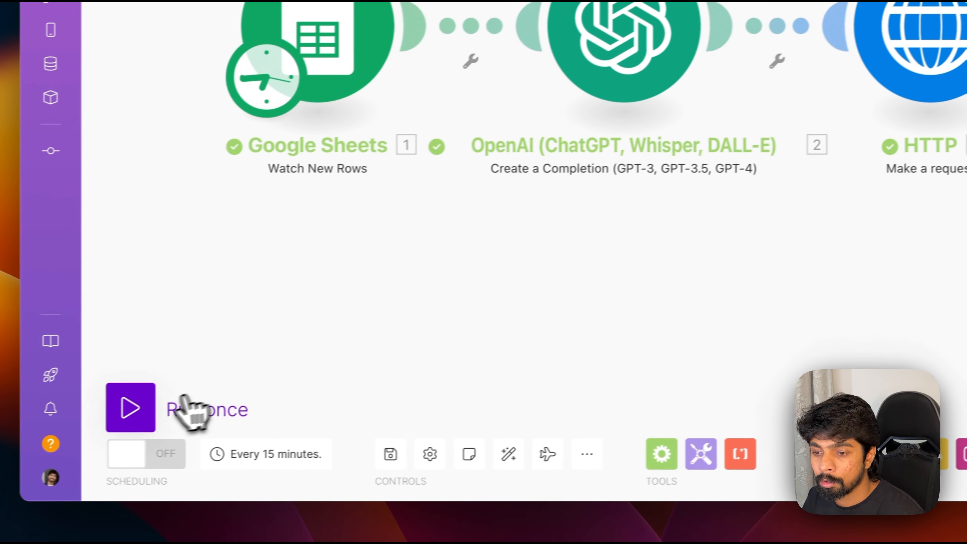
{"action": "left_click", "coordinate": [153, 405]}
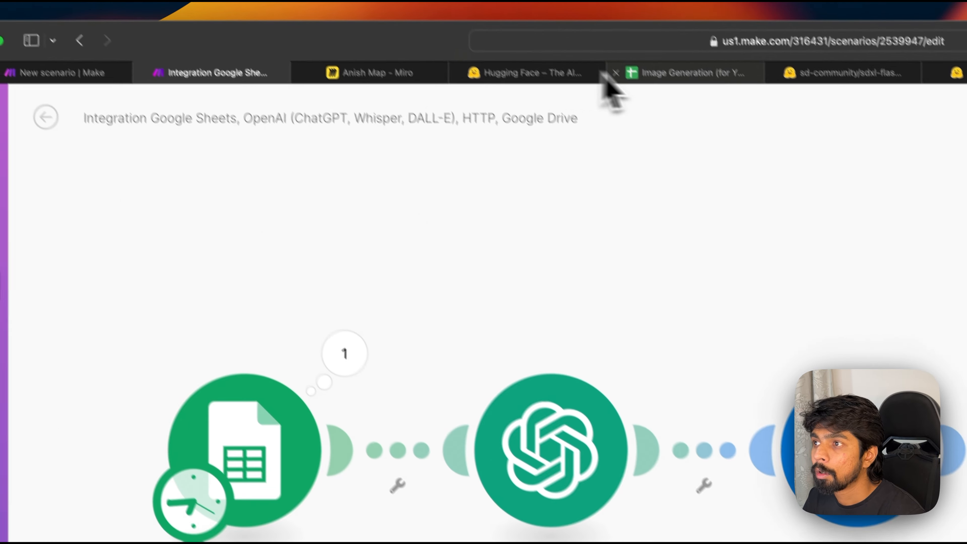
Add the same Black Friday caption to cell A4 of the Image Generation spreadsheet and return to the Make scenario
{"action": "left_click", "coordinate": [609, 76]}
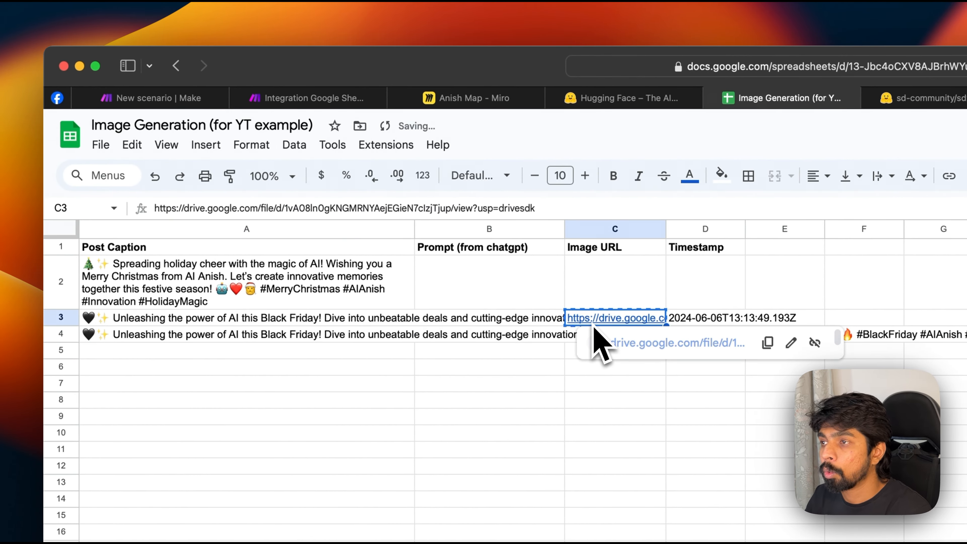
{"action": "left_click", "coordinate": [595, 328]}
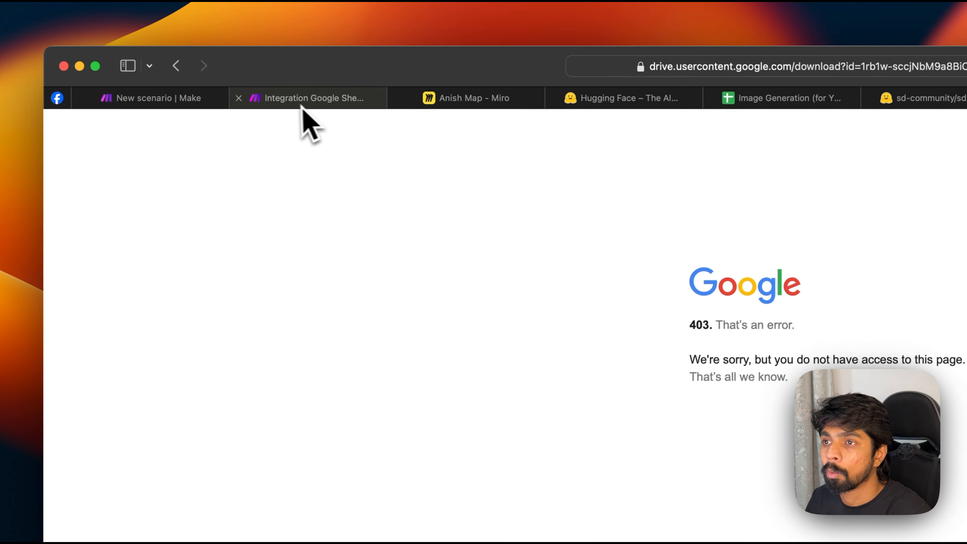
{"action": "left_click", "coordinate": [302, 99]}
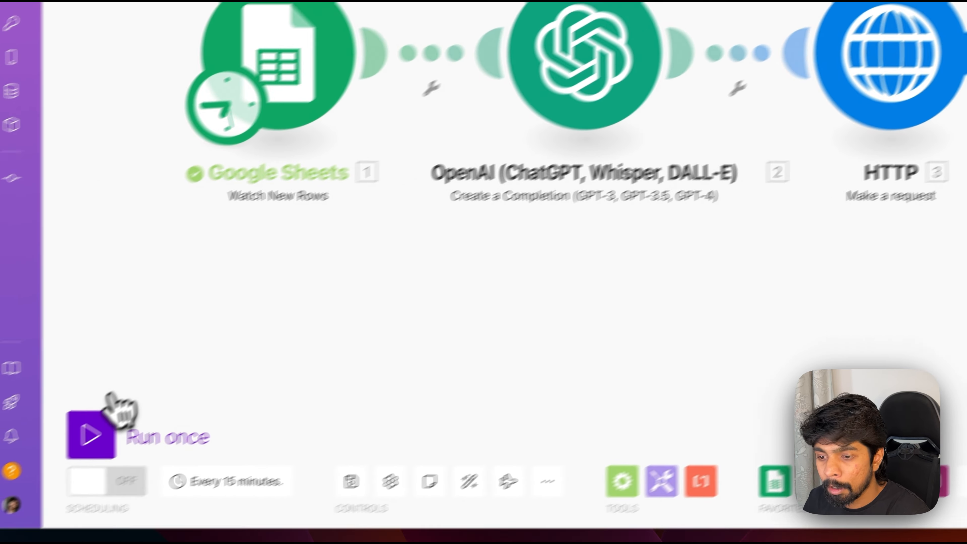
Run the scenario once for the new row and examine the HTTP module's response data
{"action": "left_click", "coordinate": [91, 430]}
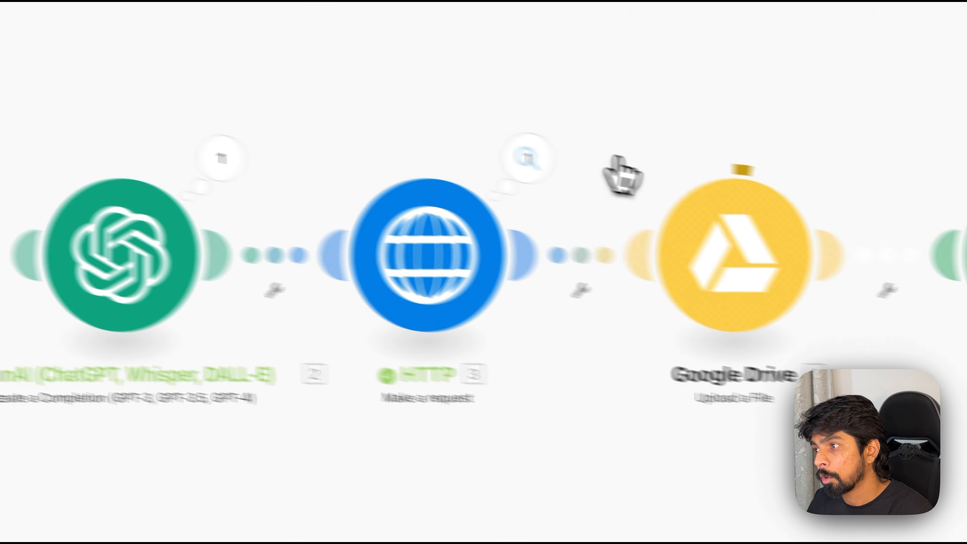
{"action": "left_click", "coordinate": [527, 158]}
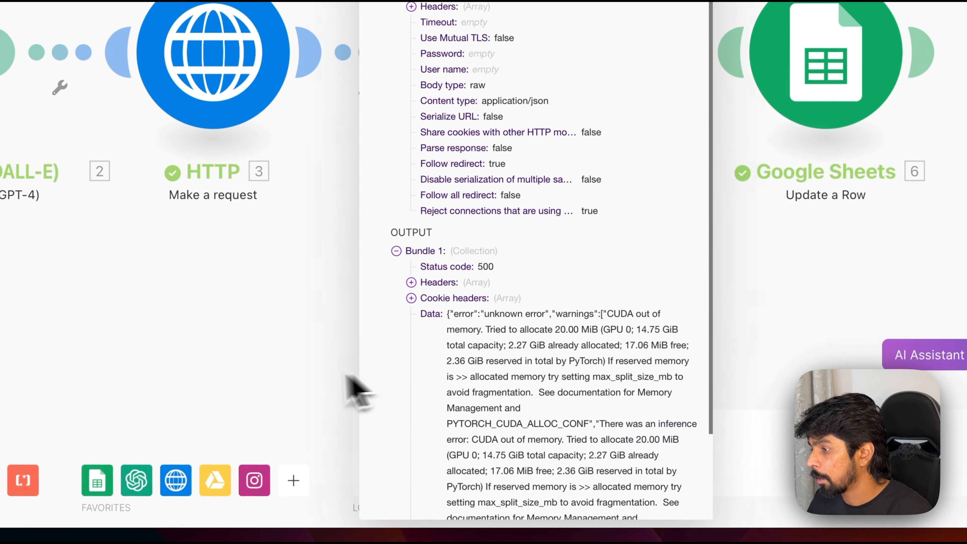
{"action": "left_click", "coordinate": [290, 354]}
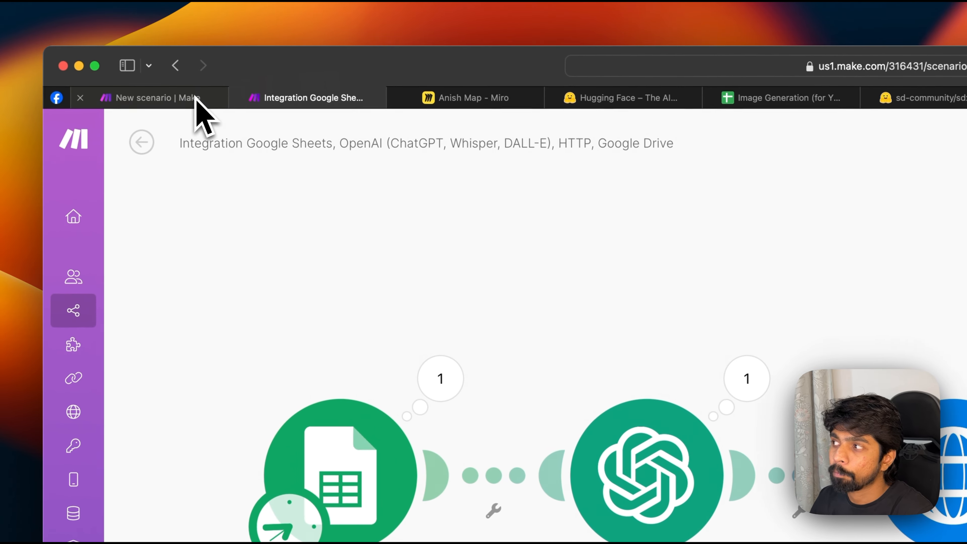
Switch to Hugging Face, search for "gpt", view the openai-community/gpt2 model and its Inference API, and open the models catalogue
{"action": "mouse_move", "coordinate": [198, 95]}
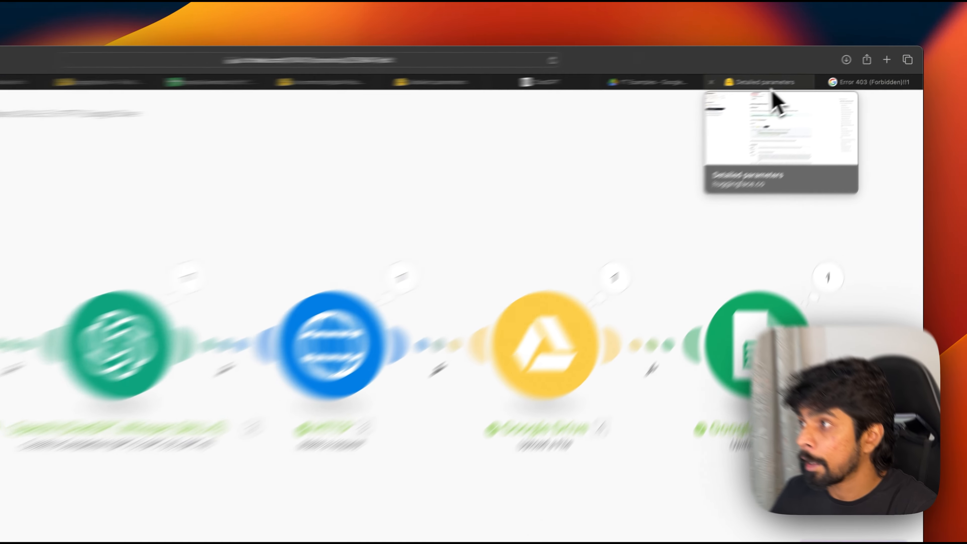
{"action": "left_click", "coordinate": [810, 71]}
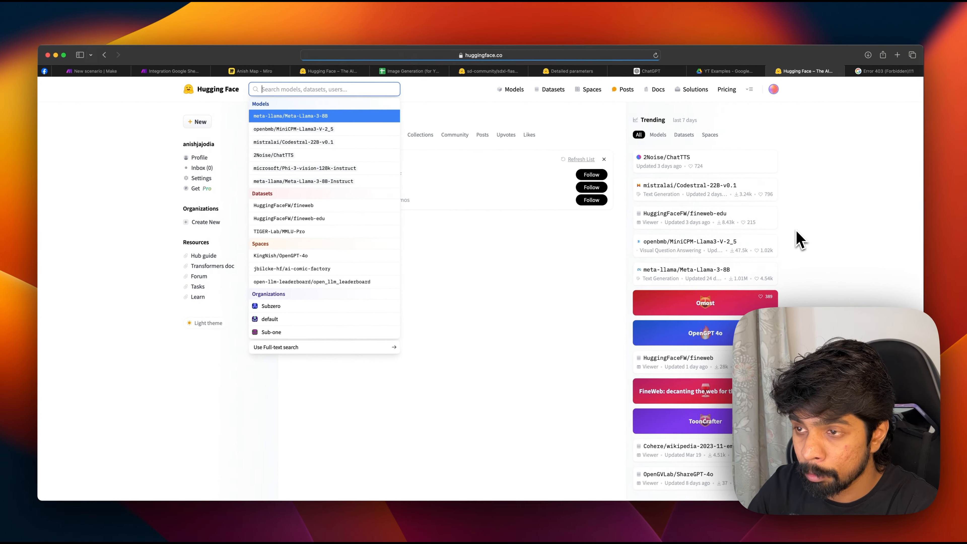
{"action": "type", "text": "gpt"}
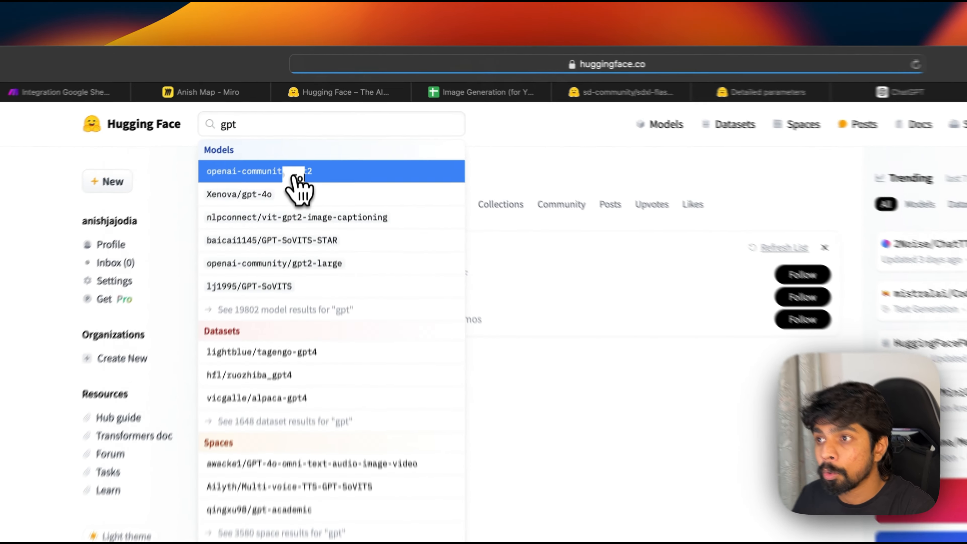
{"action": "left_click", "coordinate": [310, 119]}
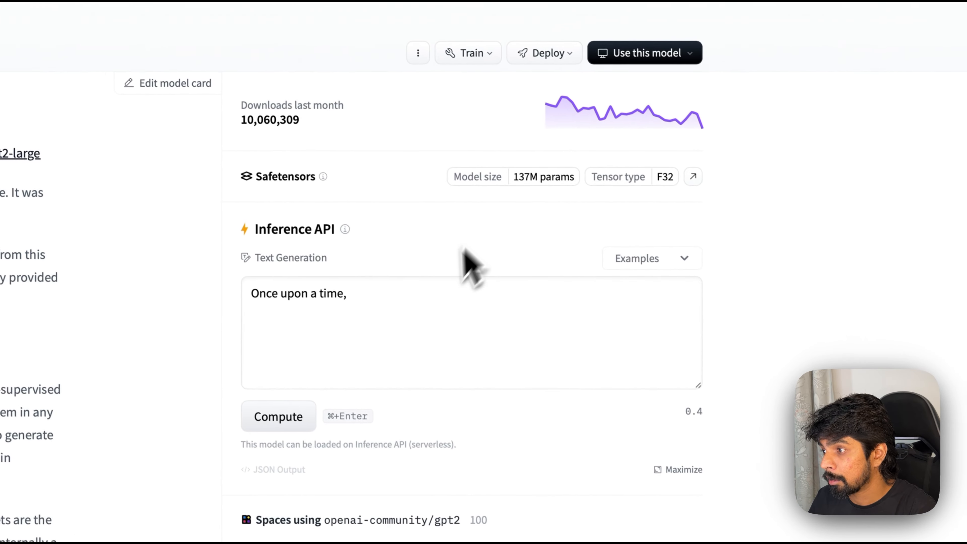
{"action": "left_click", "coordinate": [354, 371]}
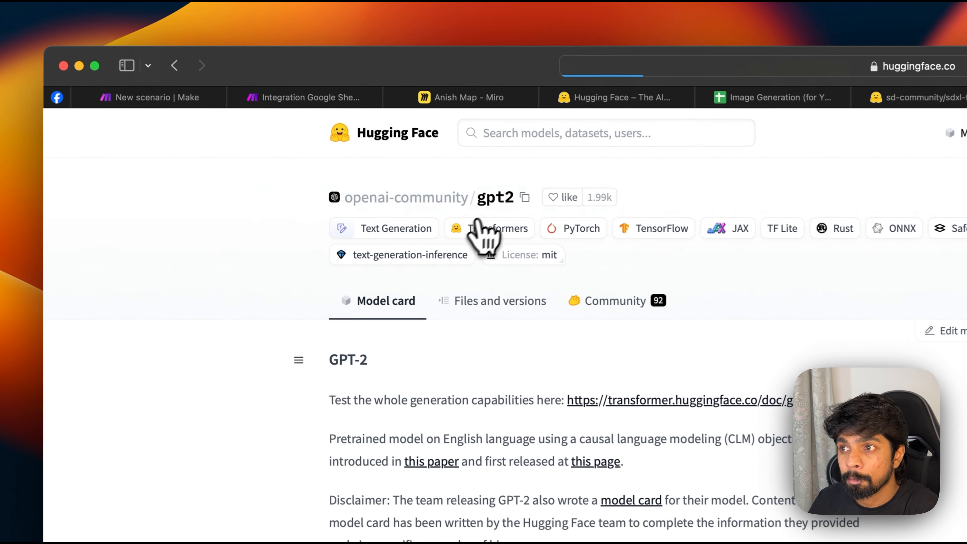
{"action": "left_click", "coordinate": [230, 93]}
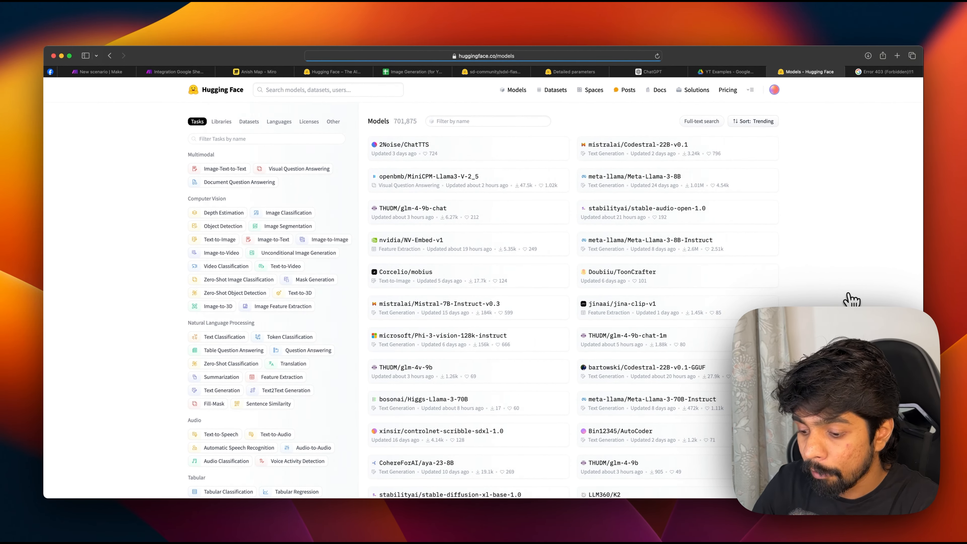
Open photoai.com in a new tab and look through its sample photos, customer reviews and feature sections
{"action": "key", "text": "super+t"}
{"action": "type", "text": "photoai.com"}
{"action": "key", "text": "Return"}
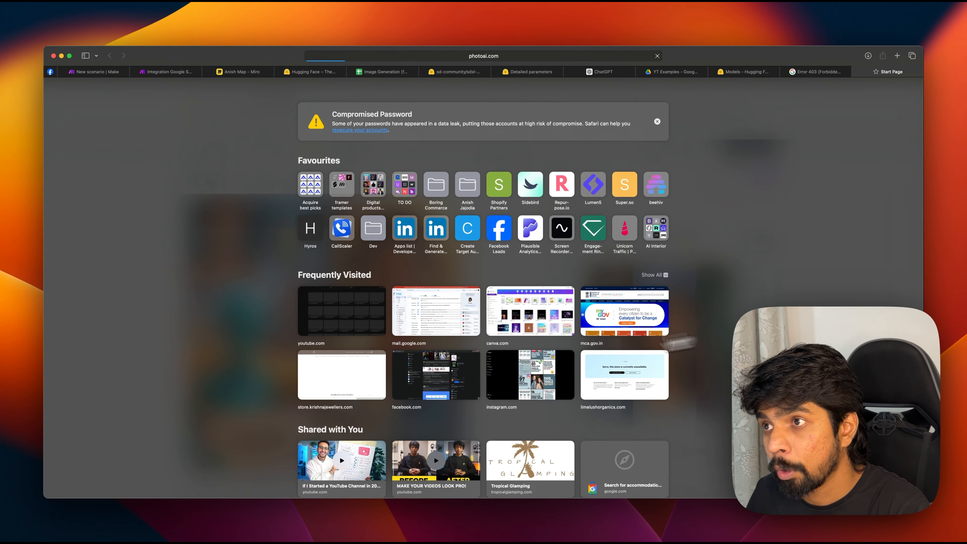
{"action": "scroll", "coordinate": [374, 231], "scroll_direction": "down", "scroll_amount": 20}
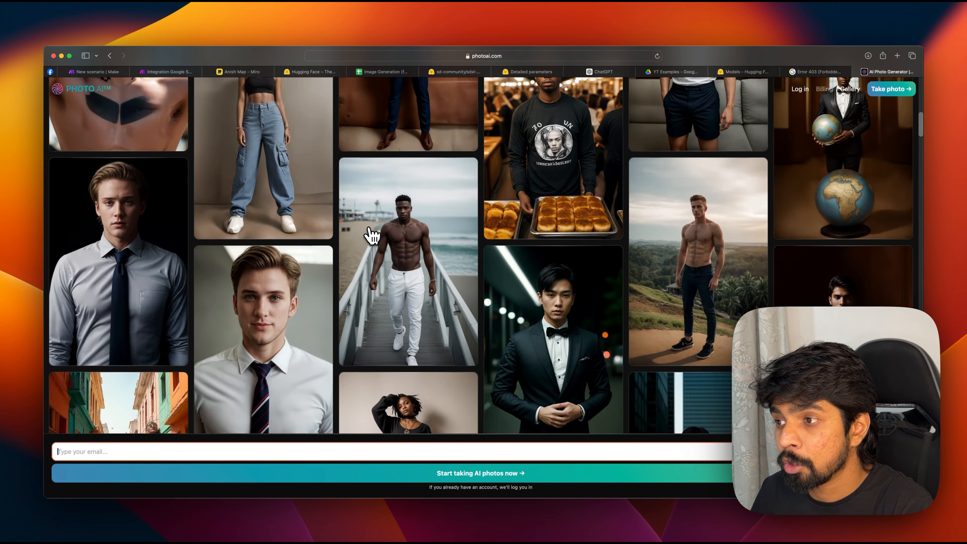
{"action": "scroll", "coordinate": [213, 199], "scroll_direction": "up", "scroll_amount": 1}
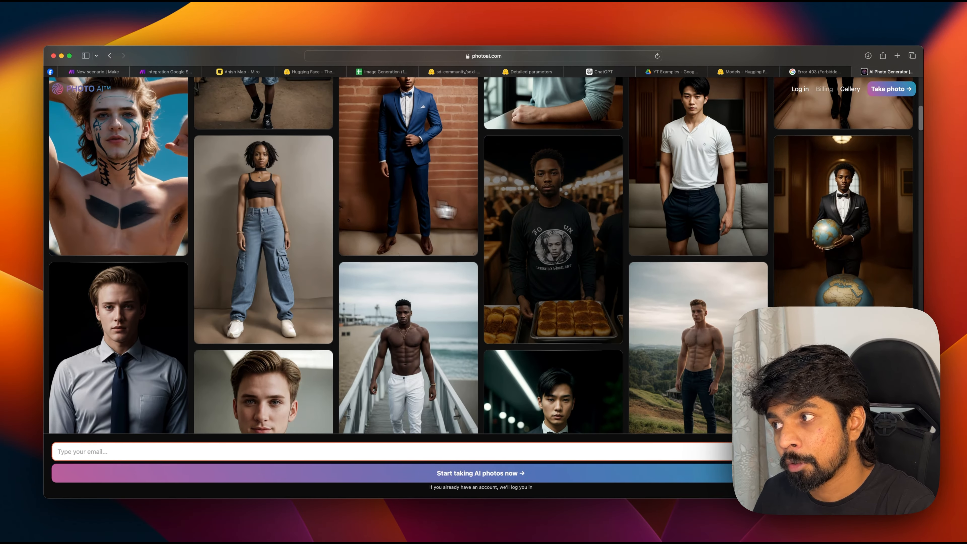
{"action": "scroll", "coordinate": [448, 304], "scroll_direction": "down", "scroll_amount": 10}
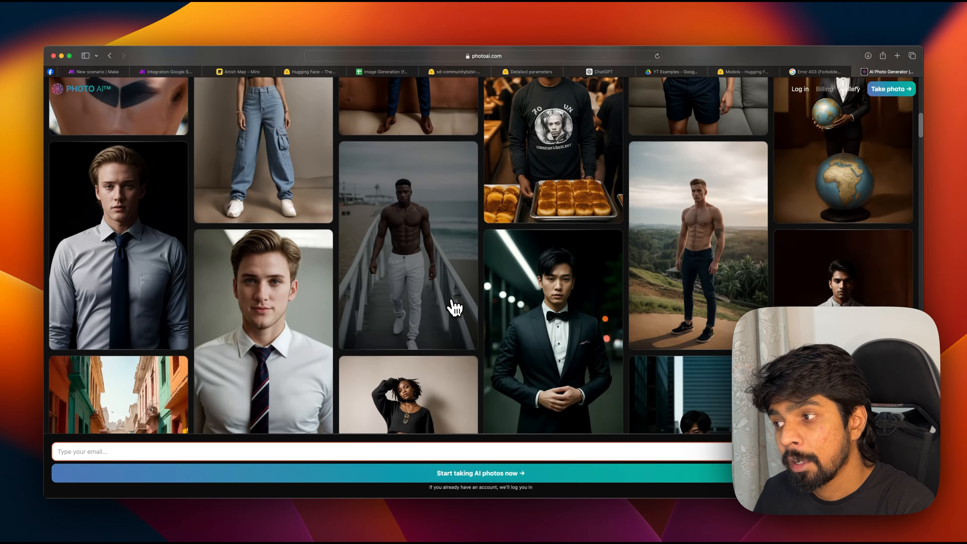
{"action": "scroll", "coordinate": [409, 244], "scroll_direction": "down", "scroll_amount": 15}
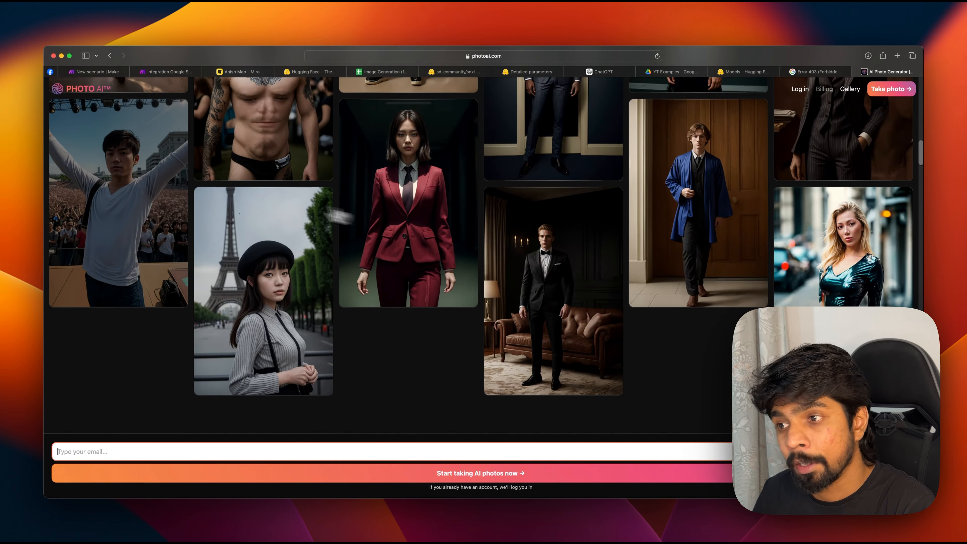
{"action": "scroll", "coordinate": [668, 267], "scroll_direction": "down", "scroll_amount": 20}
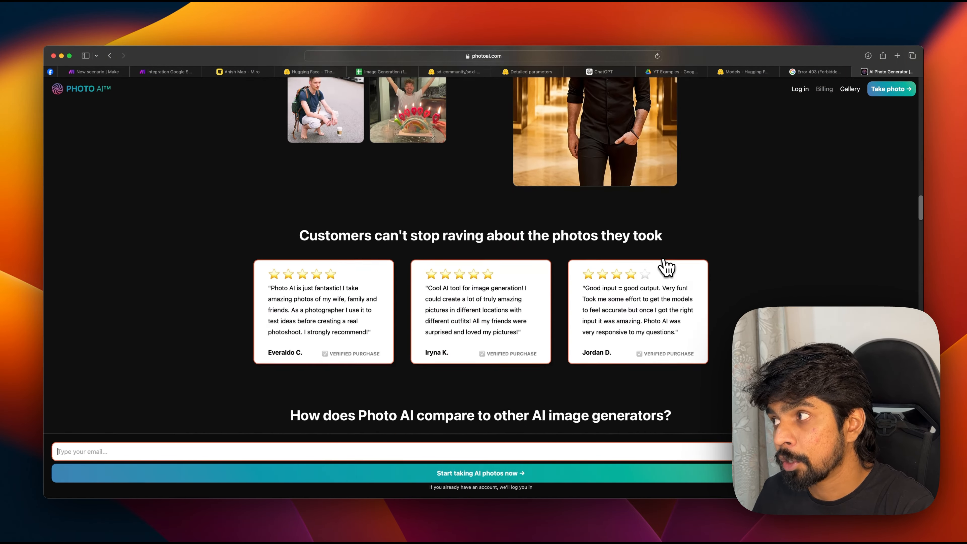
{"action": "scroll", "coordinate": [664, 262], "scroll_direction": "down", "scroll_amount": 20}
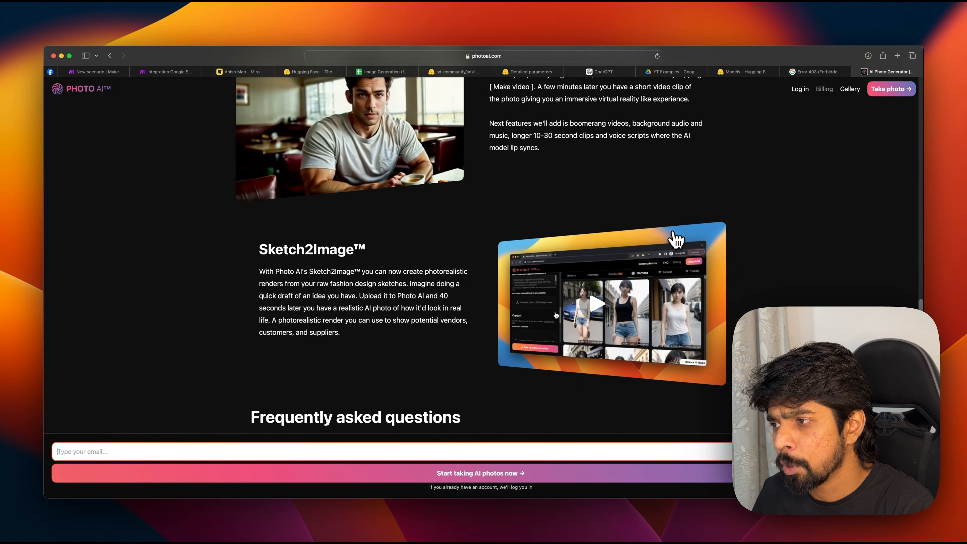
{"action": "scroll", "coordinate": [677, 238], "scroll_direction": "down", "scroll_amount": 5}
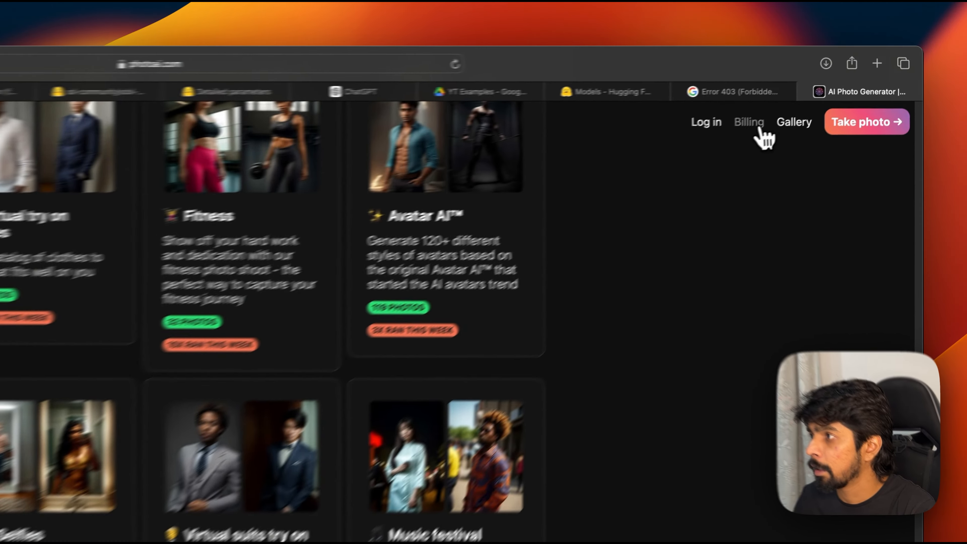
Open Photo AI's photo-taking page and look through its customer reviews and comparison with other AI image generators
{"action": "left_click", "coordinate": [824, 90]}
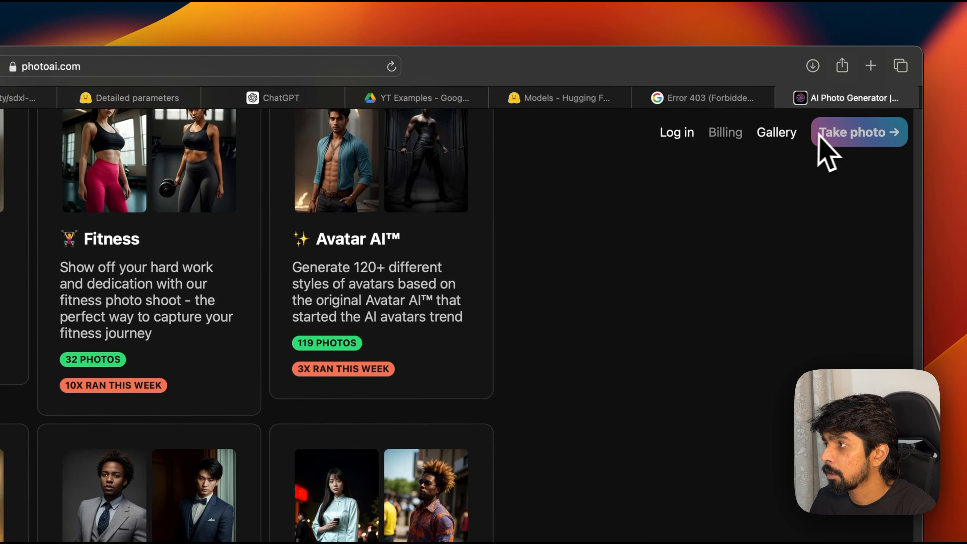
{"action": "left_click", "coordinate": [822, 134]}
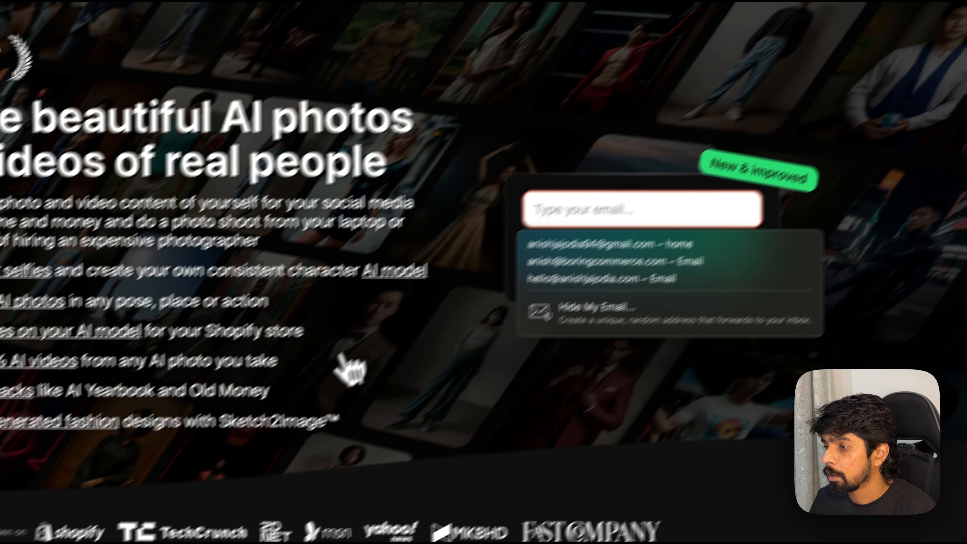
{"action": "scroll", "coordinate": [317, 410], "scroll_direction": "down", "scroll_amount": 5}
{"action": "scroll", "coordinate": [318, 412], "scroll_direction": "down", "scroll_amount": 15}
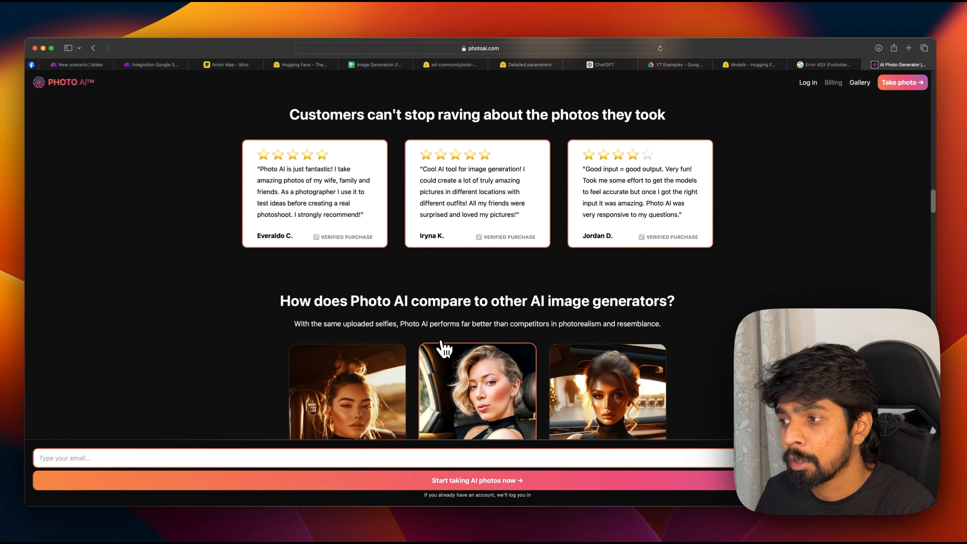
{"action": "scroll", "coordinate": [443, 349], "scroll_direction": "down", "scroll_amount": 15}
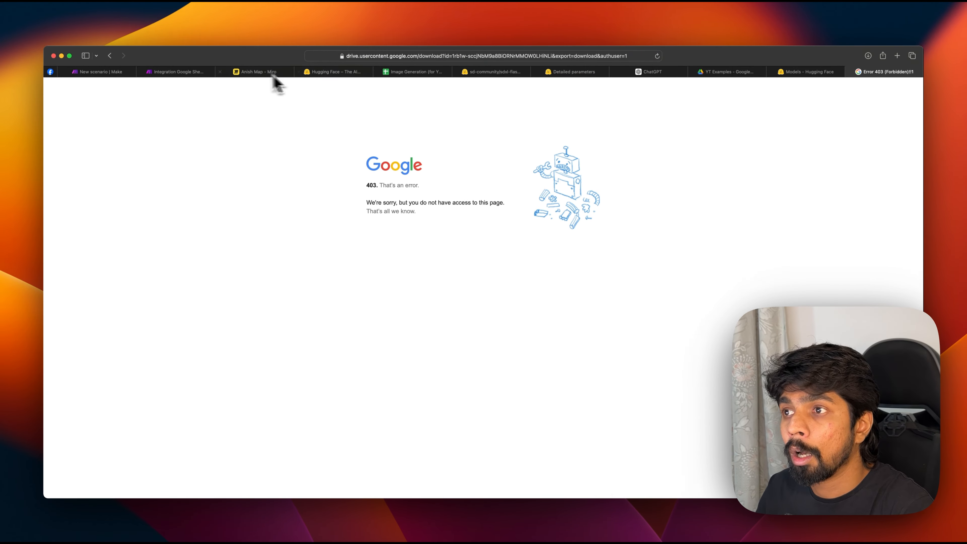
Return to the Hugging Face models catalogue and look over its Computer Vision task categories
{"action": "mouse_move", "coordinate": [330, 74]}
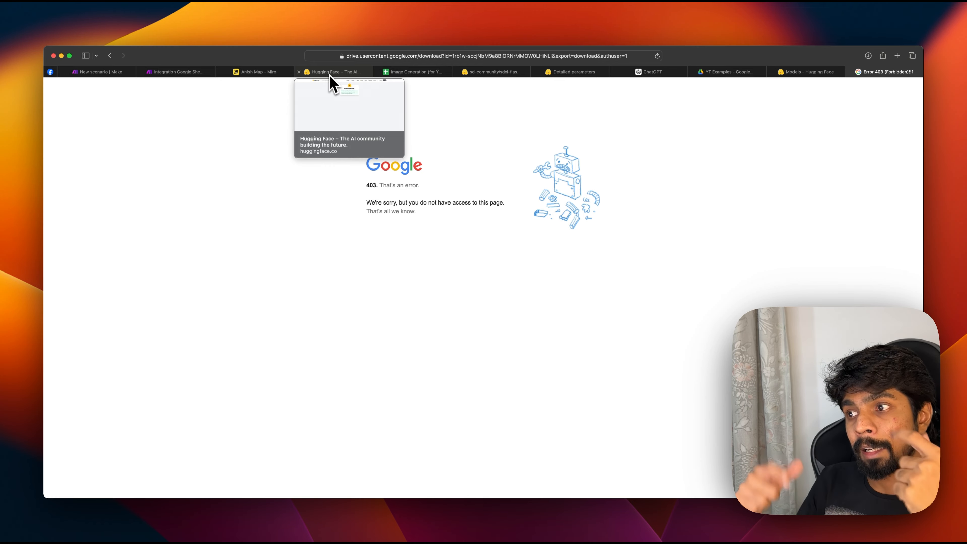
{"action": "left_click", "coordinate": [330, 73]}
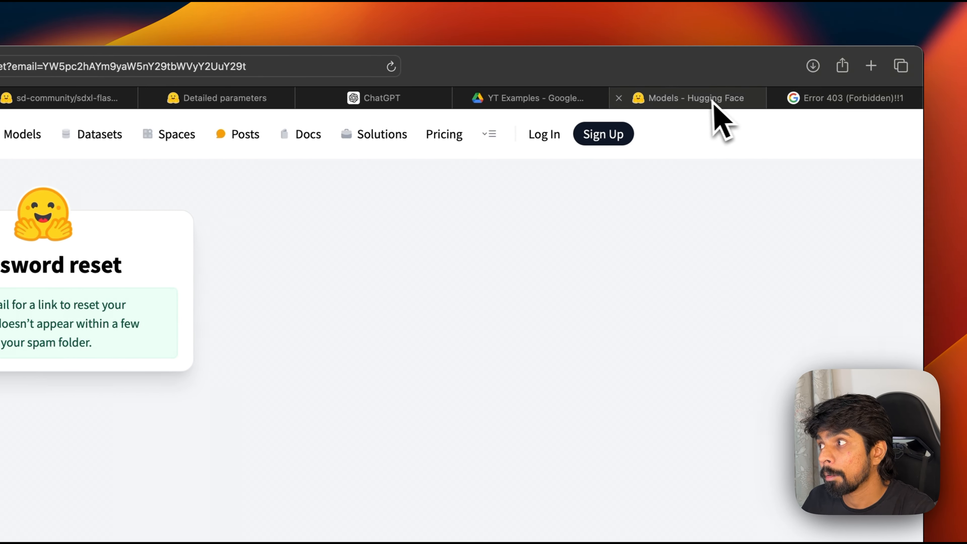
{"action": "mouse_move", "coordinate": [741, 98]}
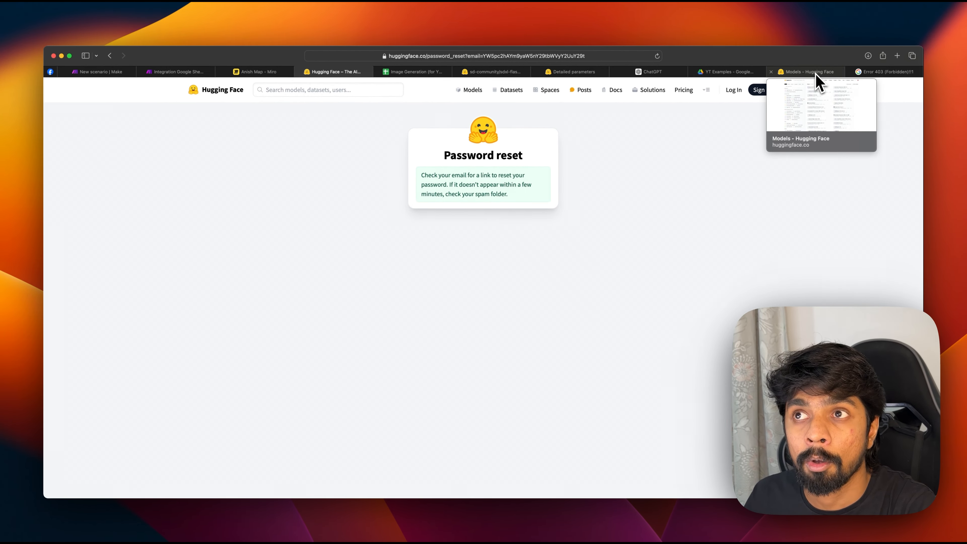
{"action": "left_click", "coordinate": [816, 74]}
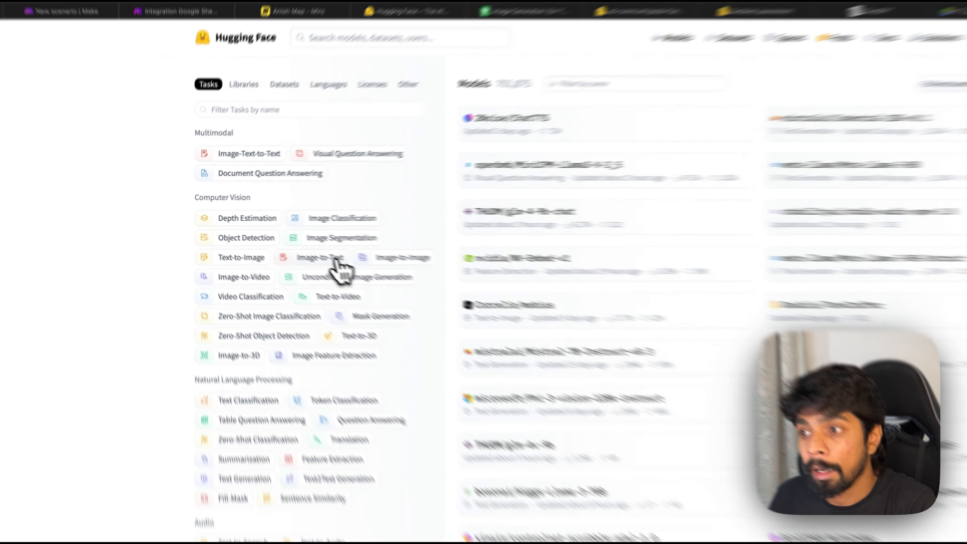
{"action": "left_click", "coordinate": [273, 239]}
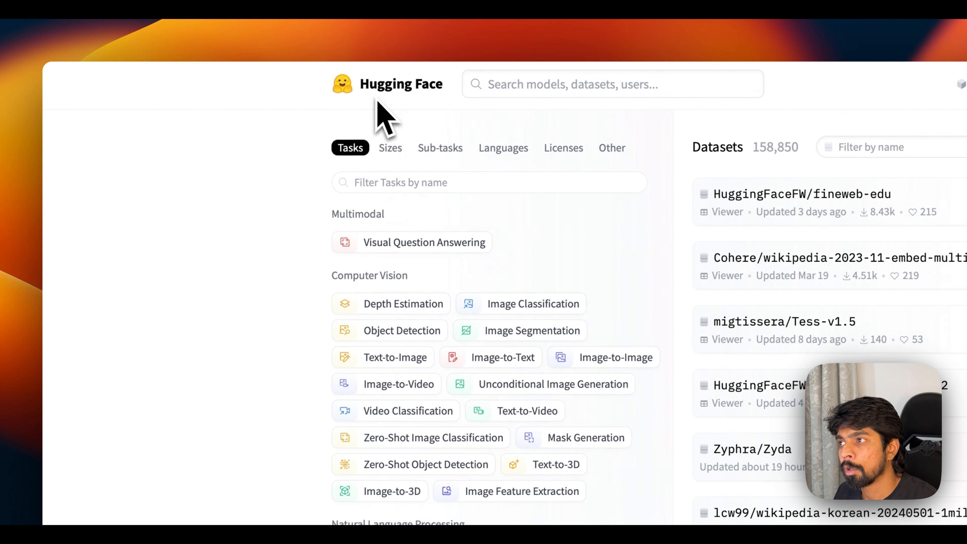
From the Hugging Face home page, search for "stable xl" and open the stable-diffusion-xl-anime-V5 model
{"action": "left_click", "coordinate": [377, 99]}
{"action": "left_click", "coordinate": [571, 87]}
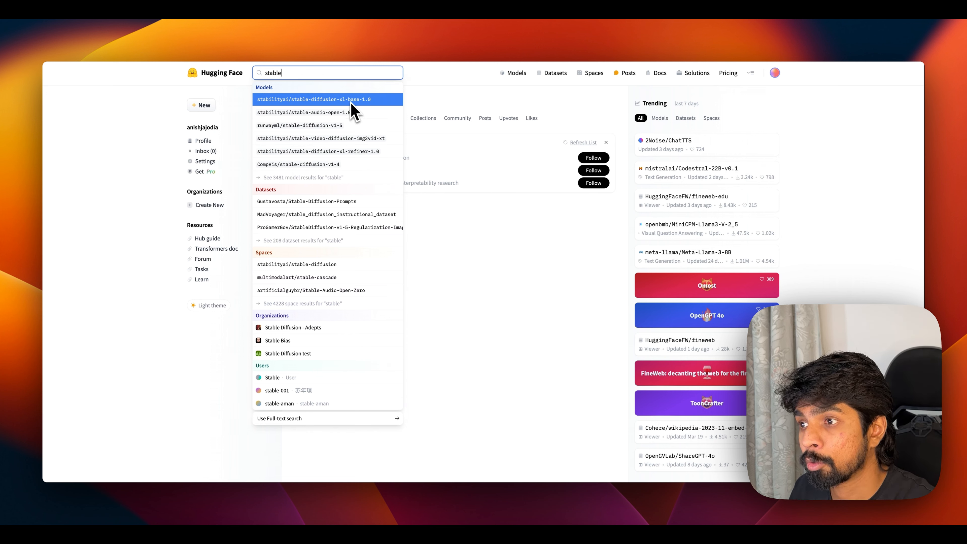
{"action": "key", "text": "super+a"}
{"action": "type", "text": "t"}
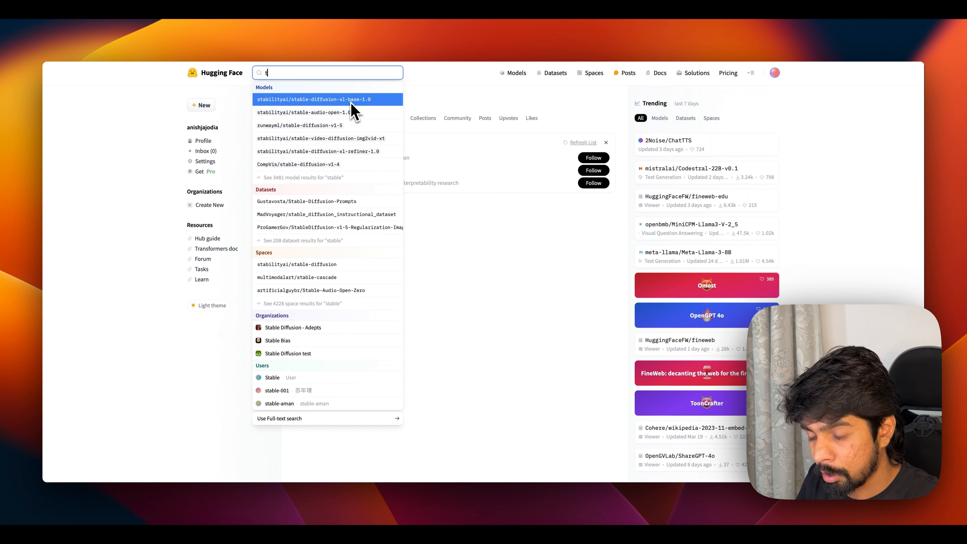
{"action": "type", "text": "table x"}
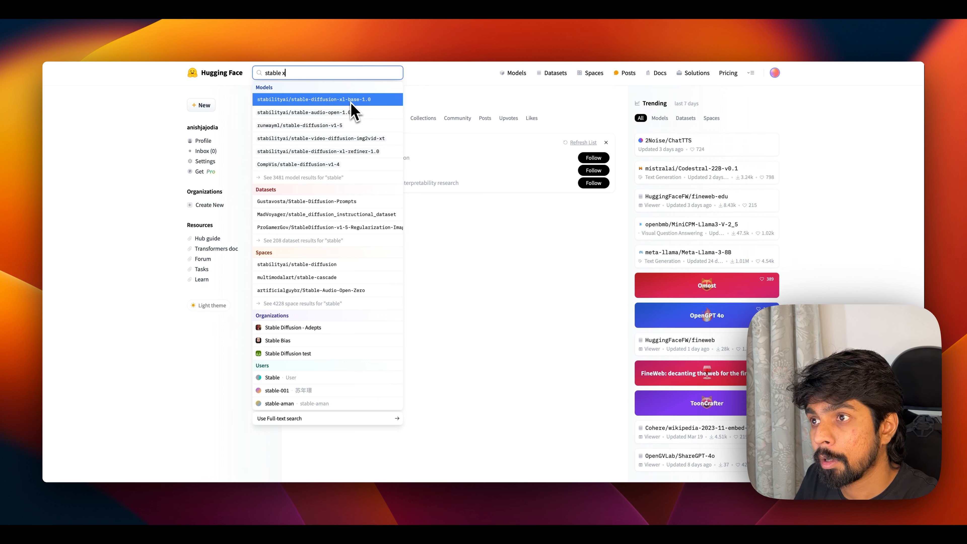
{"action": "type", "text": "l"}
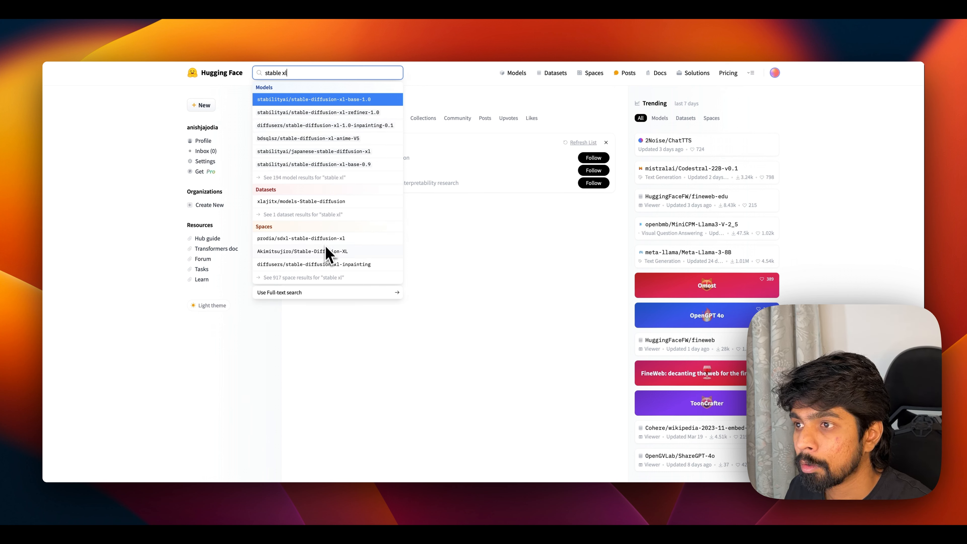
{"action": "left_click", "coordinate": [338, 138]}
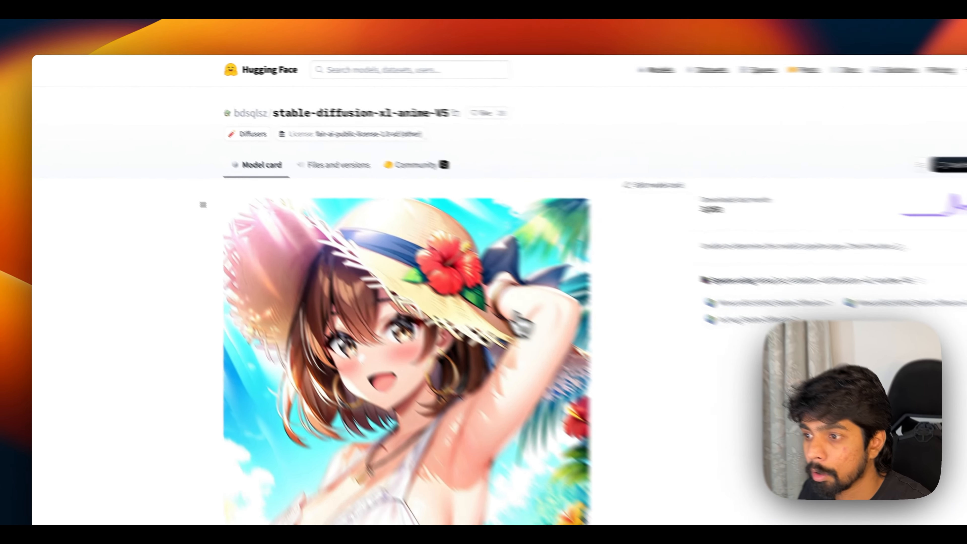
Read through the stable-diffusion-xl-anime-V5 model card, including its sample image, Spaces list and introduction
{"action": "scroll", "coordinate": [792, 461], "scroll_direction": "down", "scroll_amount": 1}
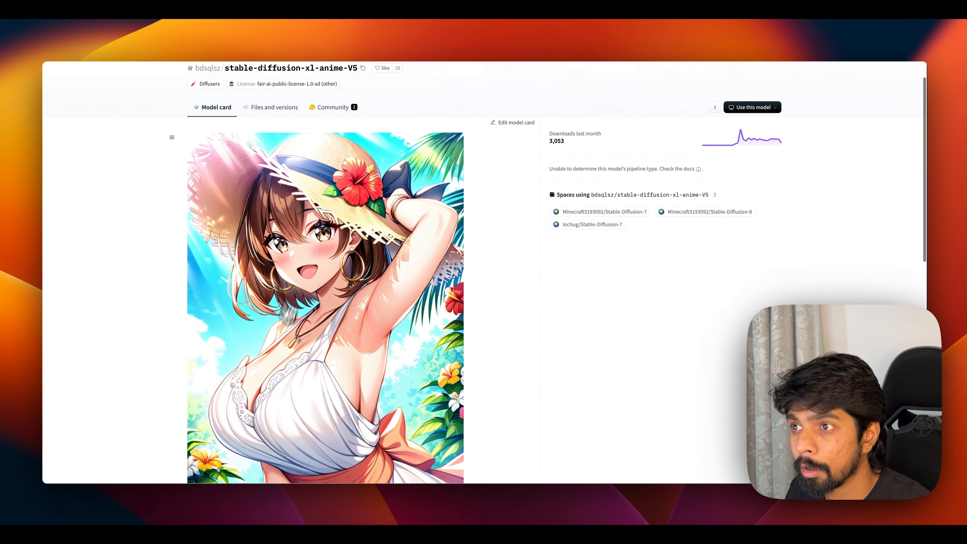
{"action": "scroll", "coordinate": [450, 286], "scroll_direction": "up", "scroll_amount": 1}
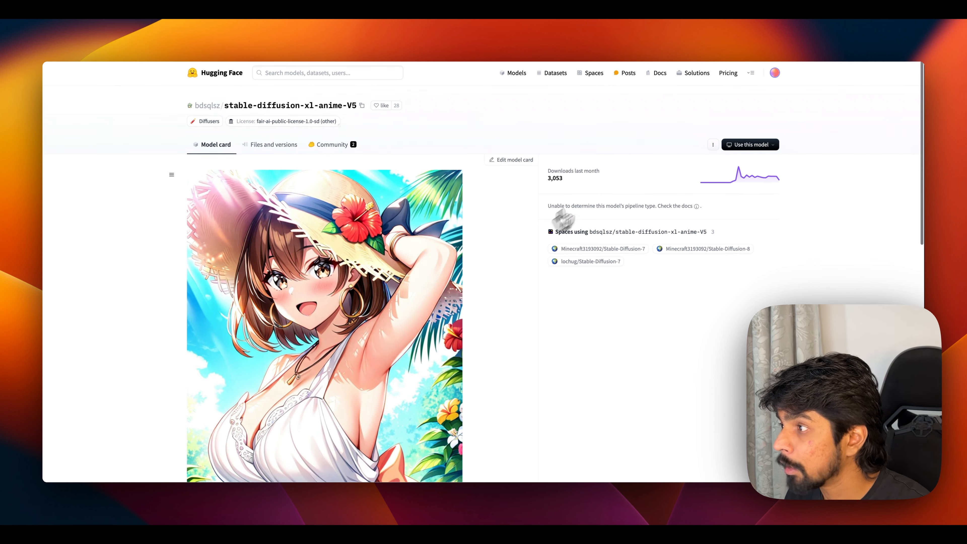
{"action": "scroll", "coordinate": [599, 209], "scroll_direction": "down", "scroll_amount": 1}
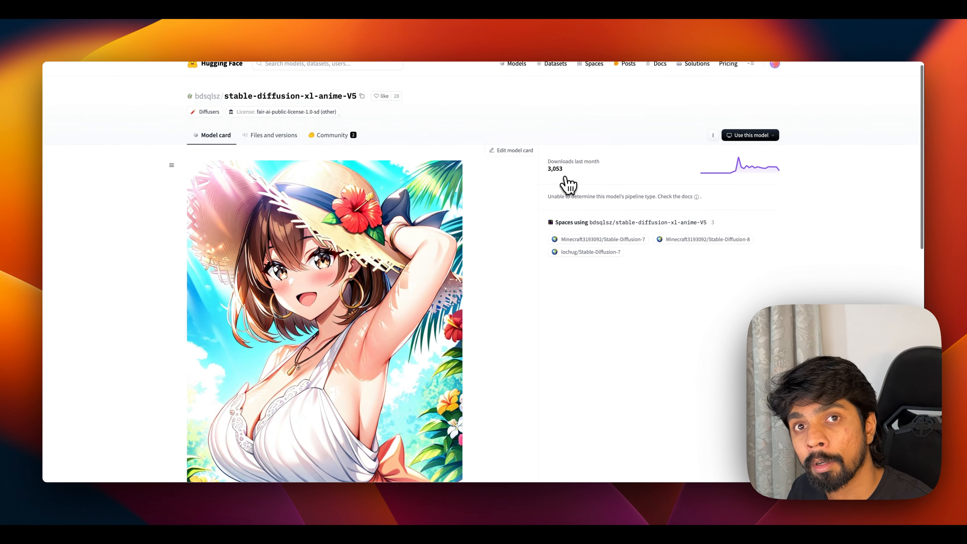
{"action": "scroll", "coordinate": [550, 194], "scroll_direction": "down", "scroll_amount": 10}
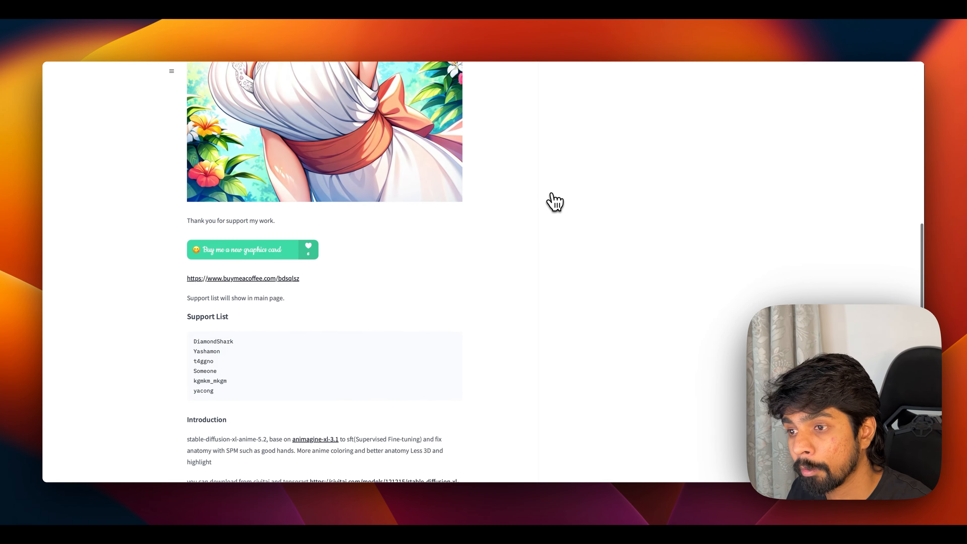
{"action": "scroll", "coordinate": [392, 302], "scroll_direction": "down", "scroll_amount": 5}
{"action": "scroll", "coordinate": [394, 287], "scroll_direction": "up", "scroll_amount": 15}
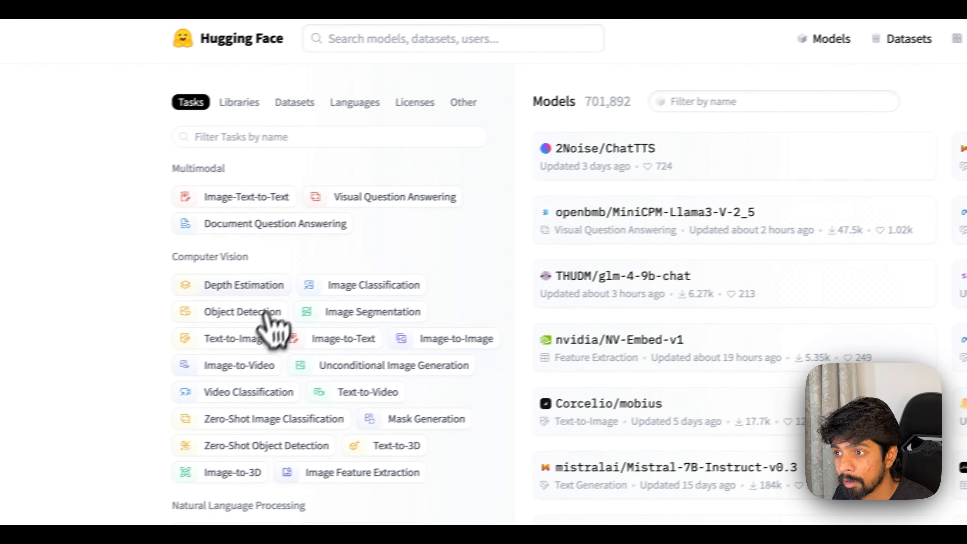
Browse the catalogue's Image-to-Text and Text-to-Image models and open stabilityai/stable-diffusion-xl-base-1.0
{"action": "left_click", "coordinate": [360, 338]}
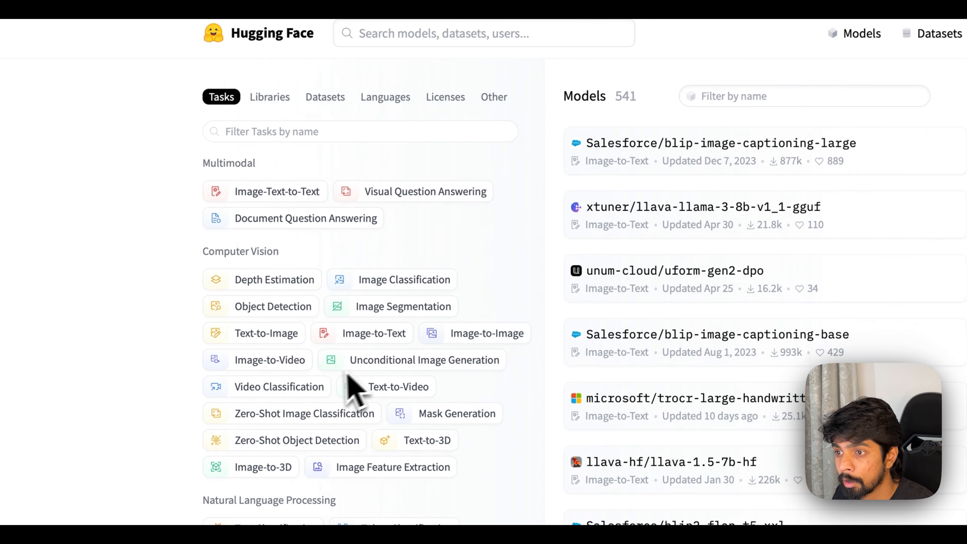
{"action": "left_click", "coordinate": [269, 335]}
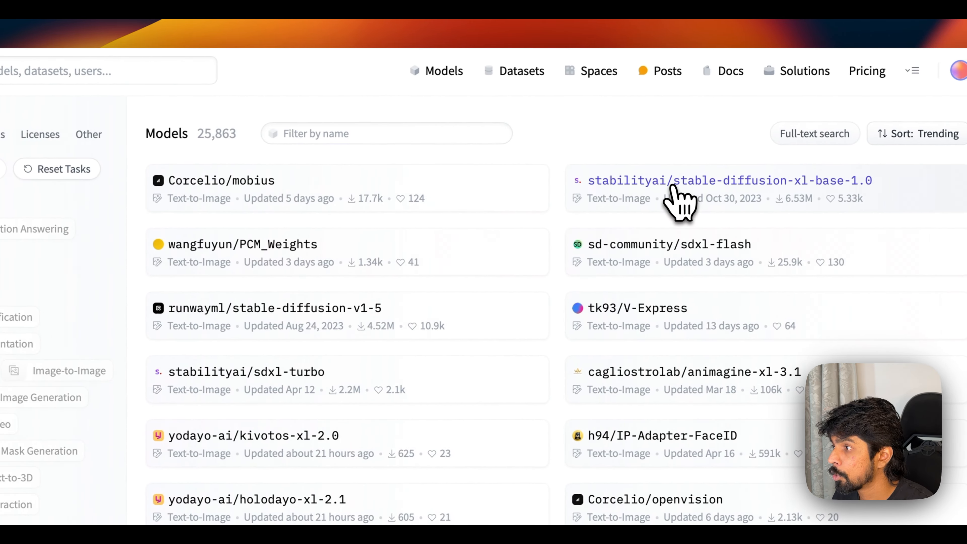
{"action": "left_click", "coordinate": [697, 186]}
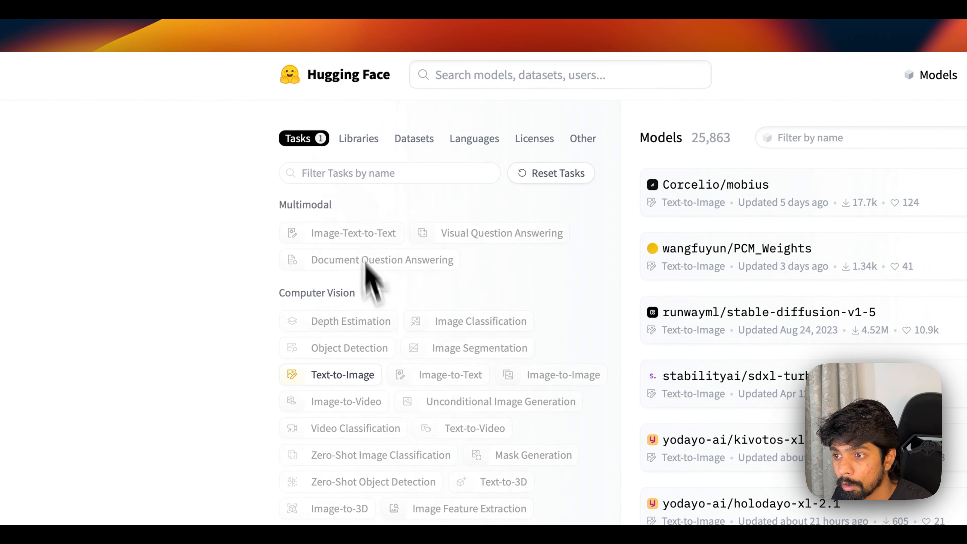
Replace the Text-to-Image filter with Image-to-Video and open stabilityai/stable-video-diffusion-img2vid-xt
{"action": "left_click", "coordinate": [355, 378]}
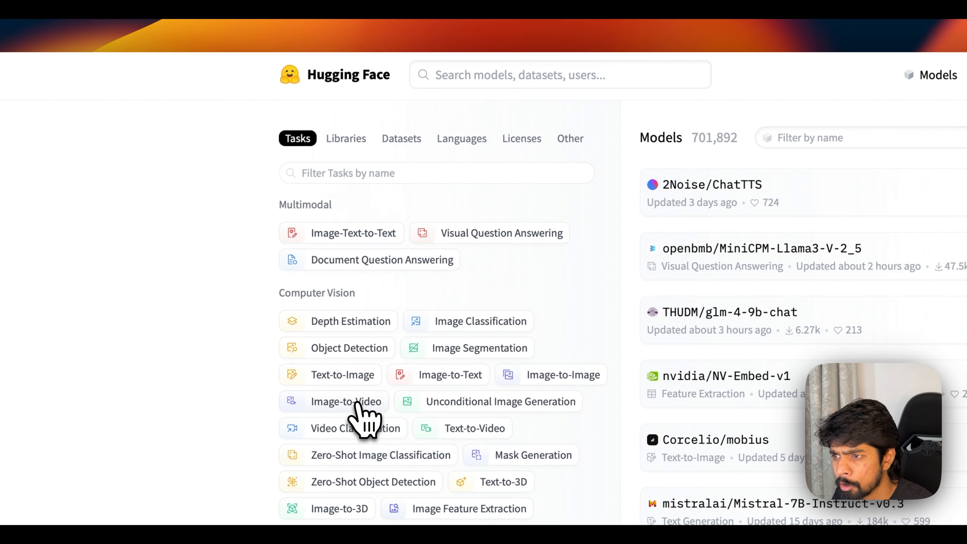
{"action": "left_click", "coordinate": [357, 403]}
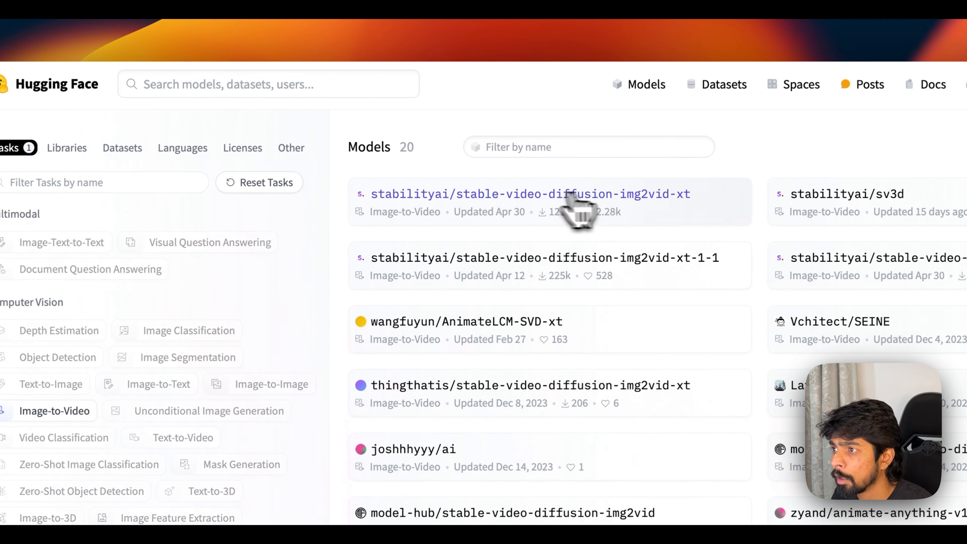
{"action": "left_click", "coordinate": [577, 202]}
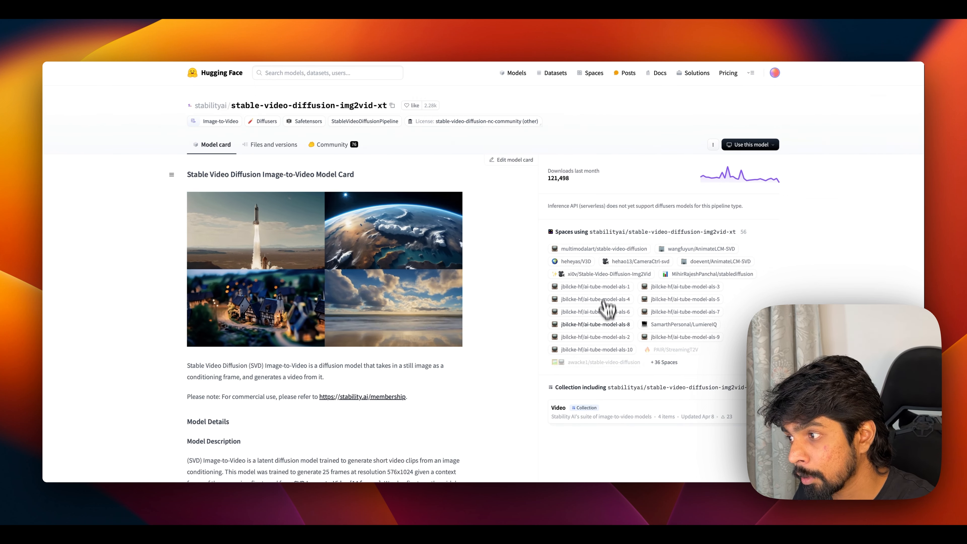
Expand the list of Spaces using the image-to-video model and open the first AnimateLCM-SVD Space
{"action": "scroll", "coordinate": [611, 324], "scroll_direction": "down", "scroll_amount": 3}
{"action": "left_click", "coordinate": [665, 292]}
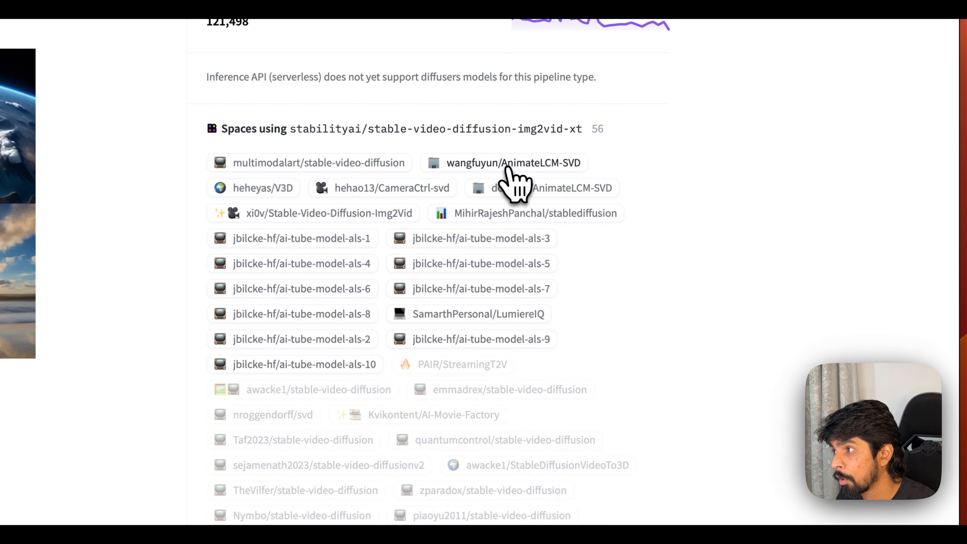
{"action": "left_click", "coordinate": [505, 168]}
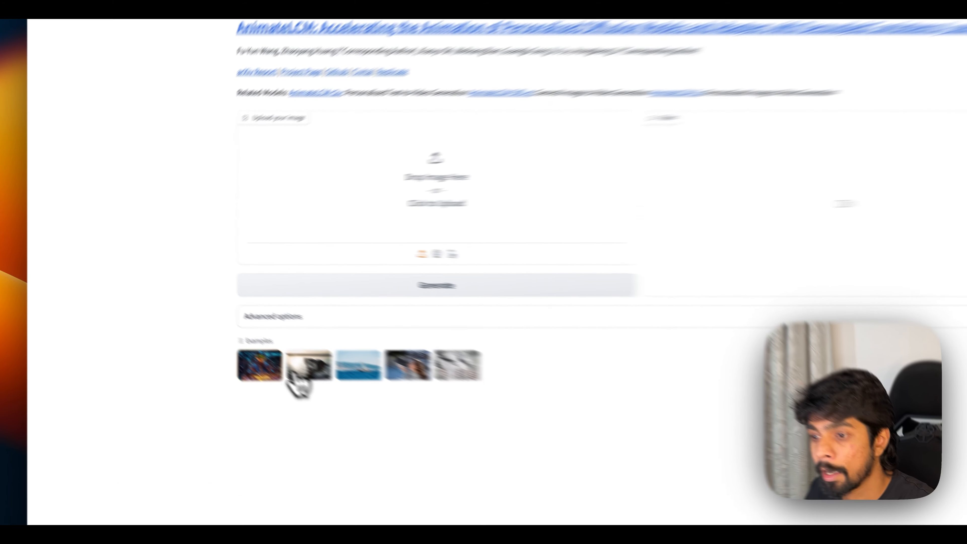
Generate a video from the example image of the glowing figure with a VR headset, play it and replay it
{"action": "left_click_drag", "start_coordinate": [244, 334], "coordinate": [352, 217]}
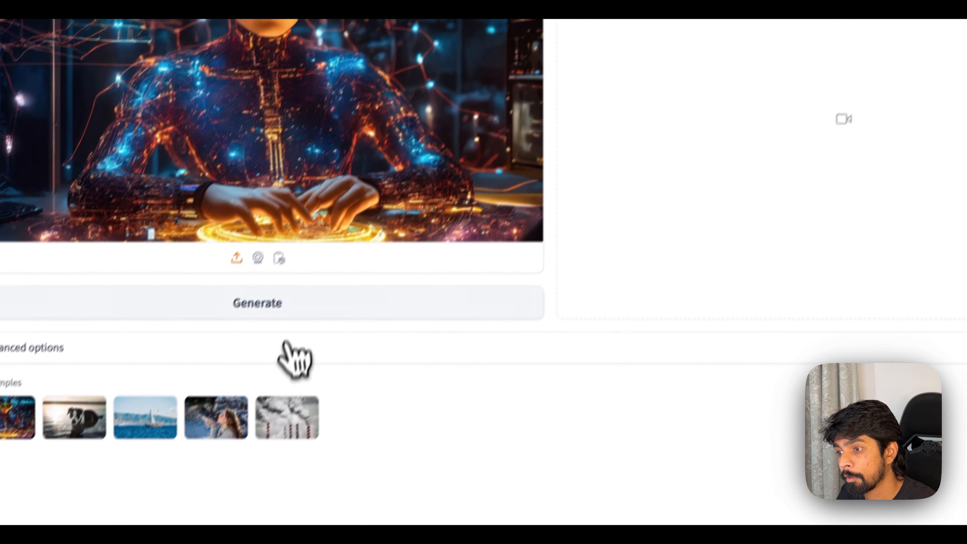
{"action": "left_click", "coordinate": [303, 309]}
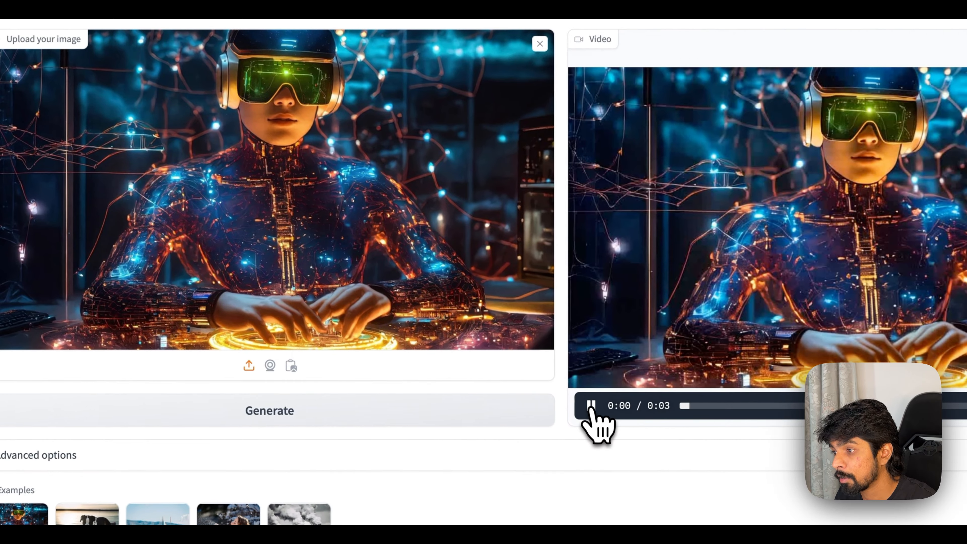
{"action": "left_click", "coordinate": [584, 401]}
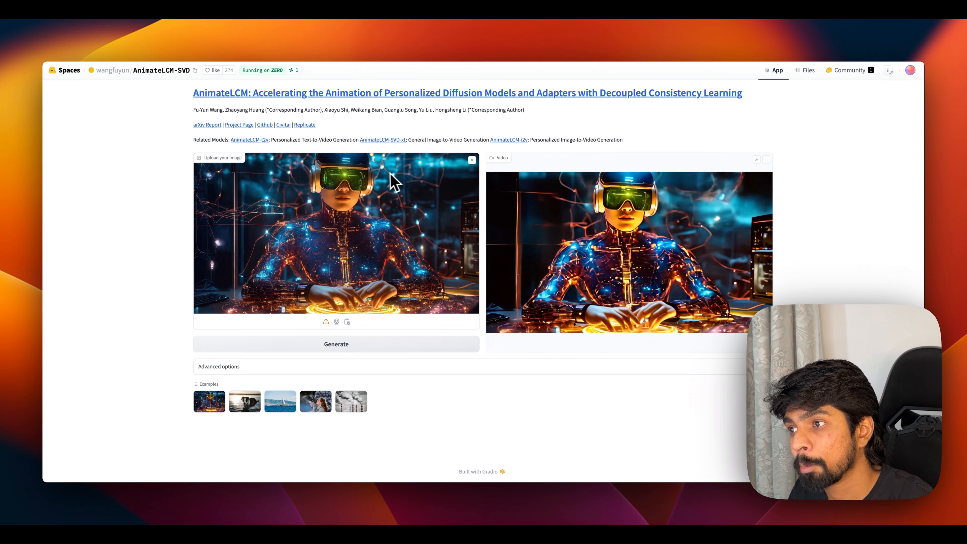
{"action": "mouse_move", "coordinate": [541, 301]}
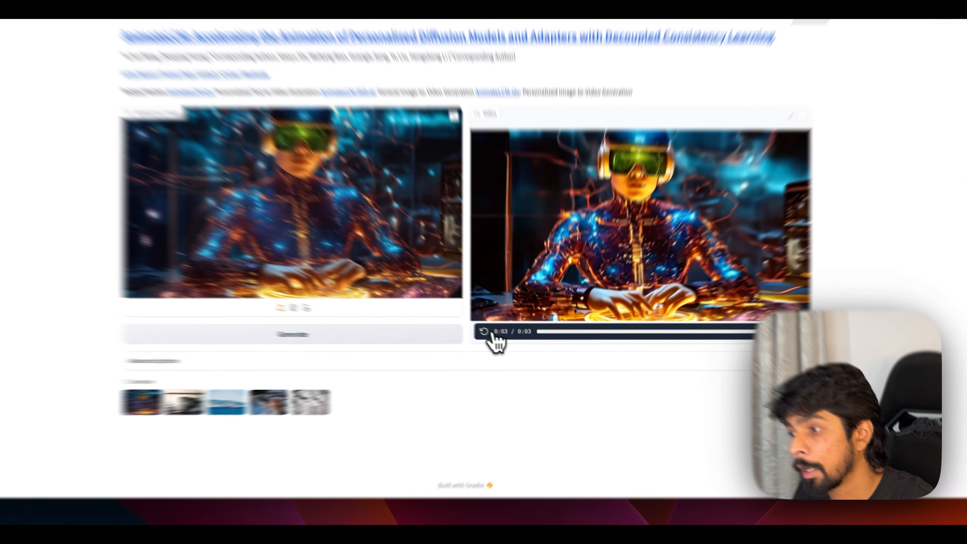
{"action": "left_click", "coordinate": [484, 331]}
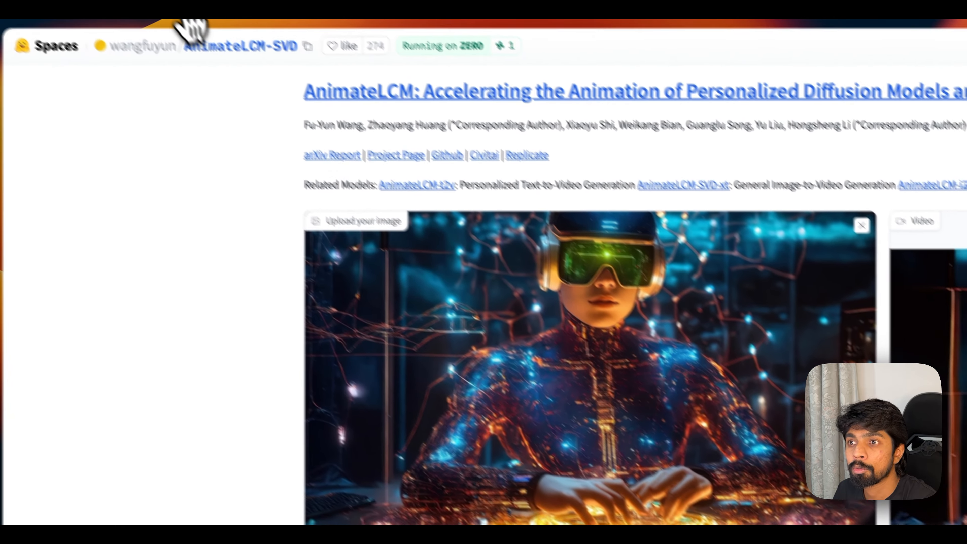
View the Space author's profile, return to the Hugging Face home page and open the trending meta-llama/Meta-Llama-3-8B model
{"action": "left_click", "coordinate": [143, 46]}
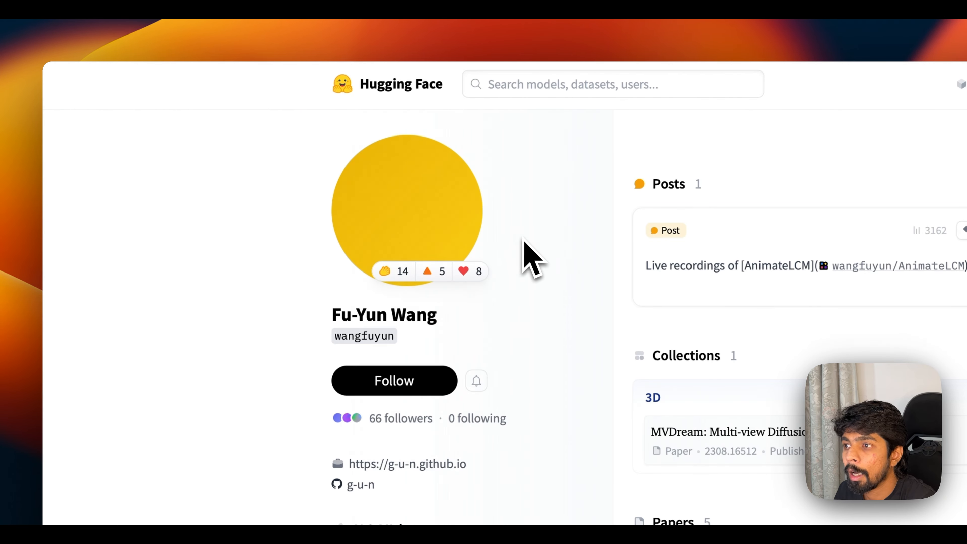
{"action": "left_click", "coordinate": [394, 86]}
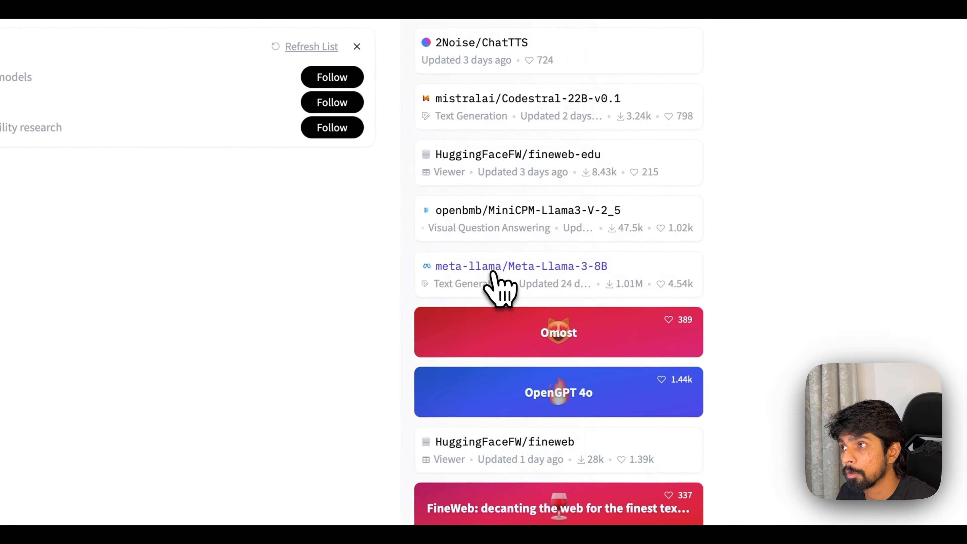
{"action": "left_click", "coordinate": [493, 271]}
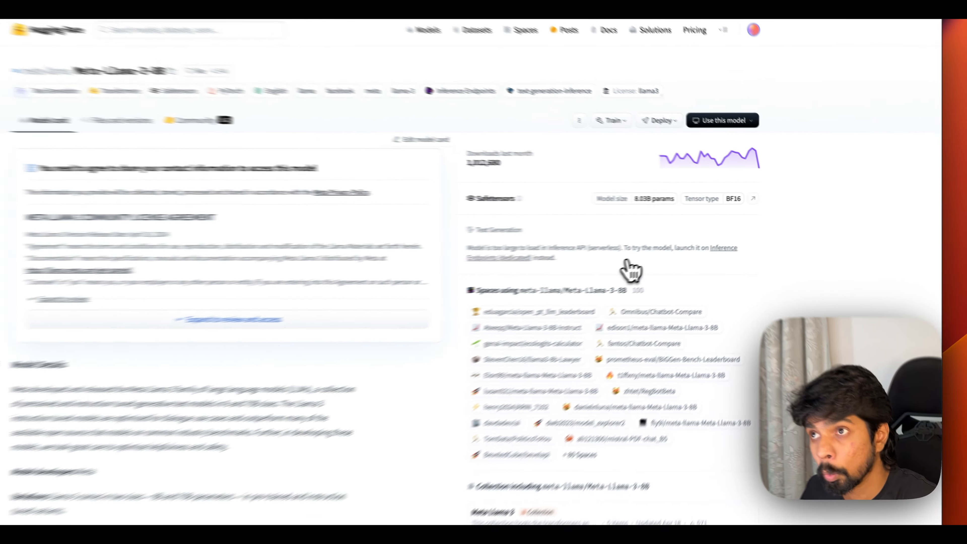